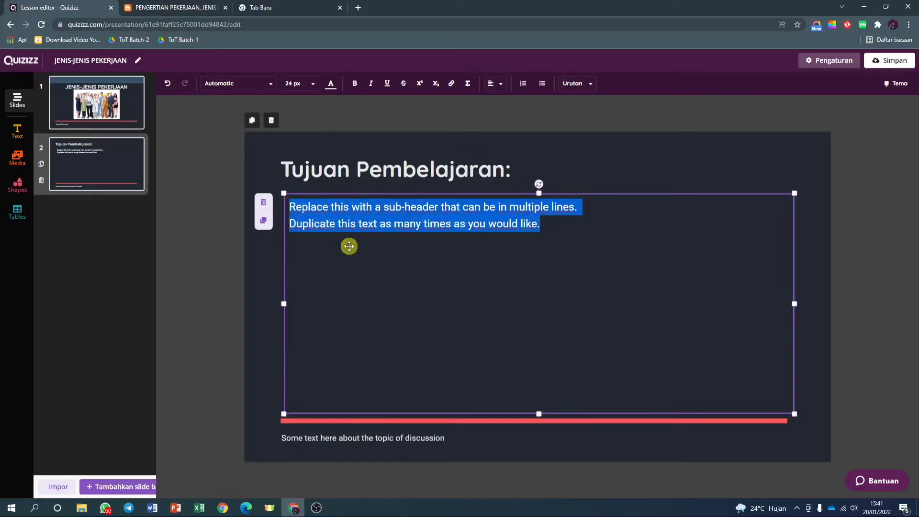
# Replace slide 2's body placeholder with a numbered list: "Mengetahui apa itu pekerjaan", "Dapat membedakan jenis-jenis pekerjaan" and "dll...".
pyautogui.write('1')
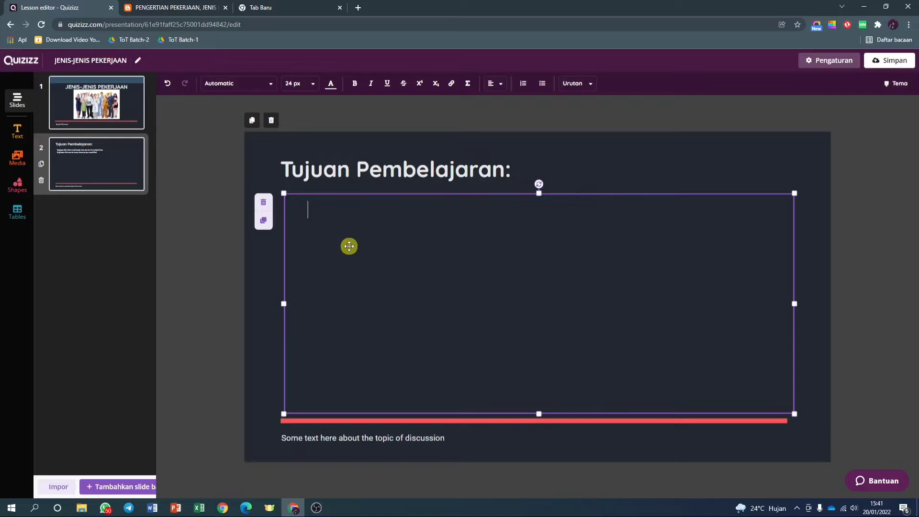
pyautogui.hotkey('ctrl', 'z')
pyautogui.click(522, 83)
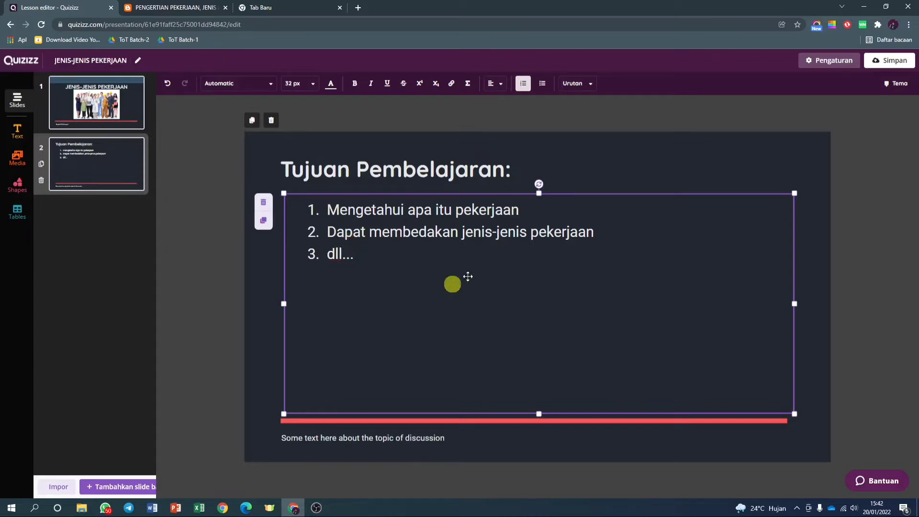
pyautogui.click(600, 159)
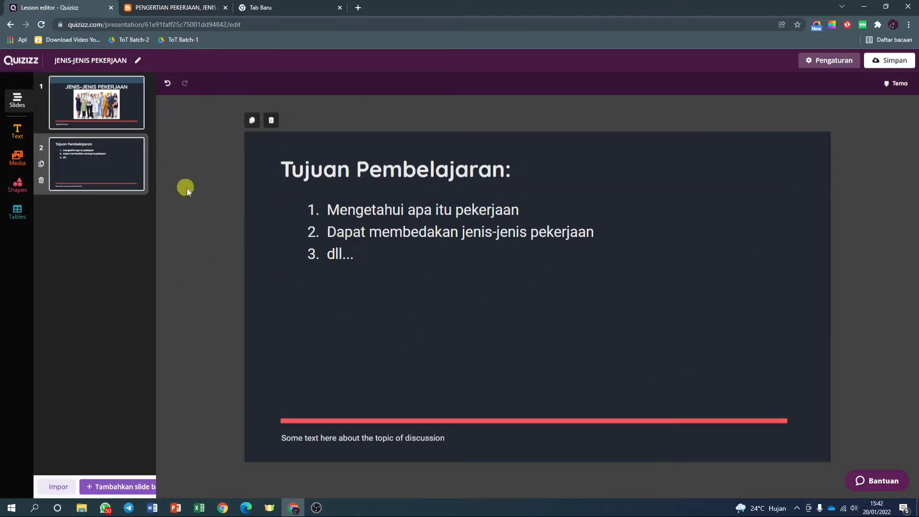
# Delete the footer text box "Some text here about the topic of discussion" from slide 2.
pyautogui.click(367, 437)
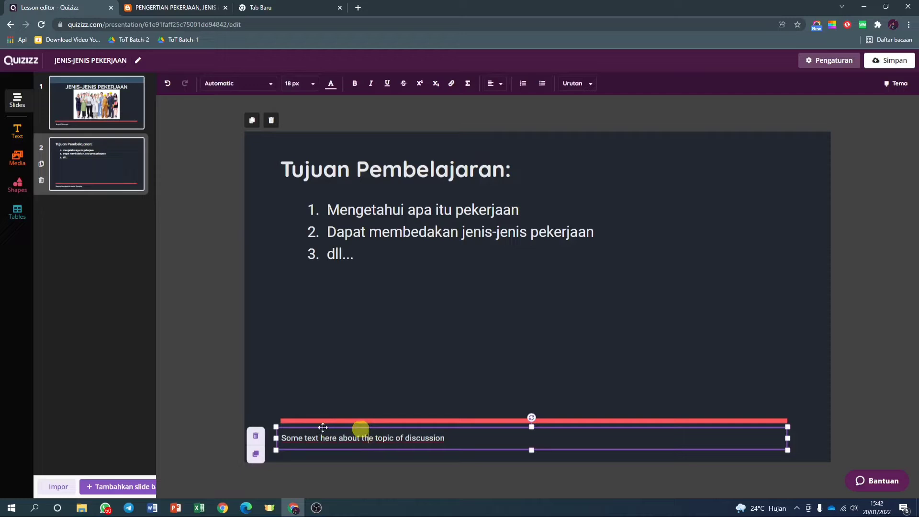
pyautogui.click(255, 435)
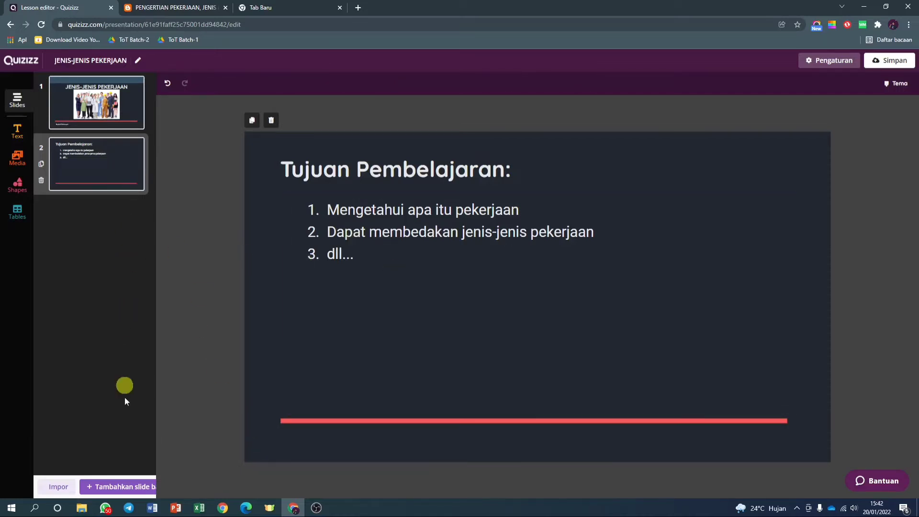
# Add a multiple-choice question slide asking "Apa yang kamu tahu tentang pekerjaan?" and change its question type to Open-ended.
pyautogui.click(131, 487)
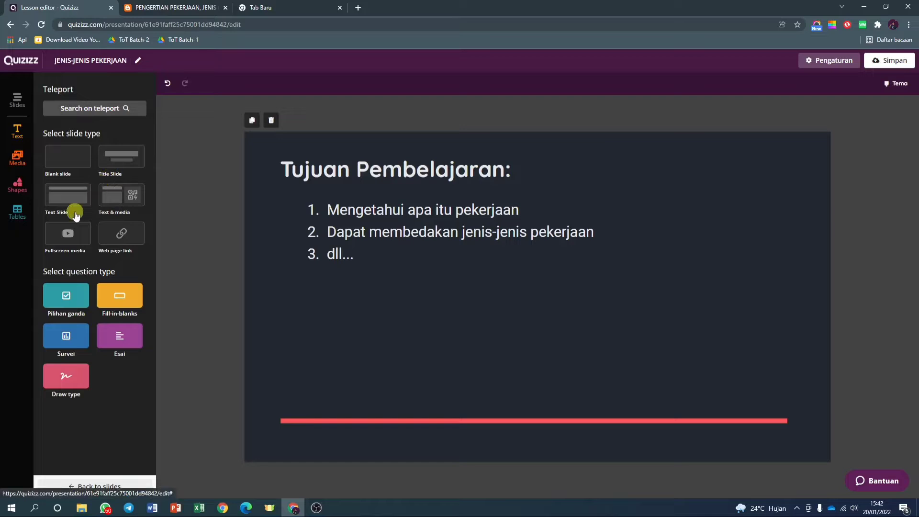
pyautogui.click(67, 296)
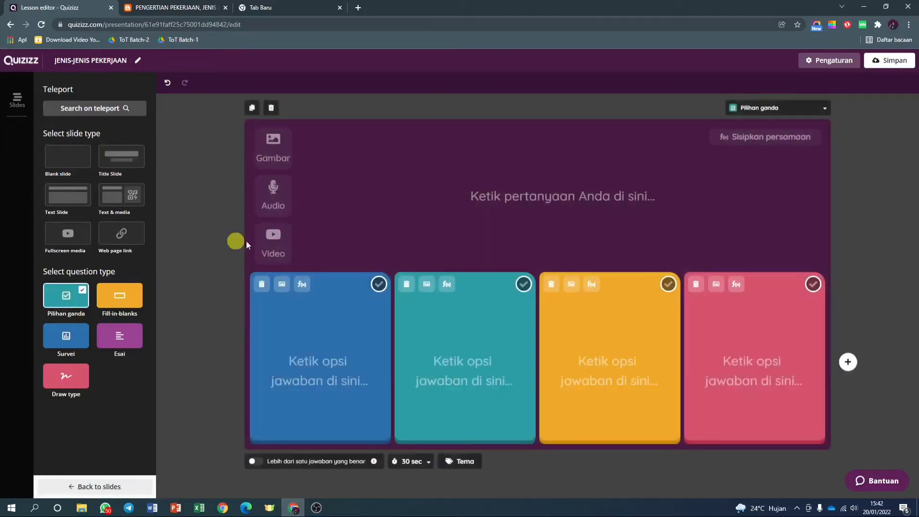
pyautogui.click(536, 205)
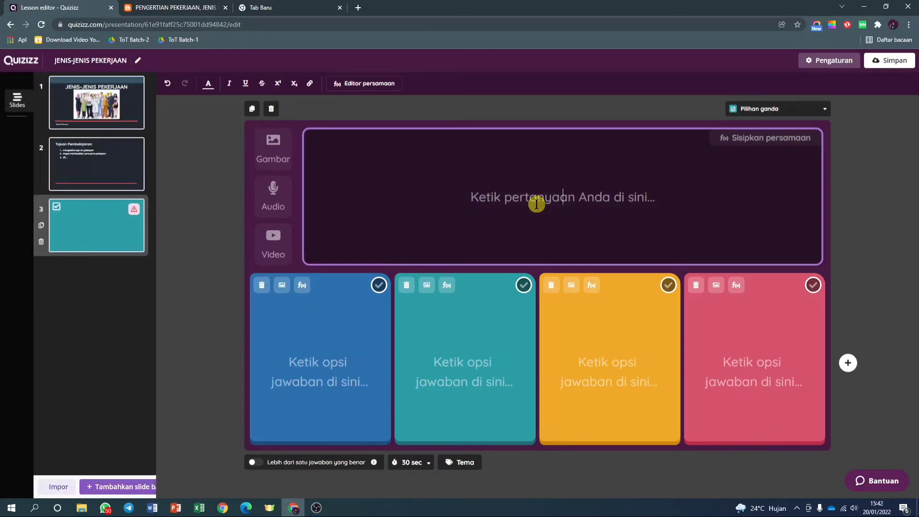
pyautogui.write('Apa yang ')
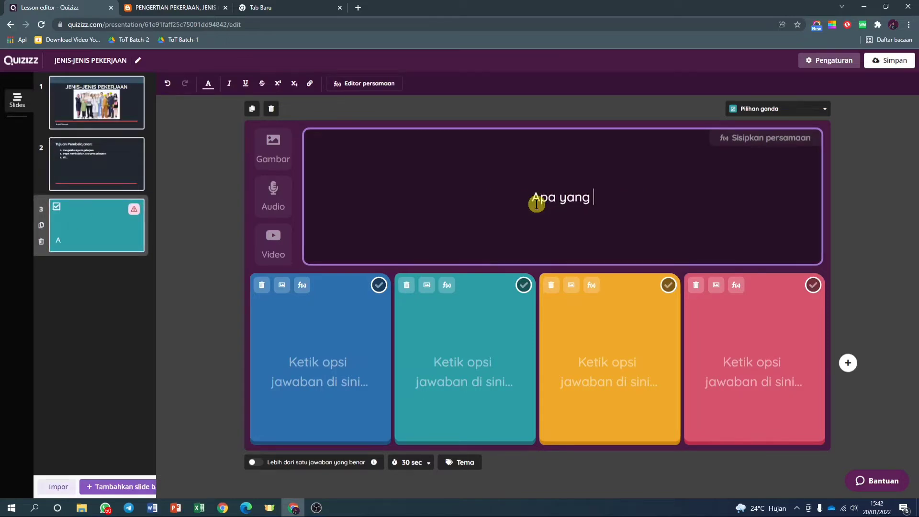
pyautogui.write('kamu tahu')
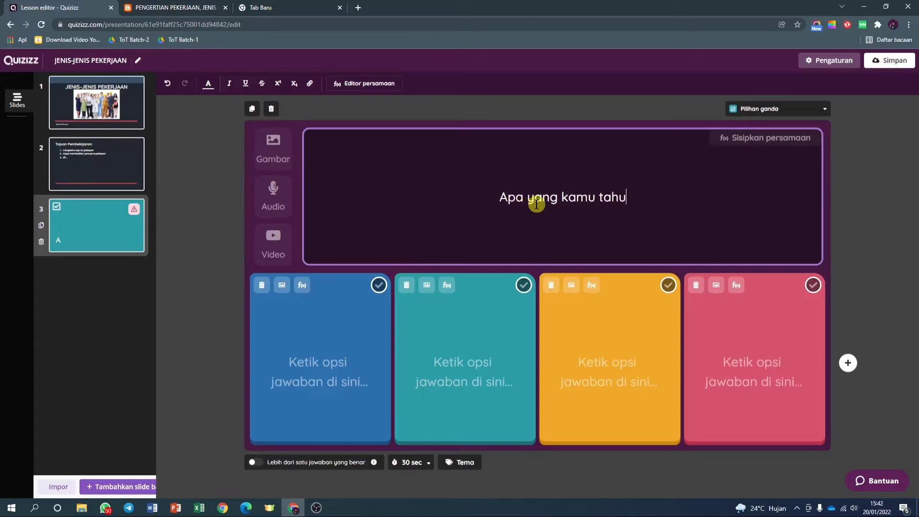
pyautogui.write(' tentang pekerjaan')
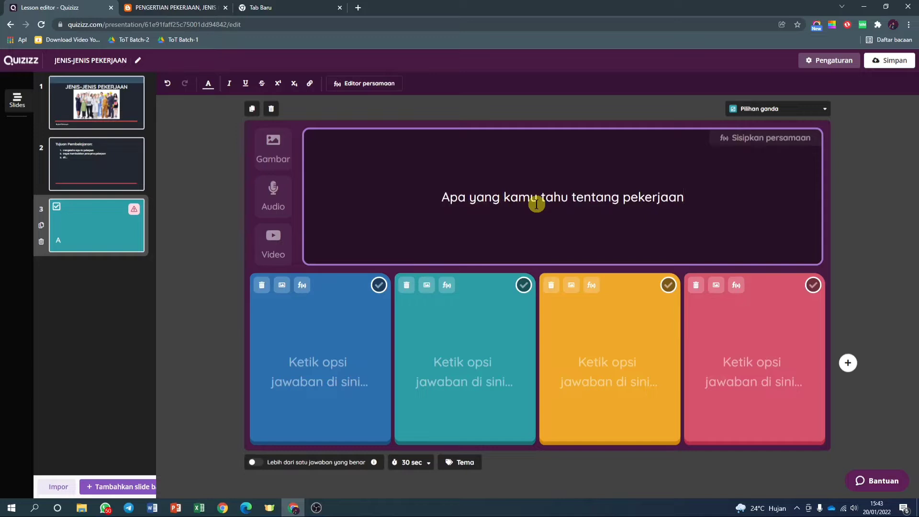
pyautogui.write('?')
pyautogui.click(796, 108)
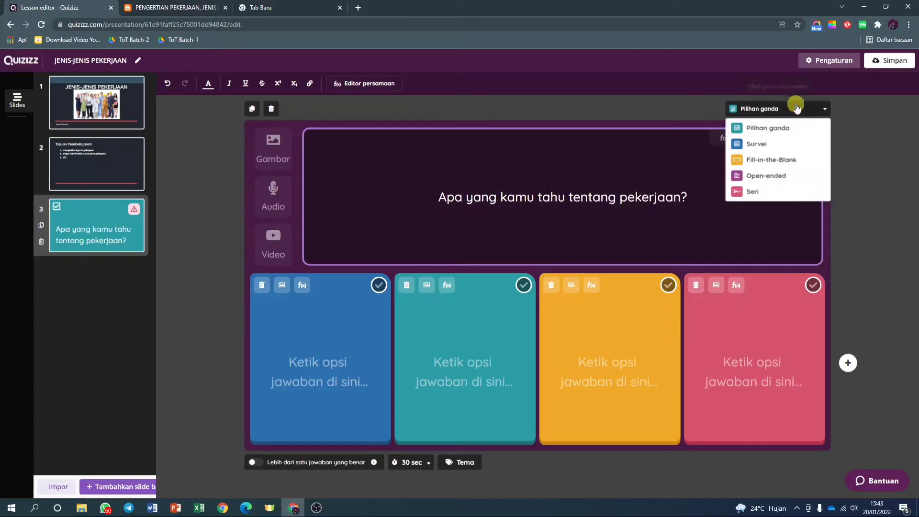
pyautogui.click(780, 176)
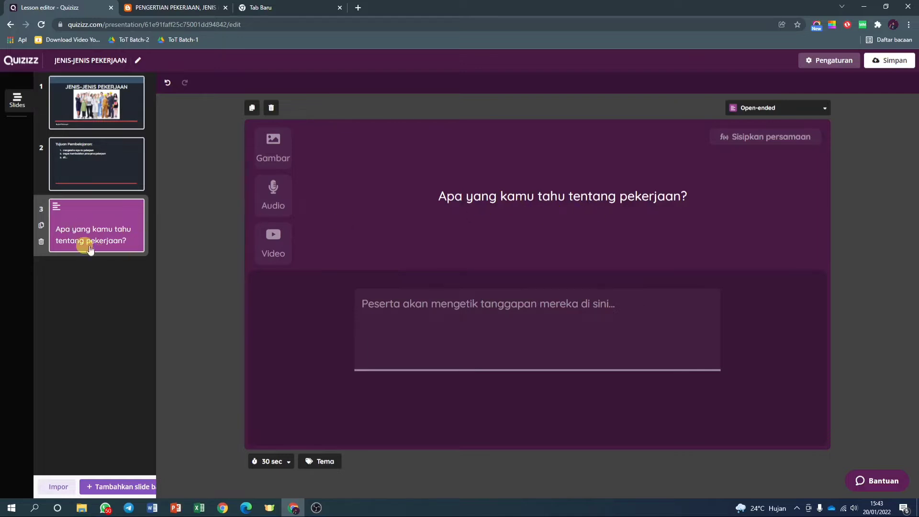
# Insert the light-blue workers illustration from an image search for "pekerjaan" into the question and set its time limit to 2 minutes.
pyautogui.click(275, 152)
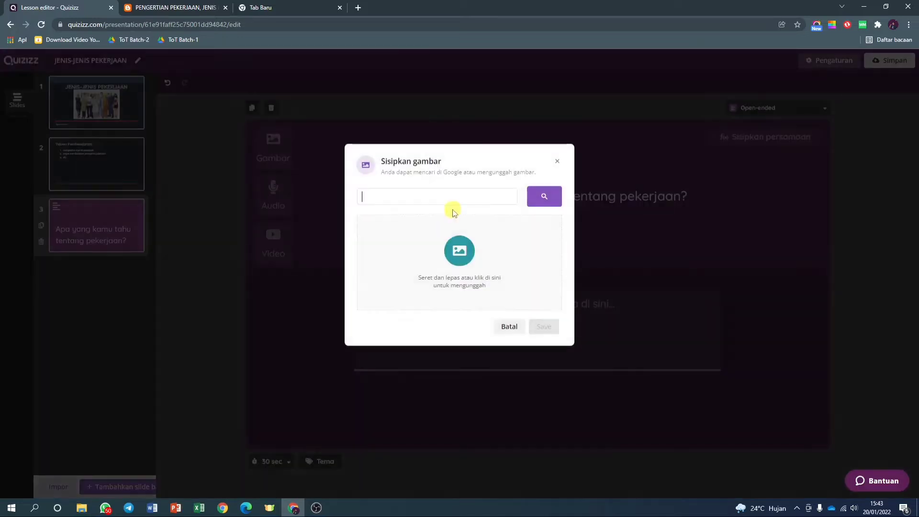
pyautogui.write('pekerjaan')
pyautogui.press('Return')
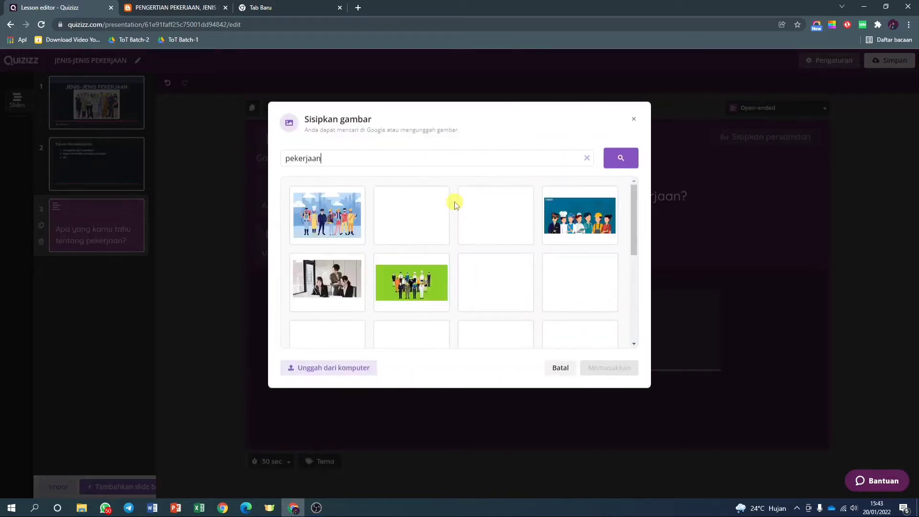
pyautogui.click(320, 223)
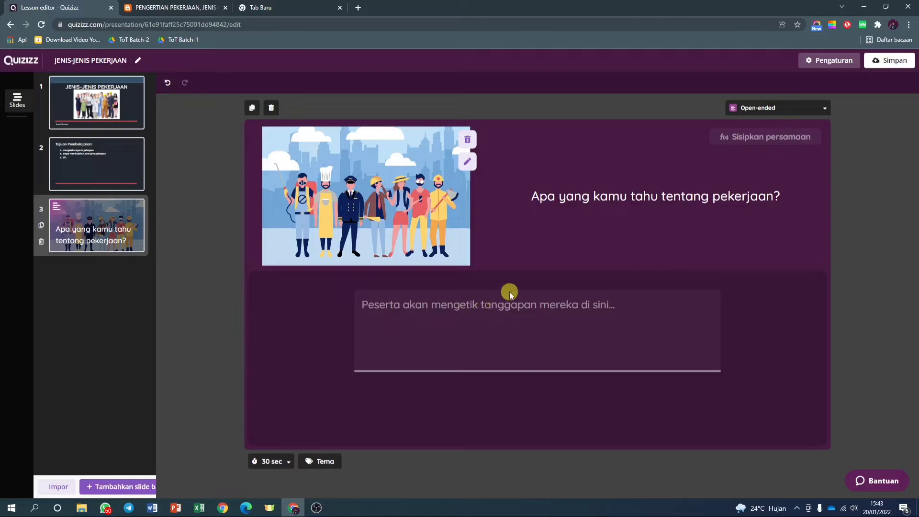
pyautogui.click(271, 461)
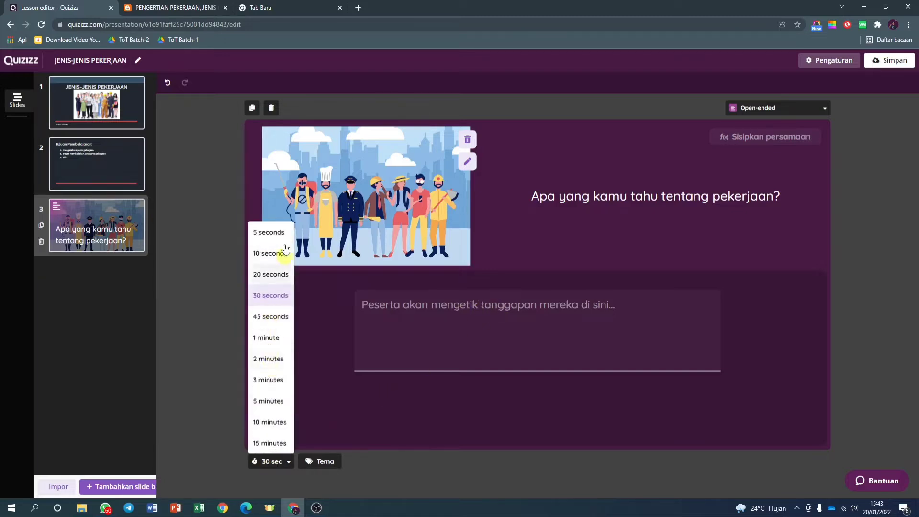
pyautogui.click(266, 359)
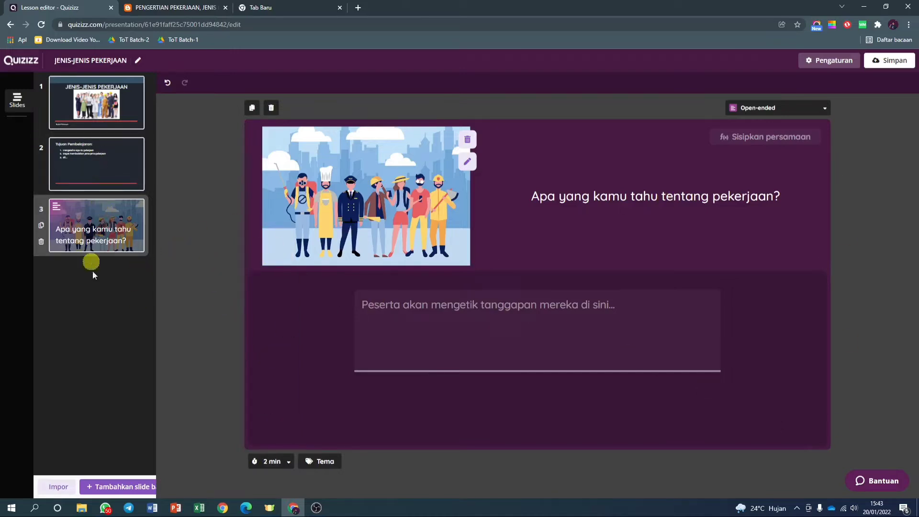
# Add a blank slide after the open-ended question and show the slide list.
pyautogui.click(123, 487)
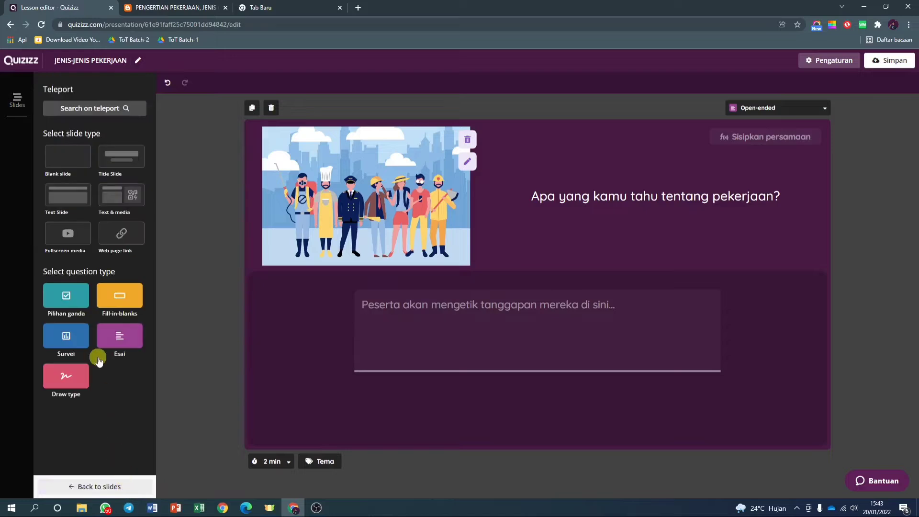
pyautogui.click(76, 159)
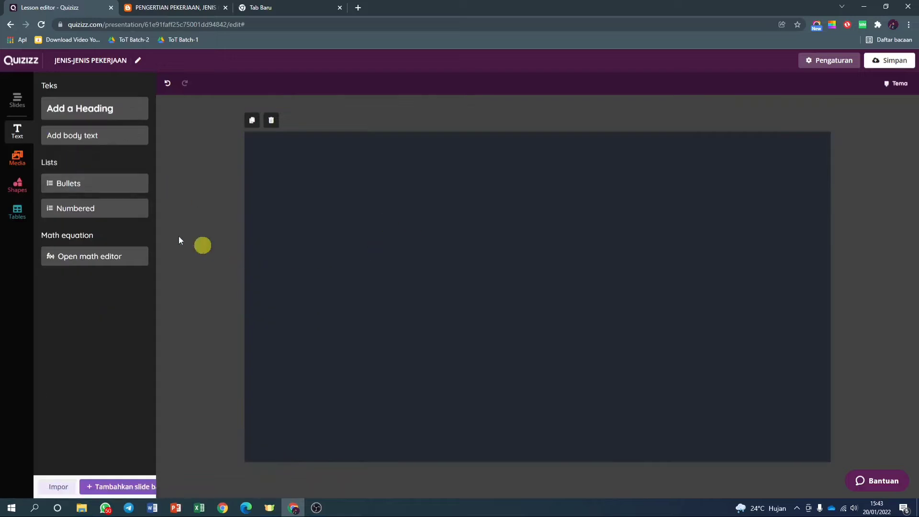
pyautogui.click(17, 100)
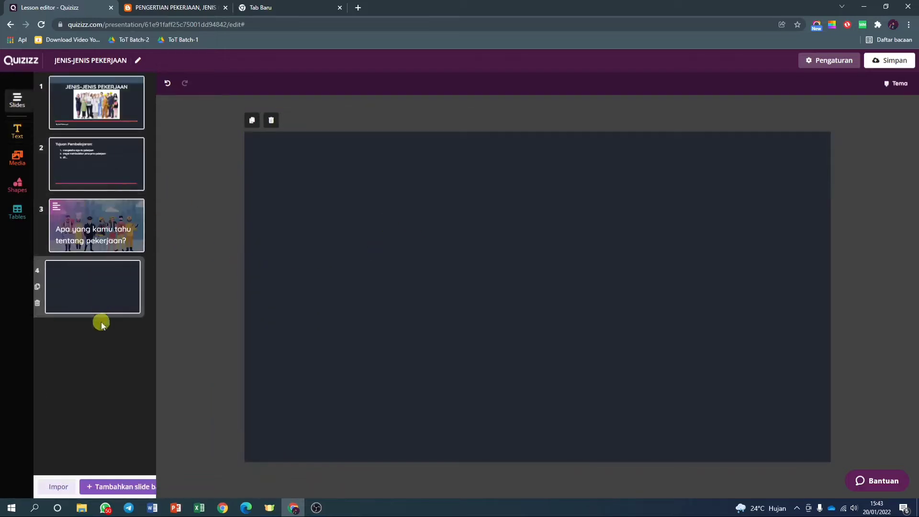
# Add a heading to the blank slide, place it near the slide's upper-left corner and enter "Pengertian" as its text.
pyautogui.click(18, 130)
pyautogui.click(99, 108)
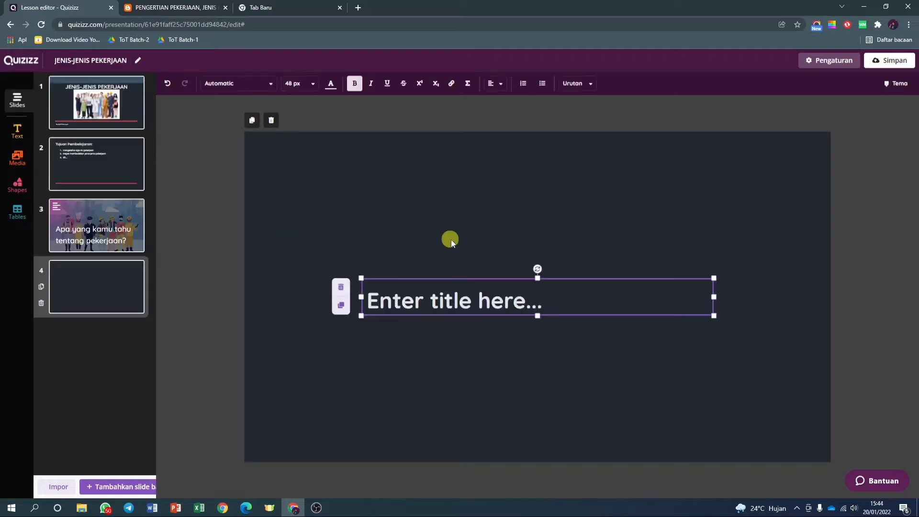
pyautogui.moveTo(466, 281); pyautogui.dragTo(384, 162)
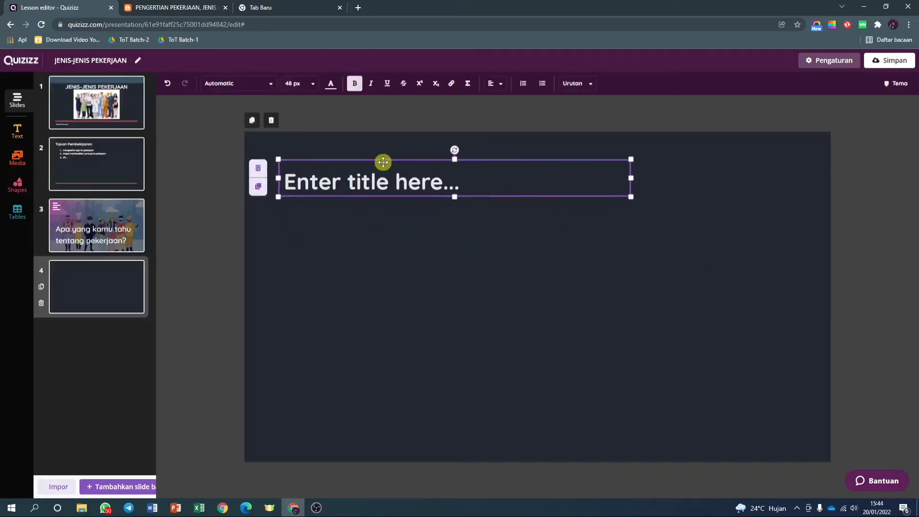
pyautogui.click(398, 178)
pyautogui.write('P')
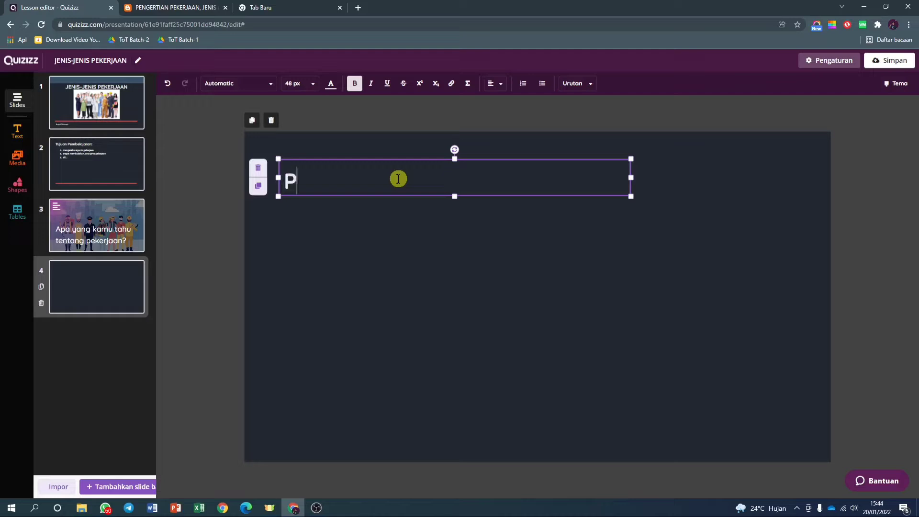
pyautogui.write('engertai')
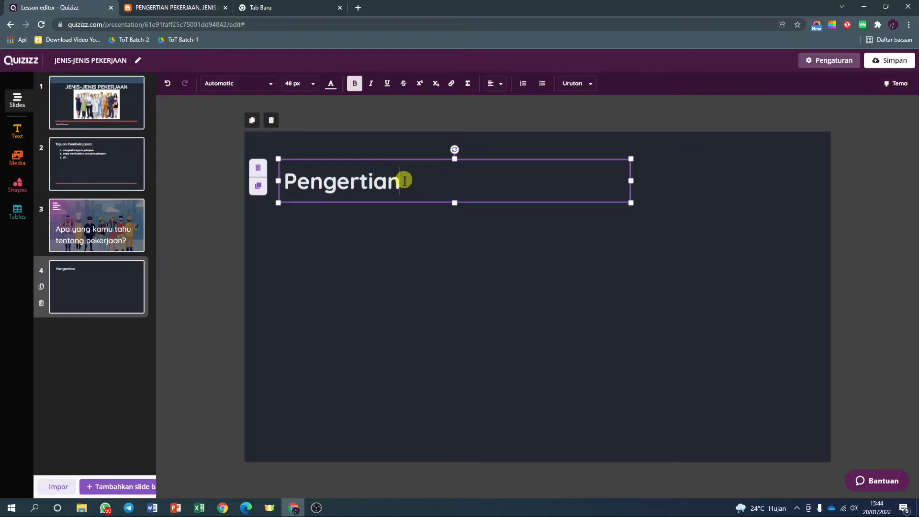
# Narrow the "Pengertian" heading box to fit its text and move it slightly closer to the slide's upper-left corner.
pyautogui.doubleClick(415, 184)
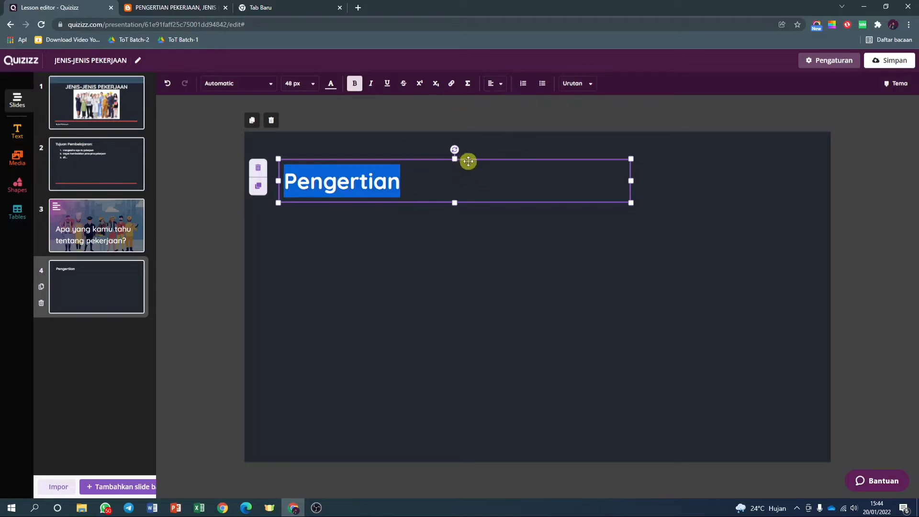
pyautogui.click(468, 161)
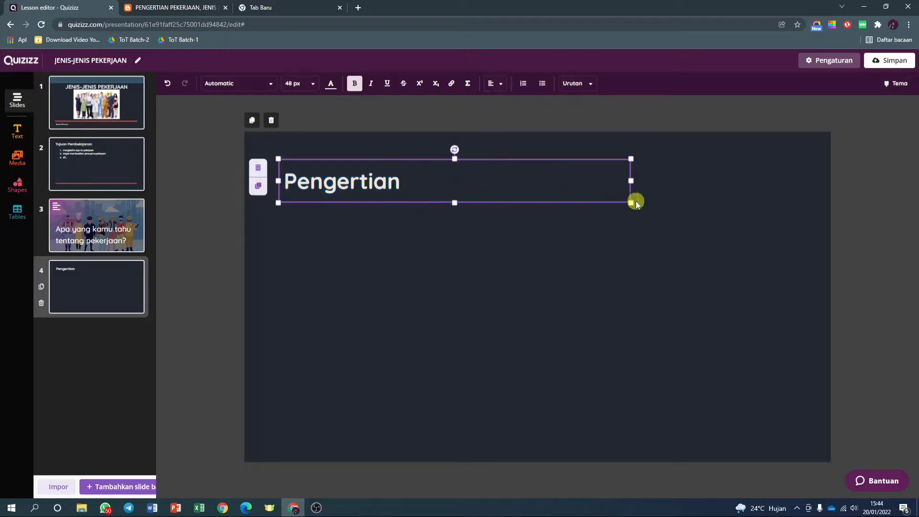
pyautogui.moveTo(635, 203); pyautogui.dragTo(421, 201)
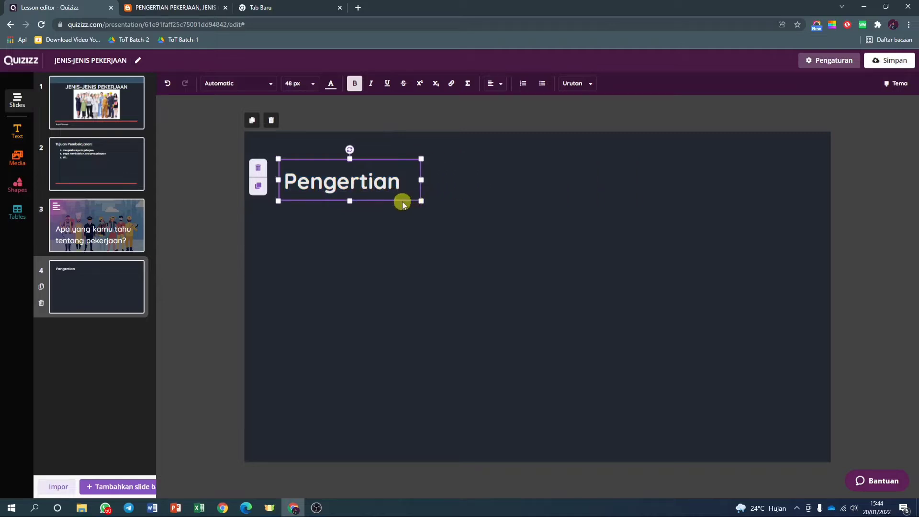
pyautogui.moveTo(395, 159); pyautogui.dragTo(387, 147)
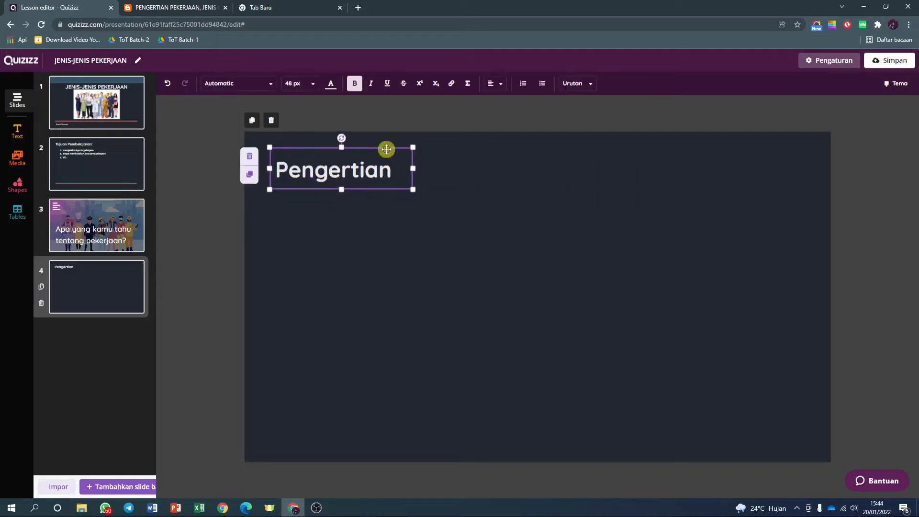
pyautogui.click(211, 211)
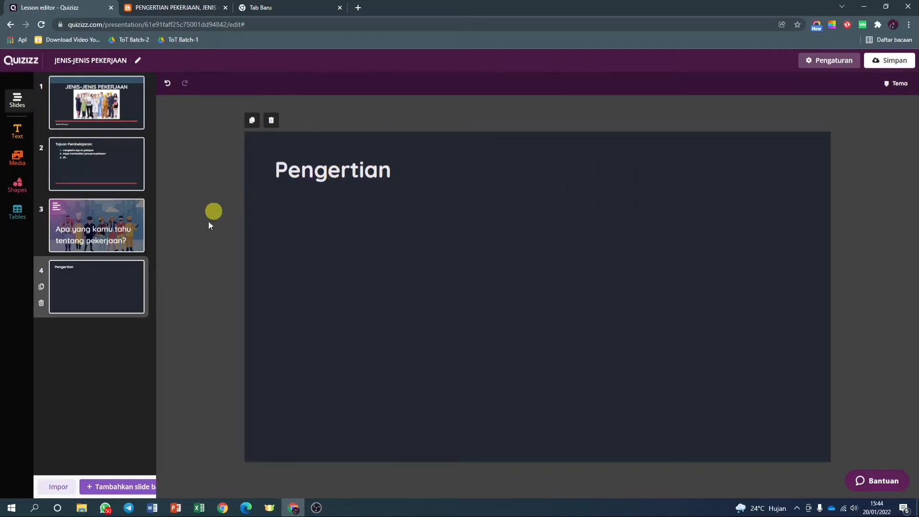
# Add a body text box directly below the "Pengertian" heading, widen it to nearly the slide's width, reduce its height and start editing it.
pyautogui.click(18, 130)
pyautogui.click(82, 137)
pyautogui.click(439, 254)
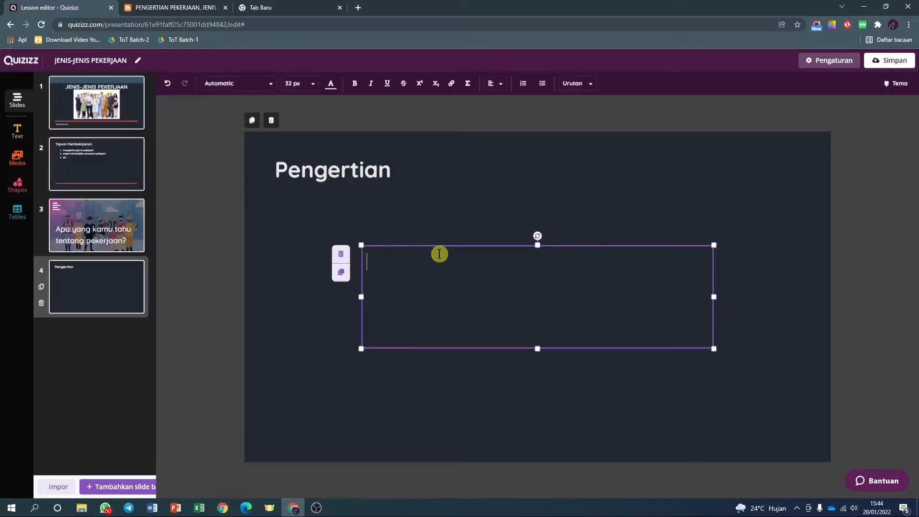
pyautogui.moveTo(440, 248); pyautogui.dragTo(355, 192)
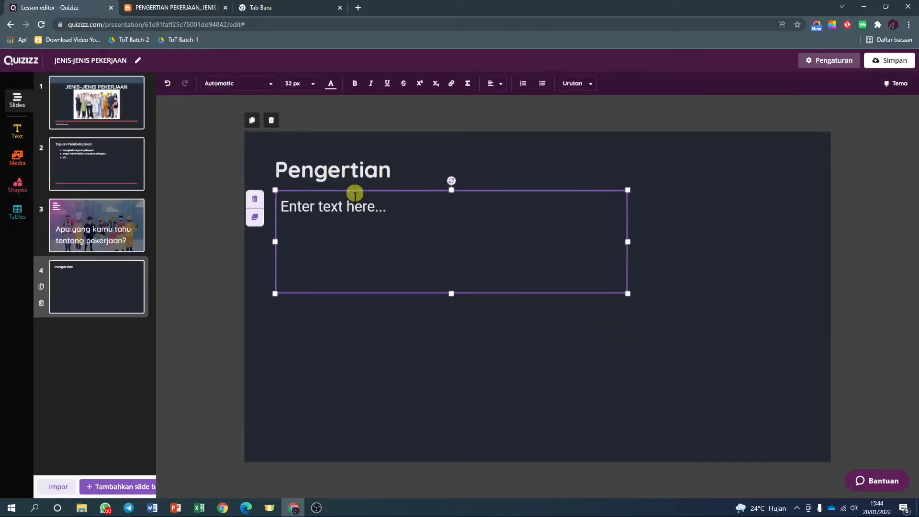
pyautogui.moveTo(629, 240); pyautogui.dragTo(807, 245)
pyautogui.moveTo(540, 292); pyautogui.dragTo(539, 254)
pyautogui.click(383, 213)
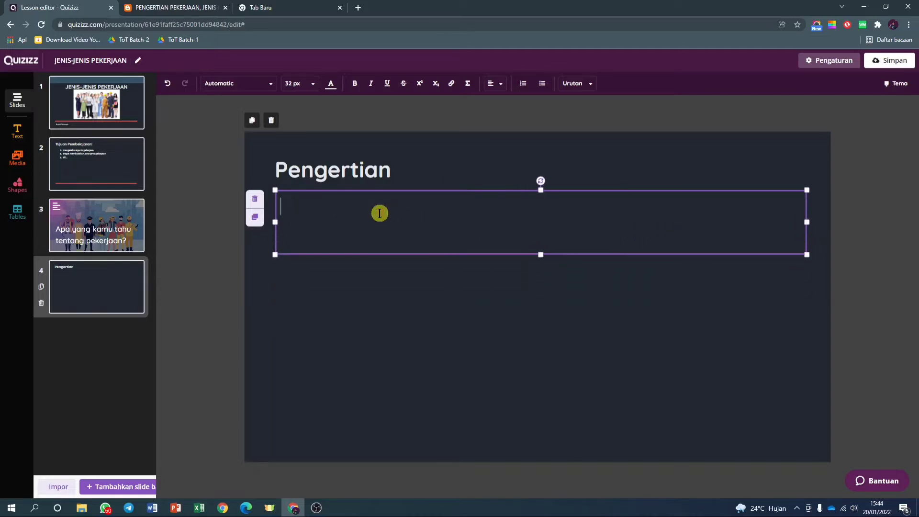
# Copy the blog article's definition sentence of pekerjaan, try to paste it into the body text box and allow the site clipboard access.
pyautogui.click(196, 4)
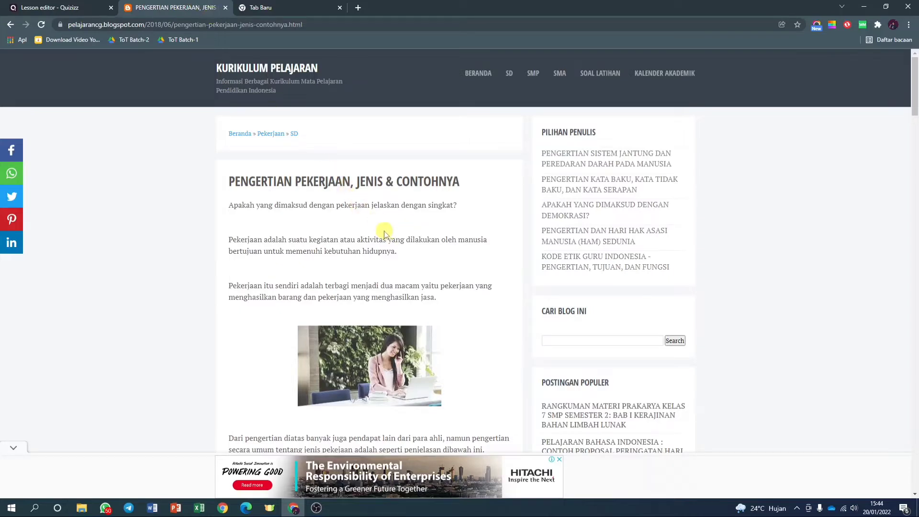
pyautogui.moveTo(229, 240); pyautogui.dragTo(383, 248)
pyautogui.click(98, 6)
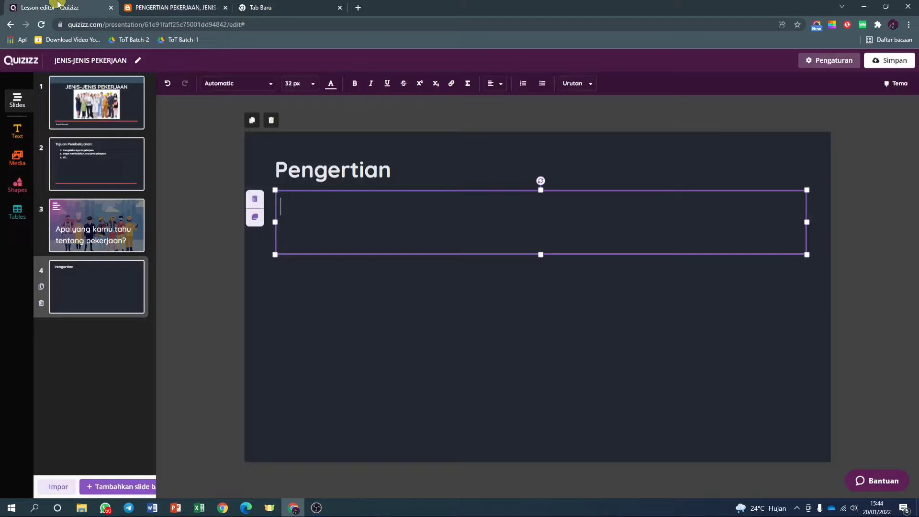
pyautogui.rightClick(340, 213)
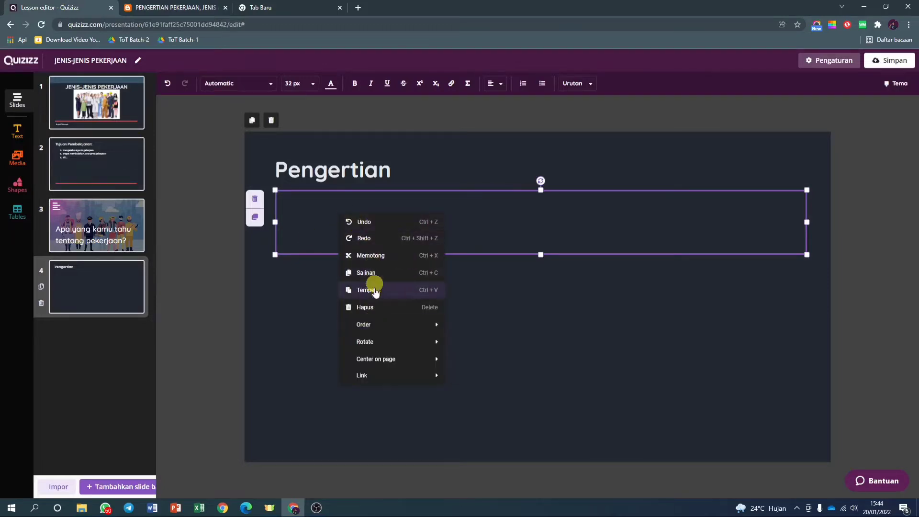
pyautogui.click(372, 276)
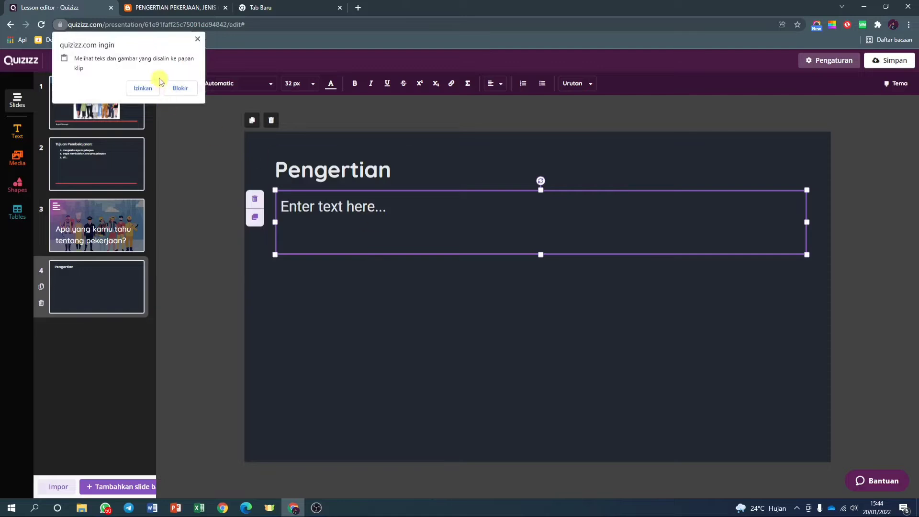
pyautogui.click(149, 95)
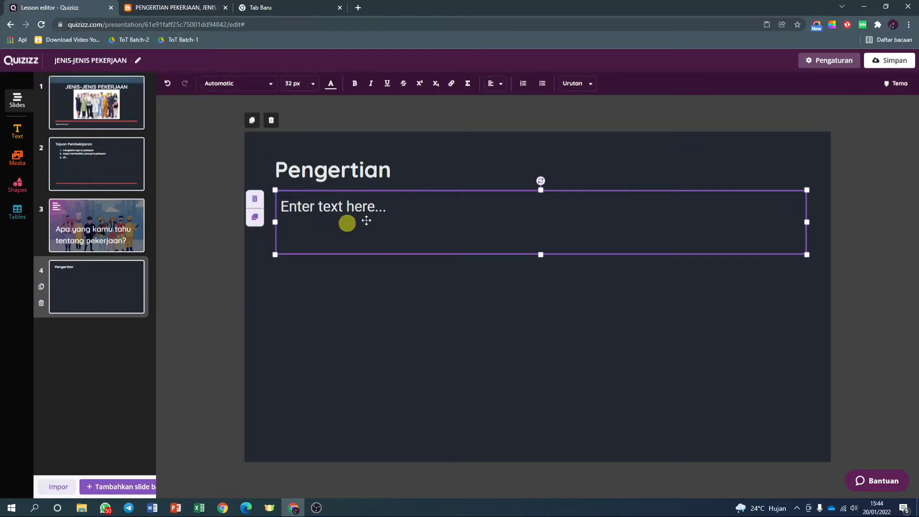
pyautogui.click(365, 205)
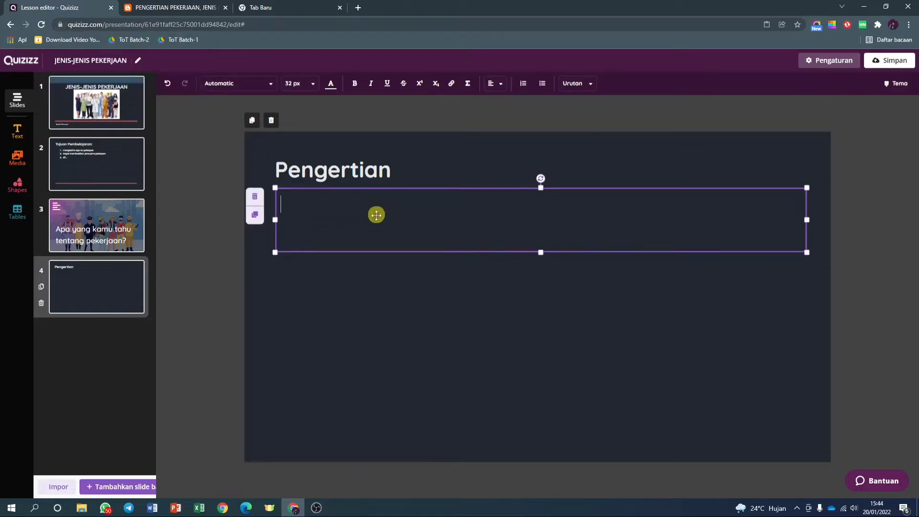
# Copy the blog's definition of pekerjaan again, paste it into the body text box and delete the appended reference text and link.
pyautogui.click(182, 7)
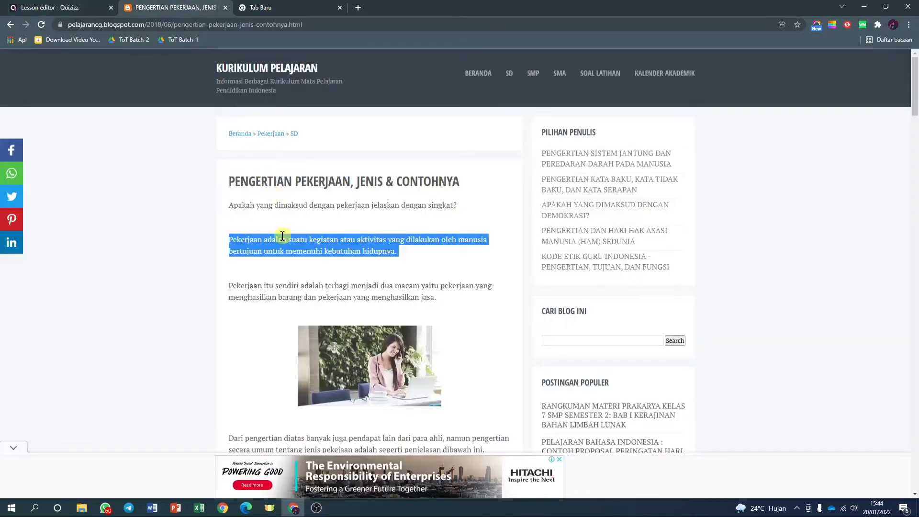
pyautogui.rightClick(282, 236)
pyautogui.click(301, 242)
pyautogui.click(53, 7)
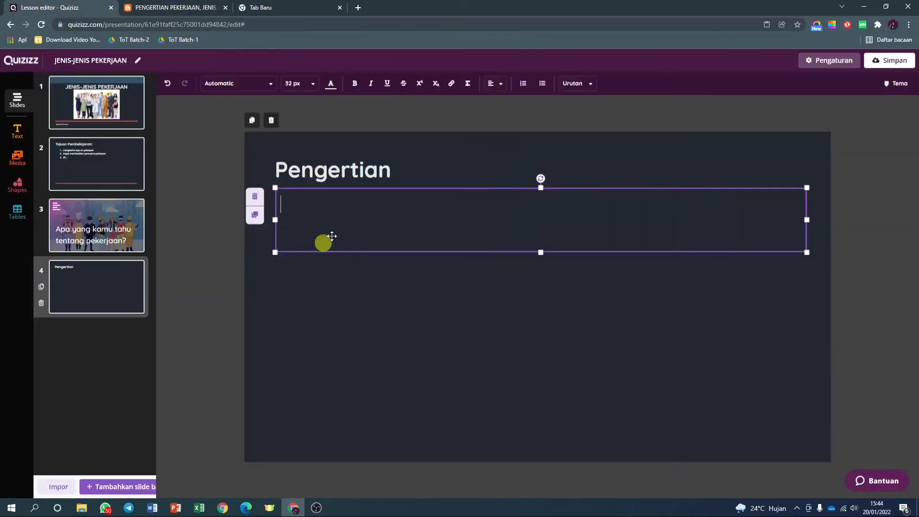
pyautogui.rightClick(340, 211)
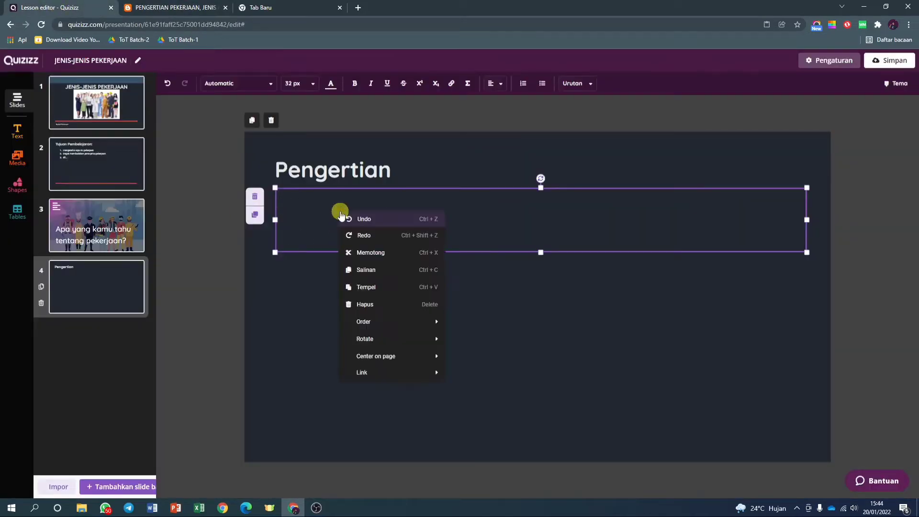
pyautogui.click(369, 287)
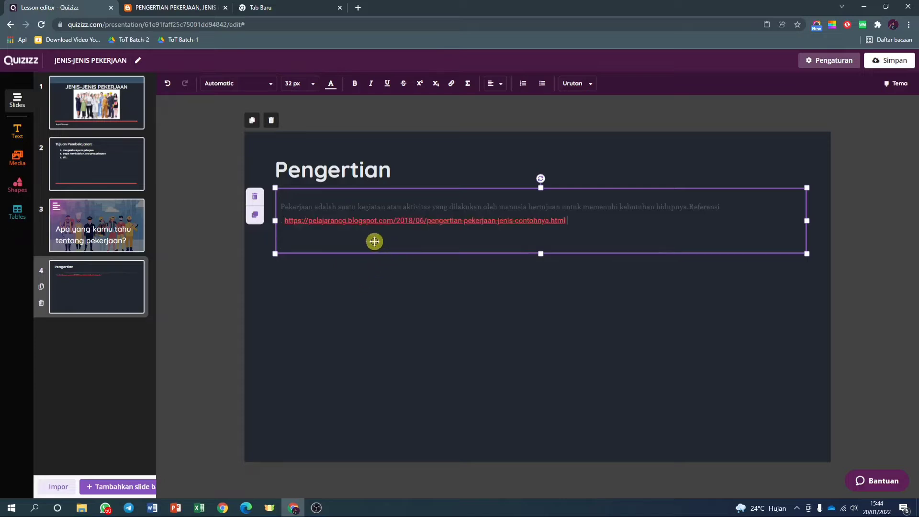
pyautogui.moveTo(574, 220); pyautogui.dragTo(278, 220)
pyautogui.press('BackSpace')
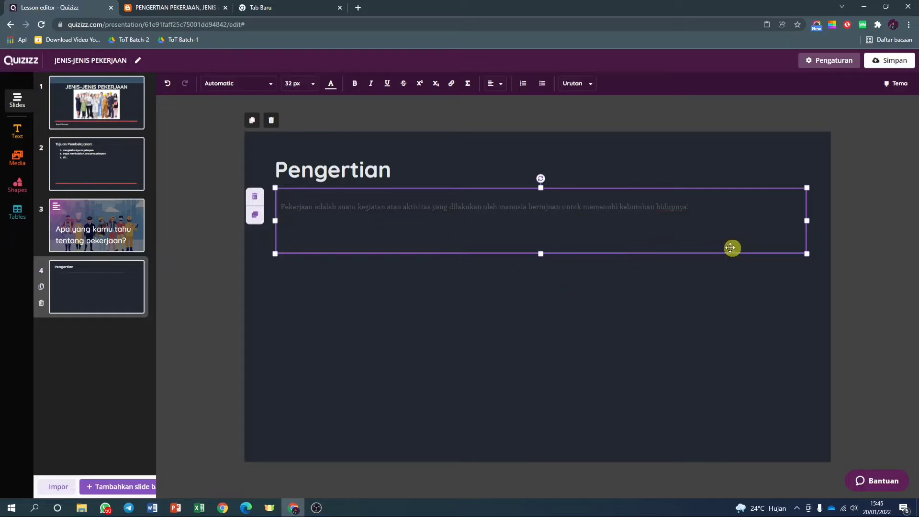
# Change the colour of the whole definition sentence in the body text box to white.
pyautogui.hotkey('ctrl', 'a')
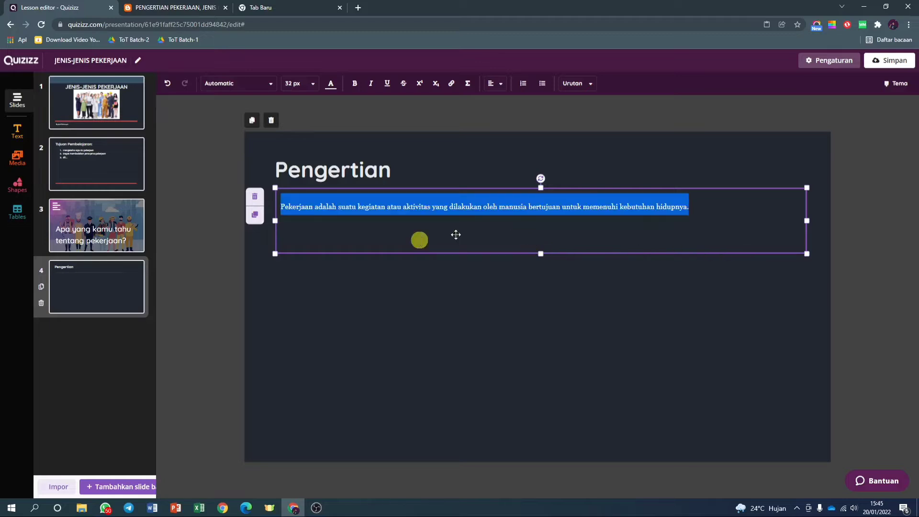
pyautogui.click(501, 230)
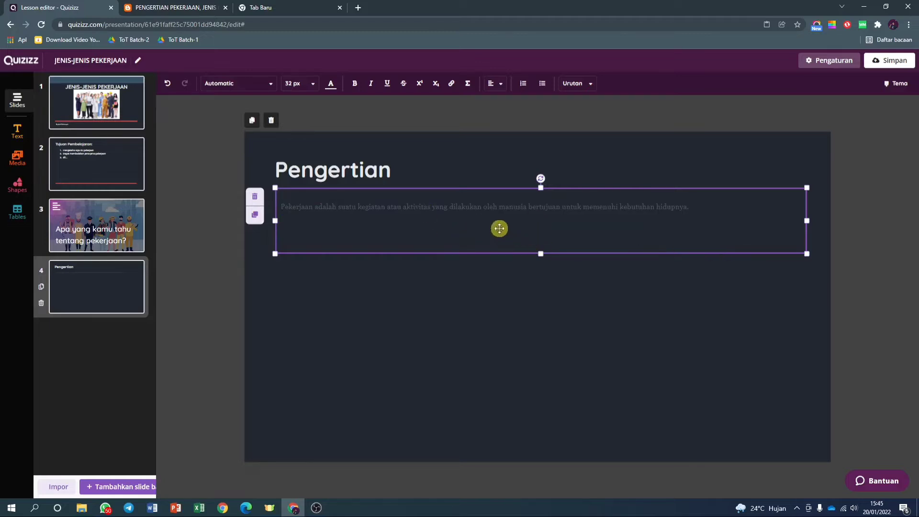
pyautogui.hotkey('ctrl', 'a')
pyautogui.click(513, 210)
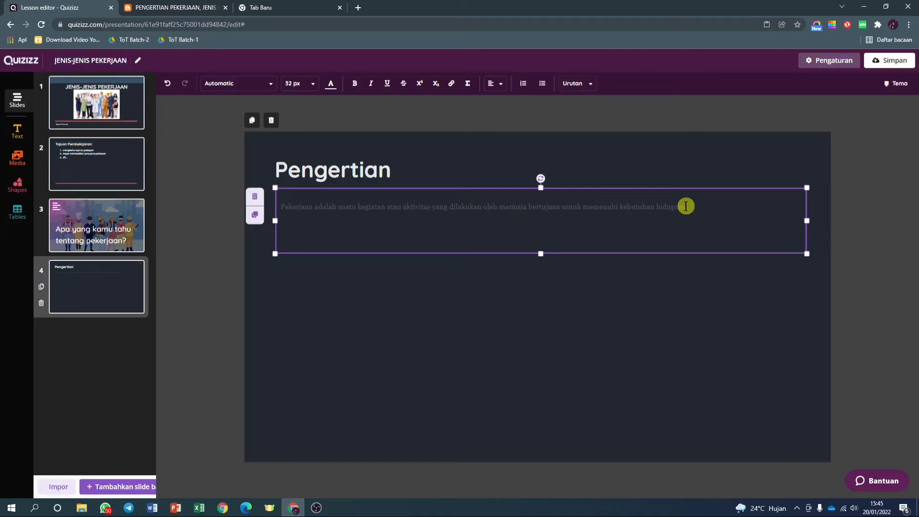
pyautogui.moveTo(689, 207); pyautogui.dragTo(230, 128)
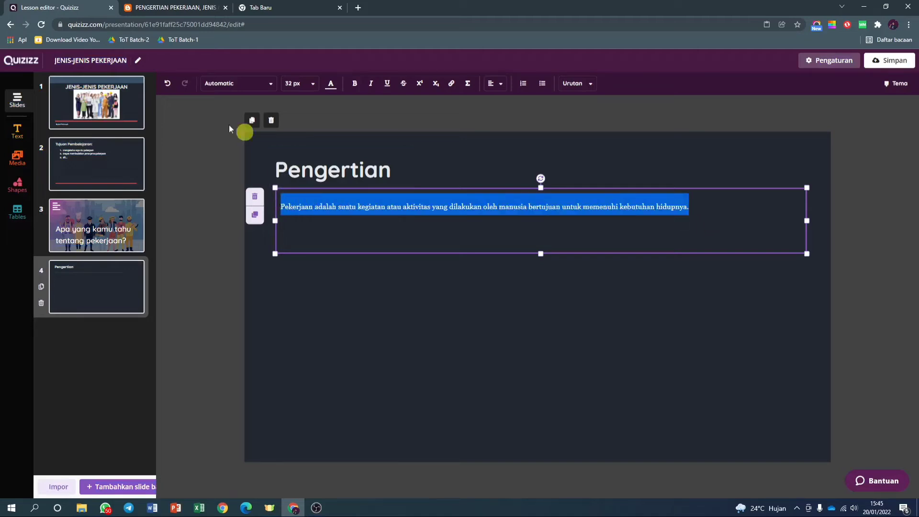
pyautogui.click(331, 84)
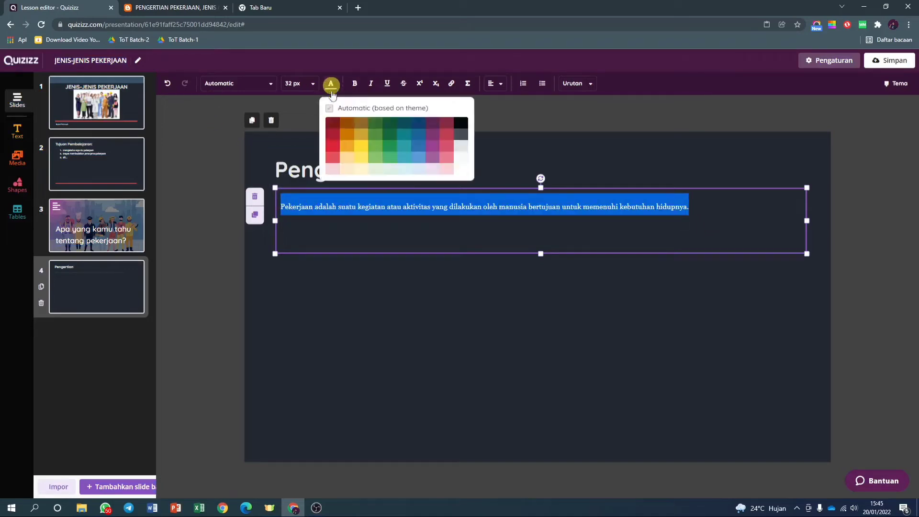
pyautogui.click(461, 171)
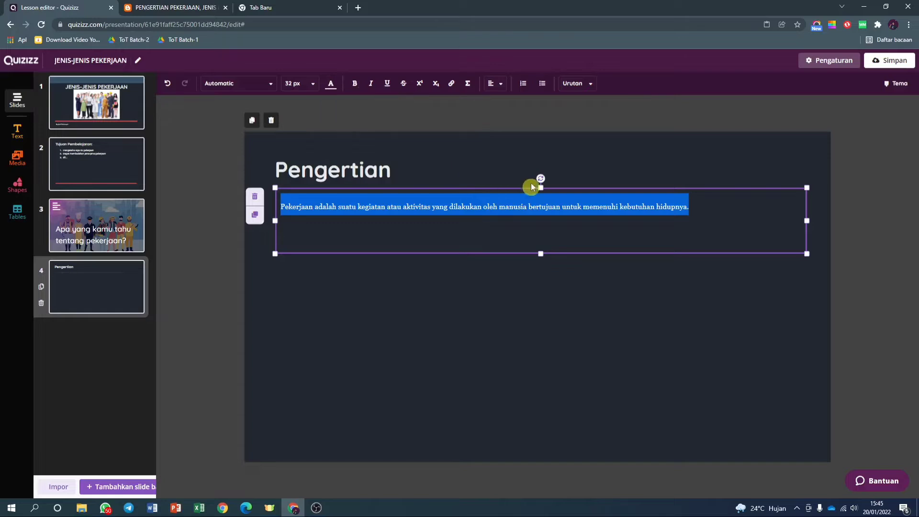
pyautogui.click(562, 207)
# Set the definition text's size to 48 px and shift its box slightly so the text lines up under the heading.
pyautogui.moveTo(694, 207); pyautogui.dragTo(274, 203)
pyautogui.click(298, 83)
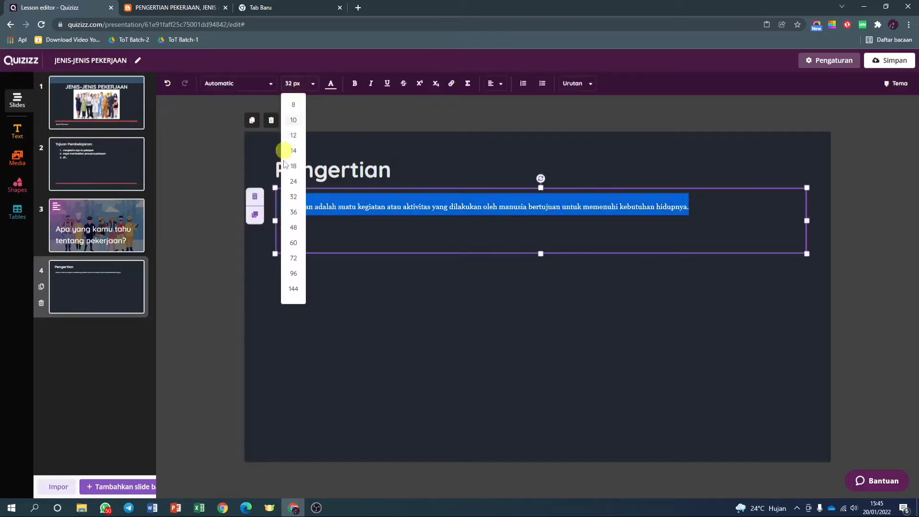
pyautogui.click(294, 227)
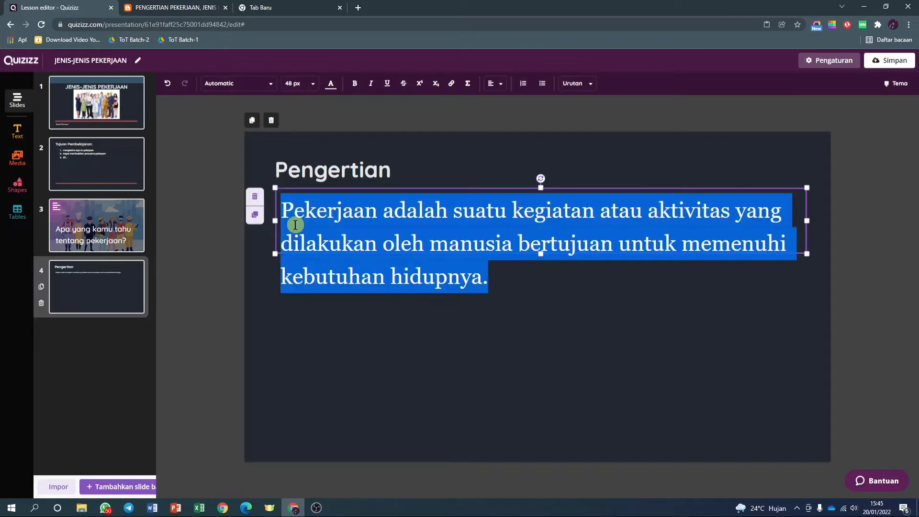
pyautogui.moveTo(384, 190); pyautogui.dragTo(379, 195)
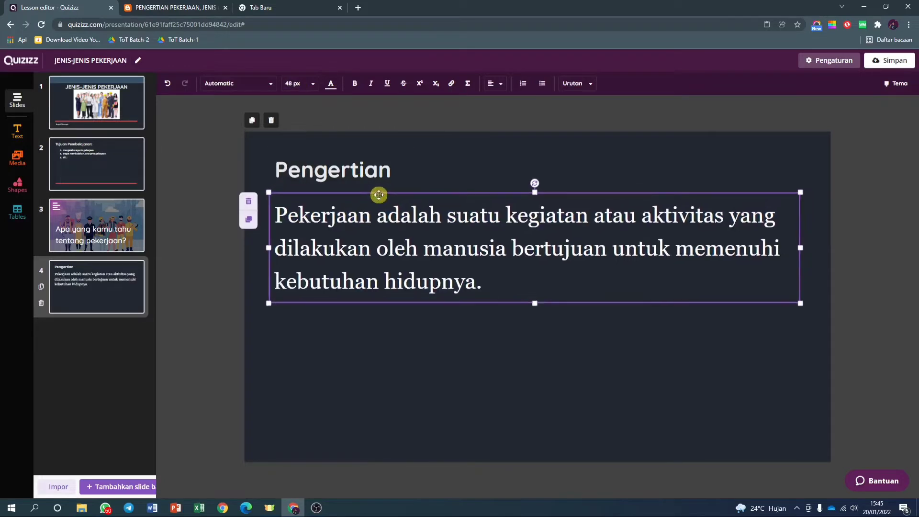
# Change the font of the whole definition text to Quicksand (Default).
pyautogui.hotkey('ctrl', 'a')
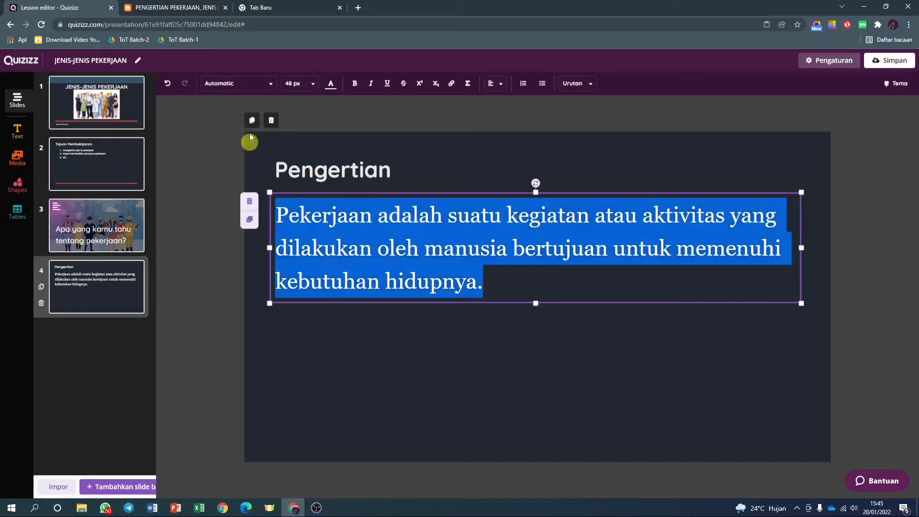
pyautogui.click(228, 84)
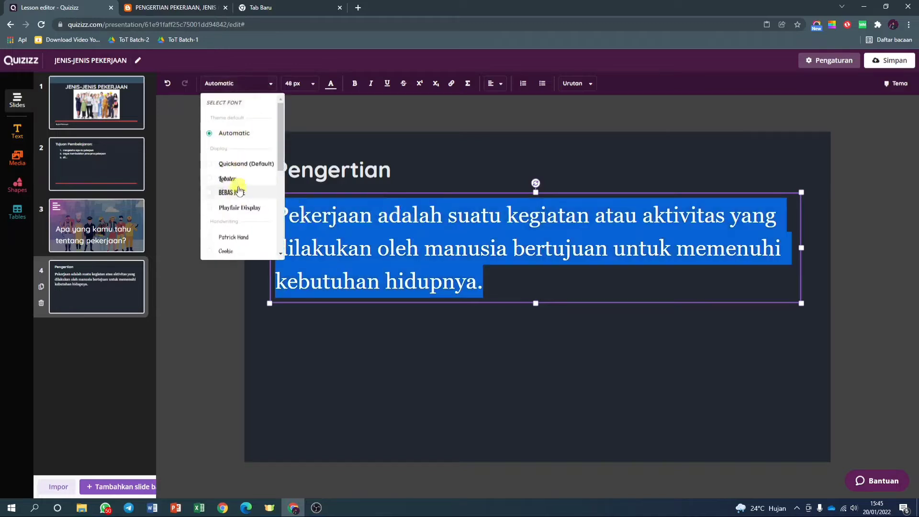
pyautogui.click(240, 164)
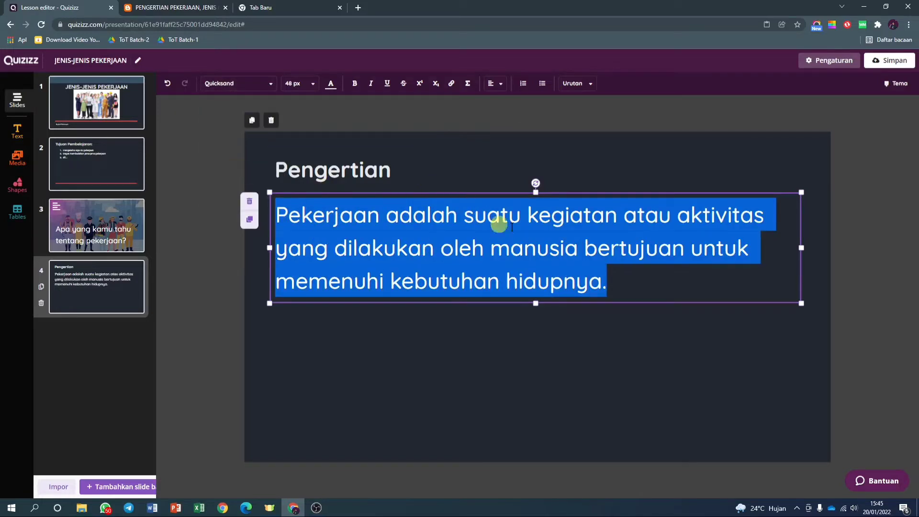
# Retype the slide heading in capitals as "PENGERTIAN" and widen its box so the word fits on one line.
pyautogui.click(348, 171)
pyautogui.moveTo(391, 170); pyautogui.dragTo(271, 168)
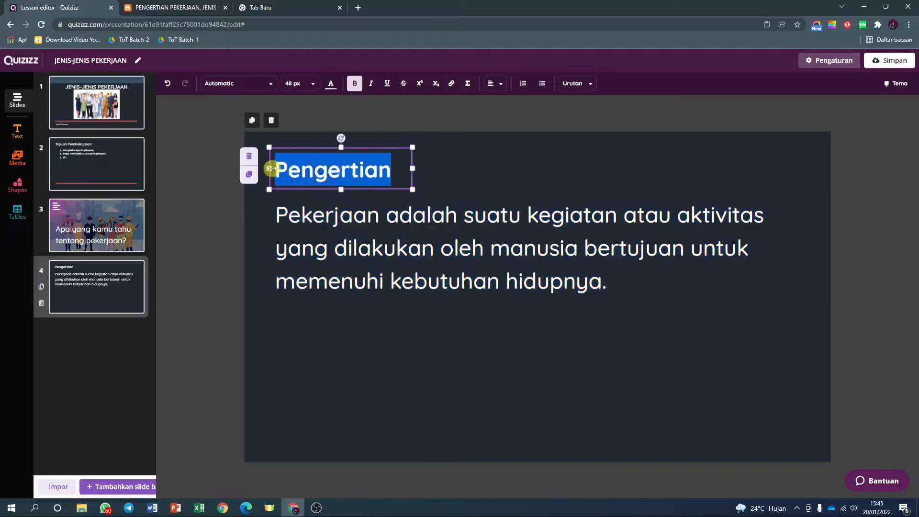
pyautogui.write('PENGE')
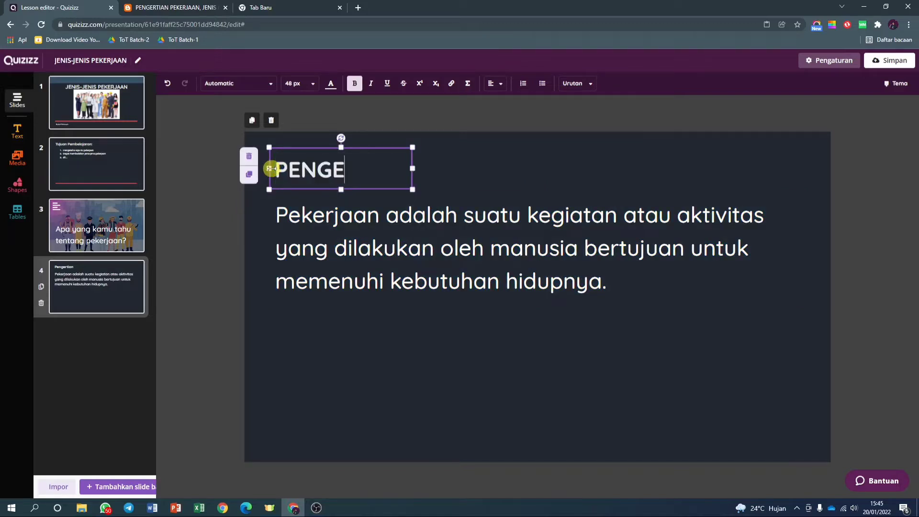
pyautogui.write('RTIAN')
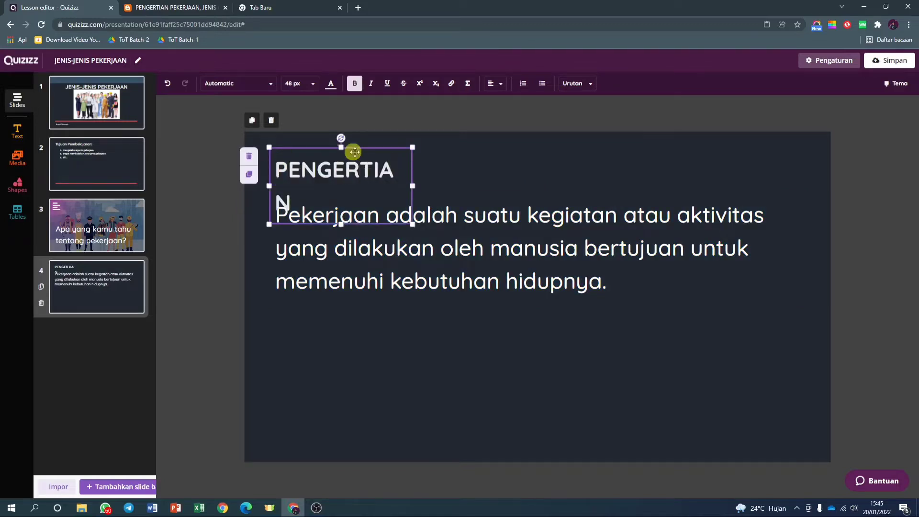
pyautogui.moveTo(414, 185)
pyautogui.mouseDown()
pyautogui.moveTo(437, 184)
pyautogui.moveTo(427, 191)
pyautogui.mouseUp()
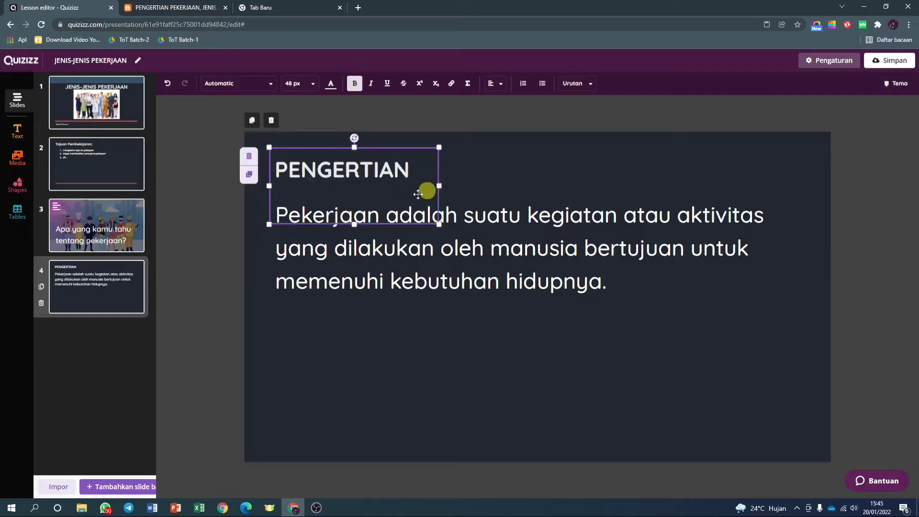
pyautogui.click(423, 265)
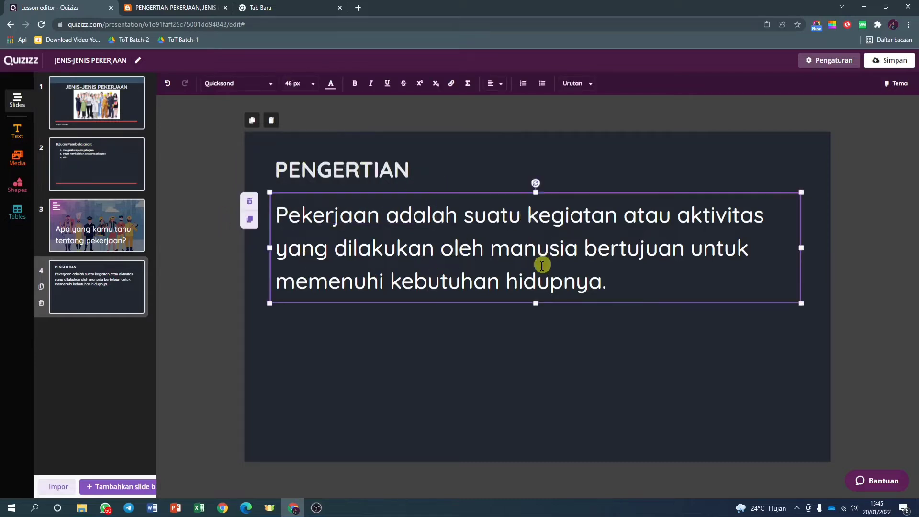
pyautogui.click(205, 265)
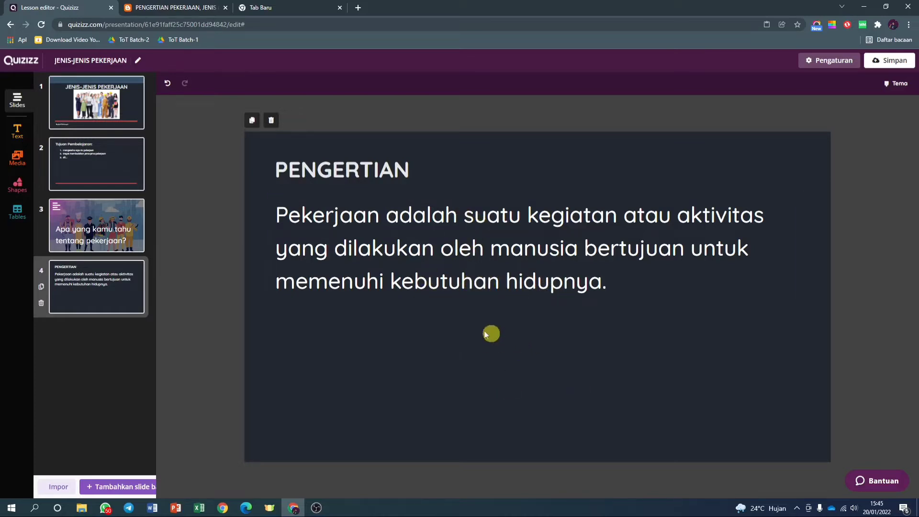
# Search Google for "GAMBAR SEDANG BEKERJA GIF" in the empty browser tab and show the image results.
pyautogui.click(287, 7)
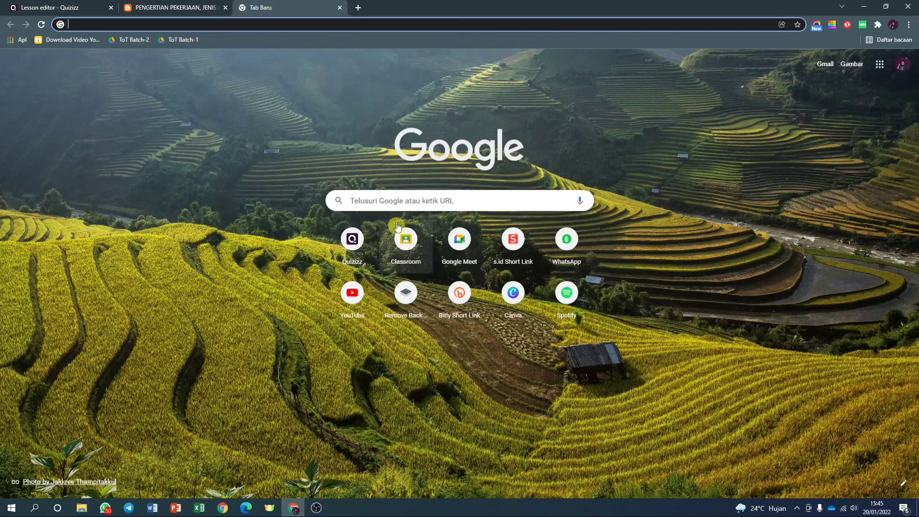
pyautogui.click(402, 202)
pyautogui.write('GAMB')
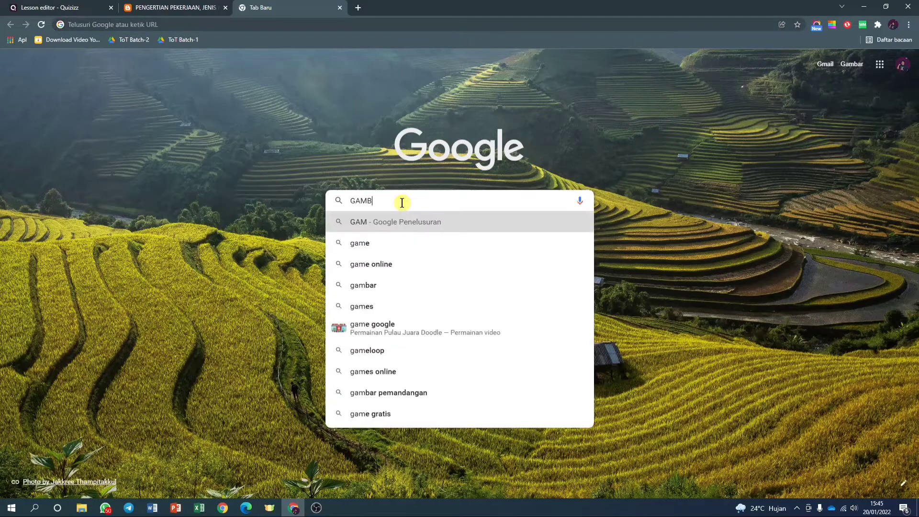
pyautogui.write('AR SEDA')
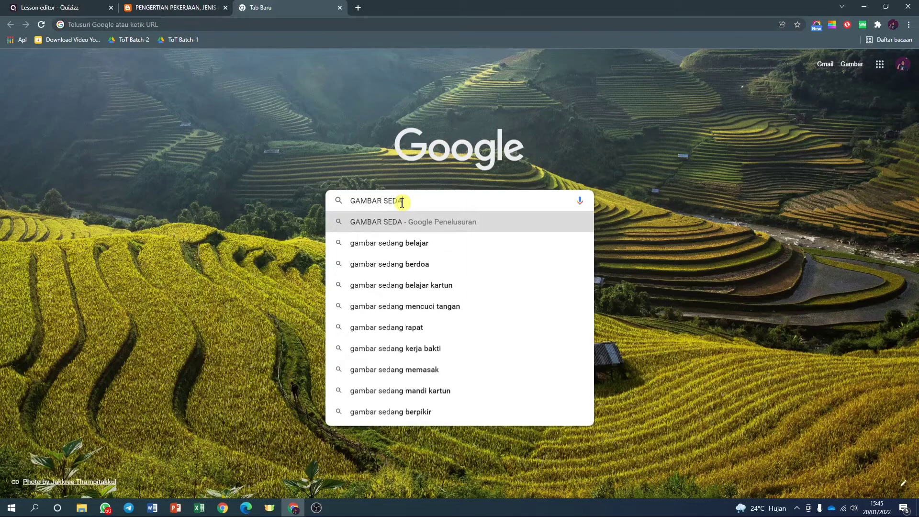
pyautogui.write('NG BEKERJA GIF')
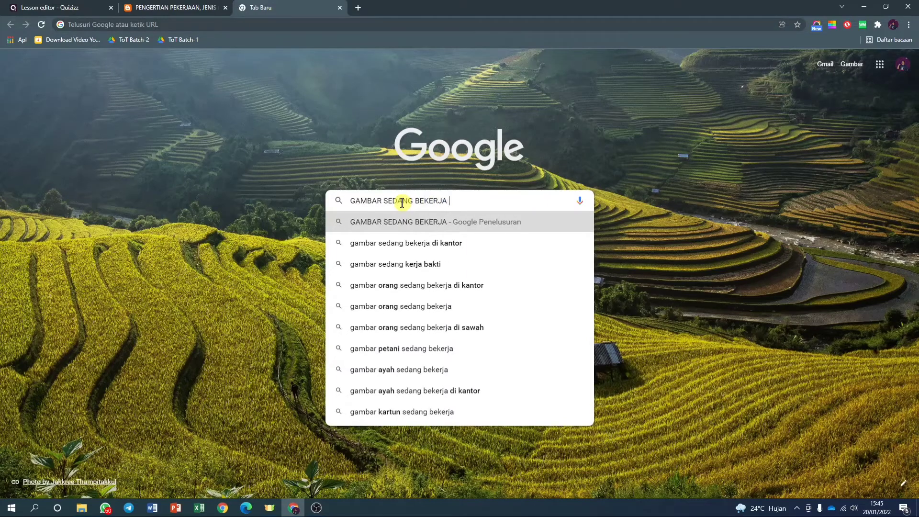
pyautogui.press('Return')
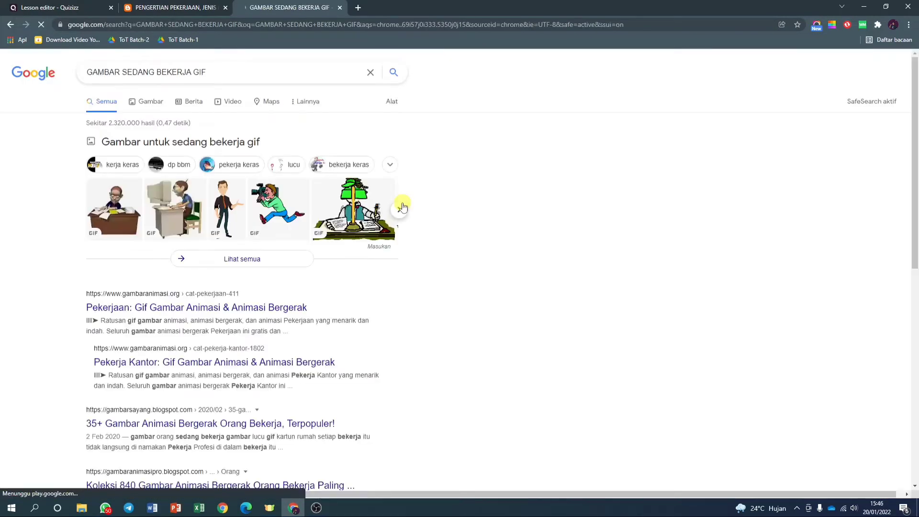
pyautogui.click(150, 100)
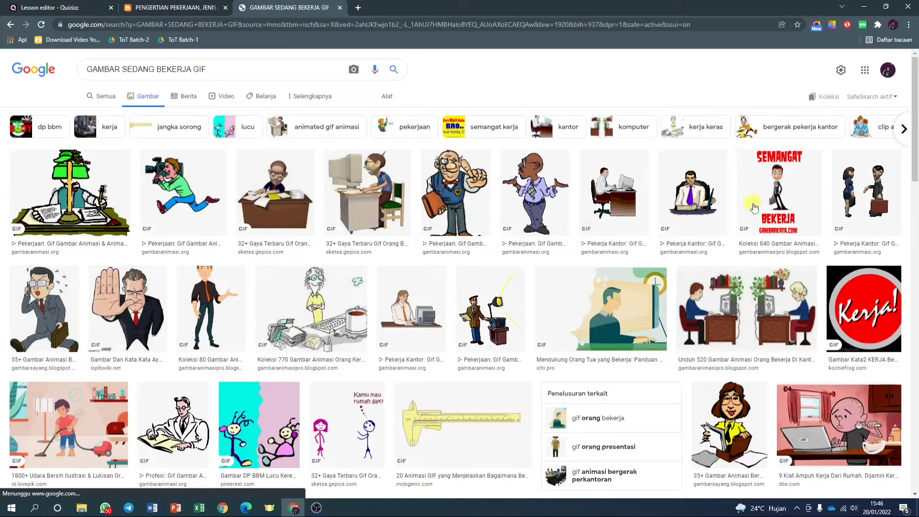
# Find the GIF of a yellow-shirted worker behind a desk with a coffee cup and save it to the Pictures folder.
pyautogui.scroll(-3, 439, 242)
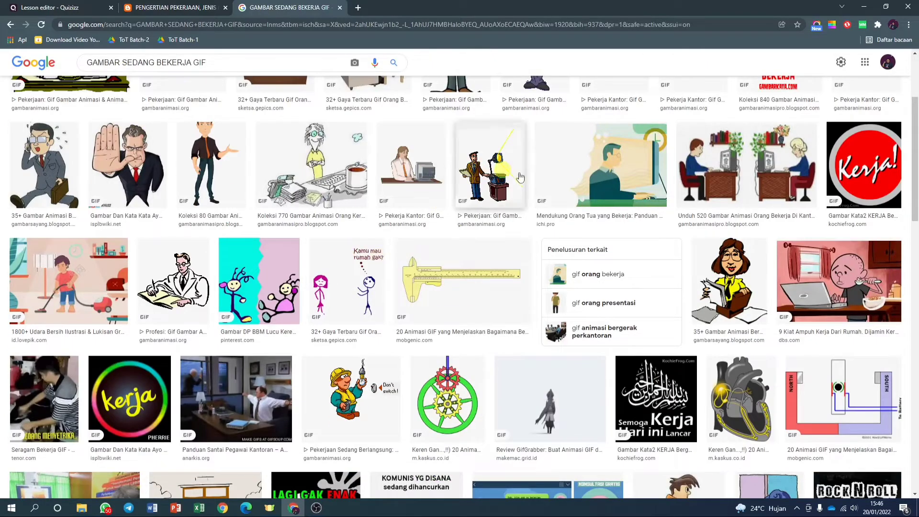
pyautogui.scroll(-1, 533, 195)
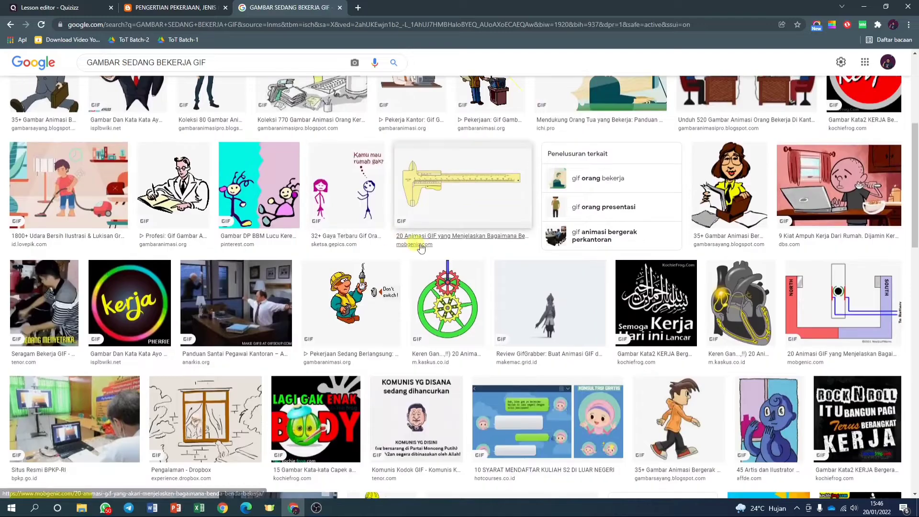
pyautogui.scroll(2, 427, 246)
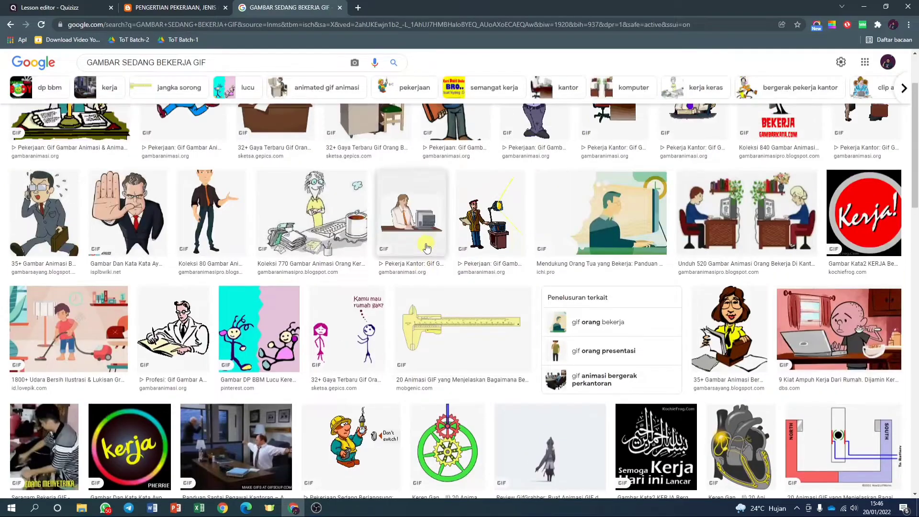
pyautogui.click(314, 216)
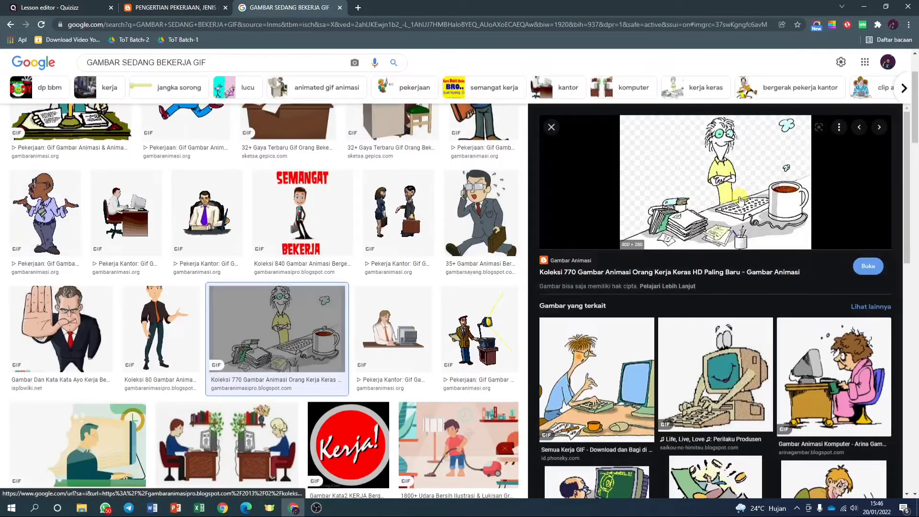
pyautogui.rightClick(727, 177)
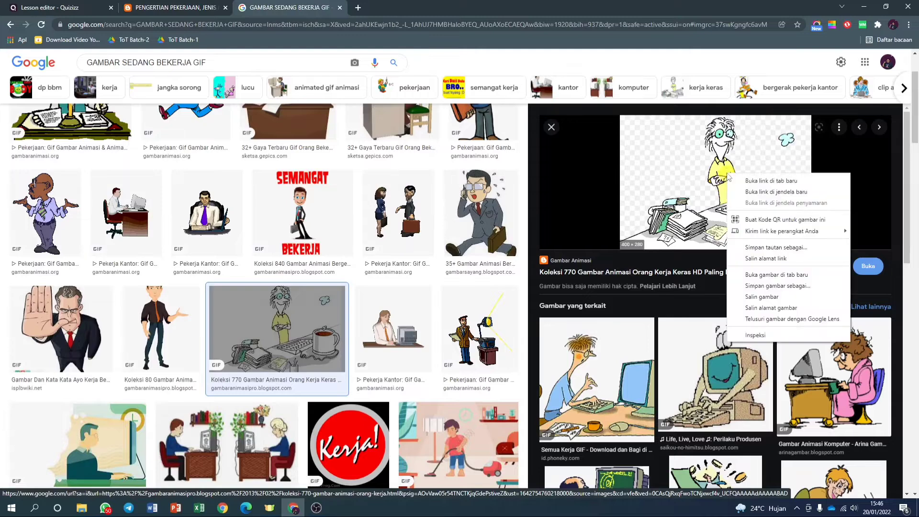
pyautogui.click(761, 286)
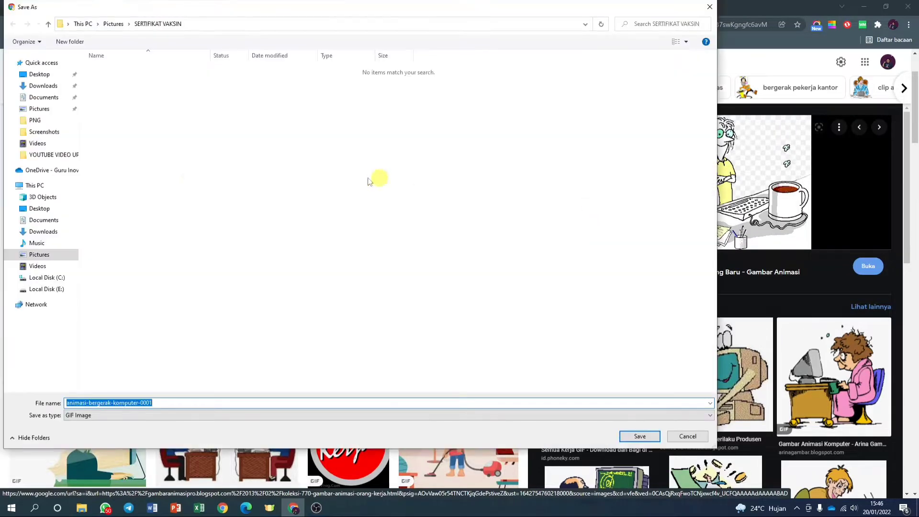
pyautogui.click(40, 254)
pyautogui.click(639, 436)
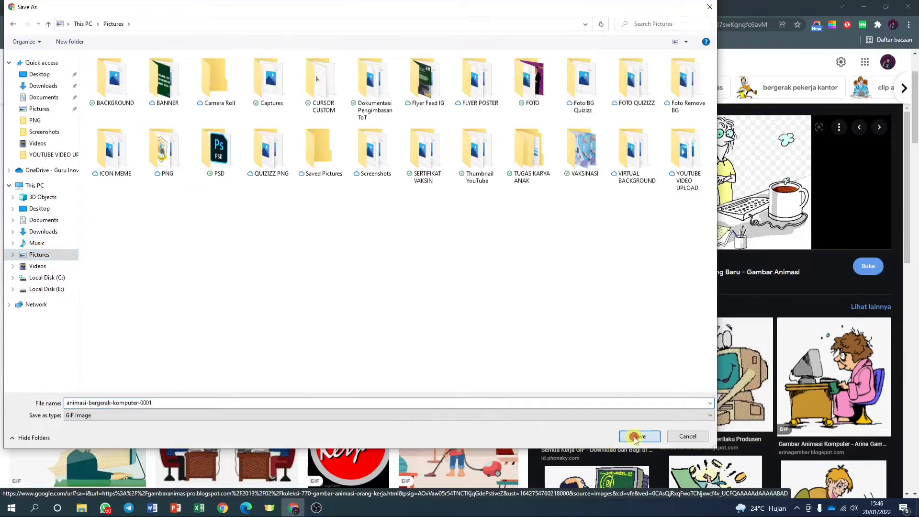
# Return to the Quizizz lesson editor and insert the image animasi-bergerak-komputer-0001 from the Pictures folder on slide 4.
pyautogui.click(120, 7)
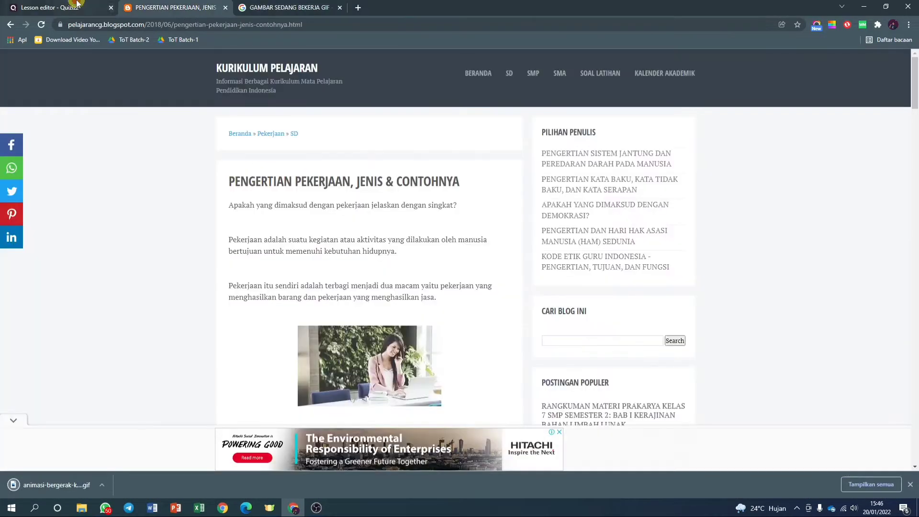
pyautogui.click(76, 6)
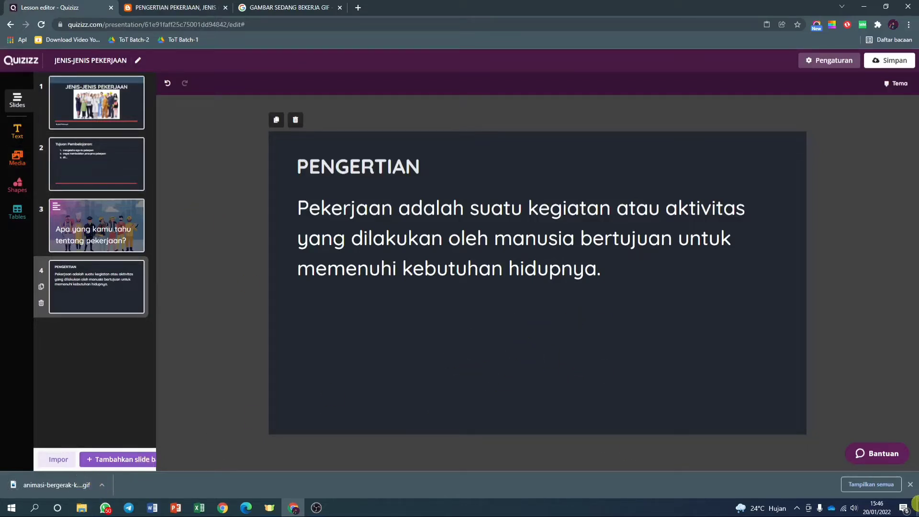
pyautogui.click(910, 484)
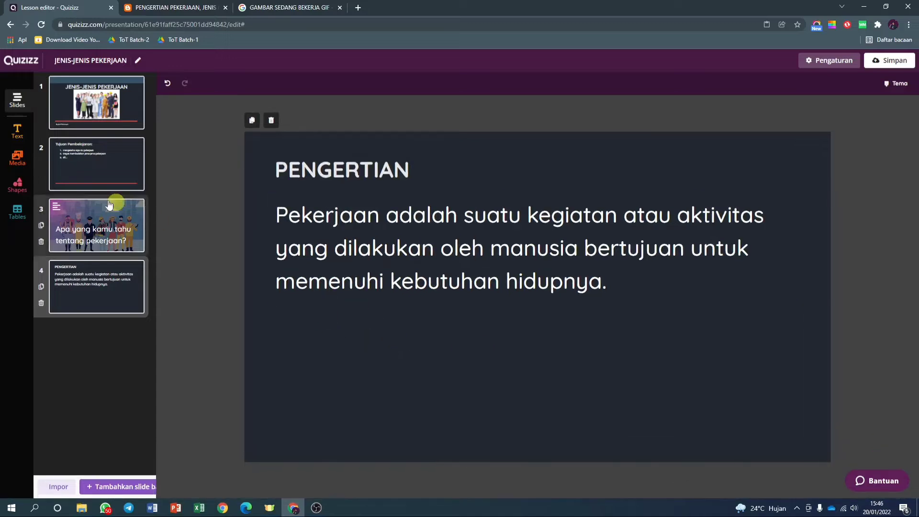
pyautogui.click(18, 159)
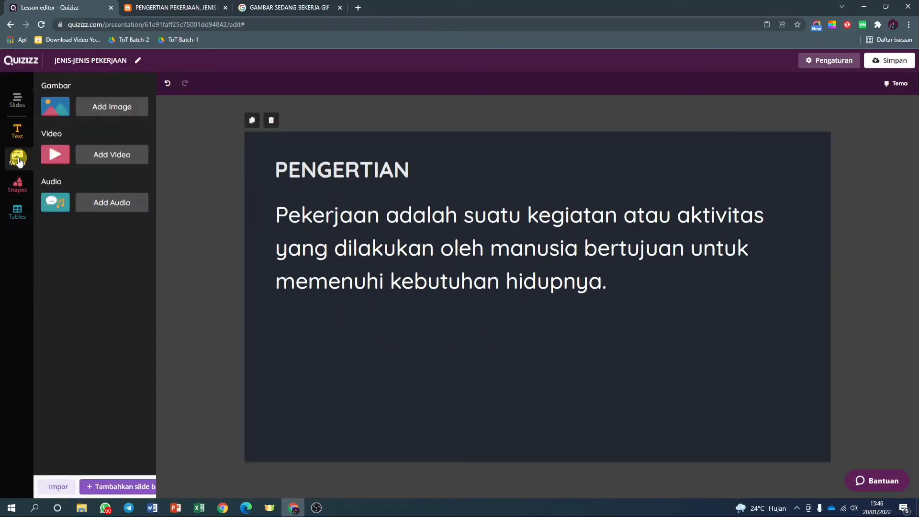
pyautogui.click(101, 106)
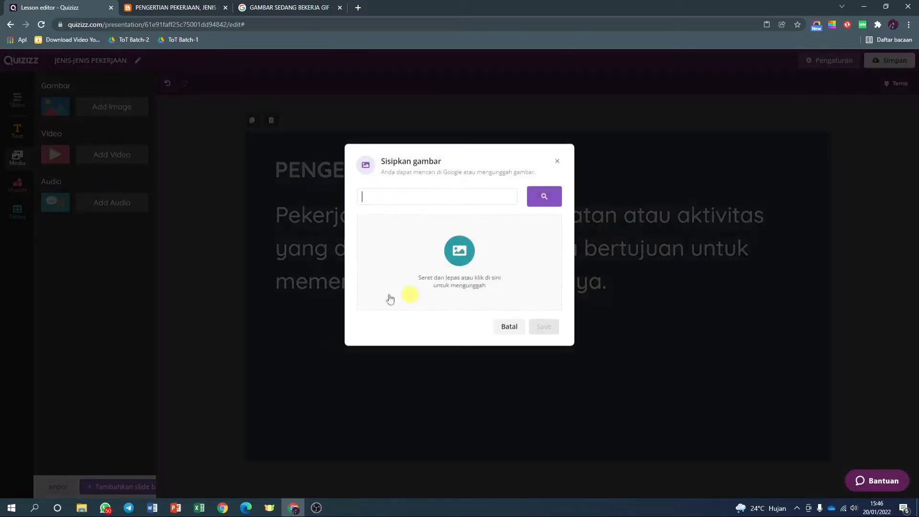
pyautogui.click(458, 253)
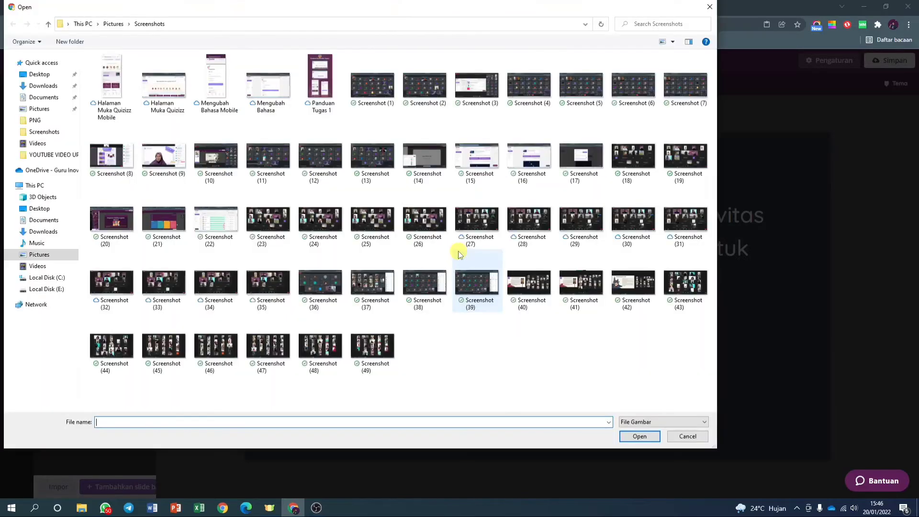
pyautogui.click(36, 255)
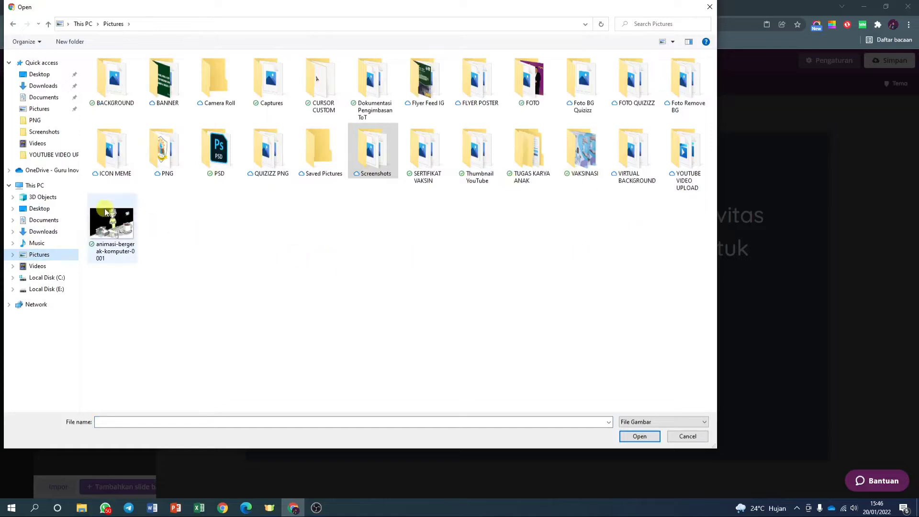
pyautogui.click(122, 231)
pyautogui.click(638, 435)
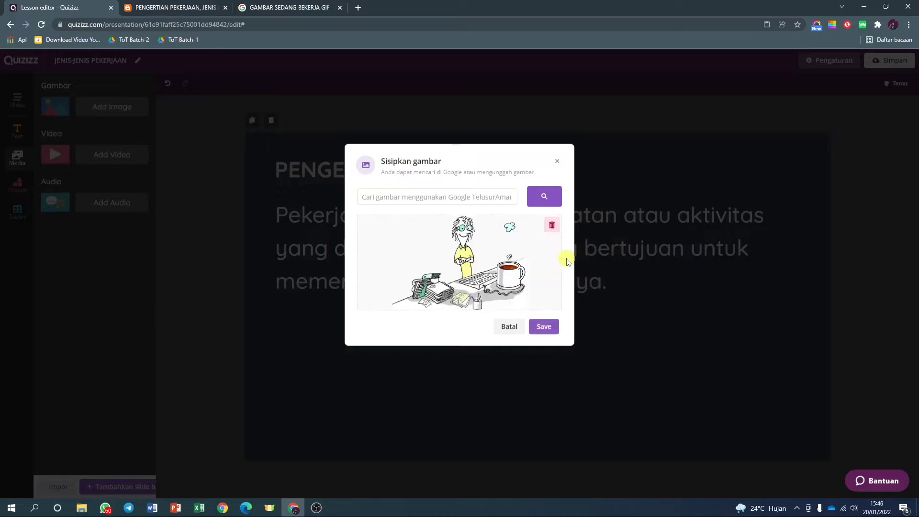
pyautogui.click(542, 326)
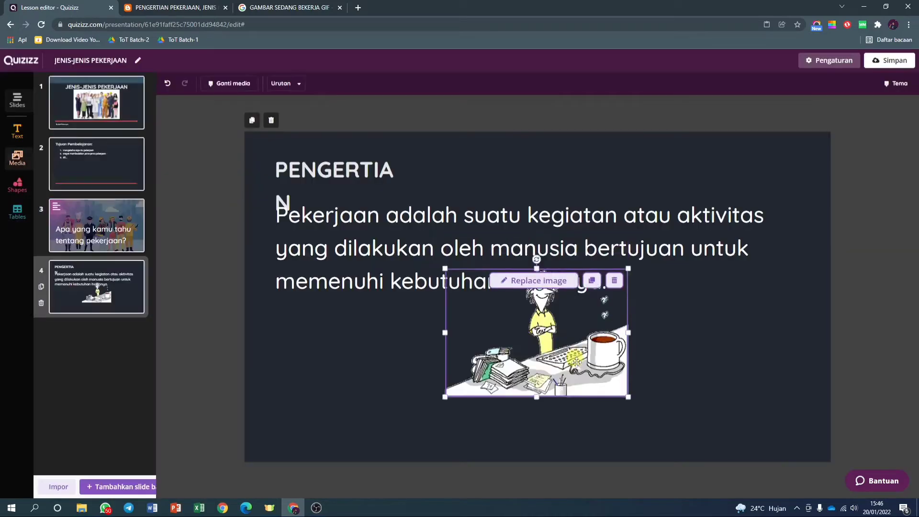
# Move the GIF into the slide's lower-right corner and enlarge it to nearly half the slide's width.
pyautogui.moveTo(542, 326); pyautogui.dragTo(774, 411)
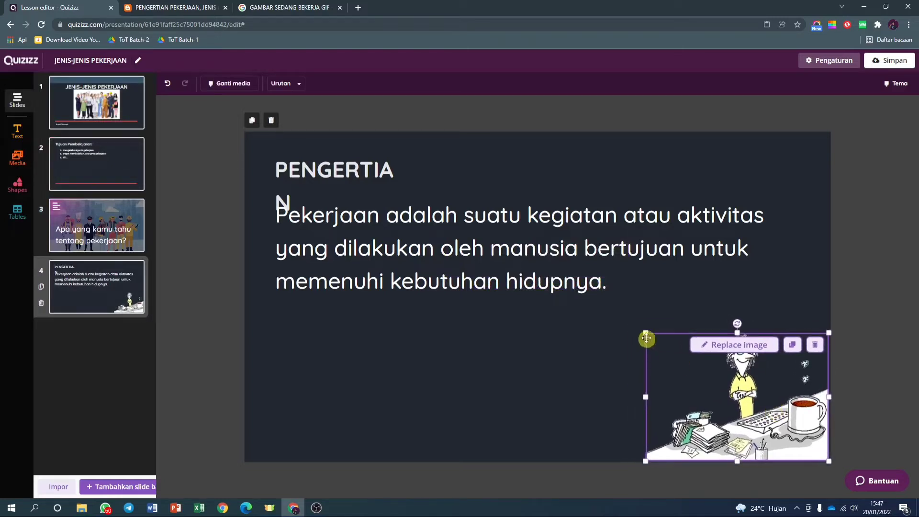
pyautogui.moveTo(646, 334); pyautogui.dragTo(549, 264)
pyautogui.click(577, 157)
# Narrow the definition text box to clear the GIF and make it taller so all four lines fit.
pyautogui.click(525, 256)
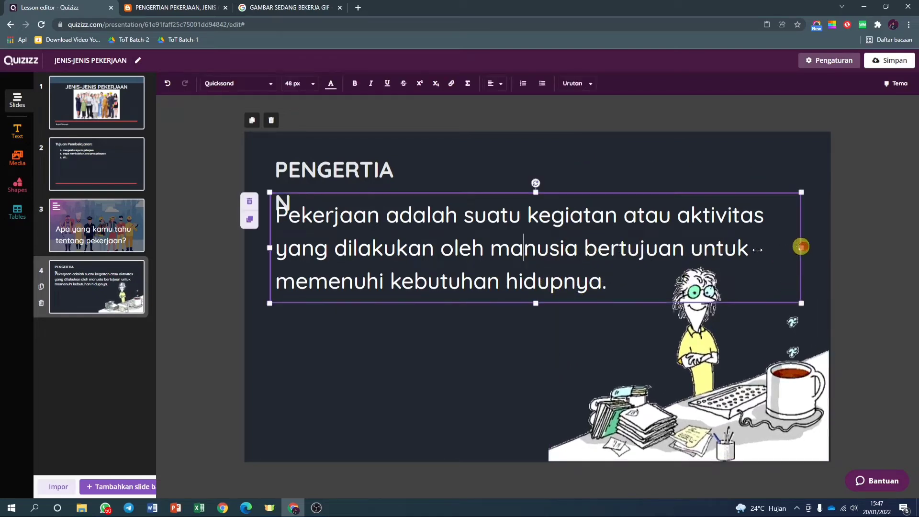
pyautogui.moveTo(800, 247); pyautogui.dragTo(649, 249)
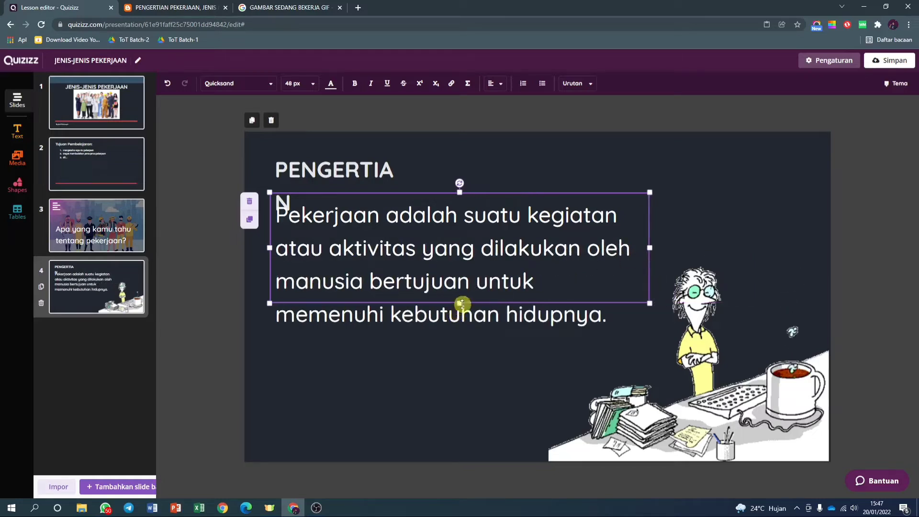
pyautogui.moveTo(461, 303); pyautogui.dragTo(454, 378)
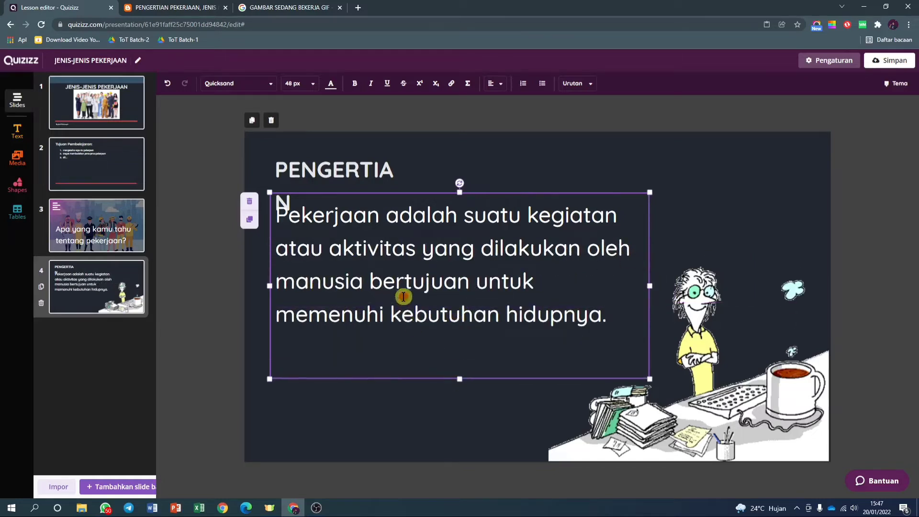
# Widen the PENGERTIAN heading's box so the word fits on one line.
pyautogui.click(380, 169)
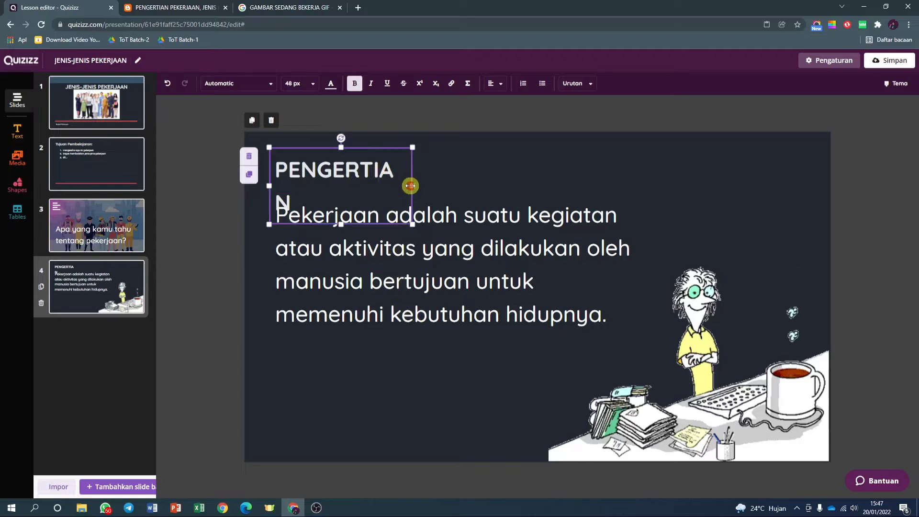
pyautogui.moveTo(410, 185); pyautogui.dragTo(450, 187)
pyautogui.click(421, 277)
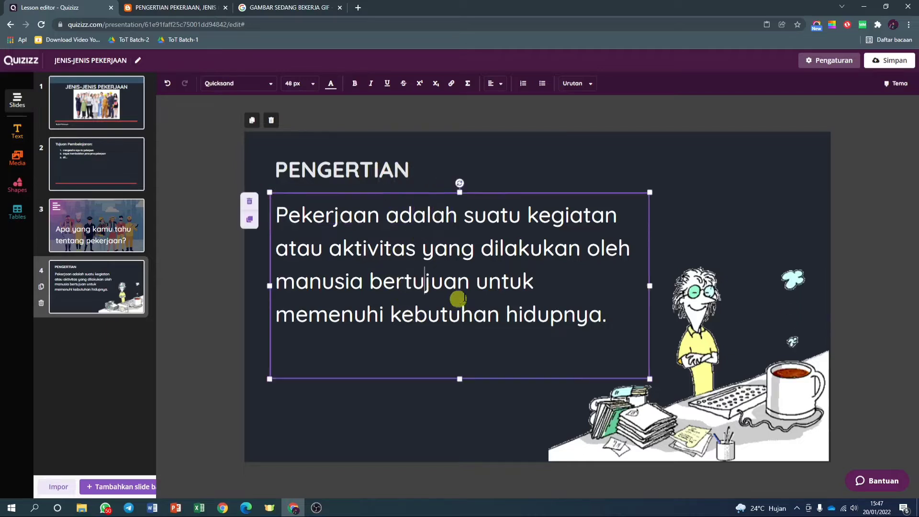
pyautogui.click(526, 157)
# Change the text colour of the PENGERTIAN heading to yellow.
pyautogui.click(410, 168)
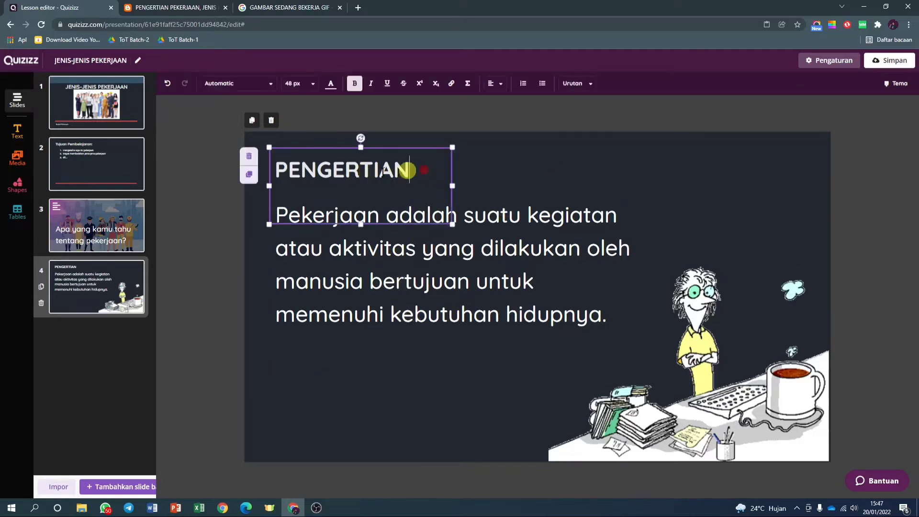
pyautogui.moveTo(410, 169); pyautogui.dragTo(253, 171)
pyautogui.click(331, 84)
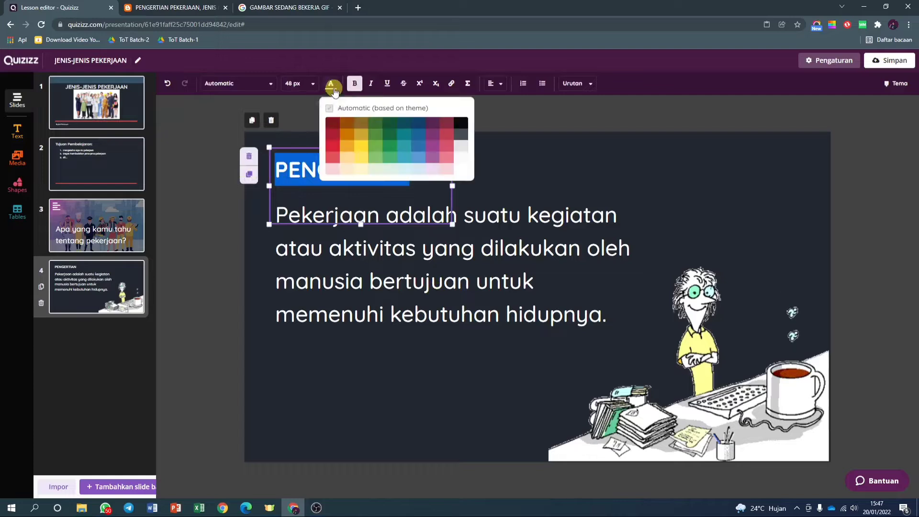
pyautogui.click(358, 145)
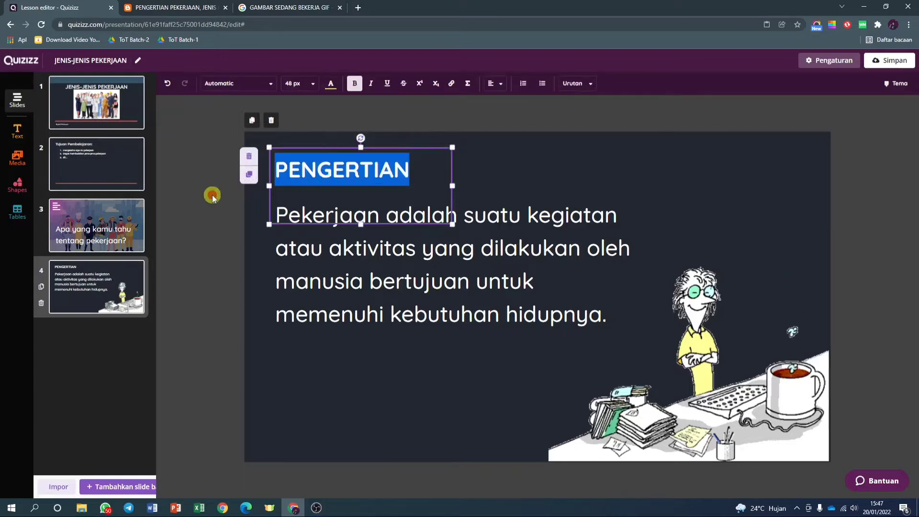
pyautogui.click(211, 194)
# Shrink the PENGERTIAN heading's box to fit the word and move it down just above the definition text.
pyautogui.click(421, 170)
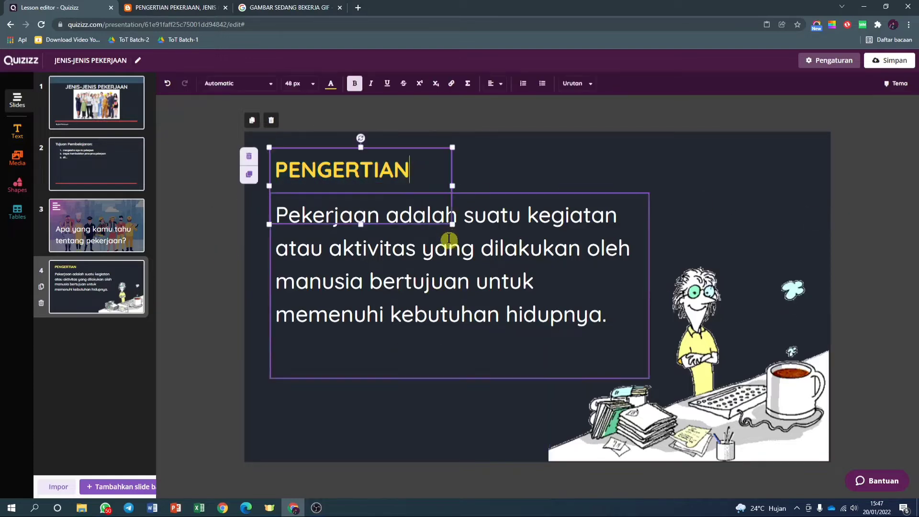
pyautogui.moveTo(451, 223); pyautogui.dragTo(420, 199)
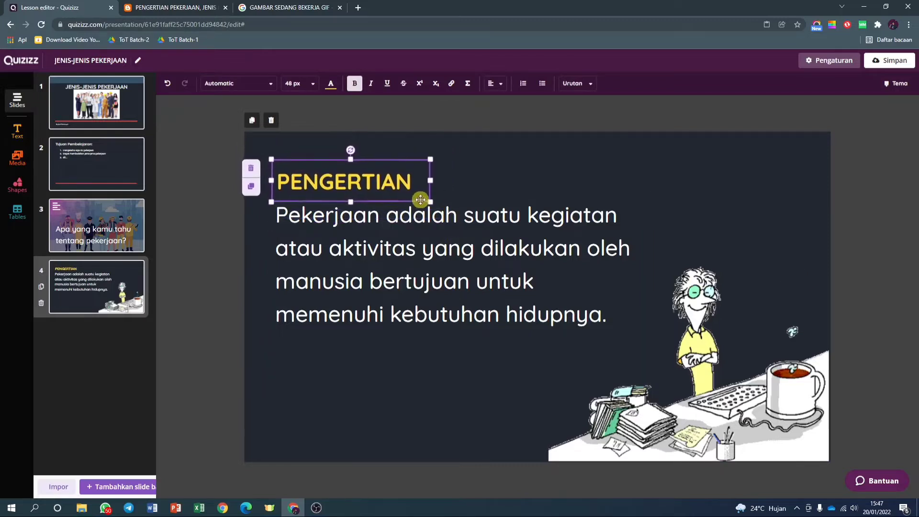
pyautogui.click(196, 250)
pyautogui.click(734, 377)
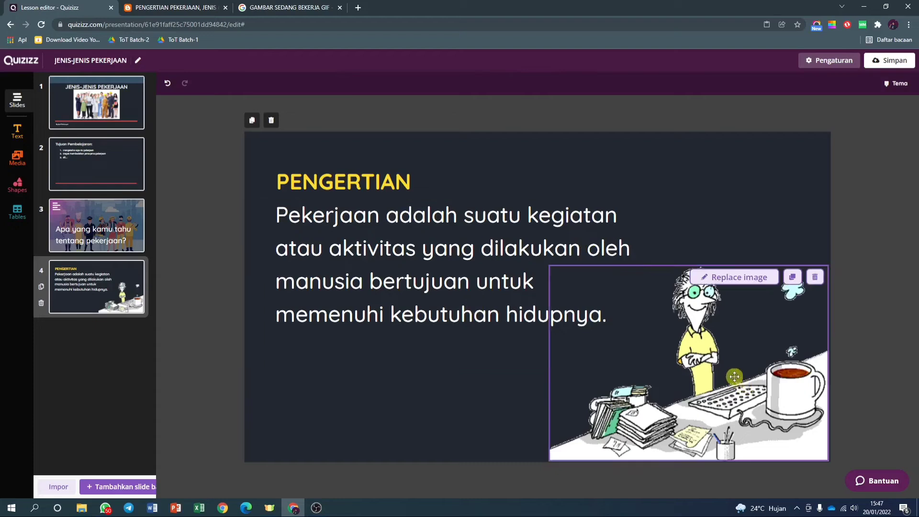
pyautogui.click(199, 261)
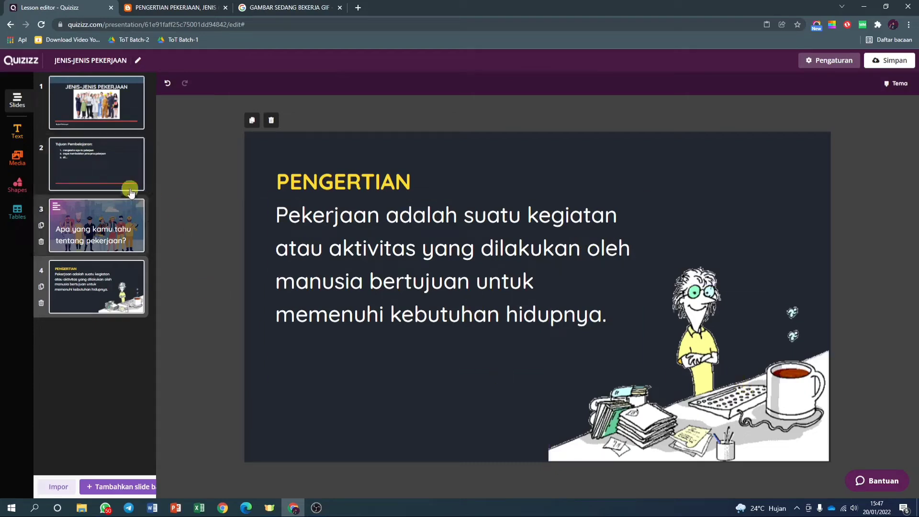
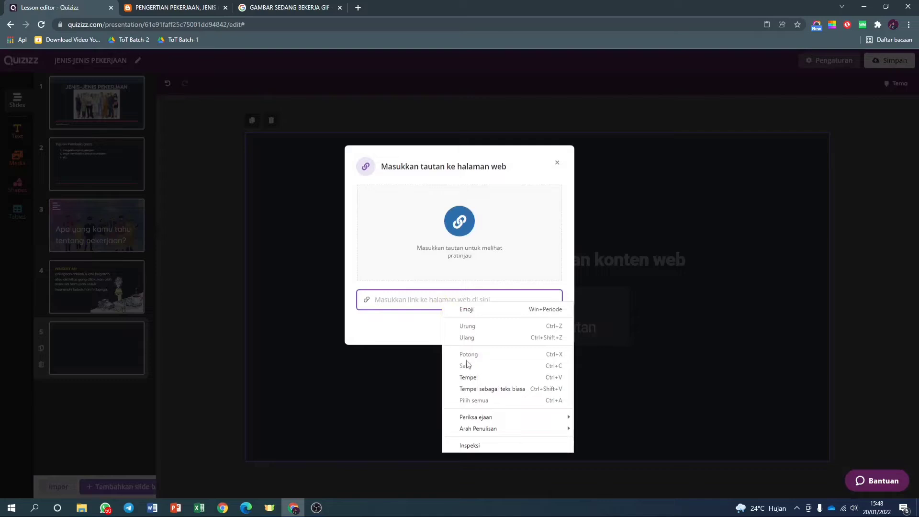
# Embed the copied pelajarancg.blogspot.com article "pengertian-pekerjaan-jenis-contohnya.html" as the web page on slide 5 and check it against the original page.
pyautogui.click(468, 377)
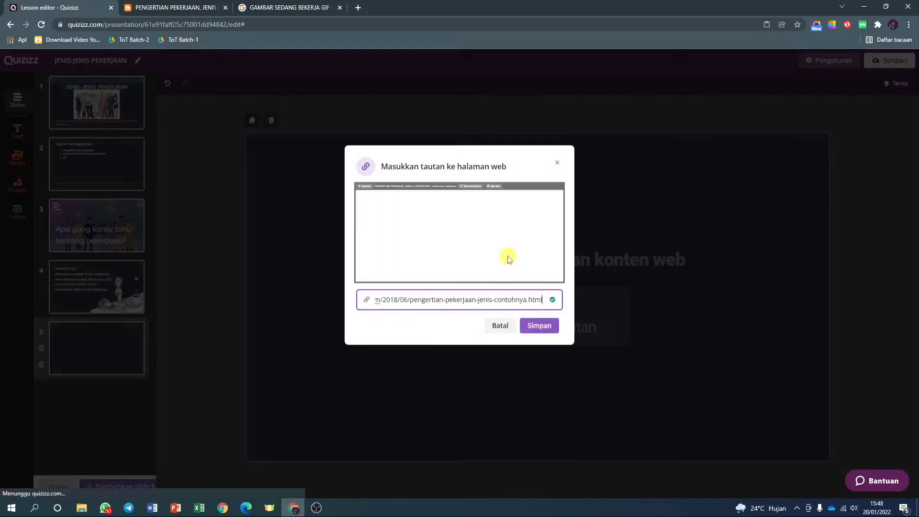
pyautogui.click(539, 327)
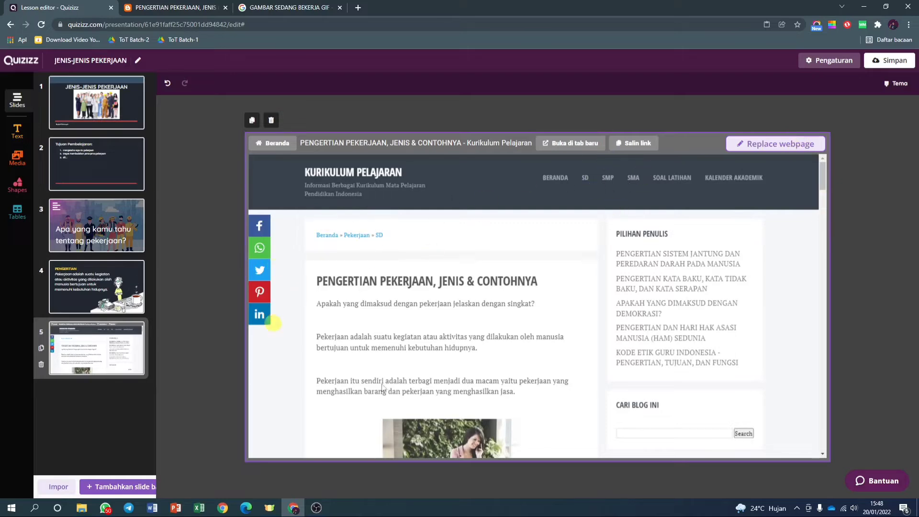
pyautogui.click(200, 8)
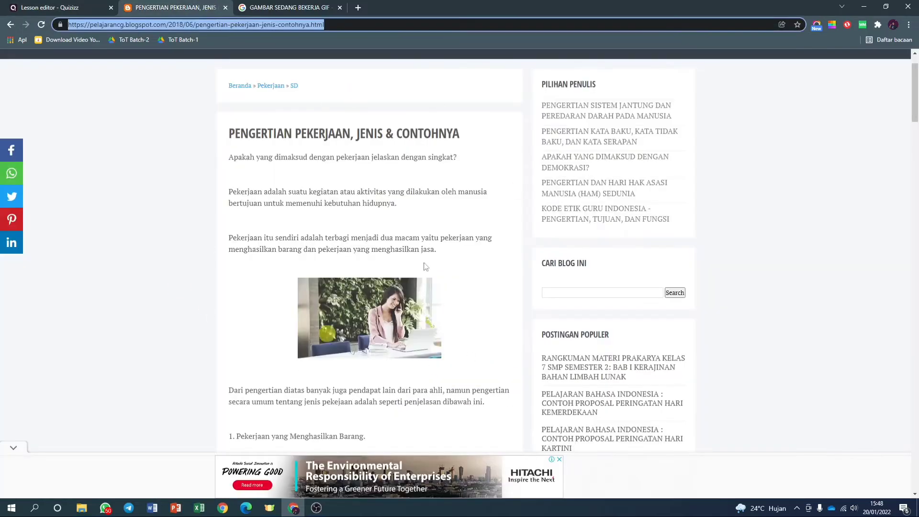
pyautogui.click(68, 5)
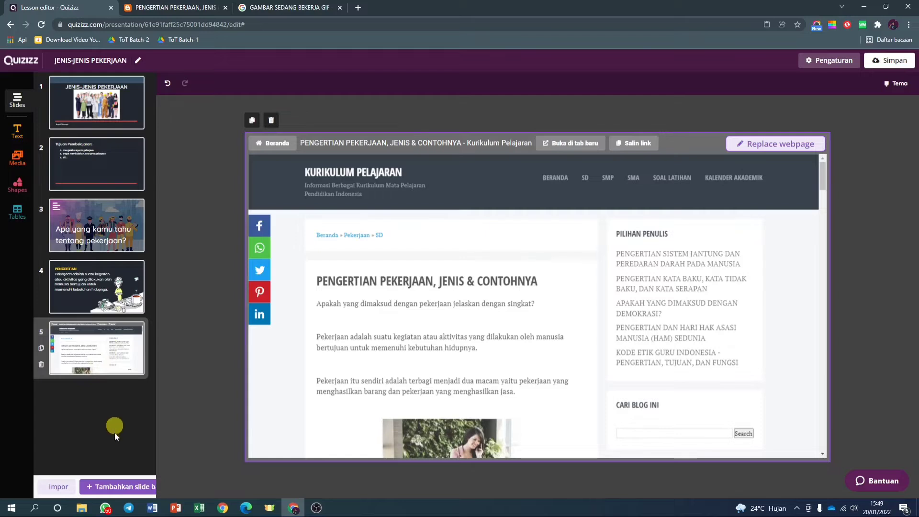
# Add a new Pilihan ganda (multiple-choice) question slide after the web page slide.
pyautogui.click(121, 485)
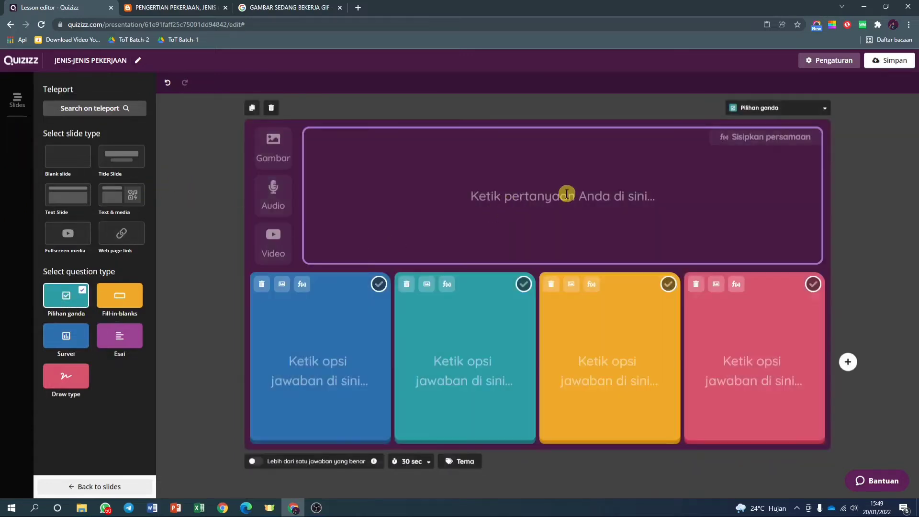
# Enter the question "Mana yang termasuk pekerjaan yang menghasilkan barang ..." on the multiple-choice slide 6.
pyautogui.click(565, 195)
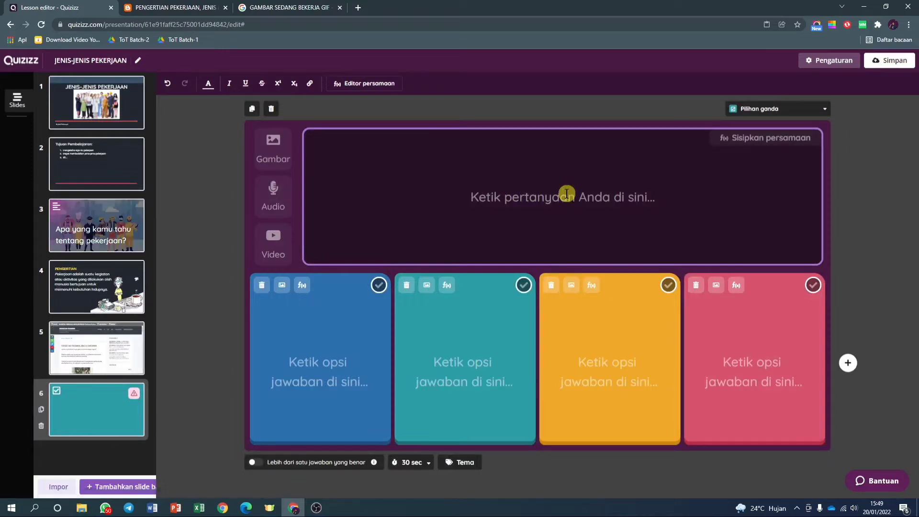
pyautogui.write('Mana')
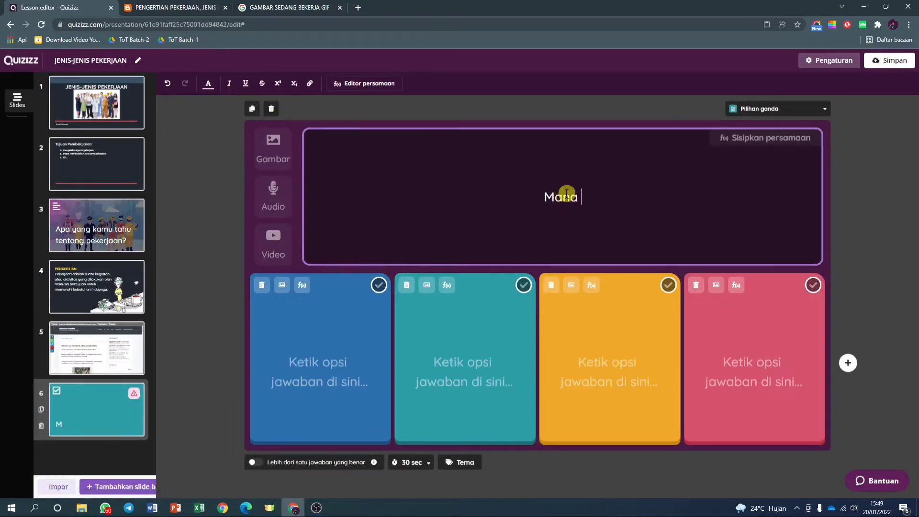
pyautogui.write(' yang terma')
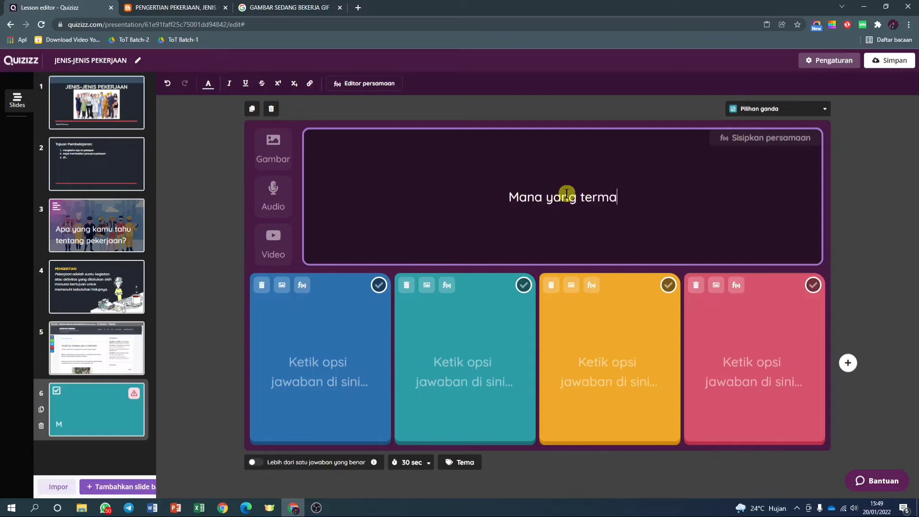
pyautogui.write('suk peker')
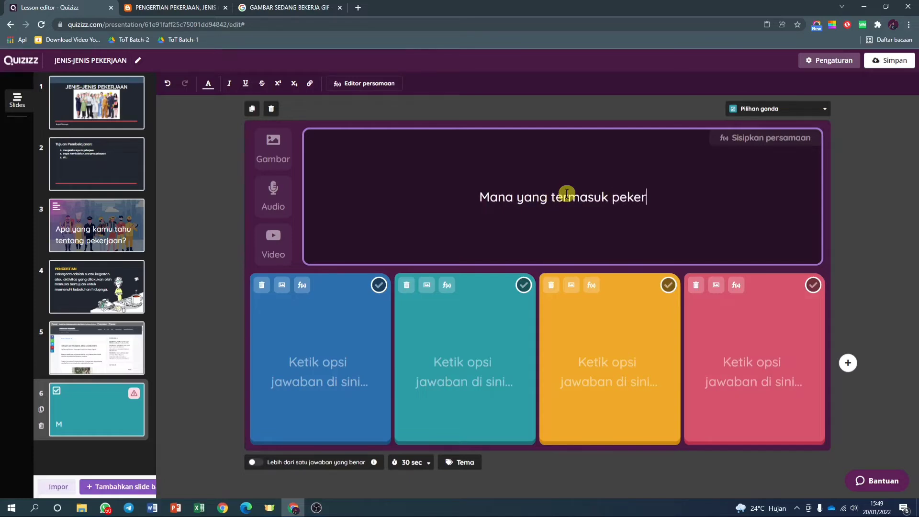
pyautogui.write('jaan yang m')
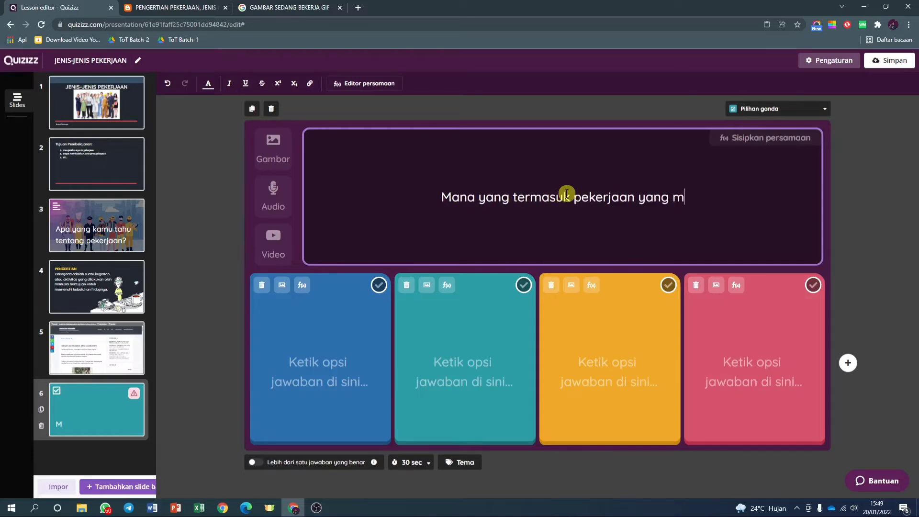
pyautogui.write('enghasilk')
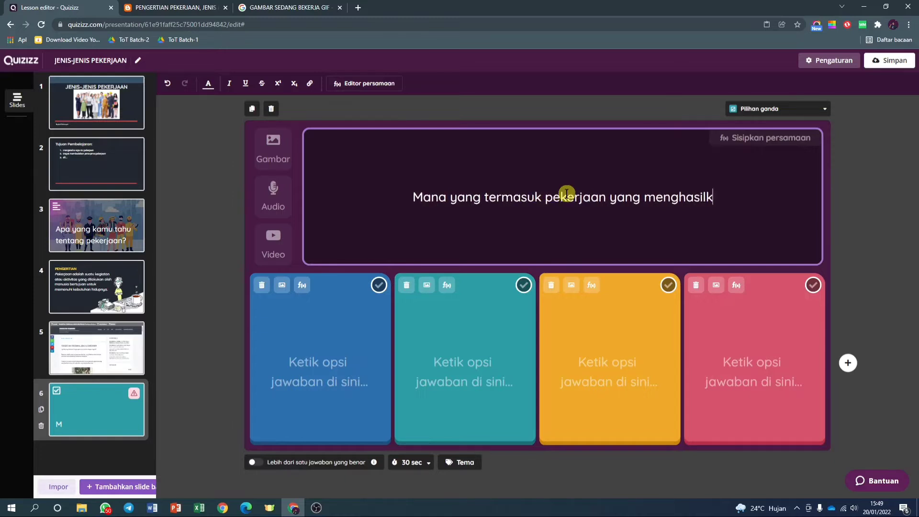
pyautogui.write('an barang')
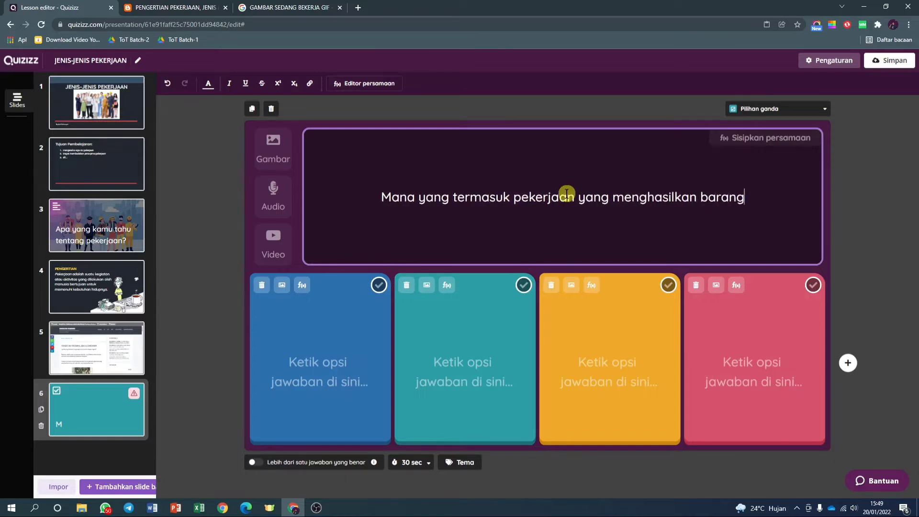
pyautogui.write(' ...')
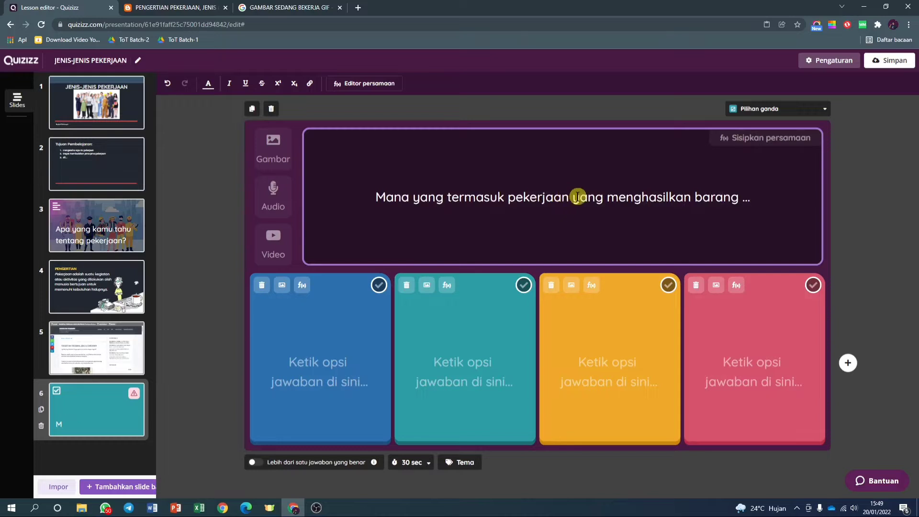
# Fill in the answer options Pengrajin kayu, Polisi, Tentara and Guru, and mark Pengrajin kayu as the correct answer.
pyautogui.click(340, 325)
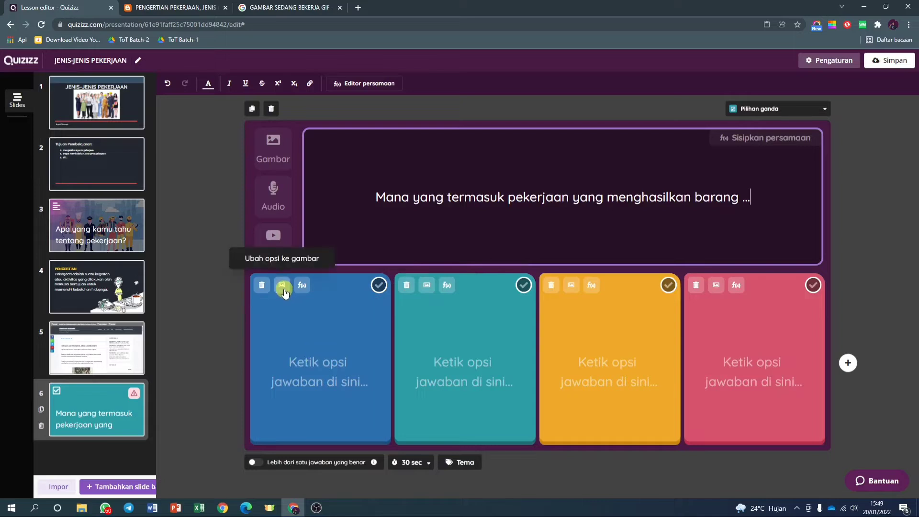
pyautogui.click(332, 347)
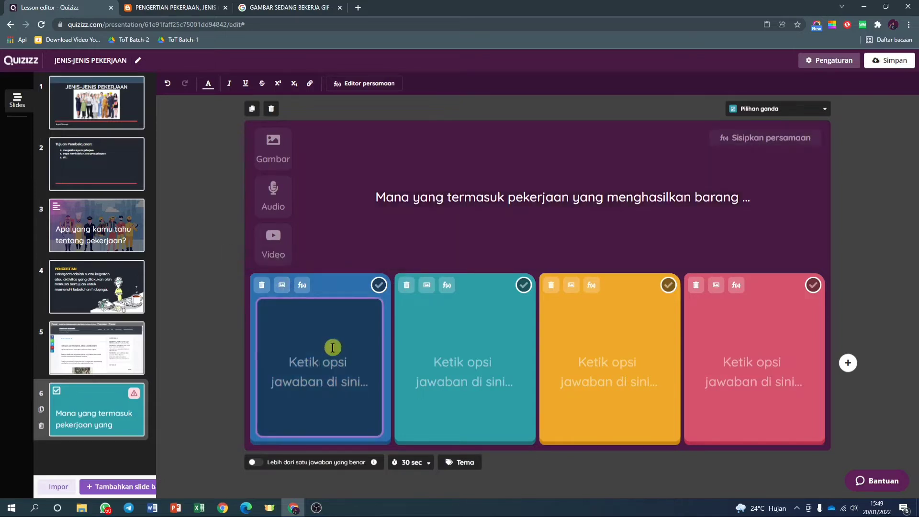
pyautogui.write('Pen')
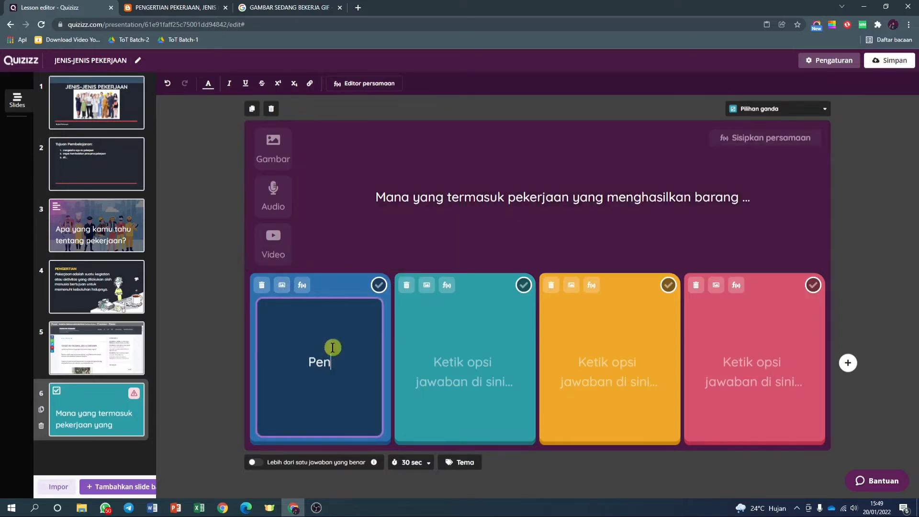
pyautogui.write('grajin kayu')
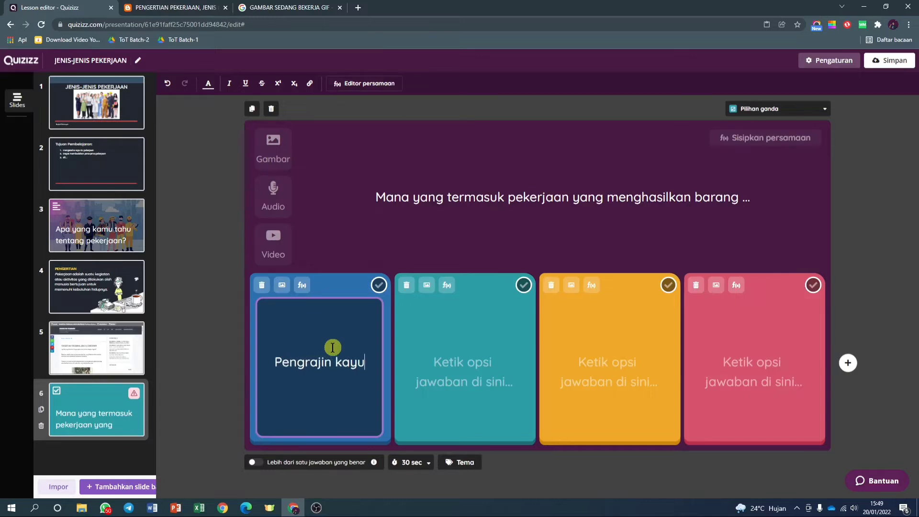
pyautogui.click(443, 364)
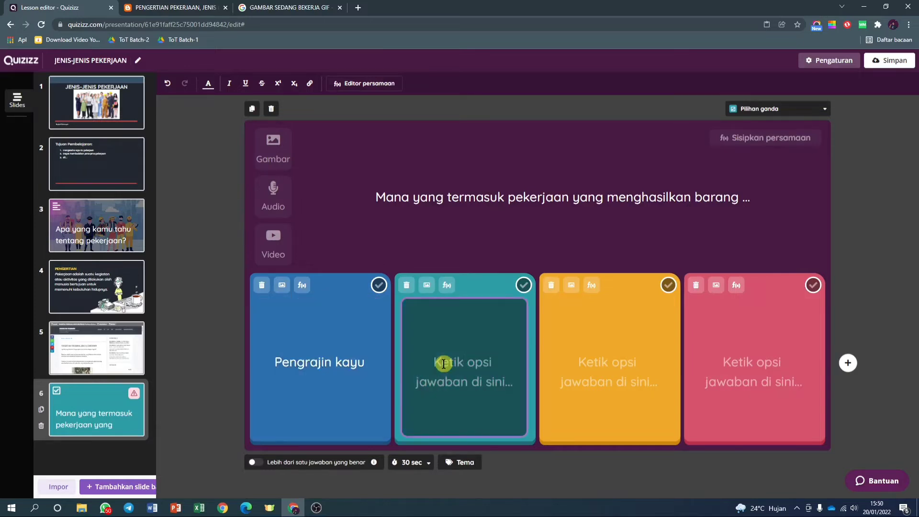
pyautogui.write('P{o')
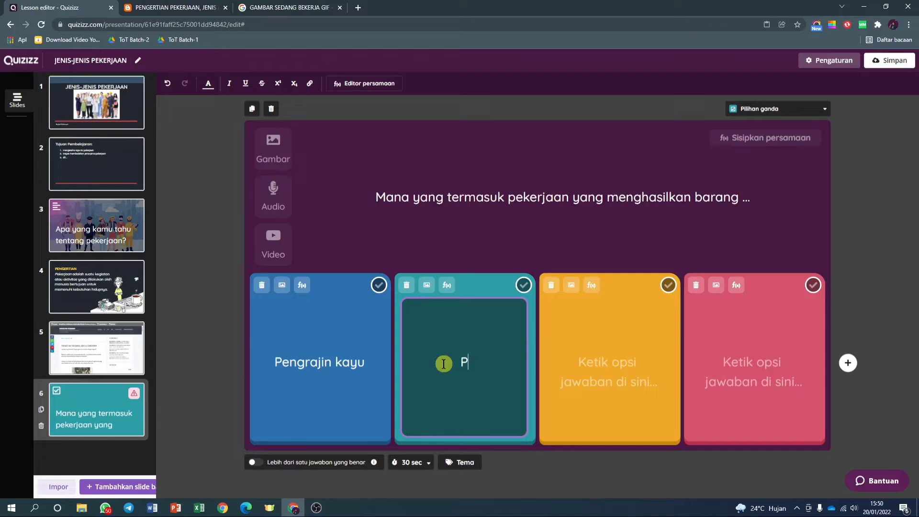
pyautogui.click(608, 364)
pyautogui.write('Tentara')
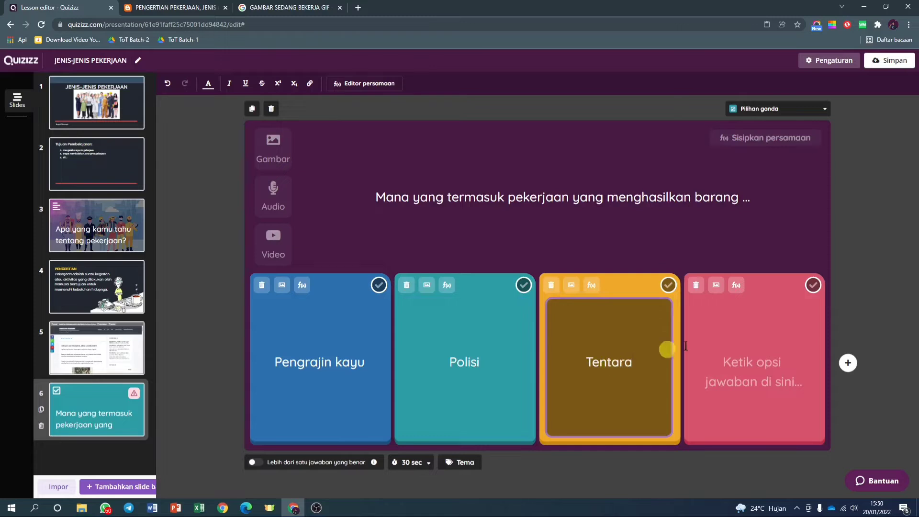
pyautogui.click(731, 341)
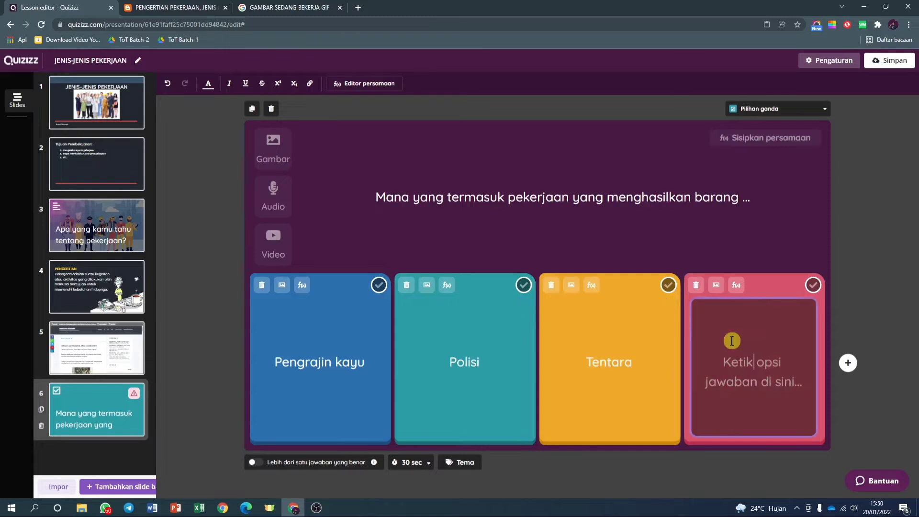
pyautogui.write('Guru')
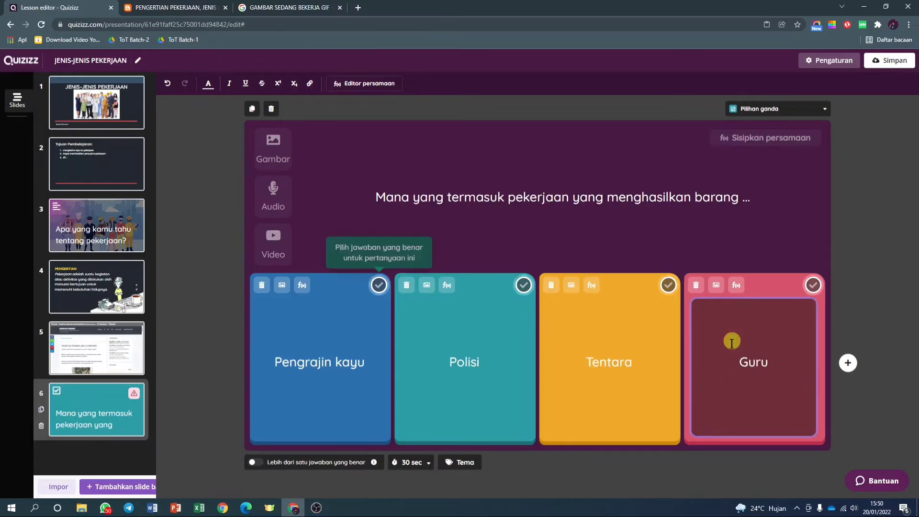
pyautogui.click(378, 285)
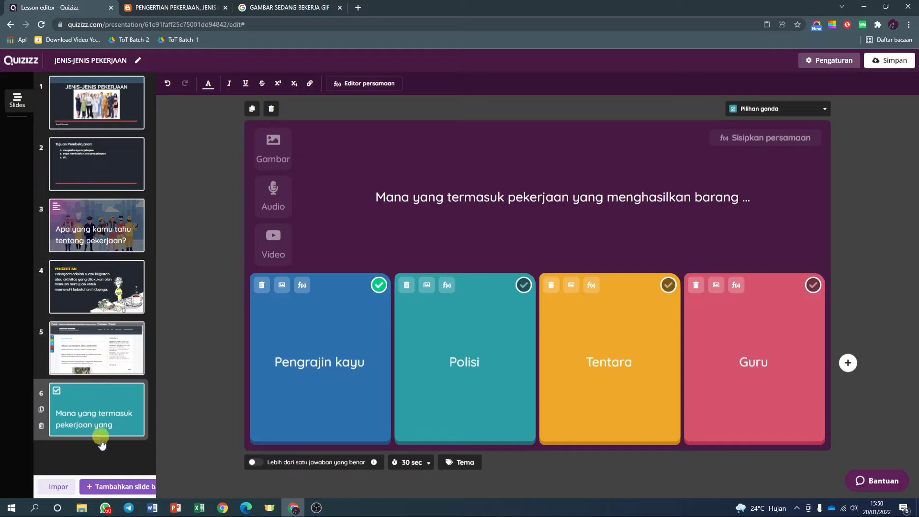
# Add another Pilihan ganda (multiple-choice) slide with the question "Mana pekerjaan yang menghasilkan jasa ....".
pyautogui.click(106, 486)
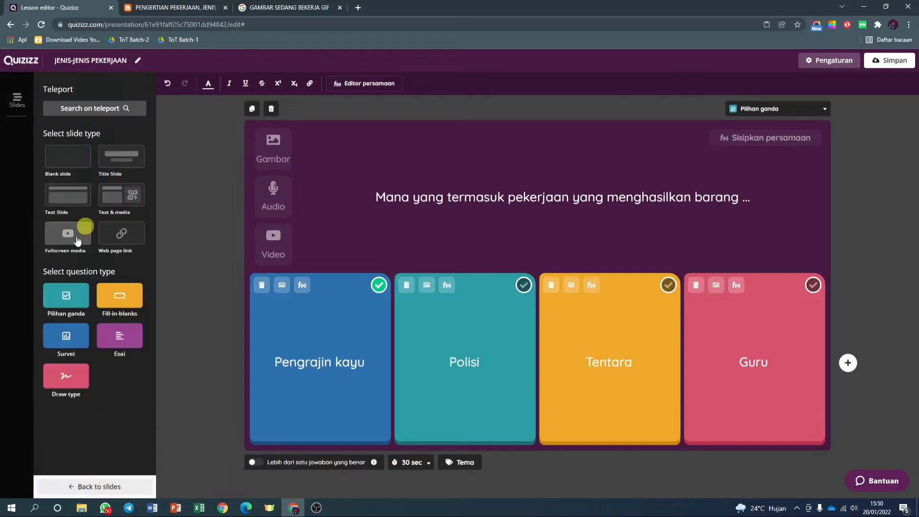
pyautogui.click(69, 294)
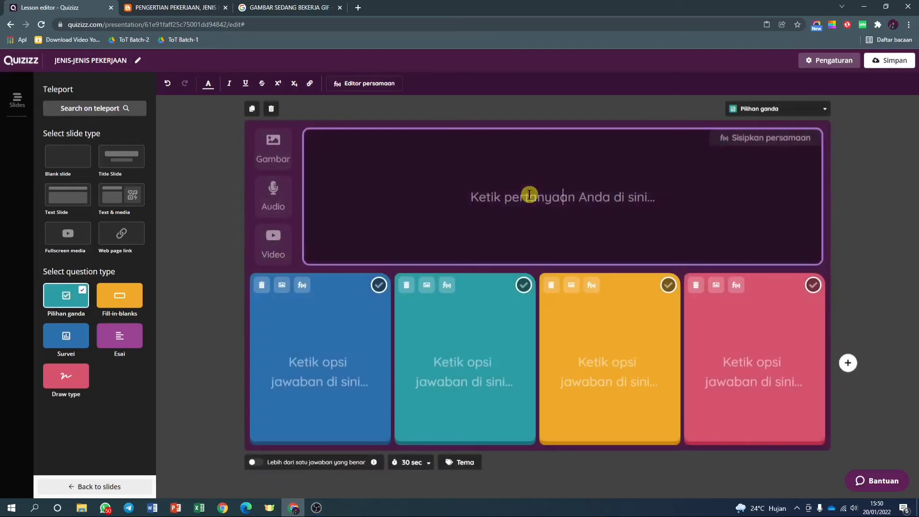
pyautogui.write('Mana ')
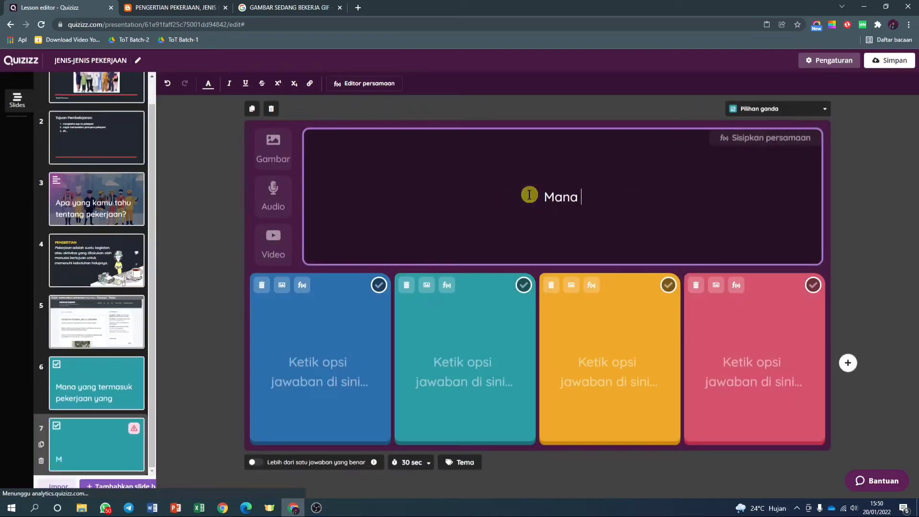
pyautogui.write('pekerjaan ya')
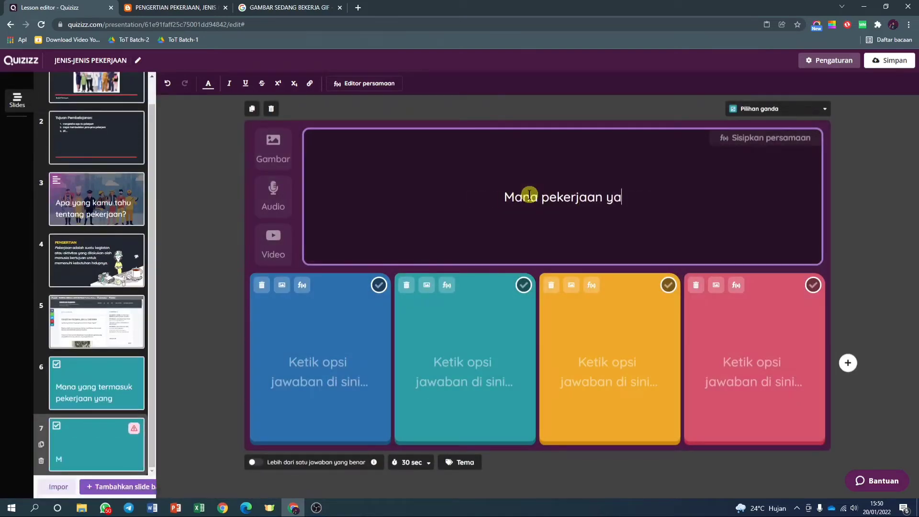
pyautogui.write('ng menghas')
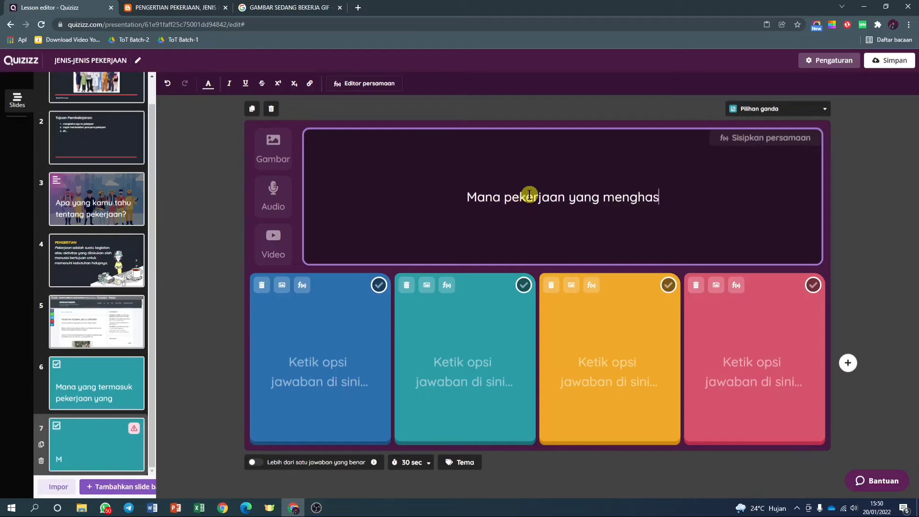
pyautogui.write('ilkan jasa ')
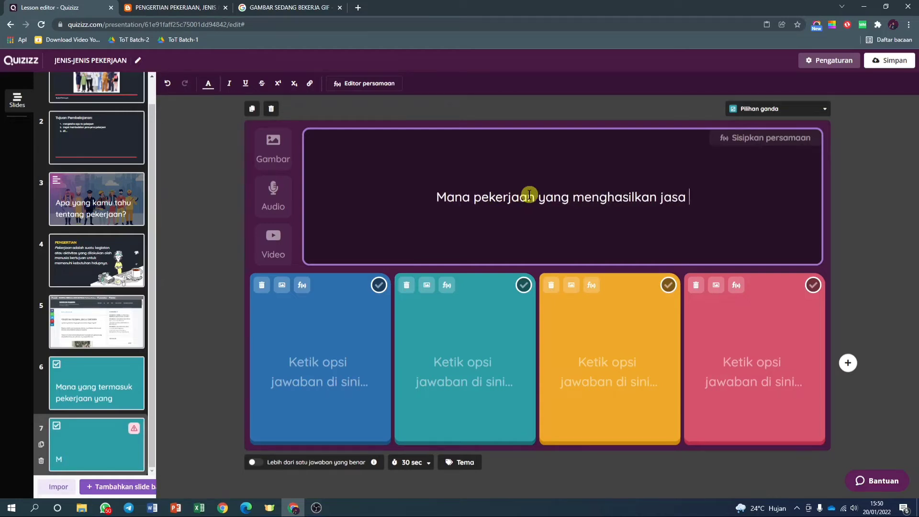
pyautogui.write('....')
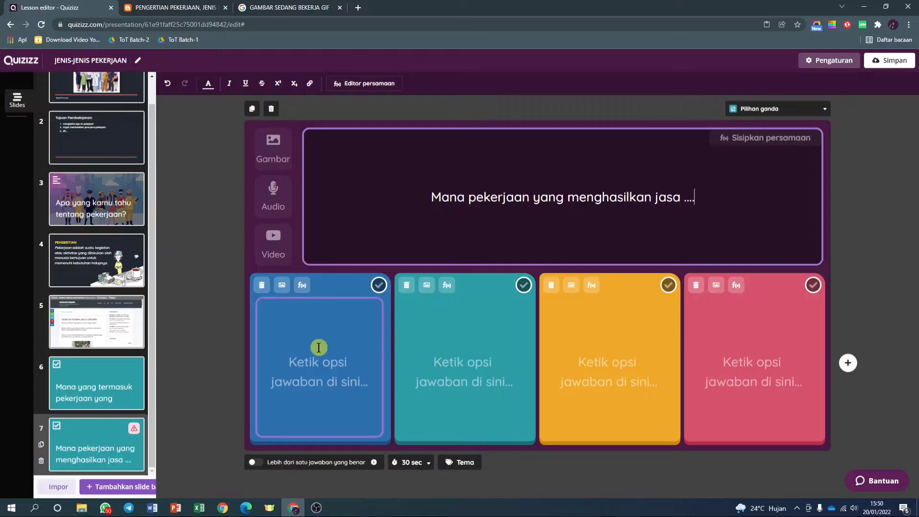
# Turn the first answer option into an image, using a "pengrajin kayu" search result of a man carving wood.
pyautogui.click(313, 349)
pyautogui.click(282, 287)
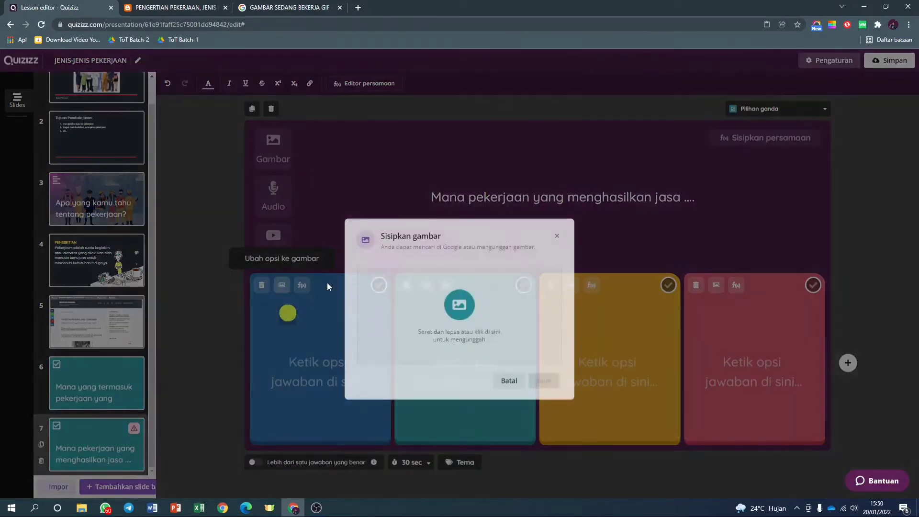
pyautogui.click(449, 198)
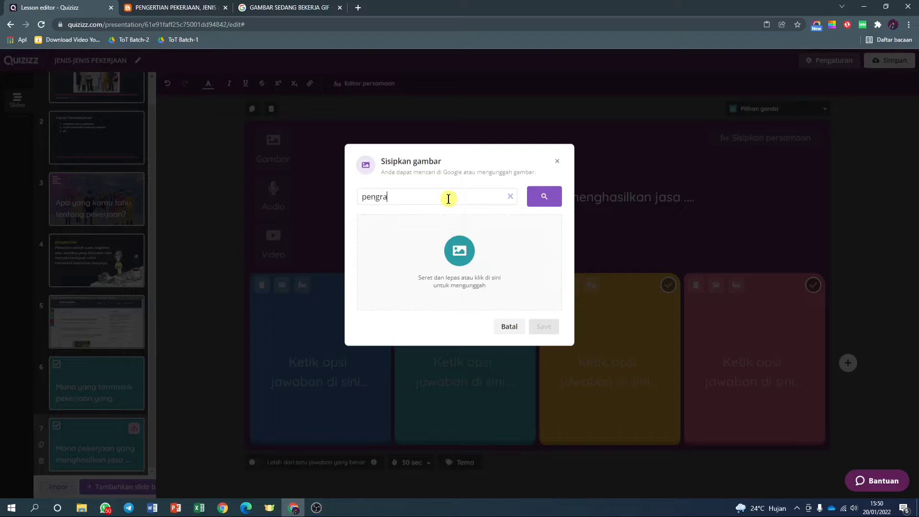
pyautogui.press('Return')
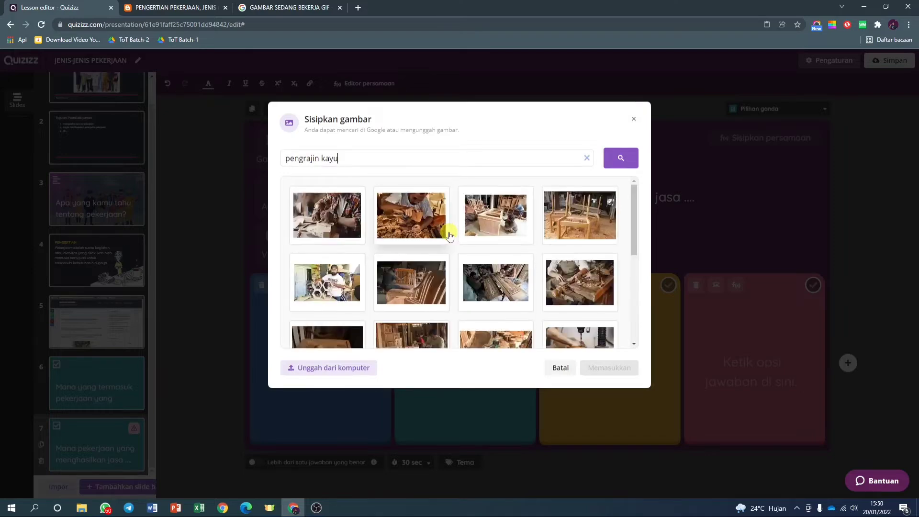
pyautogui.click(444, 237)
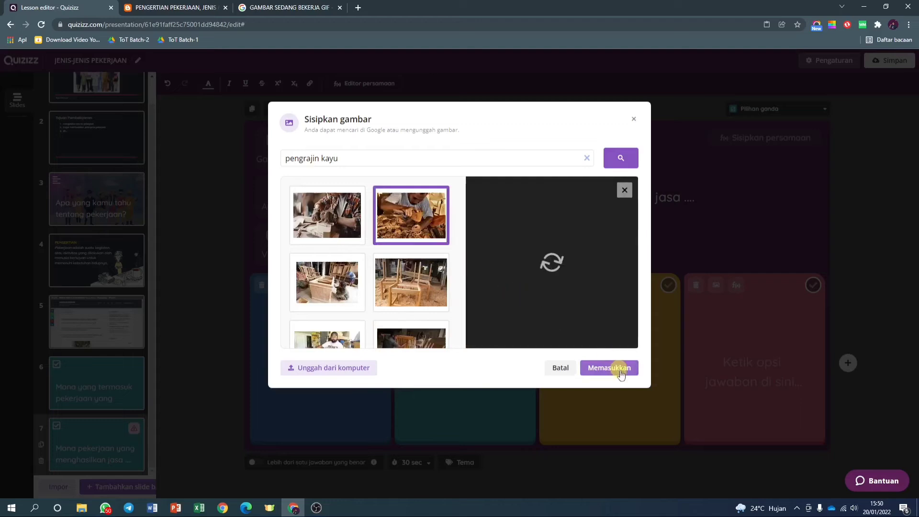
pyautogui.click(615, 365)
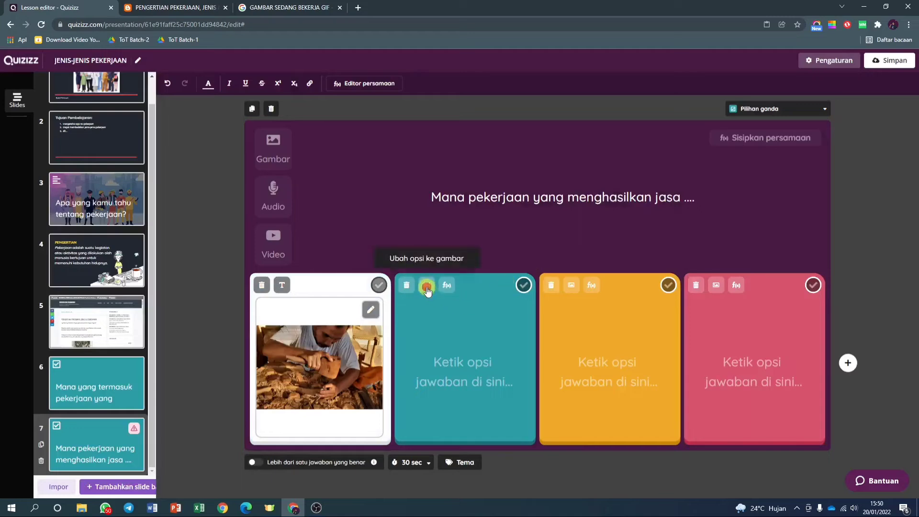
# Turn the second answer option into an image, using a "guru" search result of a teacher facing pupils with raised hands.
pyautogui.click(426, 287)
pyautogui.write('guru')
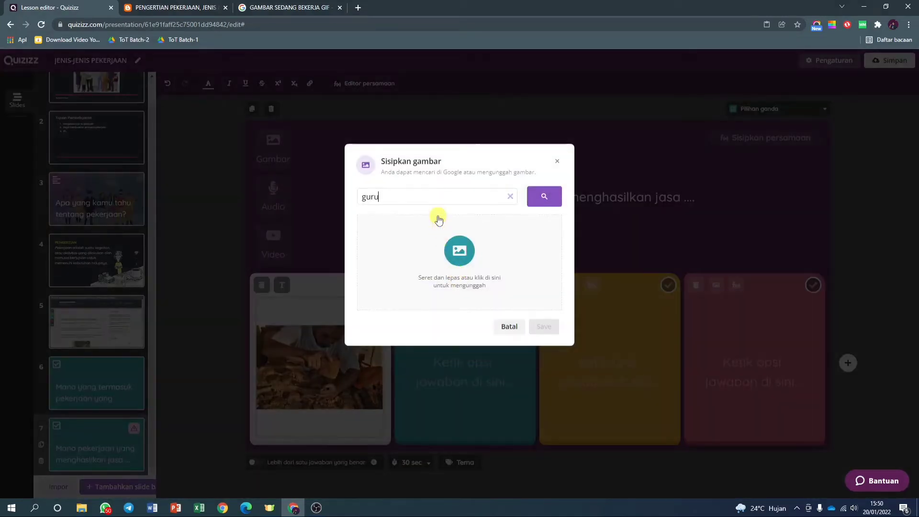
pyautogui.press('Return')
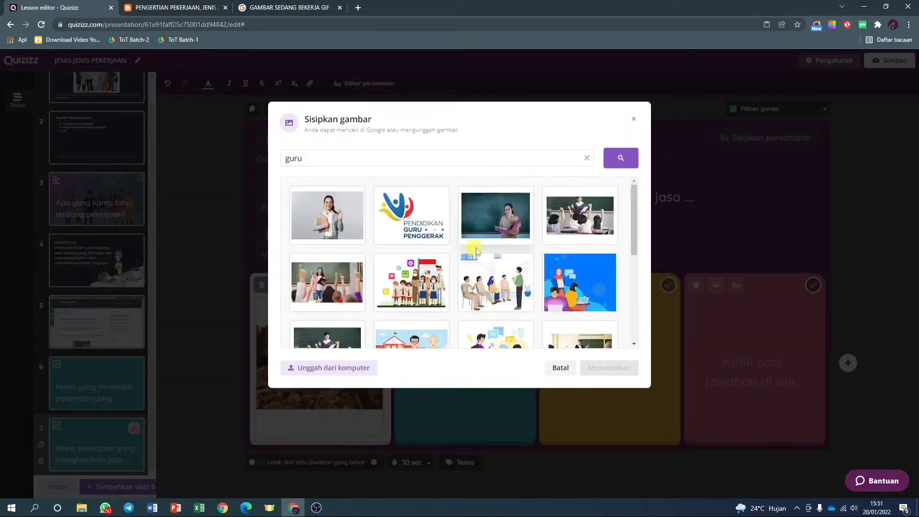
pyautogui.click(580, 218)
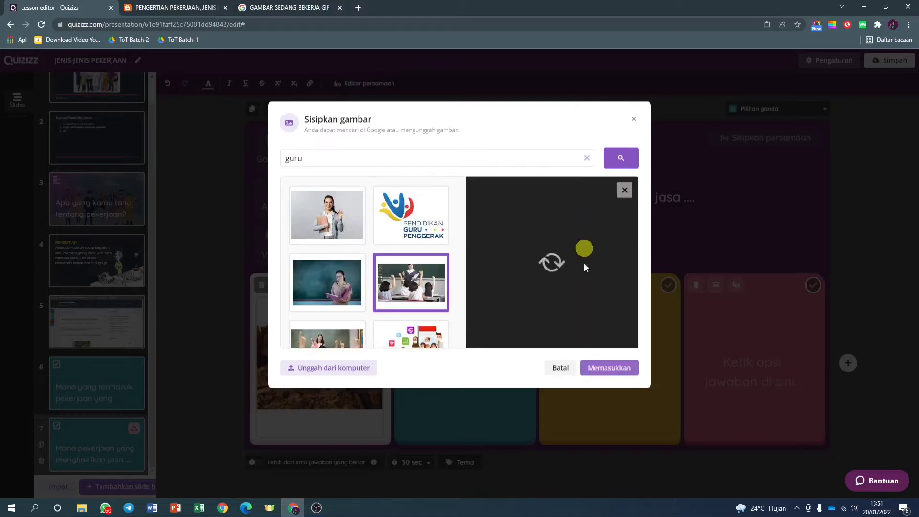
pyautogui.click(610, 365)
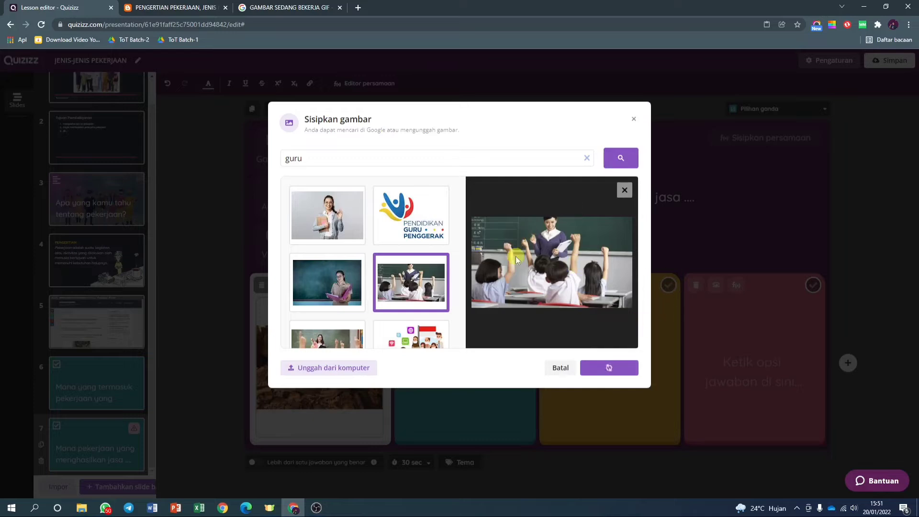
pyautogui.scroll(-1, 418, 271)
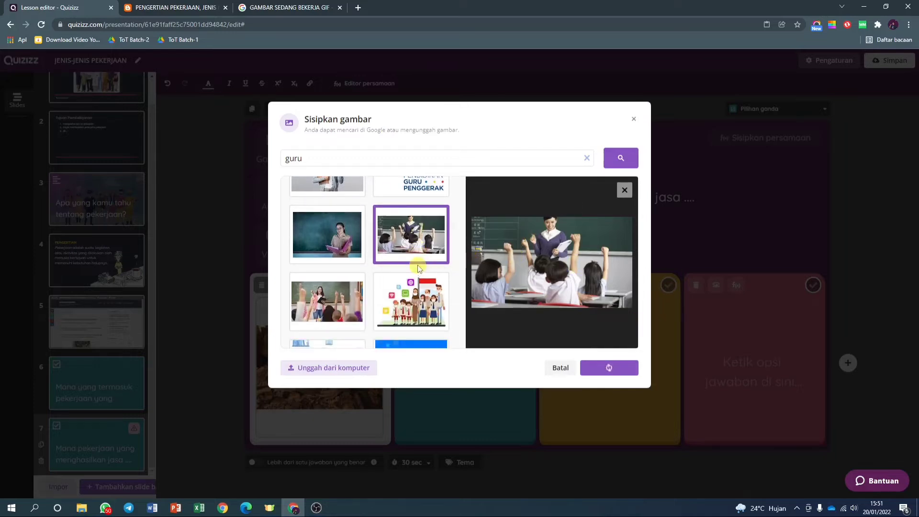
pyautogui.scroll(1, 418, 268)
pyautogui.scroll(-3, 418, 268)
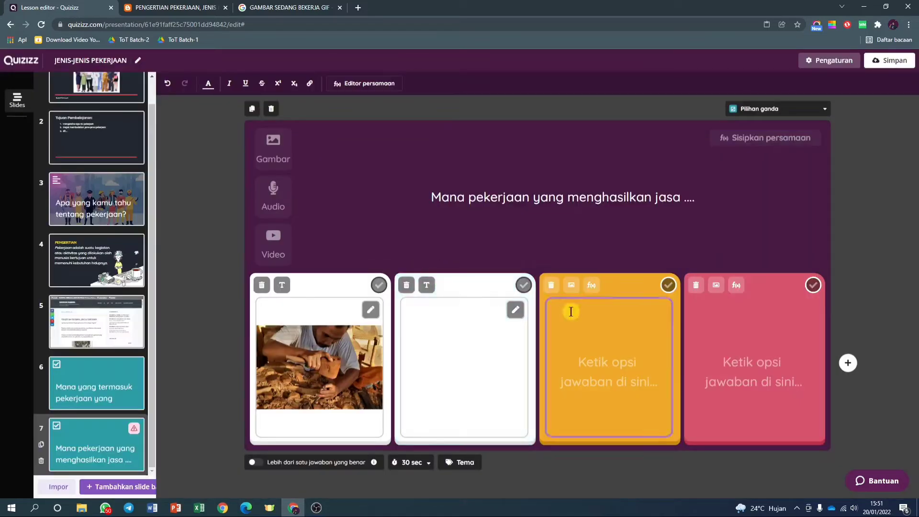
# Turn the third answer option into an image, using a "polisi" search result of armed police officers standing in a row.
pyautogui.click(571, 285)
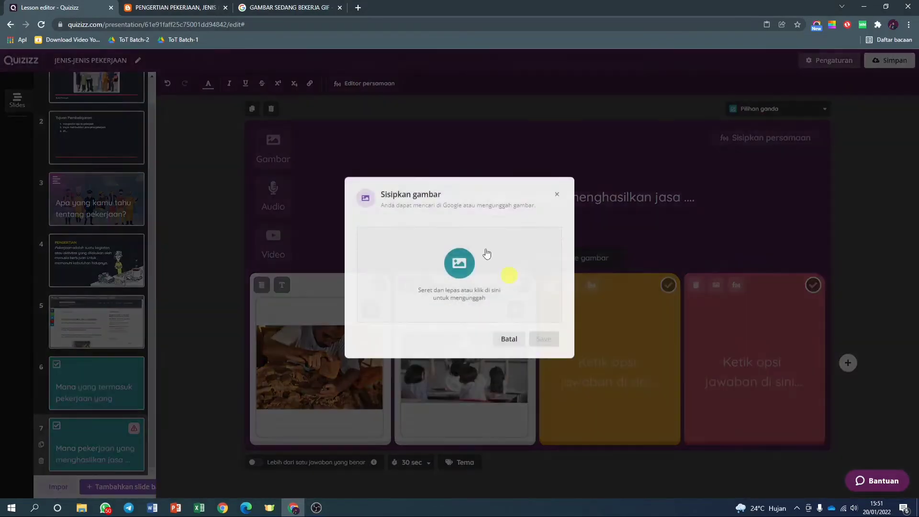
pyautogui.click(455, 199)
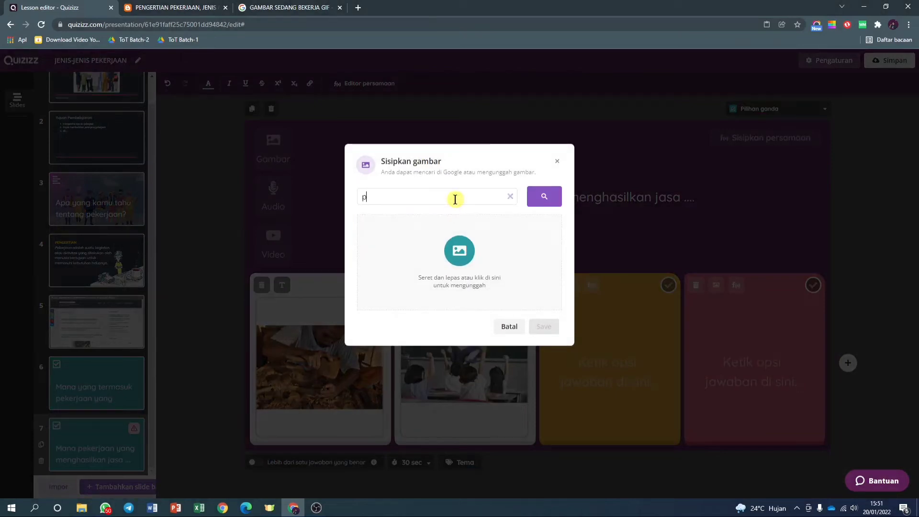
pyautogui.write('polisi')
pyautogui.press('Return')
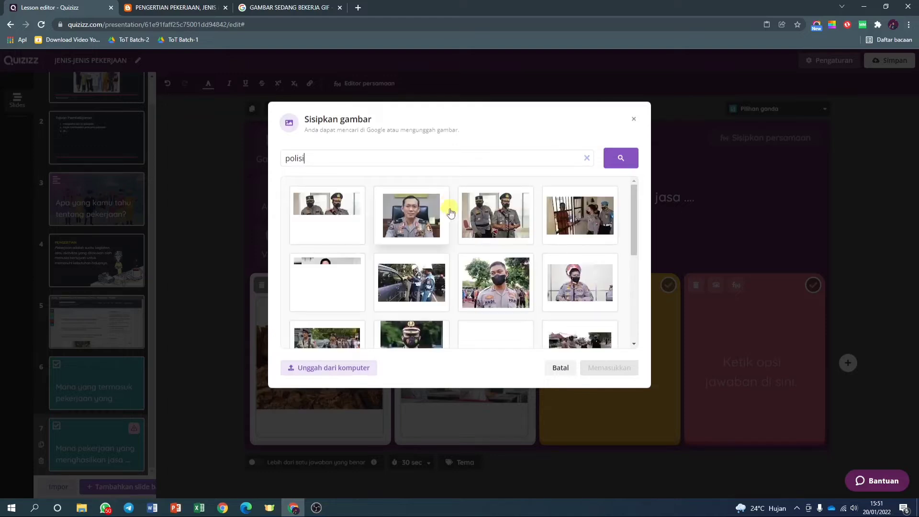
pyautogui.scroll(-2, 417, 252)
pyautogui.scroll(-2, 417, 253)
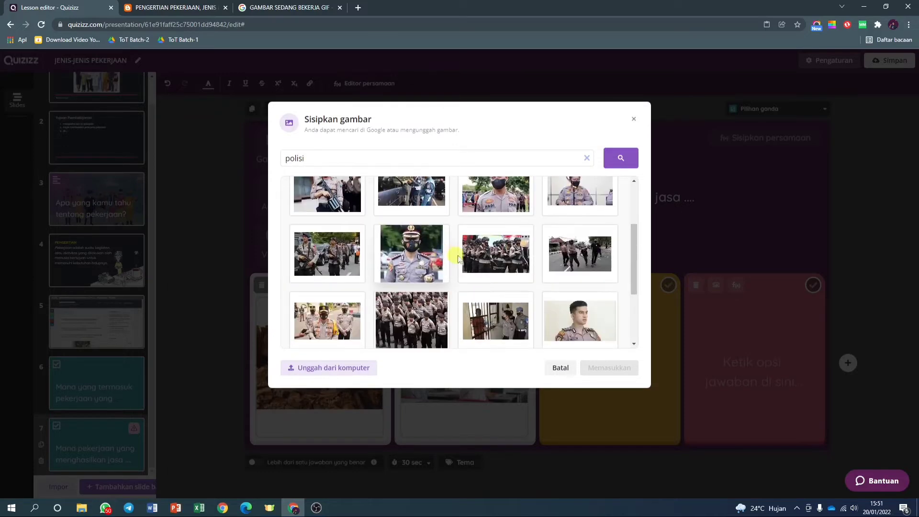
pyautogui.click(514, 259)
pyautogui.click(614, 367)
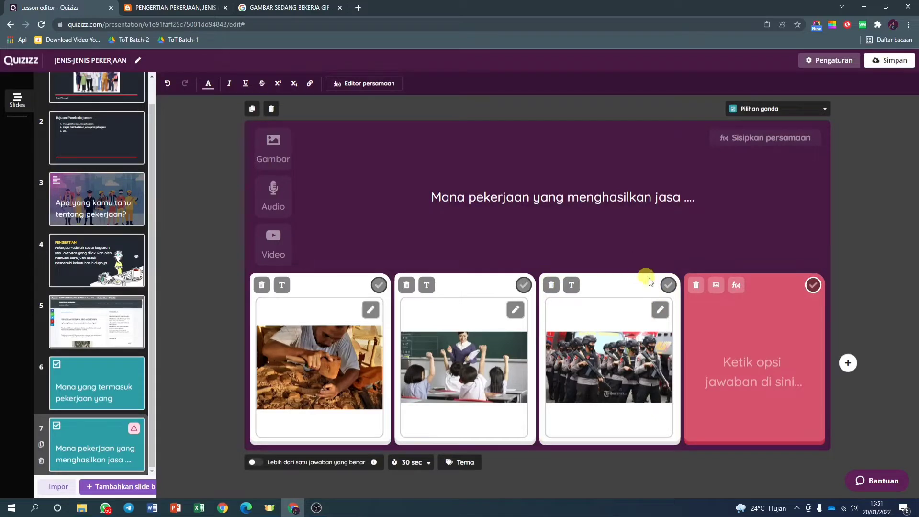
# Delete the empty fourth answer option and replace the police image with a "pelukis" search result of a man in a hat painting.
pyautogui.click(696, 288)
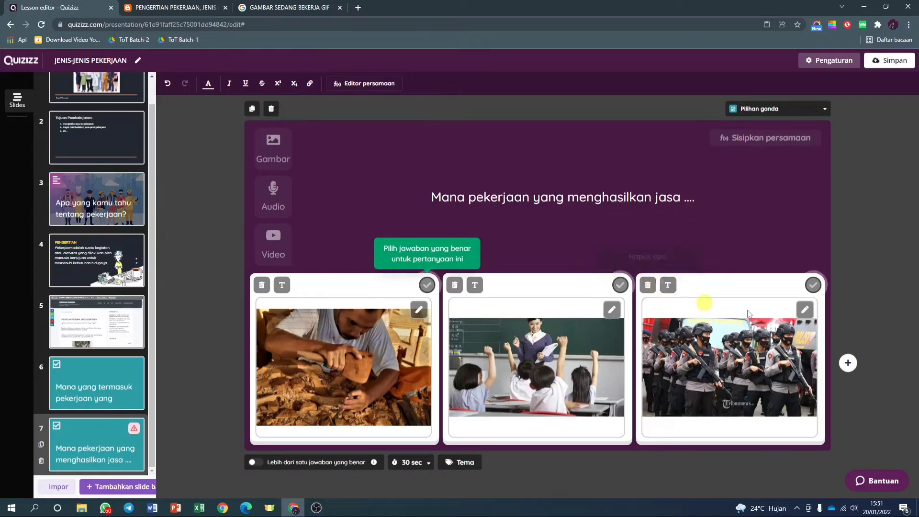
pyautogui.click(804, 310)
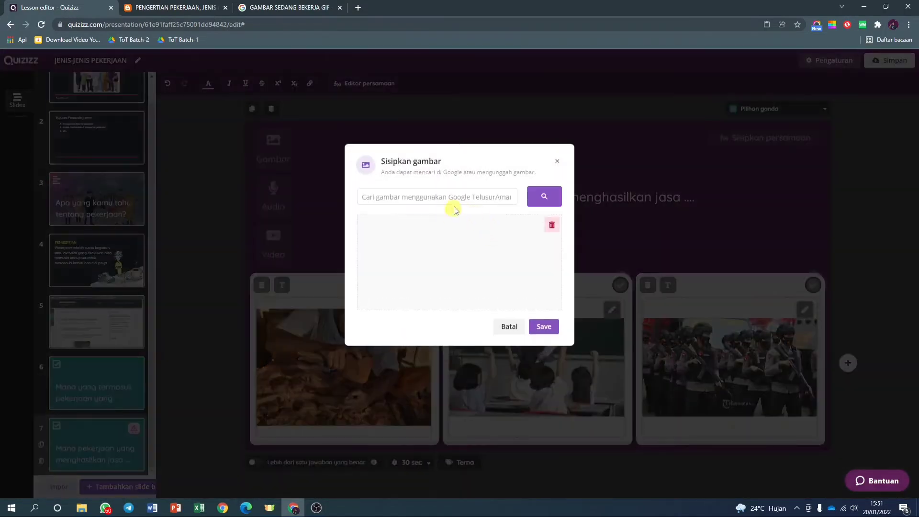
pyautogui.click(460, 194)
pyautogui.write('pel')
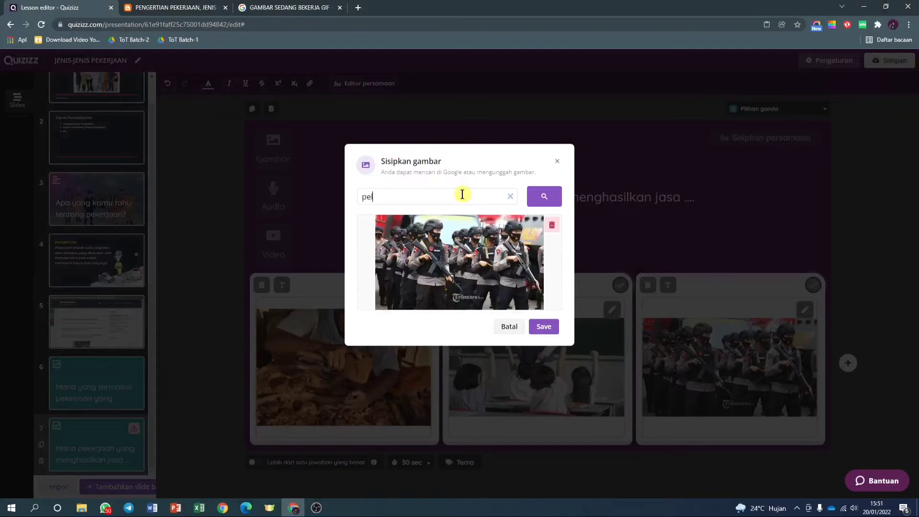
pyautogui.write('ukis')
pyautogui.press('Return')
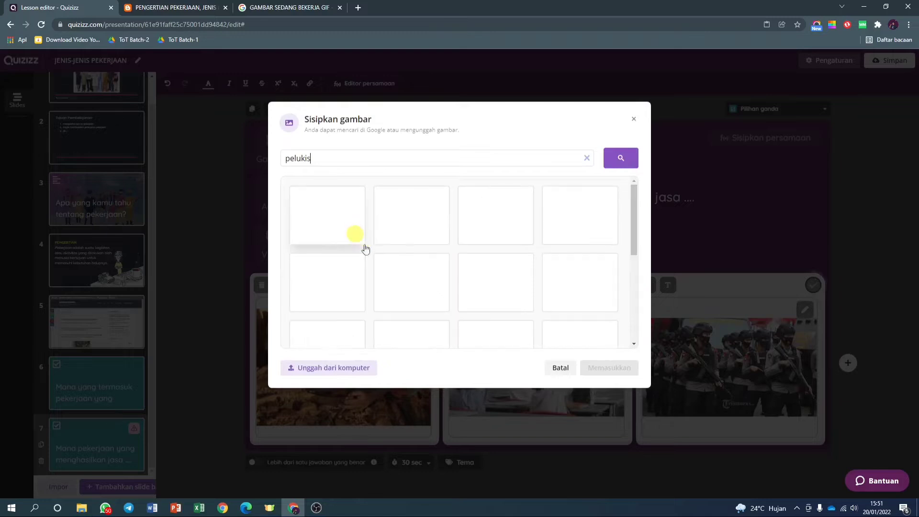
pyautogui.click(335, 222)
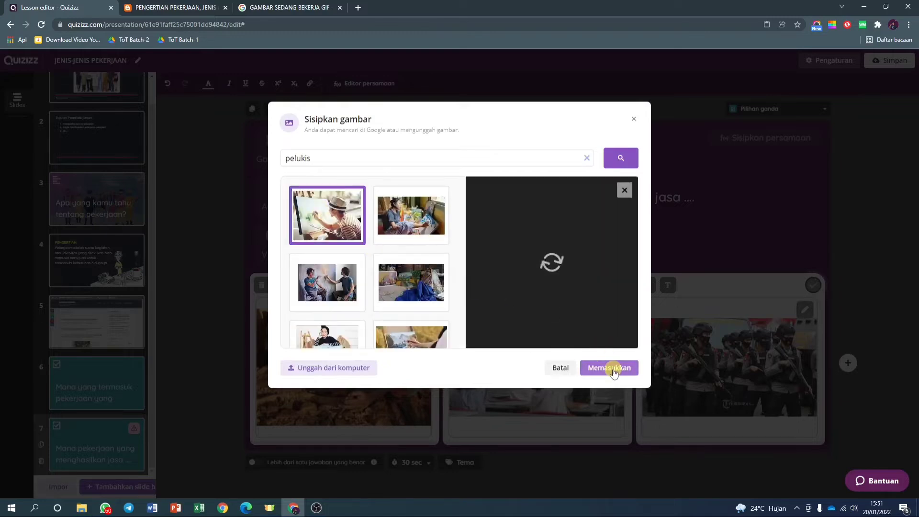
pyautogui.click(611, 369)
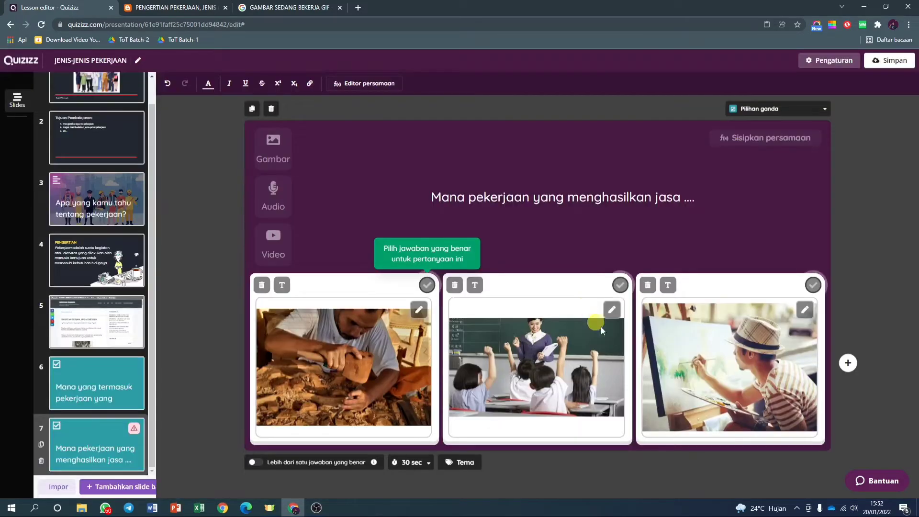
# Mark the teacher image as the correct answer and keep the question's time limit at 30 seconds.
pyautogui.click(620, 286)
pyautogui.click(421, 463)
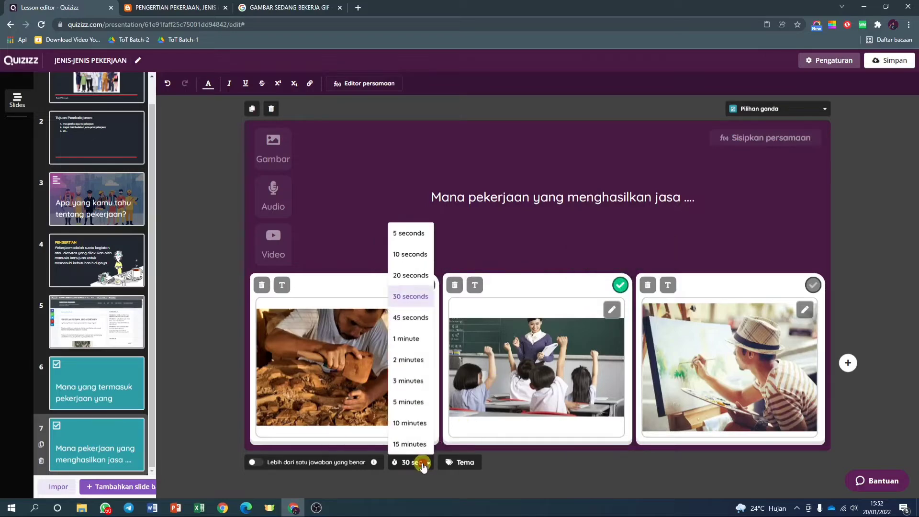
pyautogui.click(423, 463)
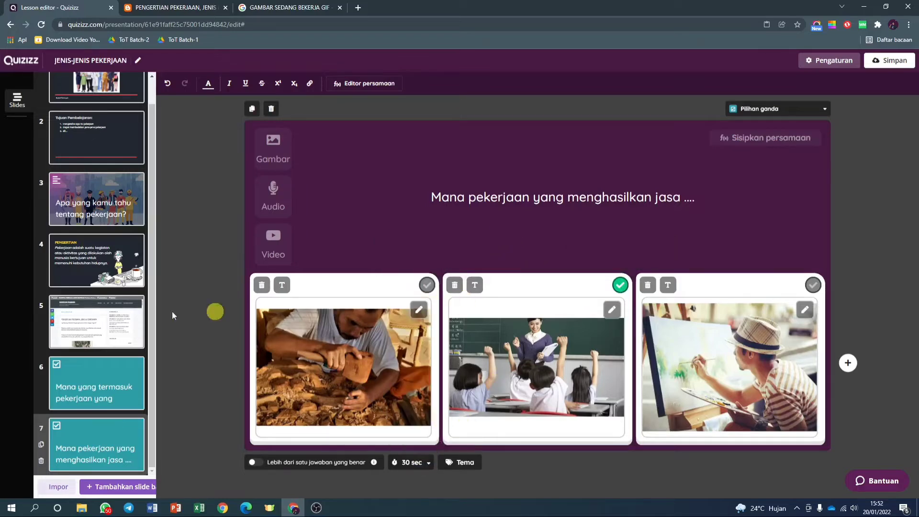
# Review slides 1 to 7 in order, from the title slide to the image-based multiple-choice question.
pyautogui.scroll(1, 107, 106)
pyautogui.click(108, 105)
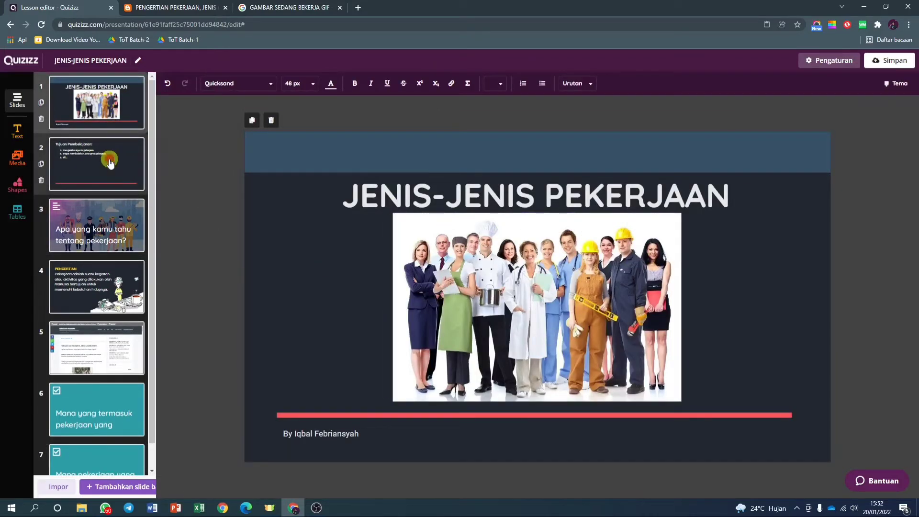
pyautogui.click(110, 161)
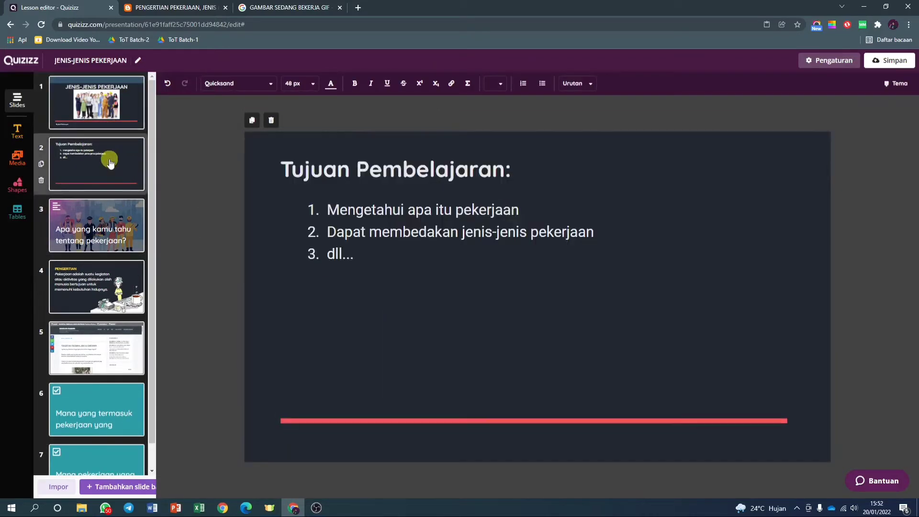
pyautogui.click(127, 254)
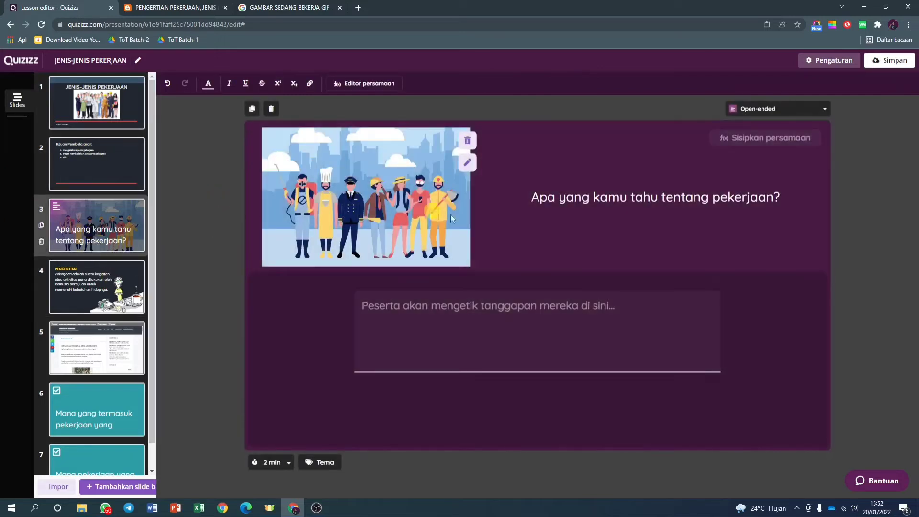
pyautogui.click(525, 234)
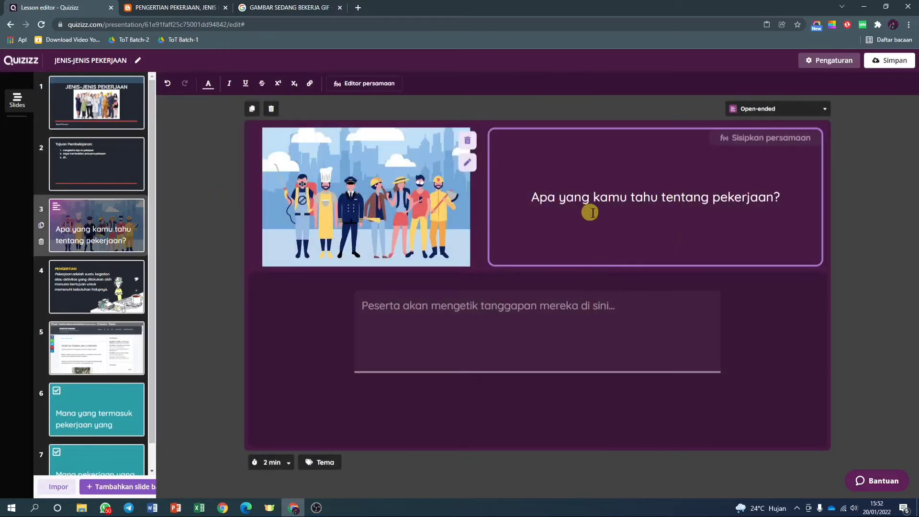
pyautogui.click(91, 287)
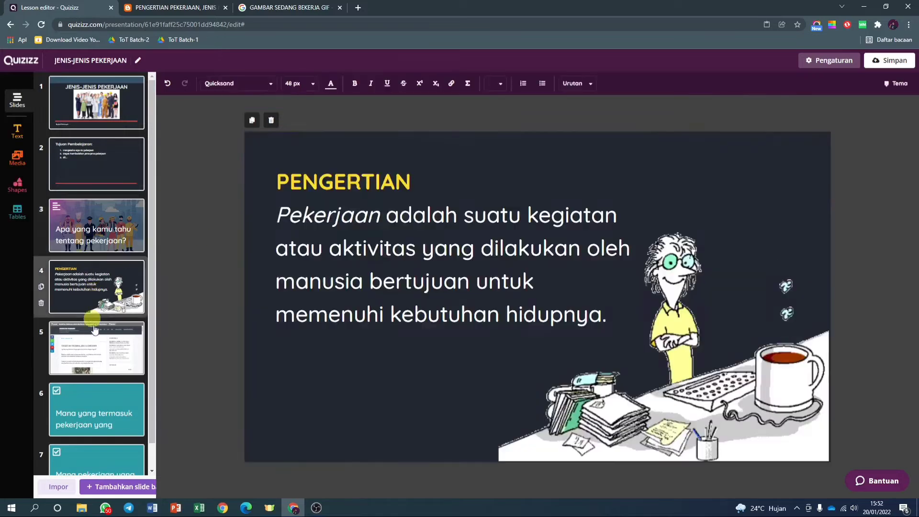
pyautogui.click(95, 347)
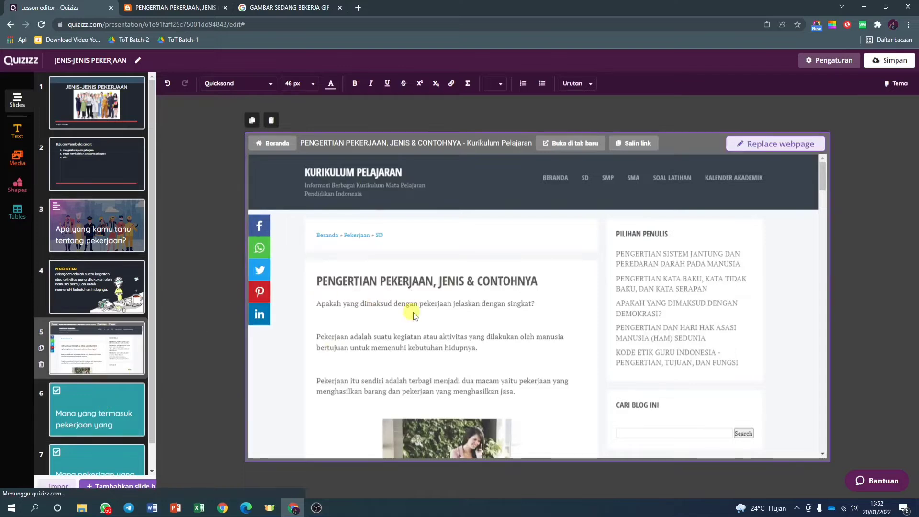
pyautogui.scroll(-1, 110, 306)
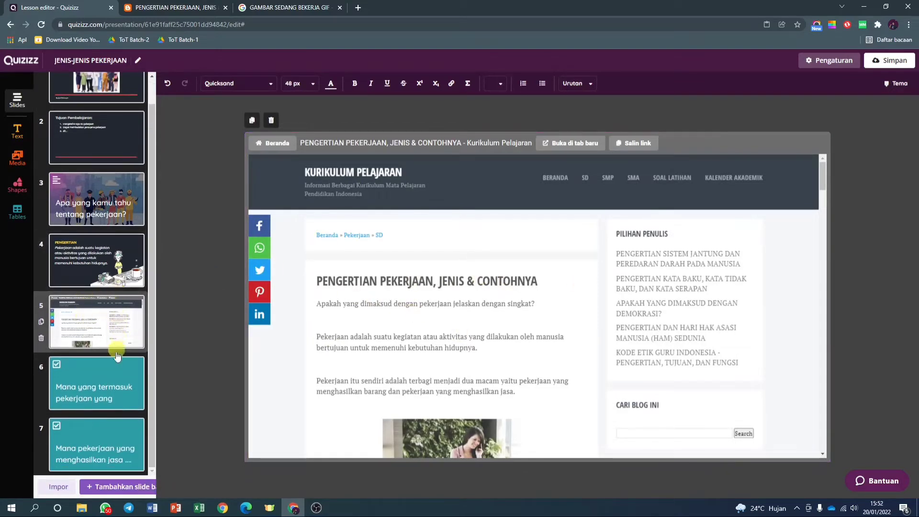
pyautogui.click(114, 398)
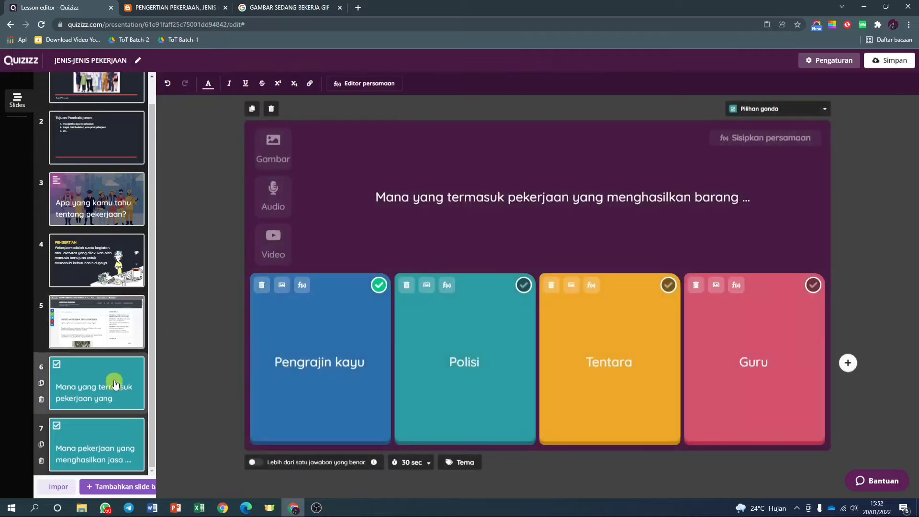
pyautogui.click(107, 435)
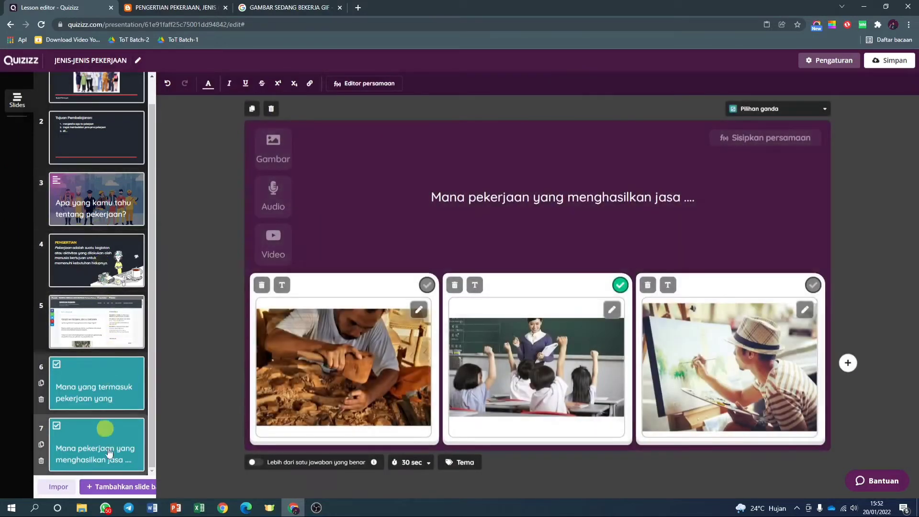
# Add an open-ended question slide at the end asking "Coba jelaskan kembali menurutmu, apa yang dimaksud dengan pekerjaan ?".
pyautogui.click(120, 487)
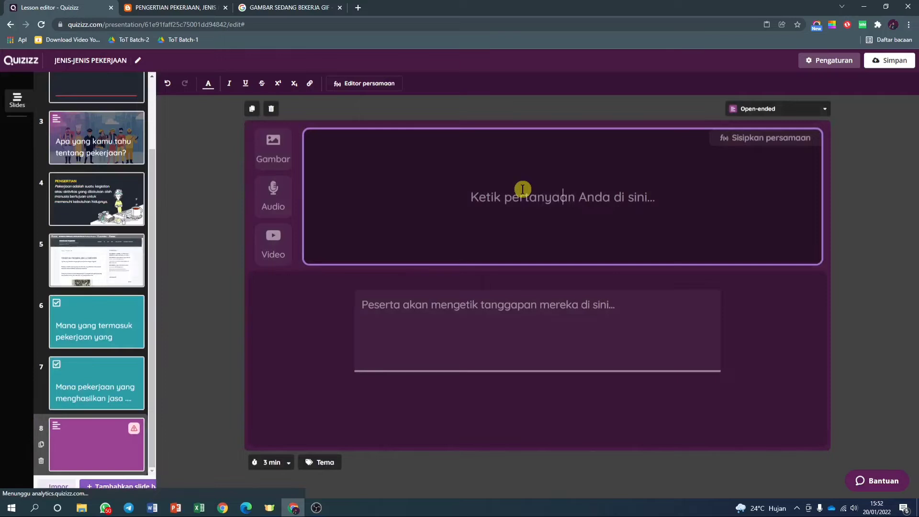
pyautogui.write('Coba jelas')
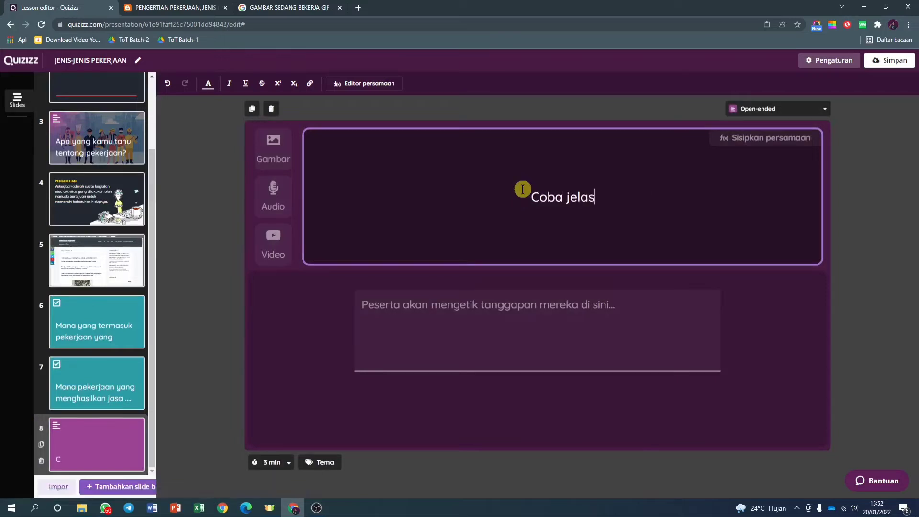
pyautogui.write('kan kembali ')
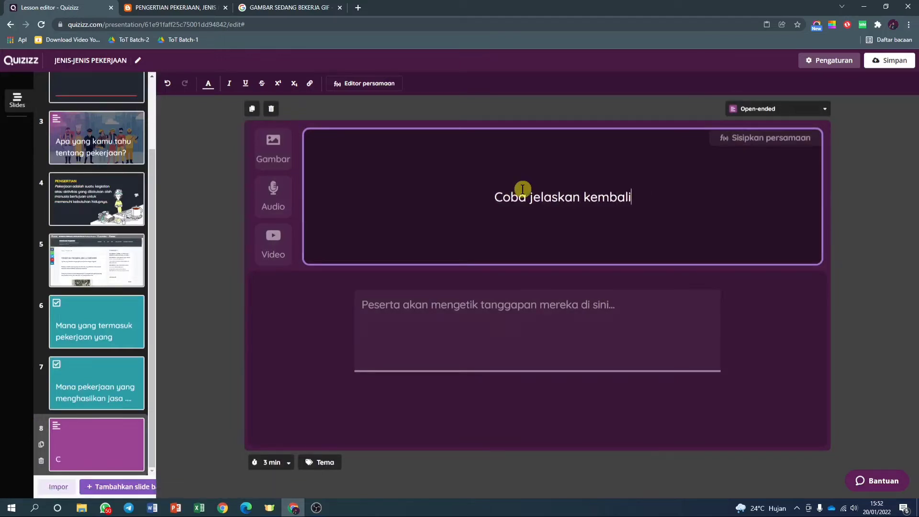
pyautogui.write('men')
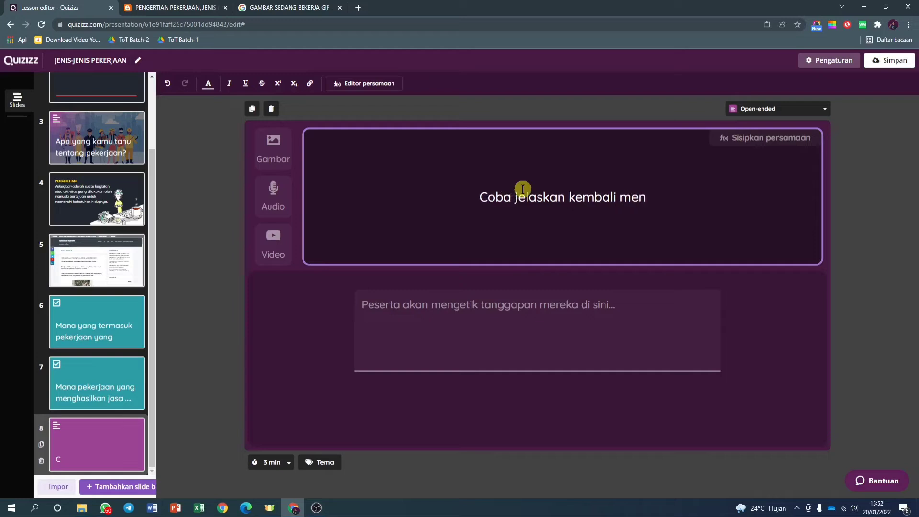
pyautogui.write('urutm')
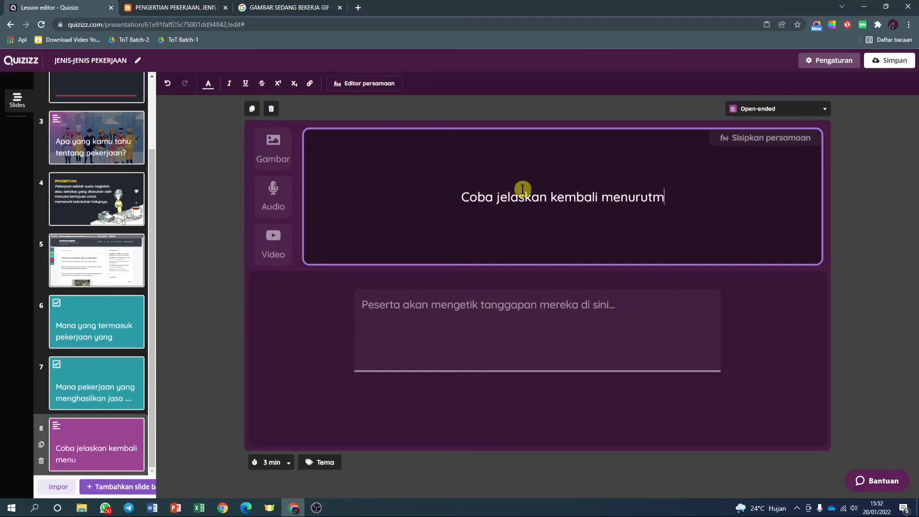
pyautogui.write('u, apa y')
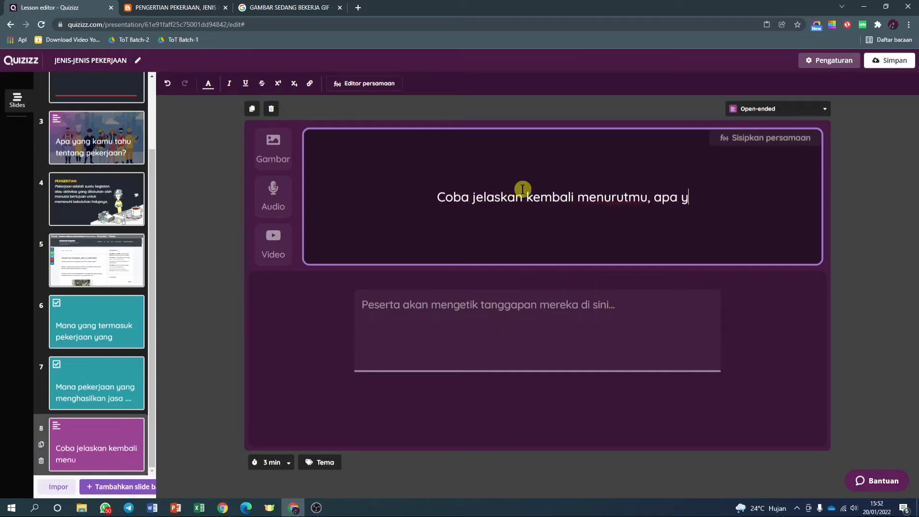
pyautogui.write('ang dimaksud ')
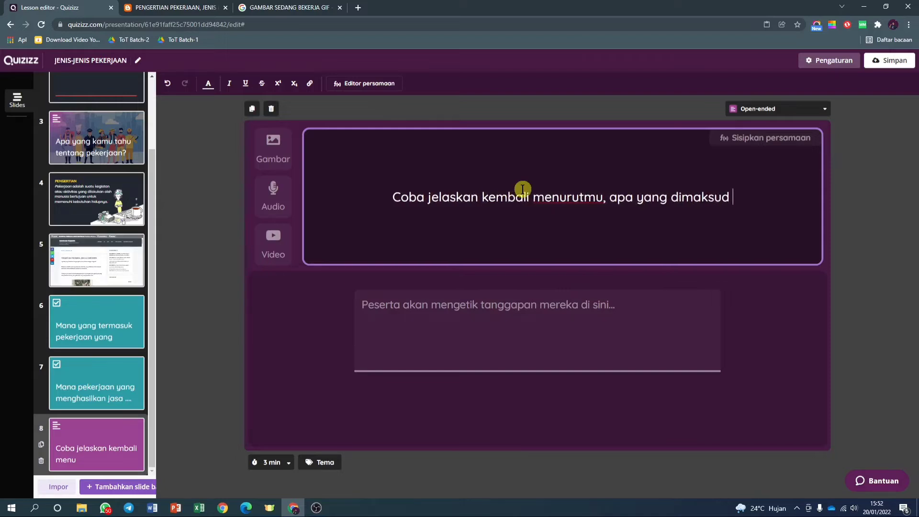
pyautogui.write('dengan pek')
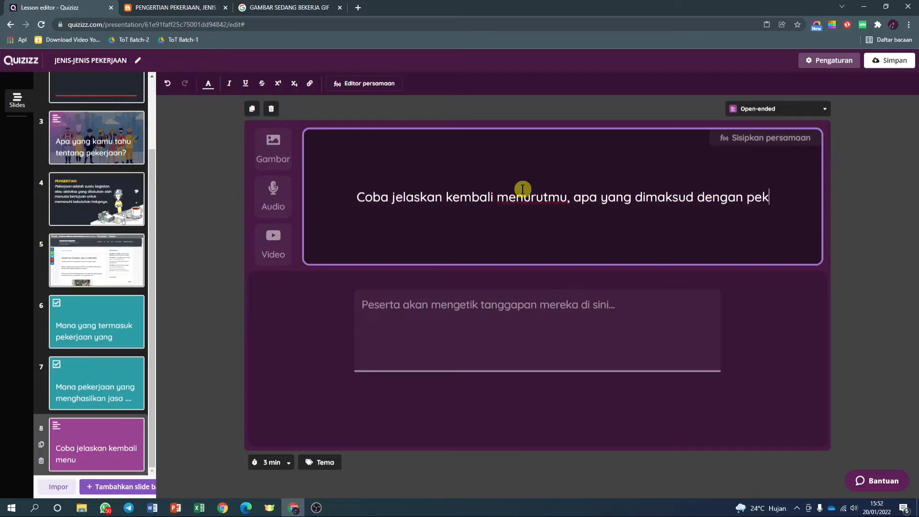
pyautogui.write('erjaan ?')
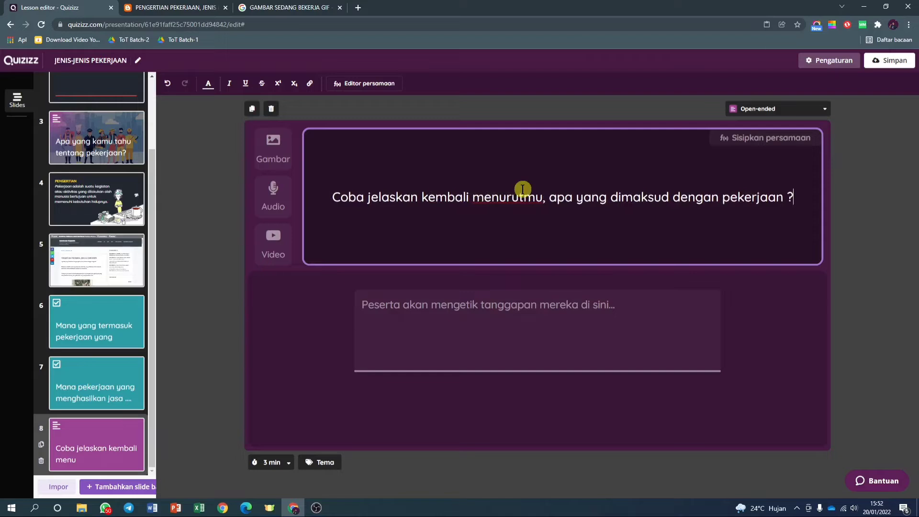
# Illustrate the open-ended question with a "bekerja" search result of a woman in a colourful headscarf working at a desk.
pyautogui.click(276, 152)
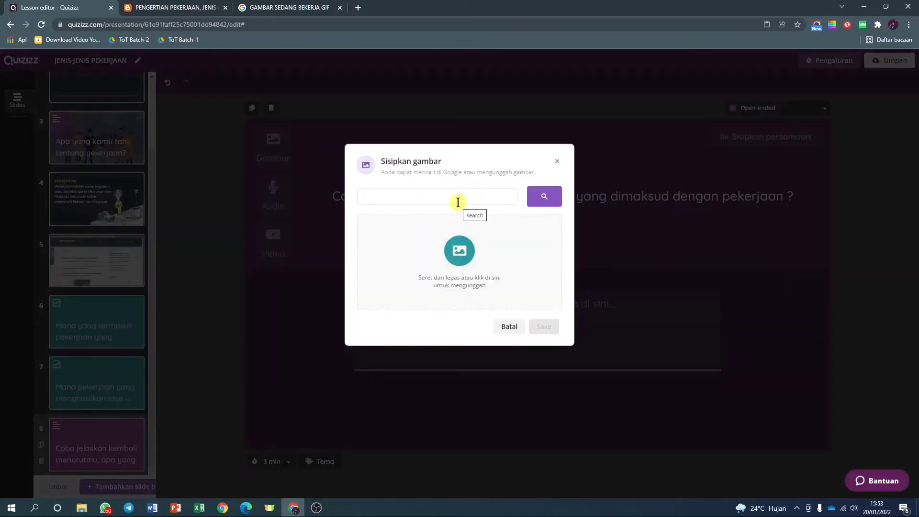
pyautogui.press('Return')
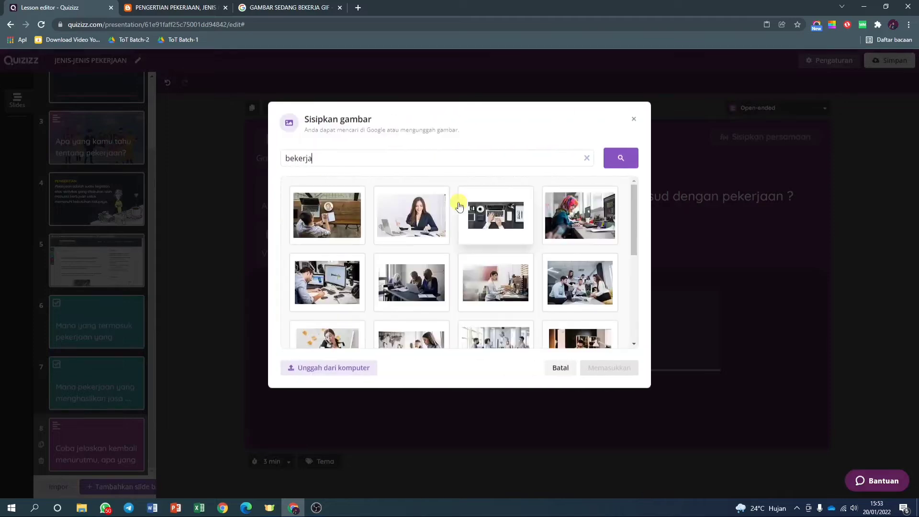
pyautogui.click(579, 218)
pyautogui.click(603, 367)
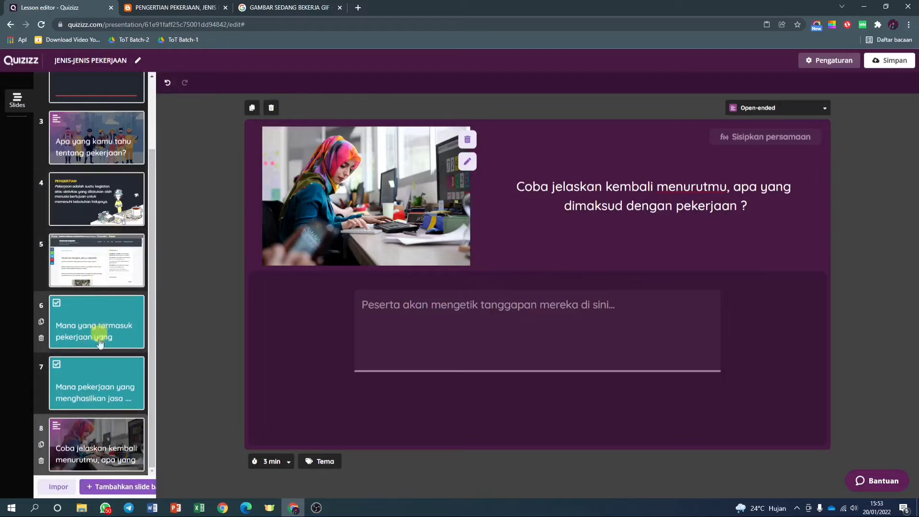
# Add a video slide after the "Tujuan Pembelajaran" slide and open its YouTube video insertion dialog.
pyautogui.moveTo(152, 438); pyautogui.dragTo(151, 334)
pyautogui.click(120, 101)
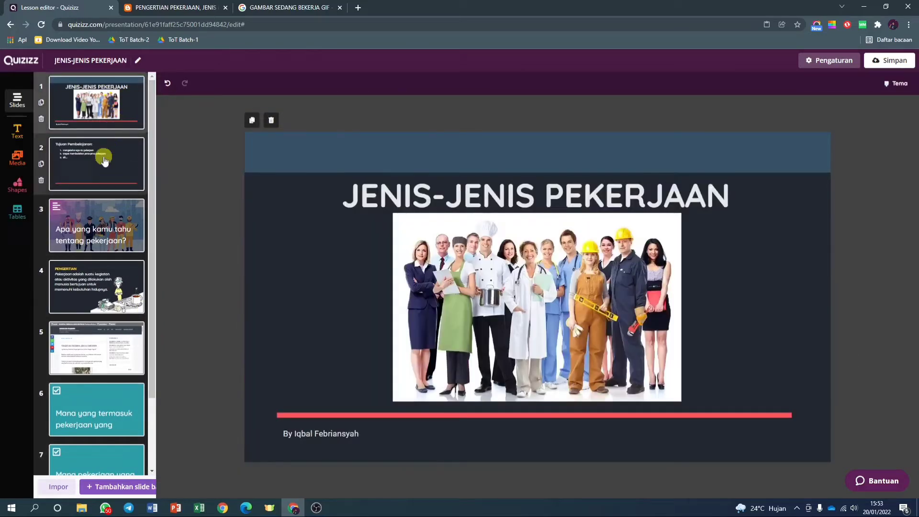
pyautogui.click(105, 160)
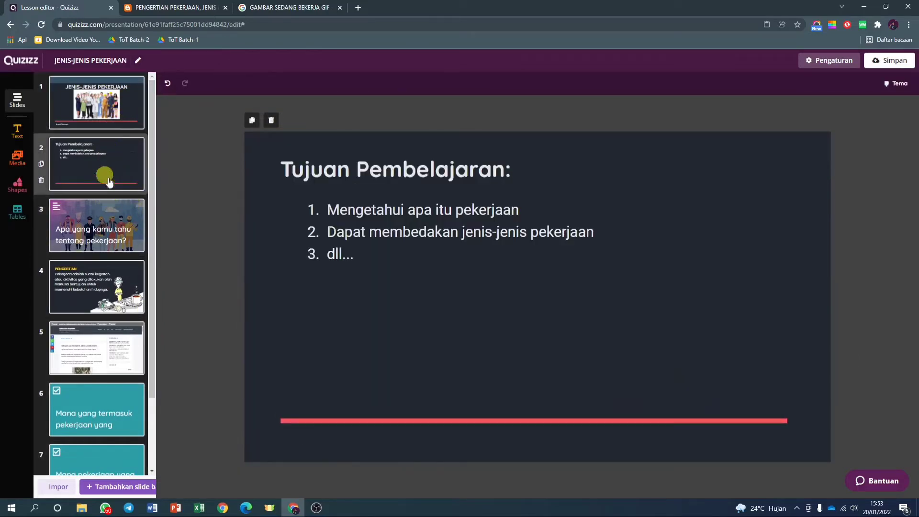
pyautogui.click(113, 486)
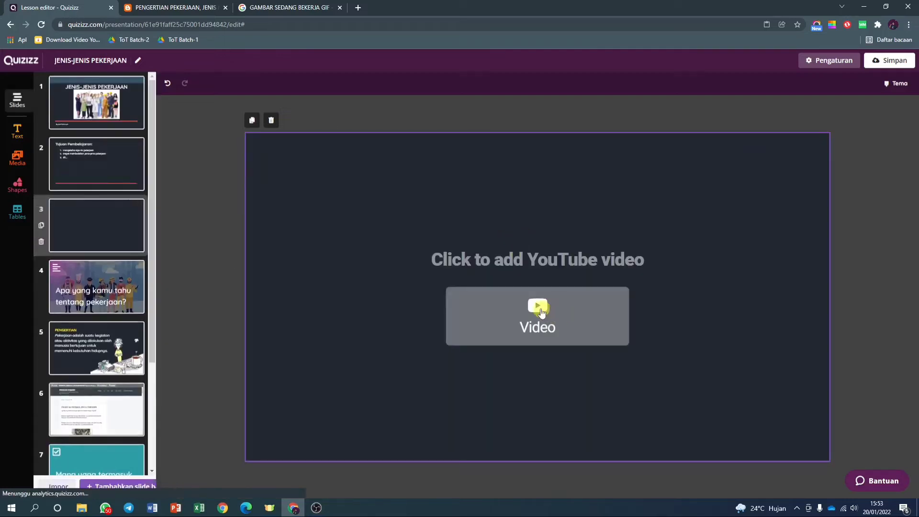
pyautogui.click(539, 310)
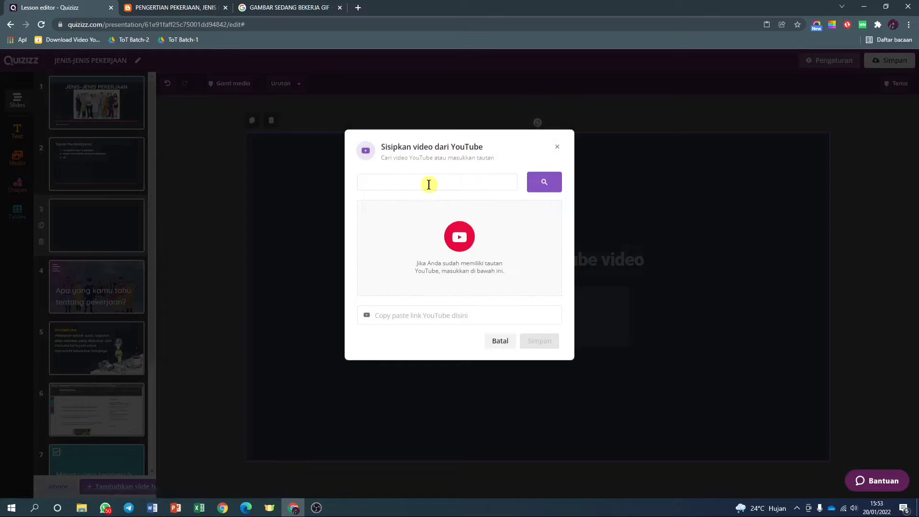
# Open youtube.com in a new browser tab and search for "doa mau belajar anak".
pyautogui.click(357, 7)
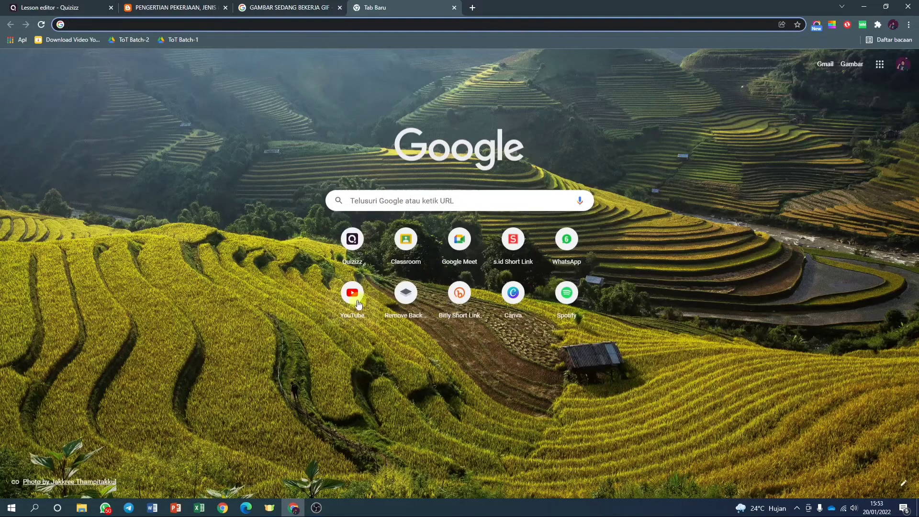
pyautogui.write('youtube.com')
pyautogui.press('Return')
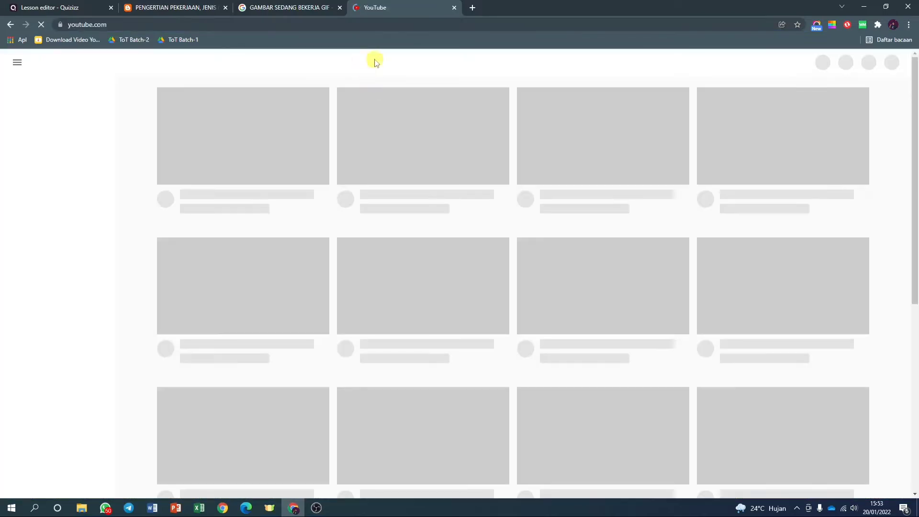
pyautogui.click(386, 64)
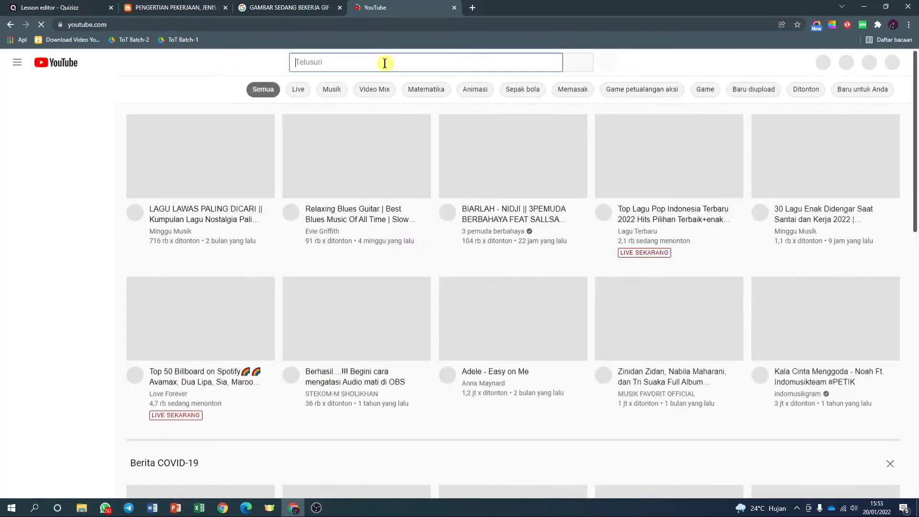
pyautogui.write('doa ')
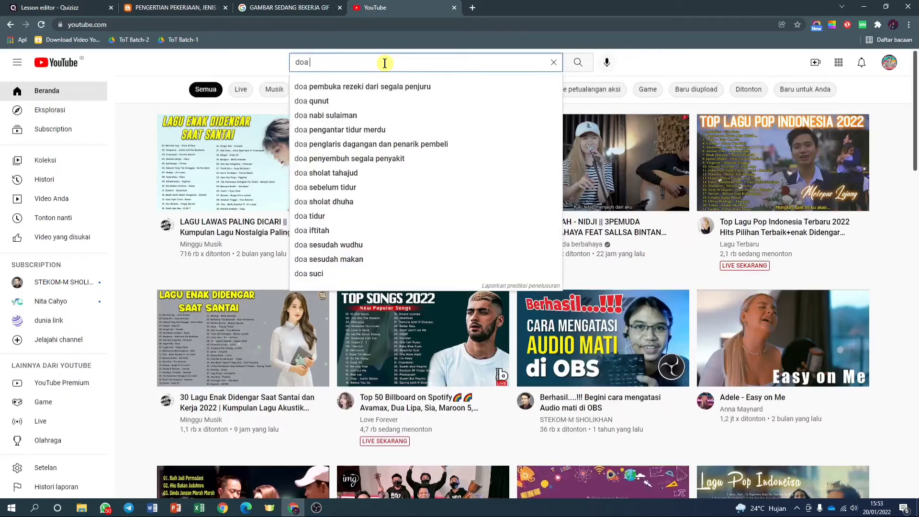
pyautogui.write('mau')
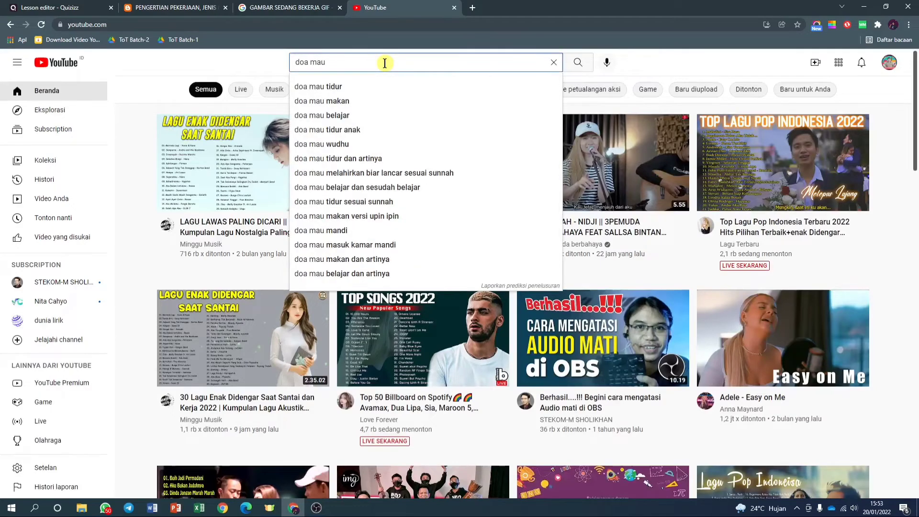
pyautogui.write(' belajar anak')
pyautogui.press('Return')
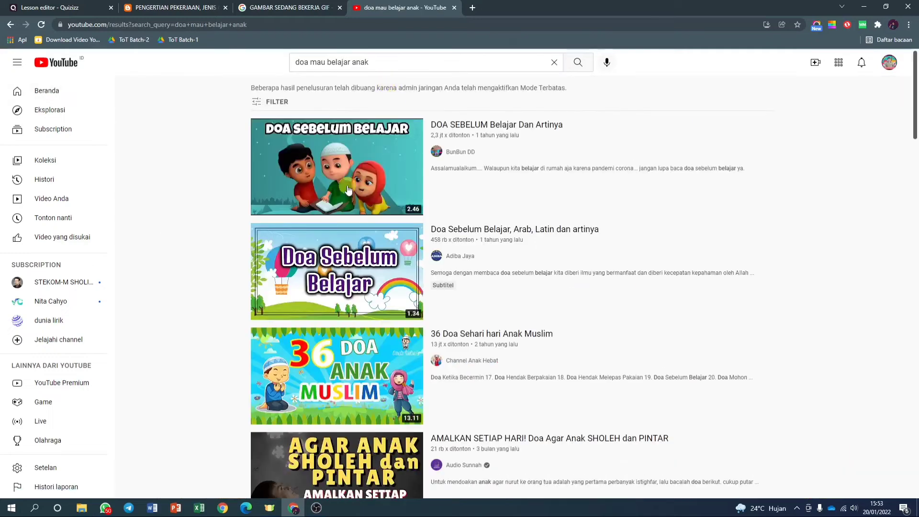
# Open the video "DOA SEBELUM Belajar Dan Artinya" and copy its share link.
pyautogui.click(350, 189)
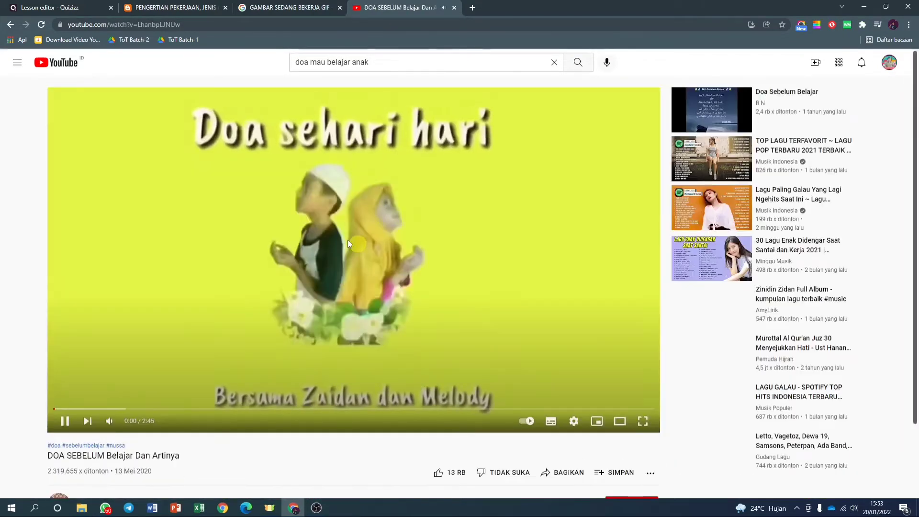
pyautogui.click(225, 25)
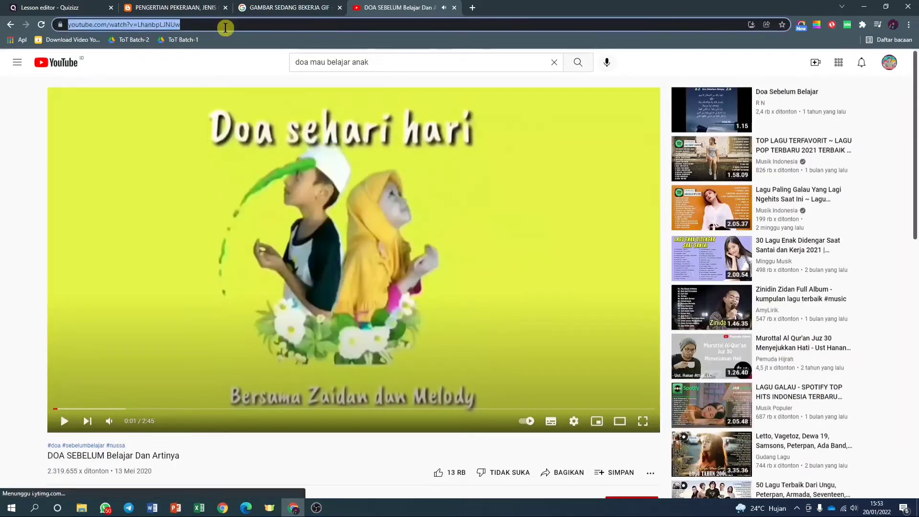
pyautogui.click(256, 25)
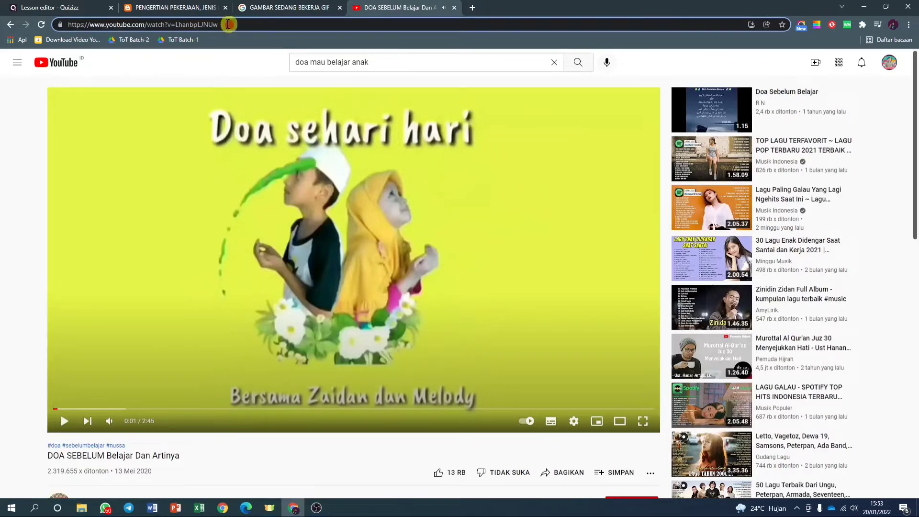
pyautogui.moveTo(228, 24); pyautogui.dragTo(65, 24)
pyautogui.scroll(-3, 287, 229)
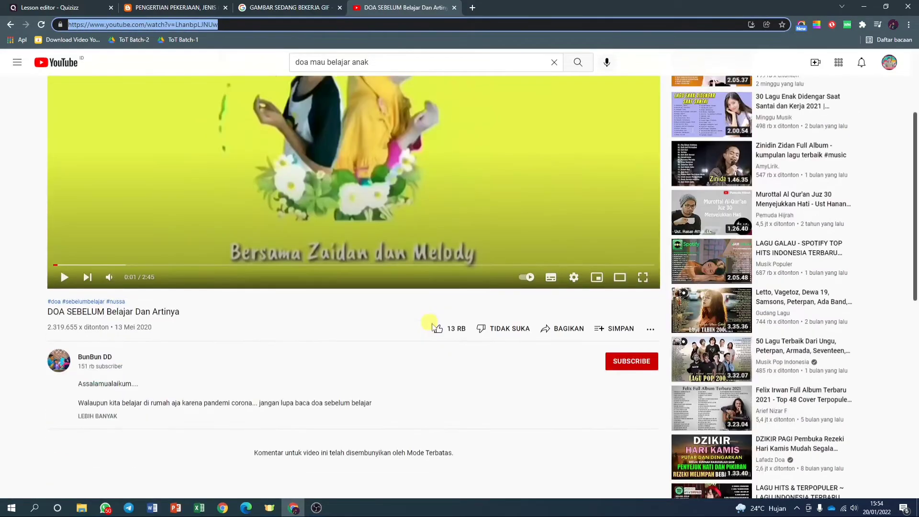
pyautogui.scroll(-2, 432, 327)
pyautogui.click(559, 232)
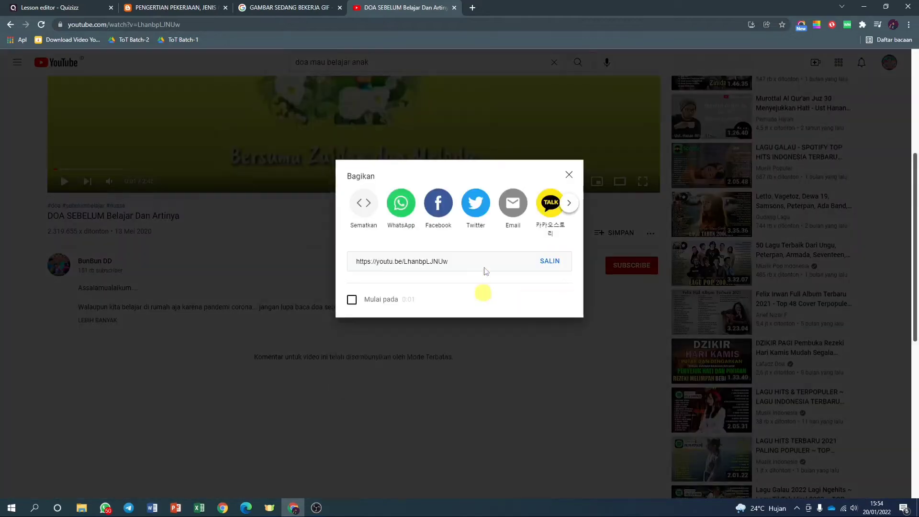
pyautogui.click(551, 296)
pyautogui.hotkey('ctrl', 'c')
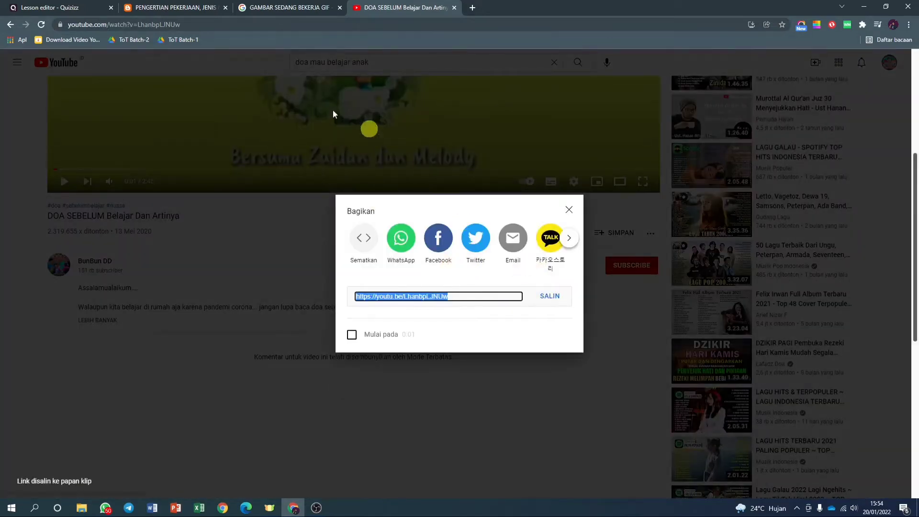
# Return to the Quizizz lesson editor and insert the full-length video on slide 3 using the copied YouTube link.
pyautogui.click(67, 4)
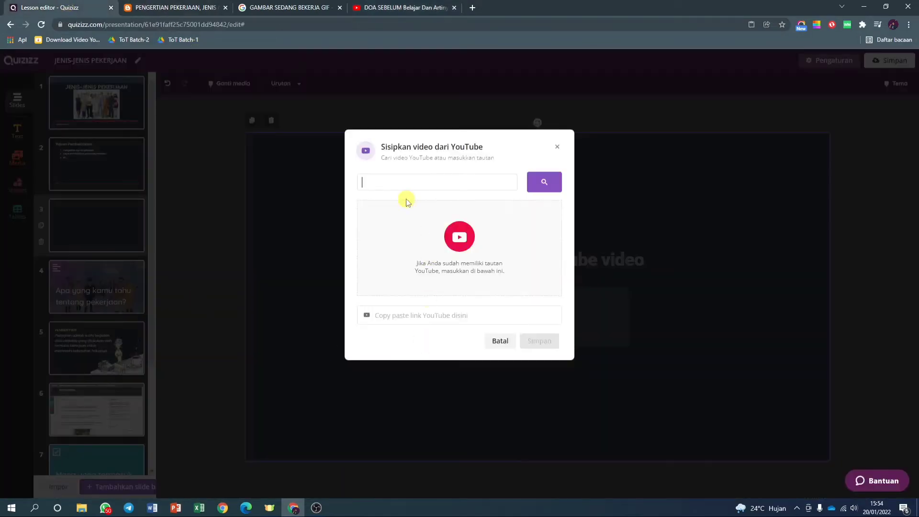
pyautogui.hotkey('ctrl', 'v')
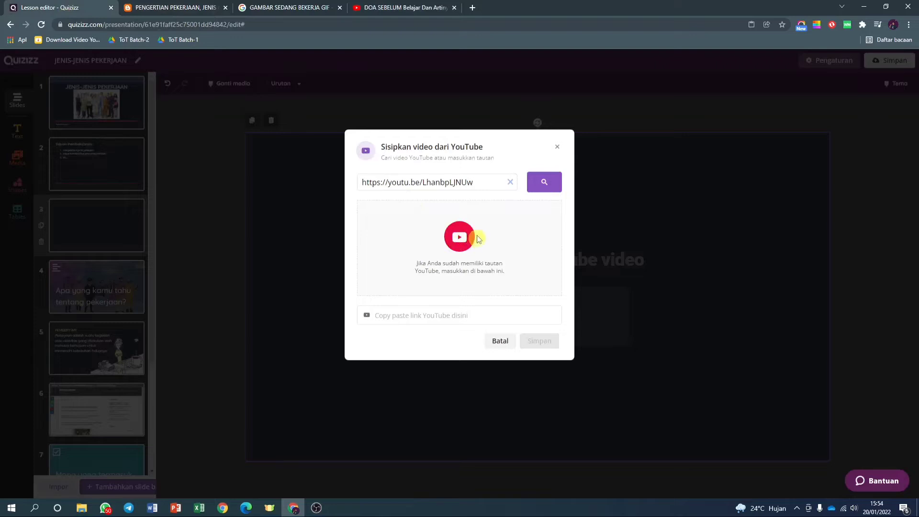
pyautogui.click(510, 182)
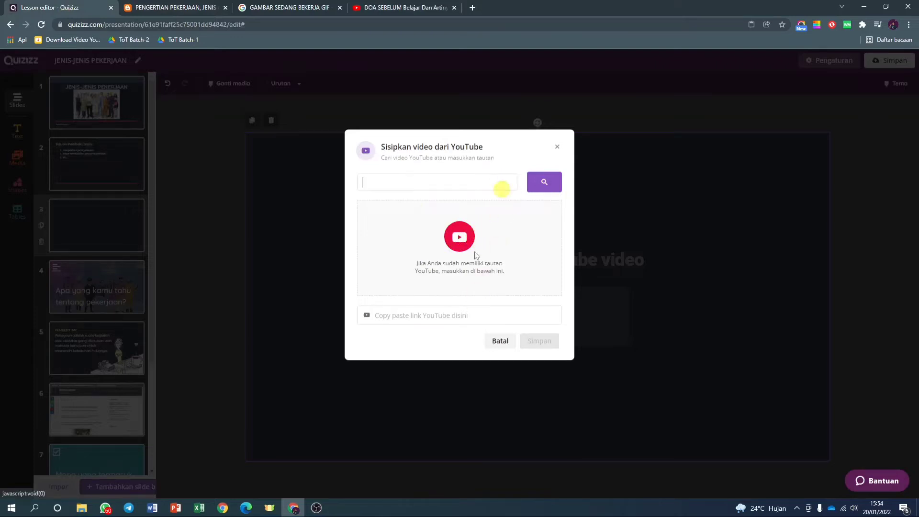
pyautogui.click(433, 314)
pyautogui.hotkey('ctrl', 'v')
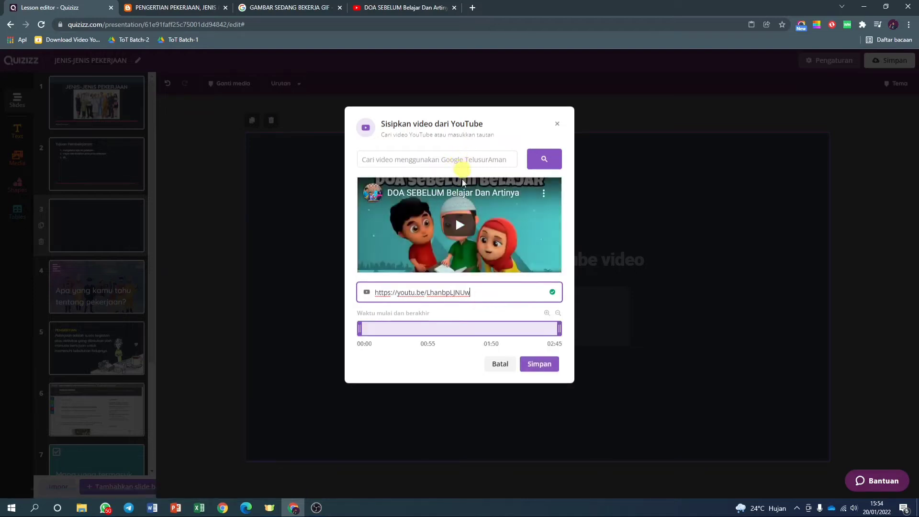
pyautogui.click(537, 364)
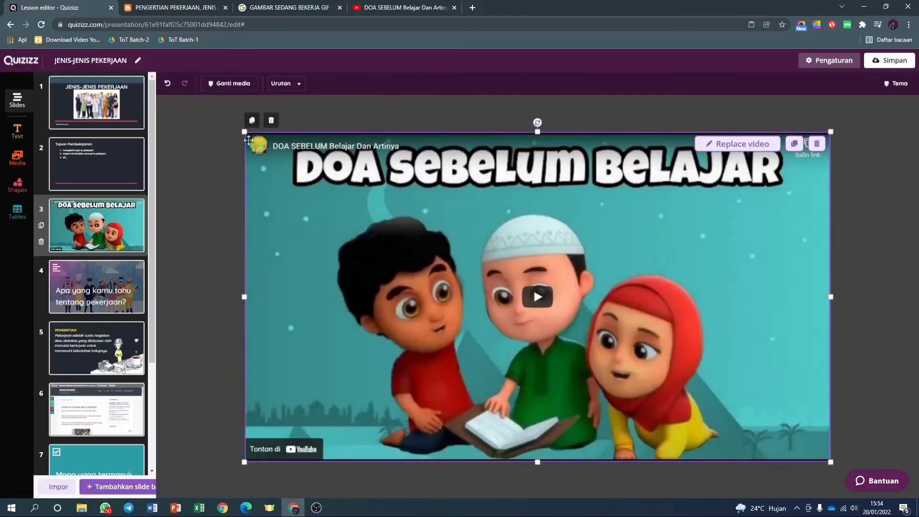
# Shrink the YouTube video on slide 3 and position it in the lower middle, leaving space above it for a heading.
pyautogui.moveTo(244, 132); pyautogui.dragTo(352, 201)
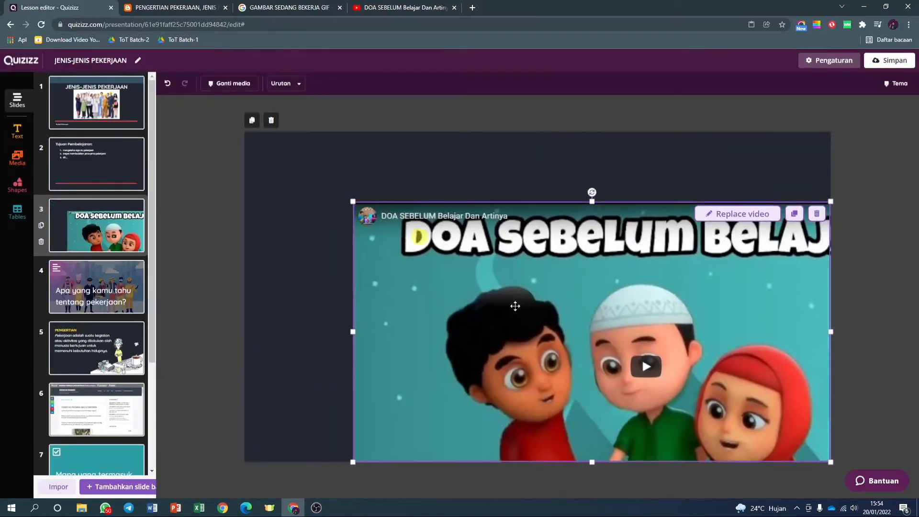
pyautogui.moveTo(832, 462); pyautogui.dragTo(773, 417)
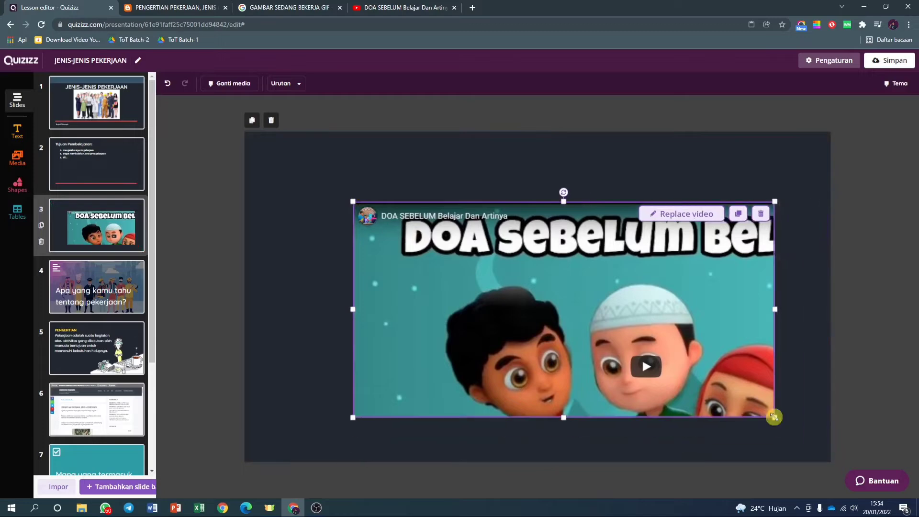
pyautogui.moveTo(622, 327); pyautogui.dragTo(595, 345)
pyautogui.moveTo(748, 219); pyautogui.dragTo(779, 193)
pyautogui.moveTo(663, 285); pyautogui.dragTo(642, 291)
pyautogui.click(231, 283)
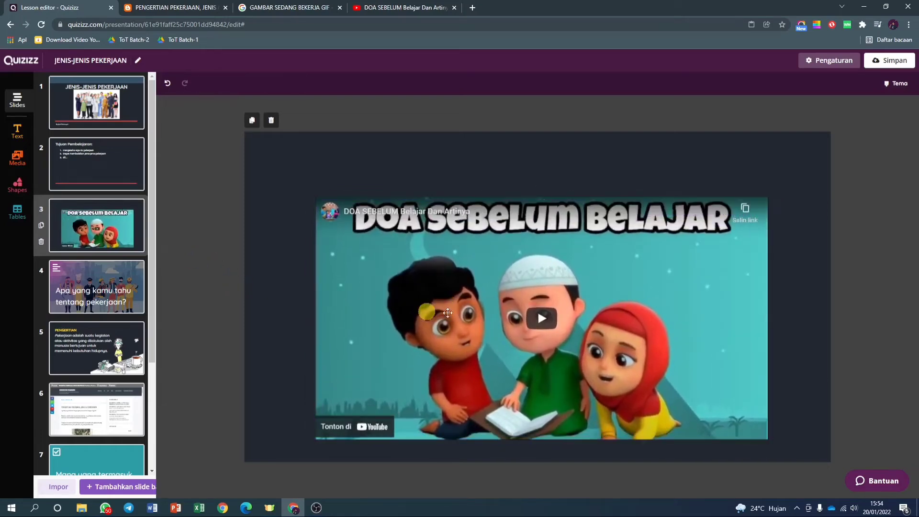
pyautogui.moveTo(582, 316); pyautogui.dragTo(575, 314)
pyautogui.click(280, 271)
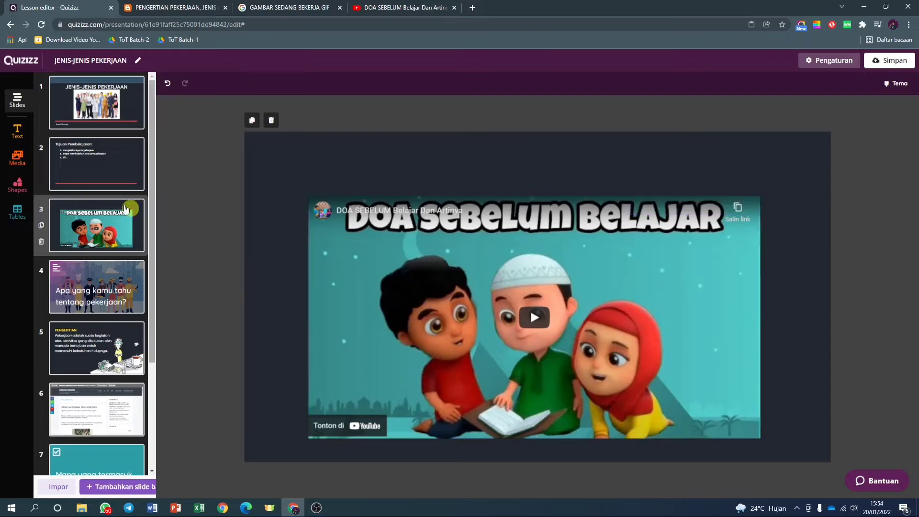
# Add a heading above the video on slide 3 reading "Yuk kita berdoa dulu sebelum dimulai belajar".
pyautogui.click(18, 132)
pyautogui.click(103, 107)
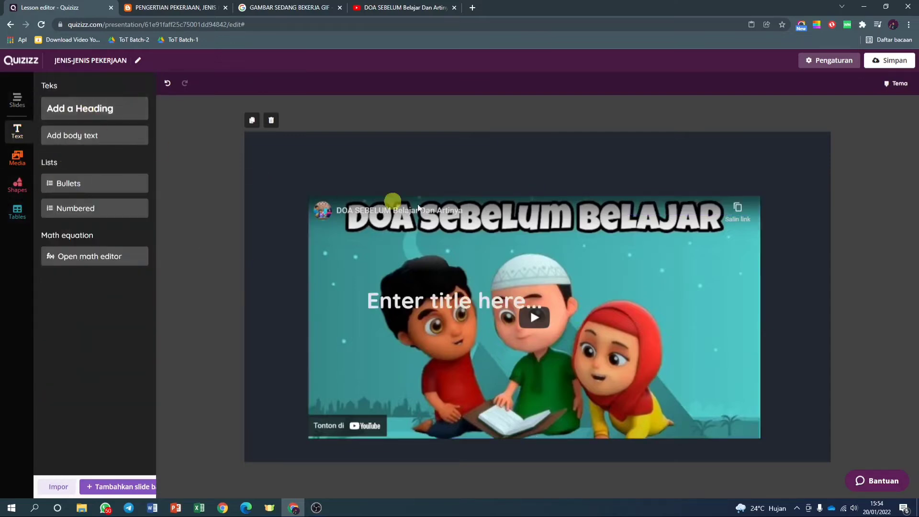
pyautogui.click(488, 281)
pyautogui.moveTo(488, 281); pyautogui.dragTo(439, 150)
pyautogui.click(432, 170)
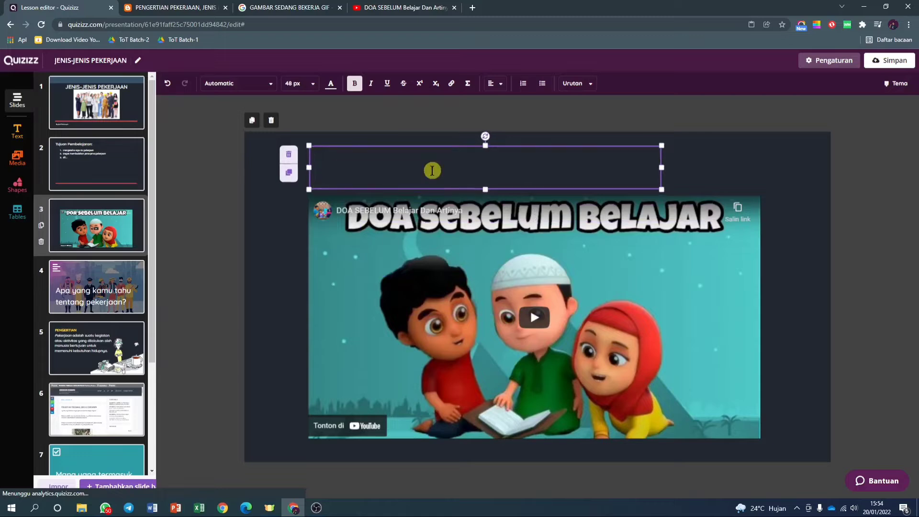
pyautogui.write('Yuk kita be')
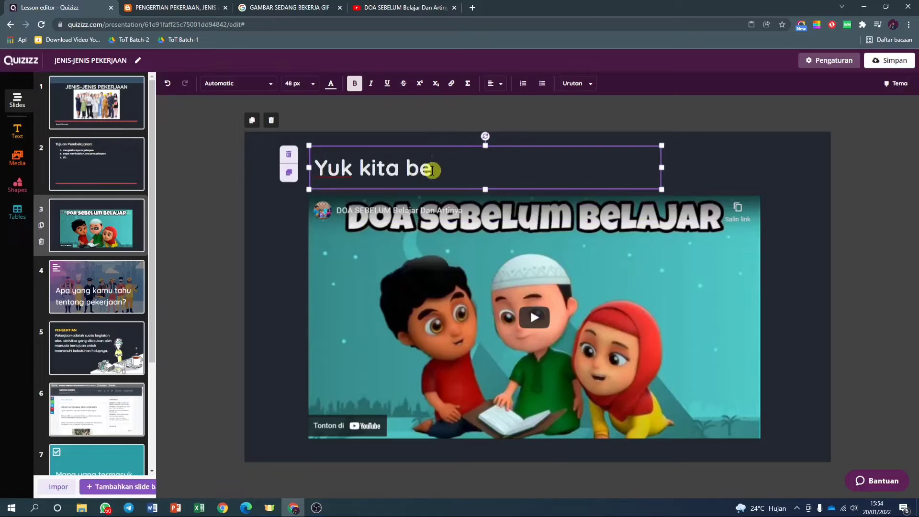
pyautogui.write('rdoa dulu s')
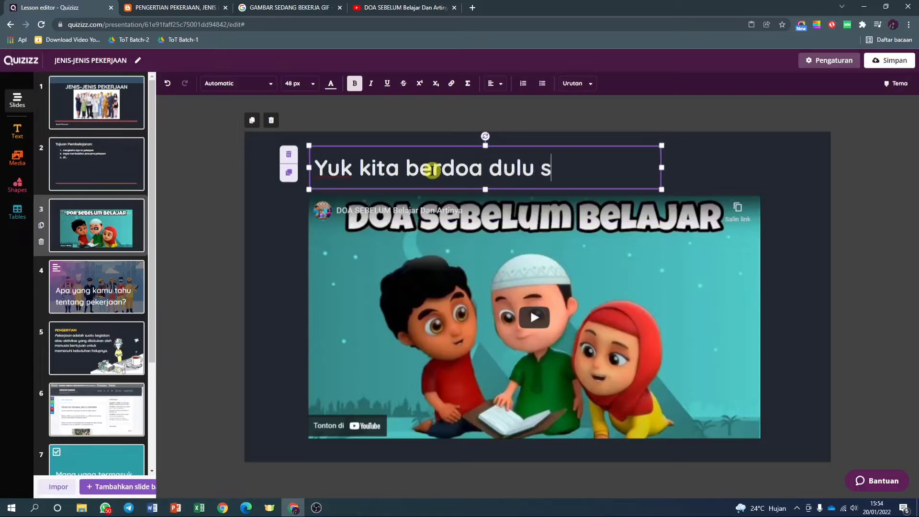
pyautogui.write('ebelum dim')
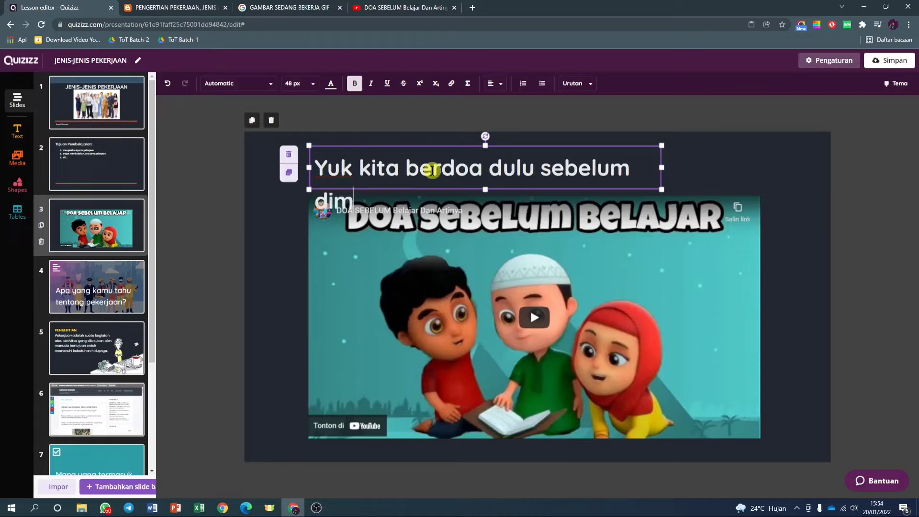
pyautogui.write('ulai belajar')
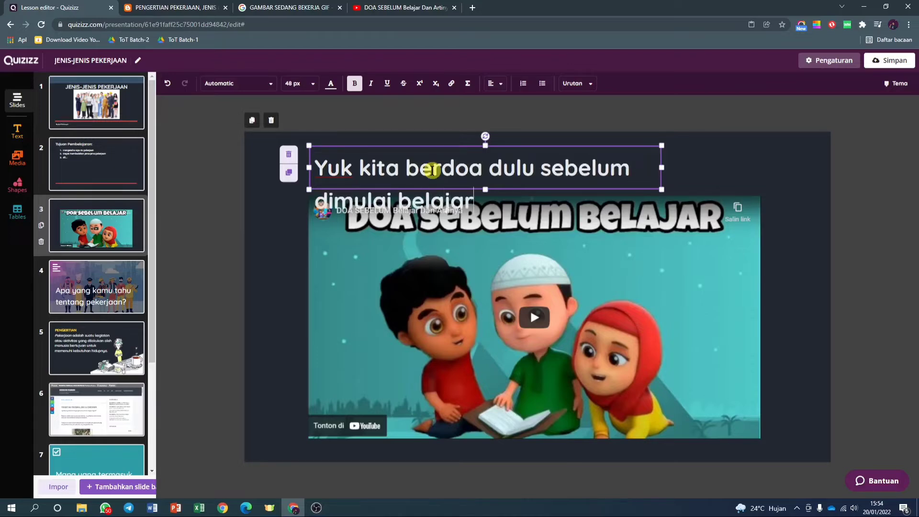
# Fit the heading on one line by widening its box to the video's width, setting 36 px centred text and reducing the box height.
pyautogui.moveTo(661, 184); pyautogui.dragTo(764, 183)
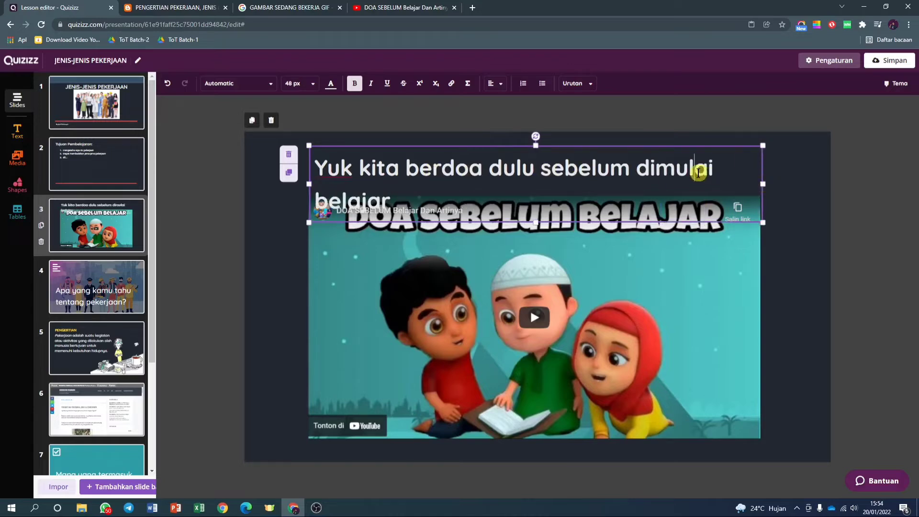
pyautogui.hotkey('ctrl', 'a')
pyautogui.click(311, 84)
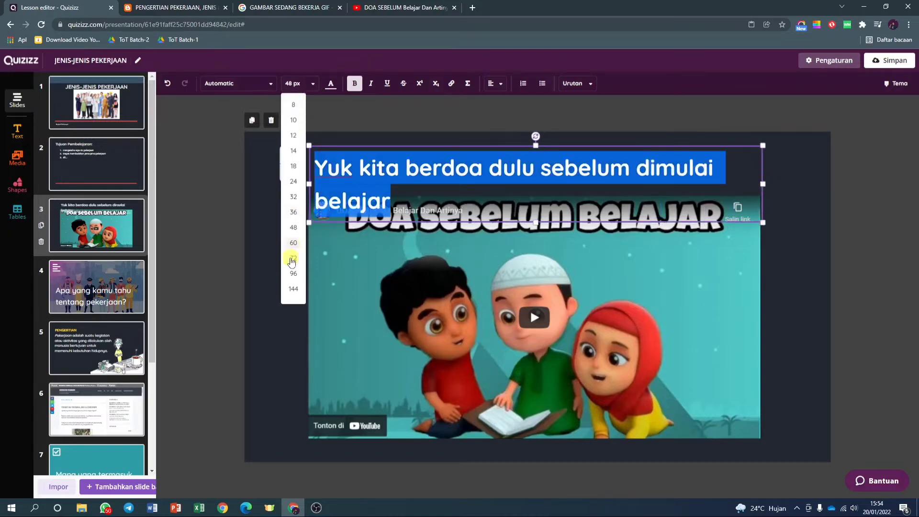
pyautogui.click(294, 212)
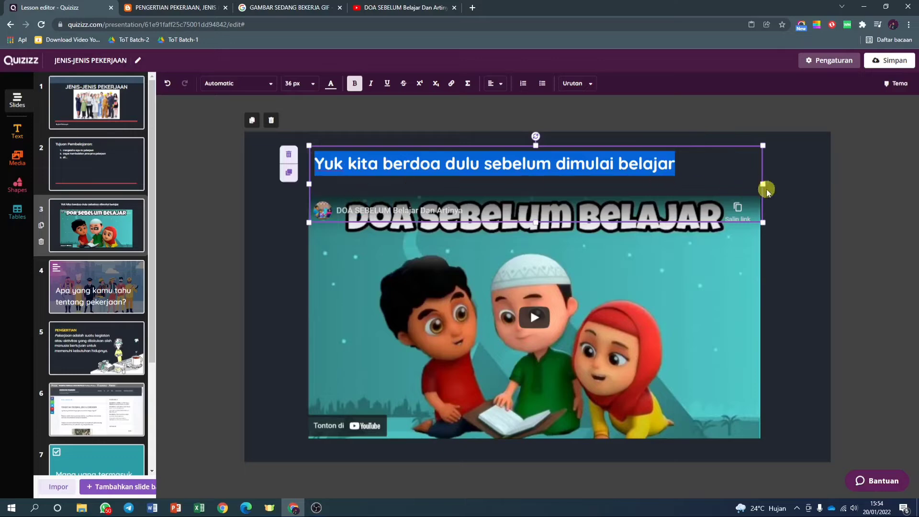
pyautogui.click(494, 84)
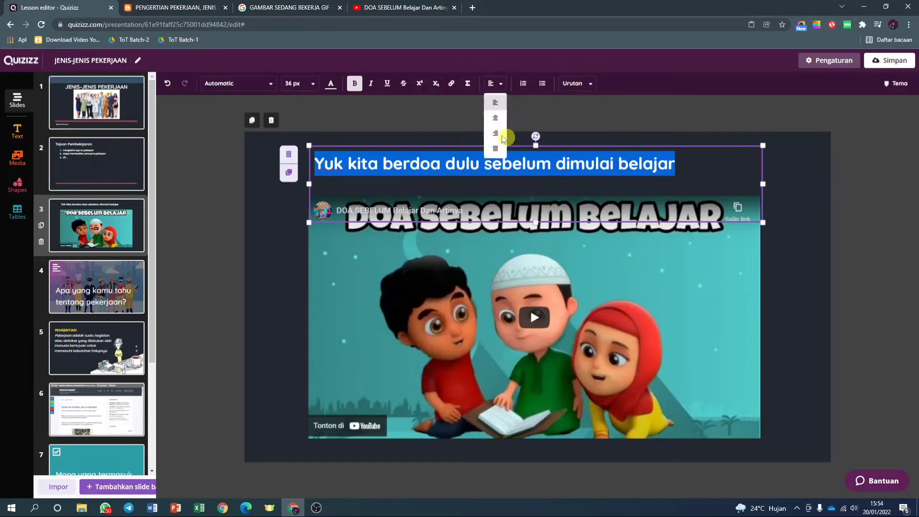
pyautogui.click(496, 121)
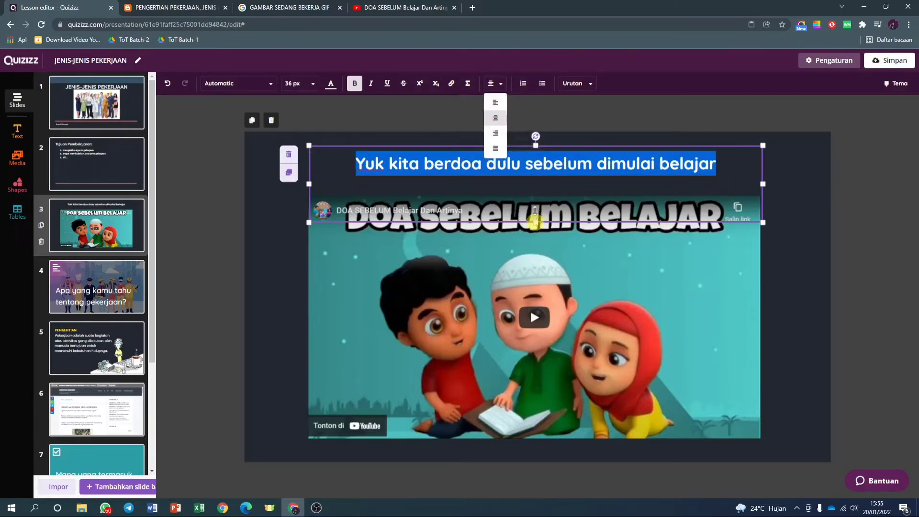
pyautogui.moveTo(535, 222); pyautogui.dragTo(537, 183)
pyautogui.click(569, 128)
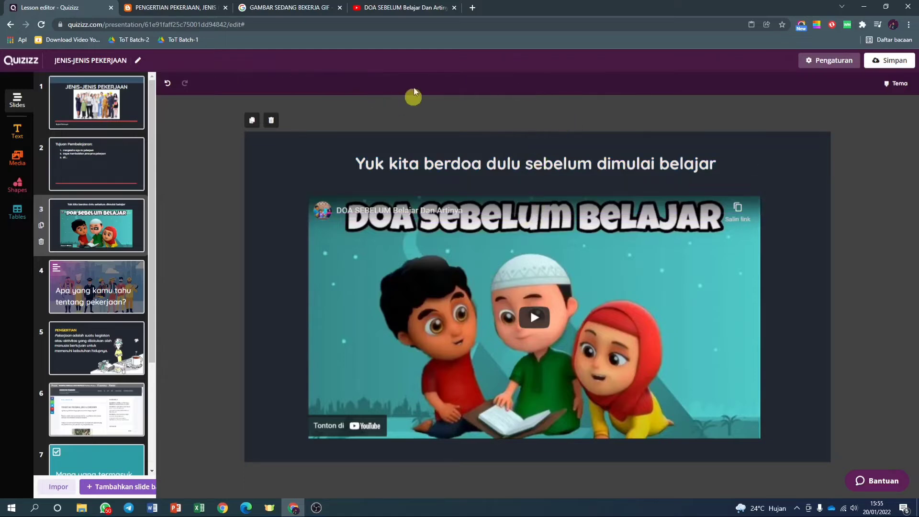
# Italicize the whole heading "Yuk kita berdoa dulu sebelum dimulai belajar".
pyautogui.click(539, 152)
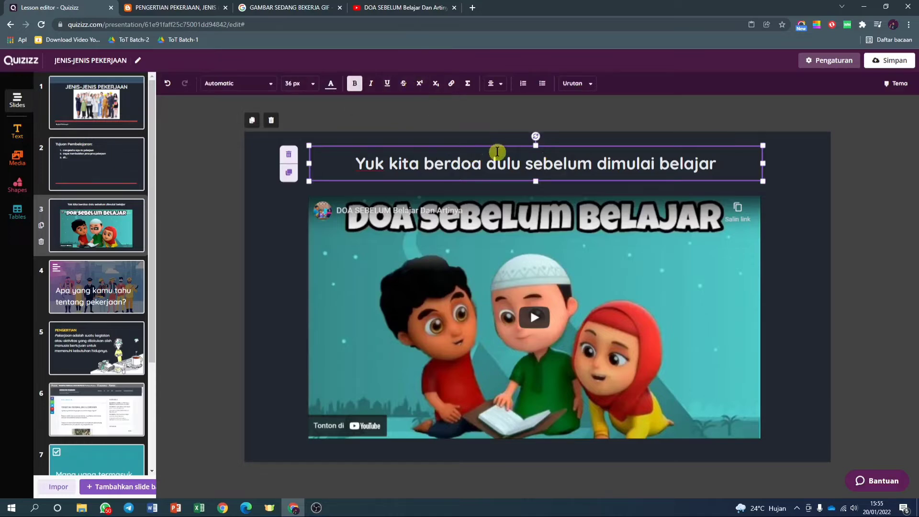
pyautogui.tripleClick(356, 152)
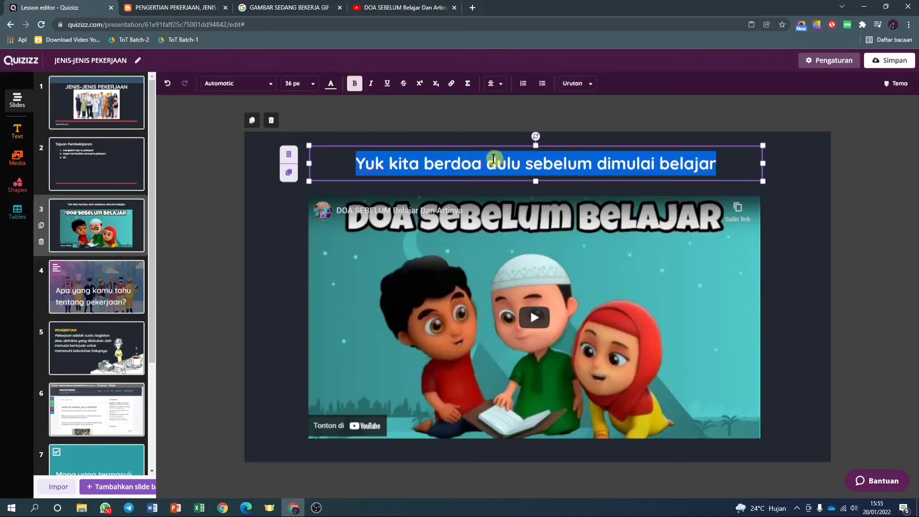
pyautogui.click(371, 84)
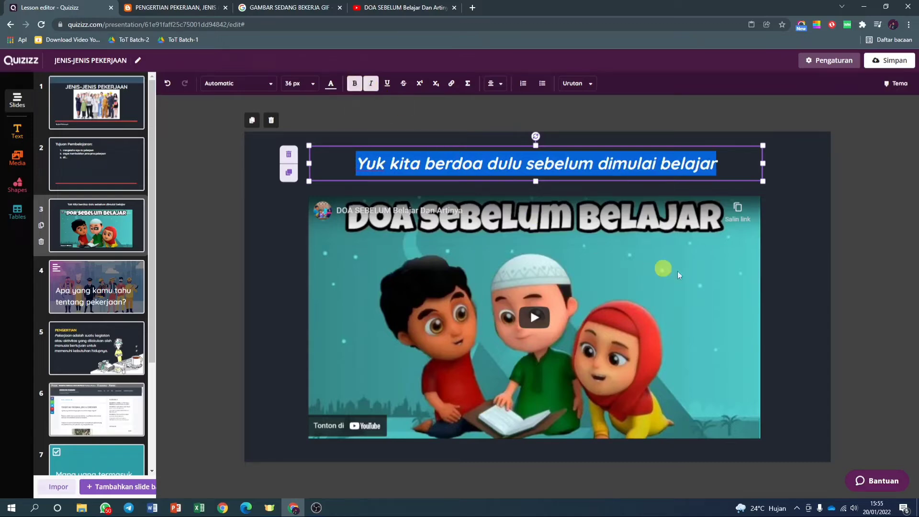
pyautogui.click(795, 271)
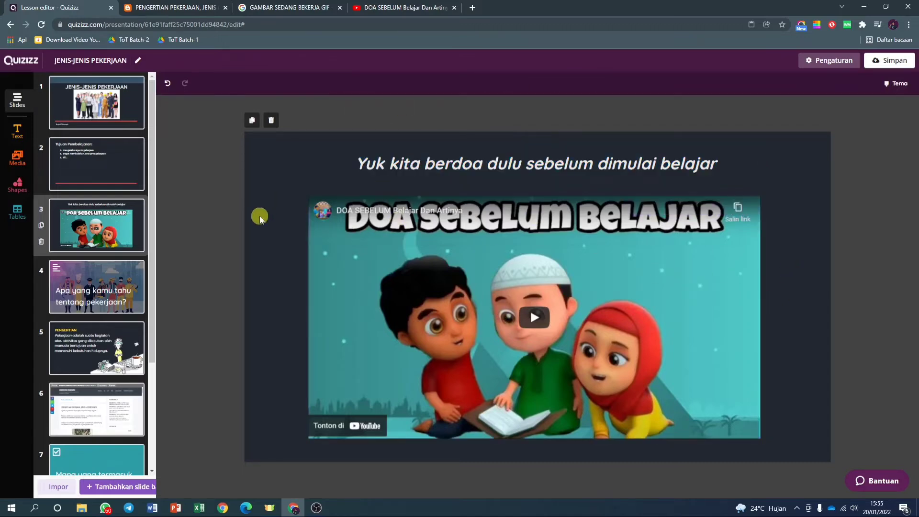
# Enlarge the prayer video to fill most of slide 3 below the heading, and nudge the heading slightly upward.
pyautogui.click(580, 318)
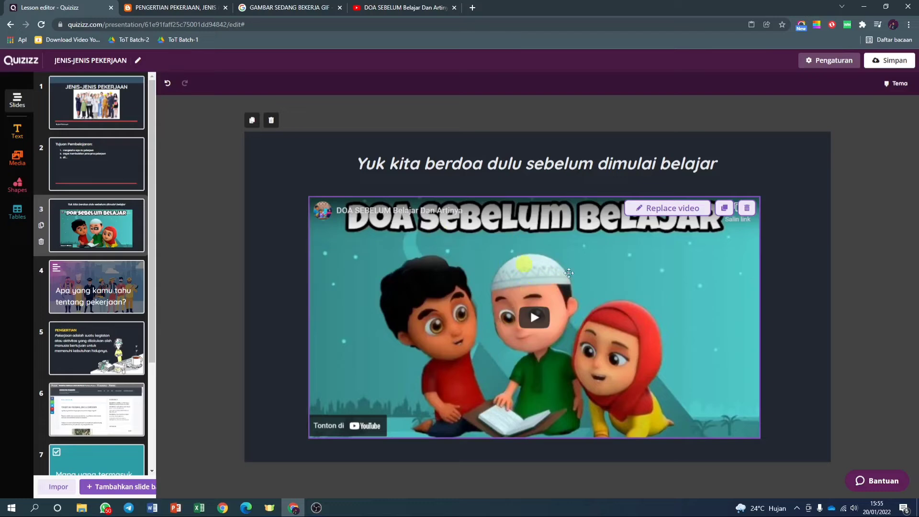
pyautogui.click(714, 231)
pyautogui.moveTo(762, 194); pyautogui.dragTo(782, 183)
pyautogui.moveTo(712, 235); pyautogui.dragTo(701, 247)
pyautogui.moveTo(769, 193); pyautogui.dragTo(792, 175)
pyautogui.moveTo(725, 246); pyautogui.dragTo(727, 248)
pyautogui.moveTo(640, 146); pyautogui.dragTo(634, 143)
pyautogui.click(878, 225)
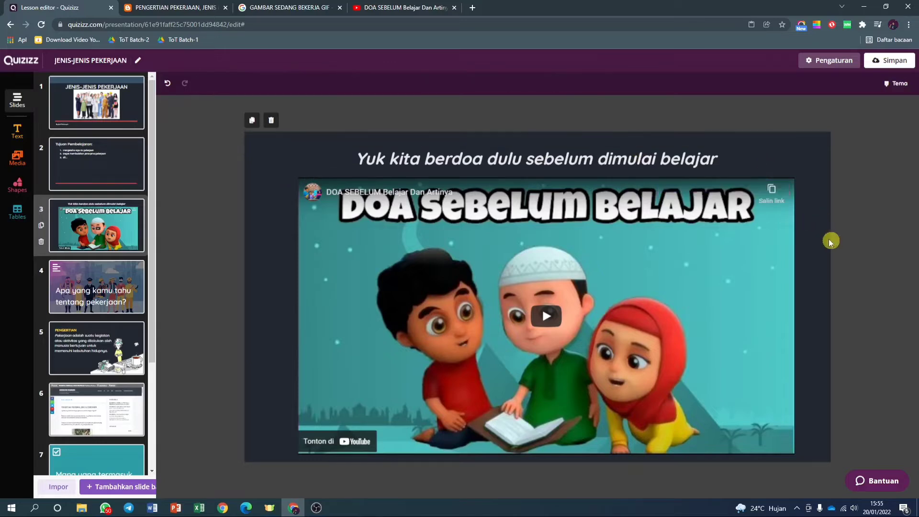
# Add a draw-type question after the last slide, the open-ended question on slide 9.
pyautogui.scroll(-3, 105, 379)
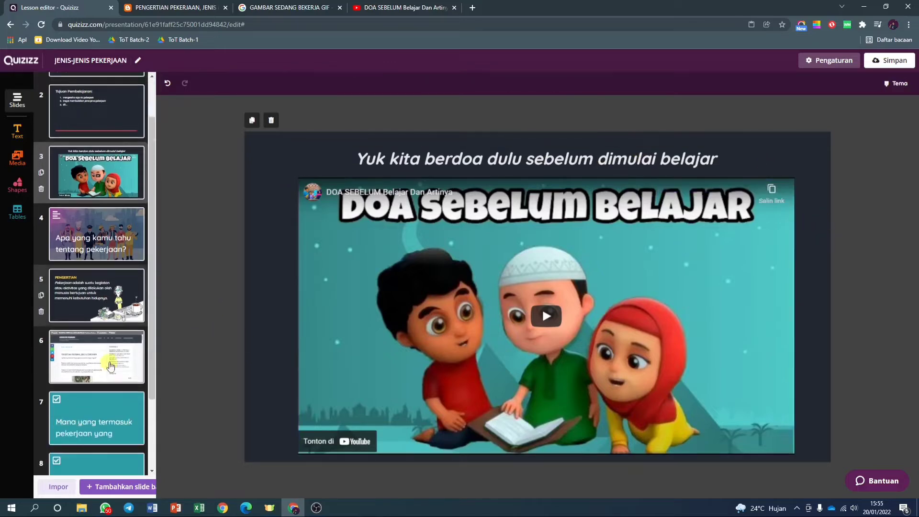
pyautogui.click(96, 438)
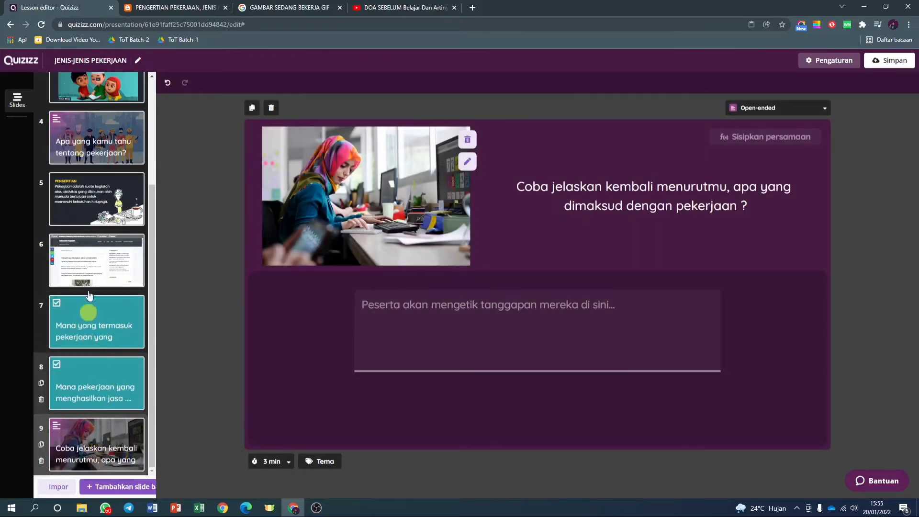
pyautogui.click(126, 312)
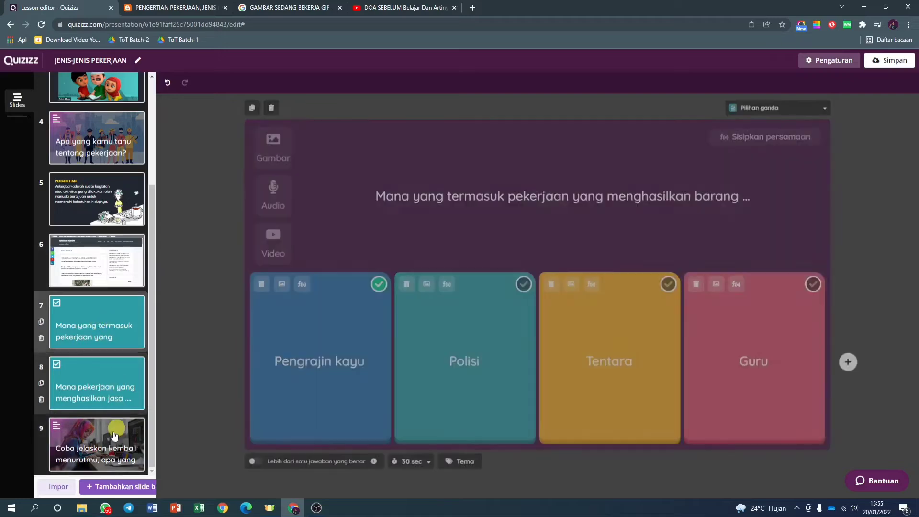
pyautogui.click(115, 437)
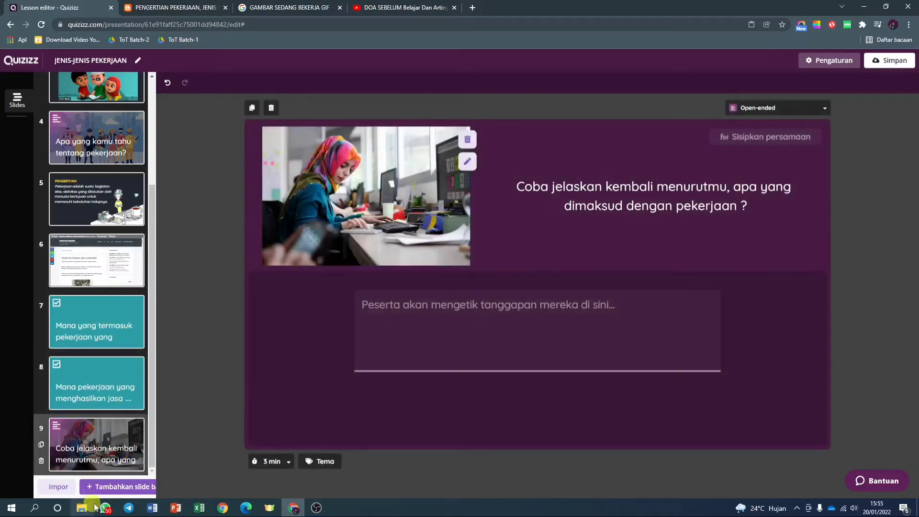
pyautogui.click(122, 486)
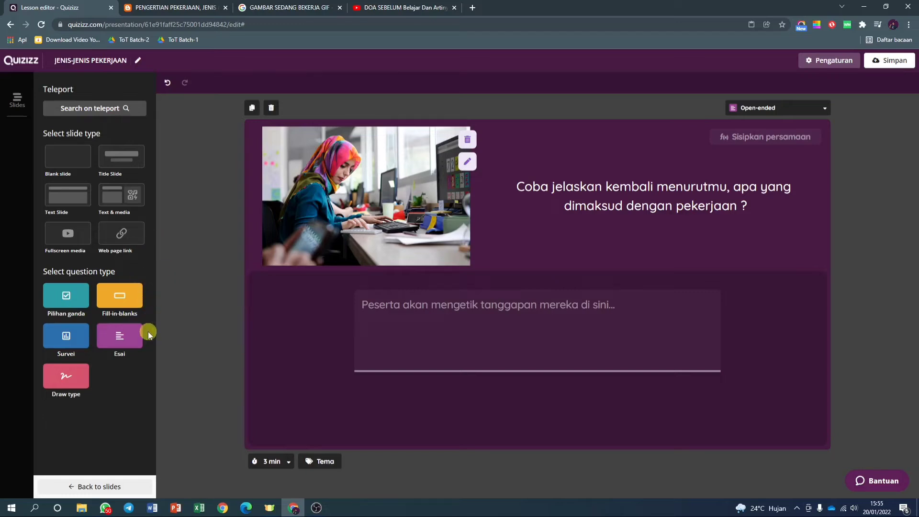
pyautogui.click(63, 379)
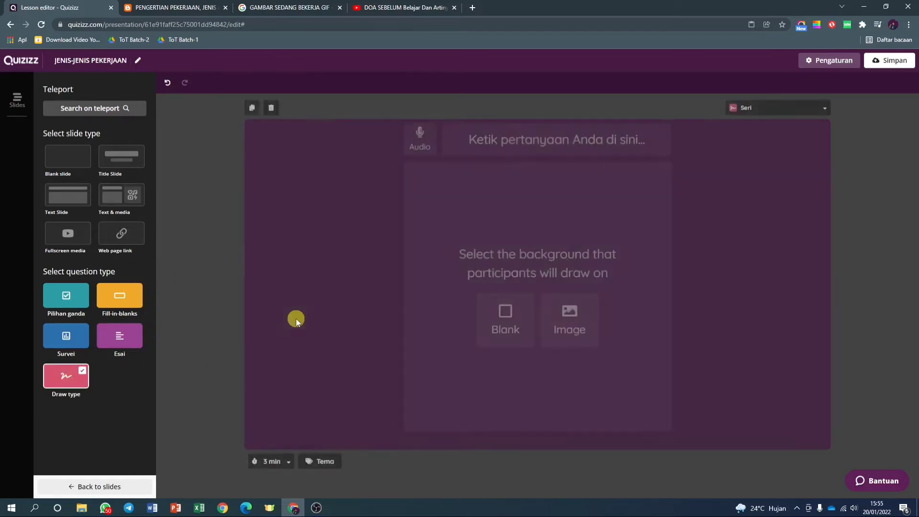
# Enter "silakan gambarkan ekspresi kamu belajar hari ini" as the draw question's text.
pyautogui.click(515, 146)
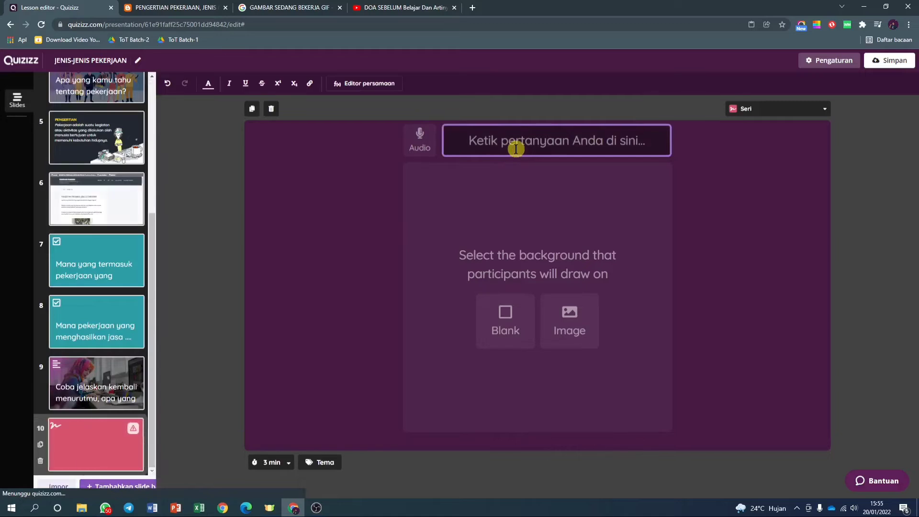
pyautogui.write('silakan ga')
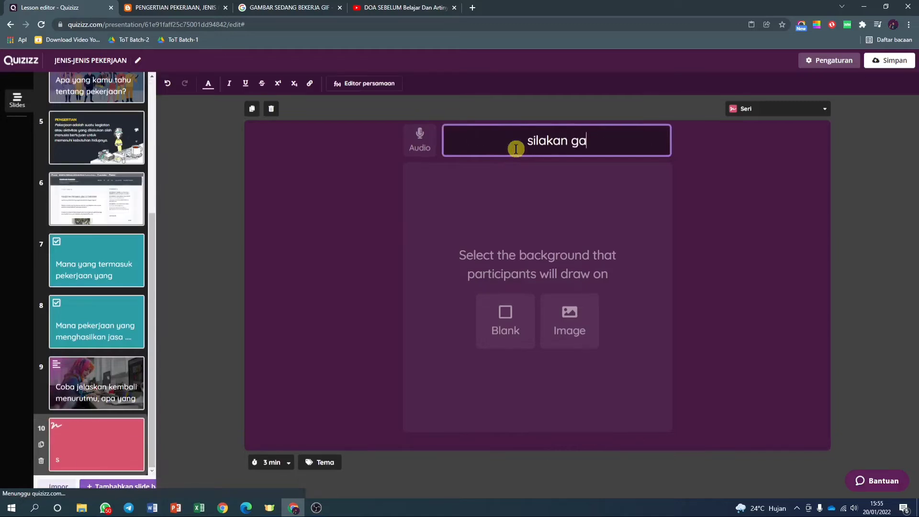
pyautogui.write('mbarkan ')
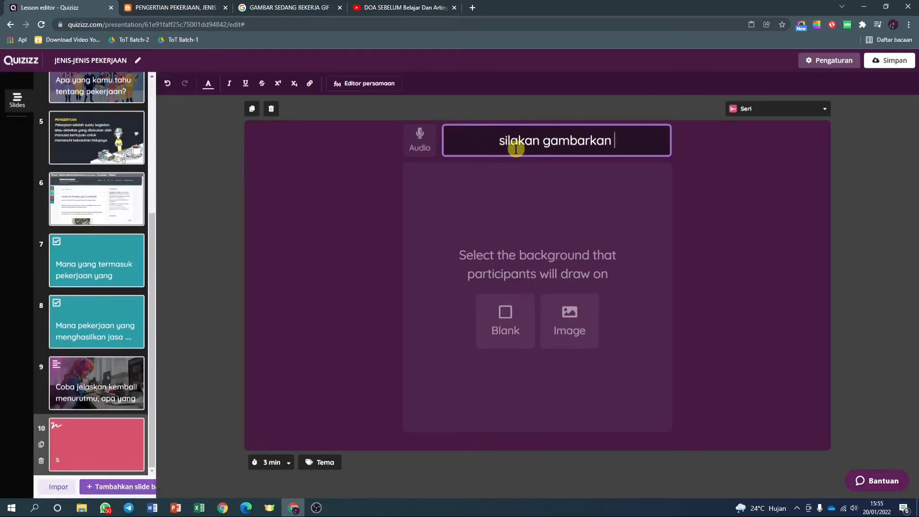
pyautogui.write('ekspr')
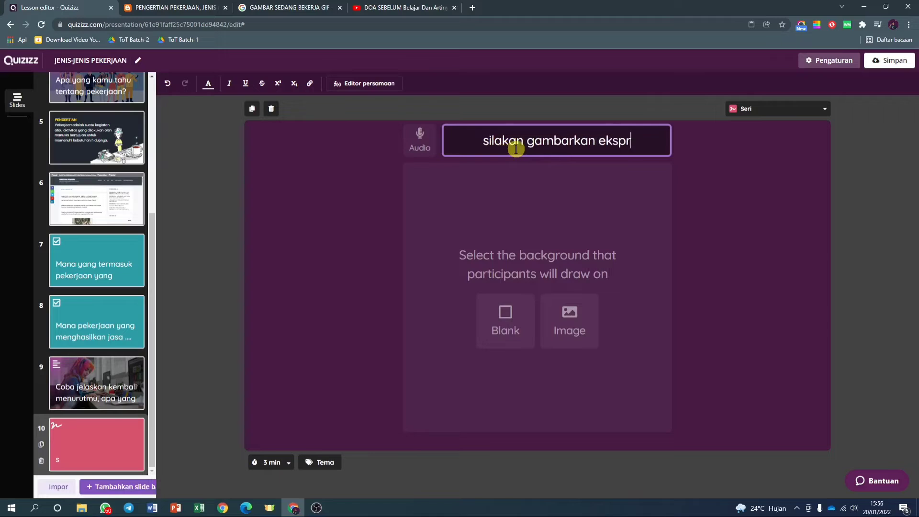
pyautogui.write('esi kam')
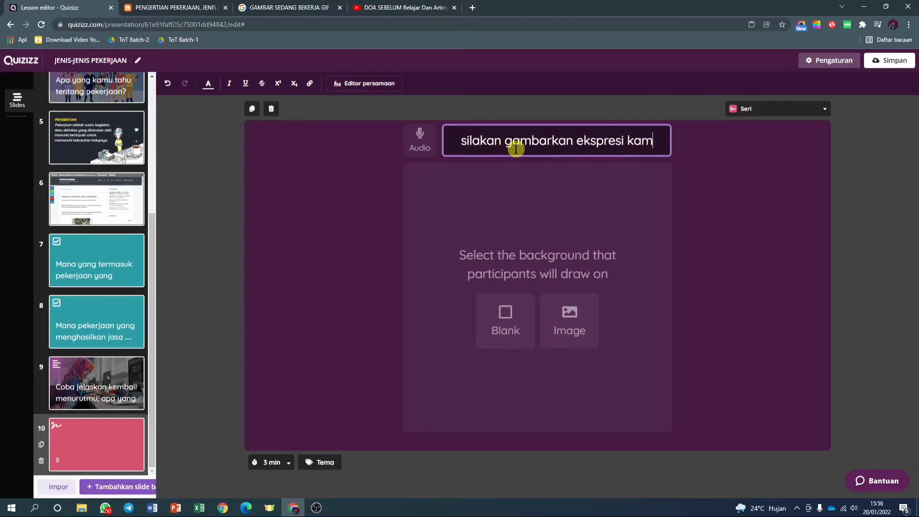
pyautogui.write('u belajar')
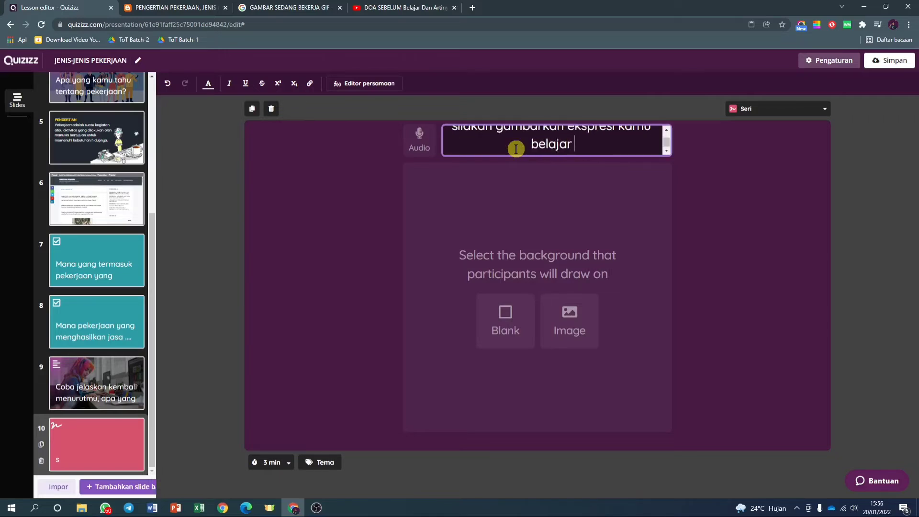
pyautogui.write(' hari ini')
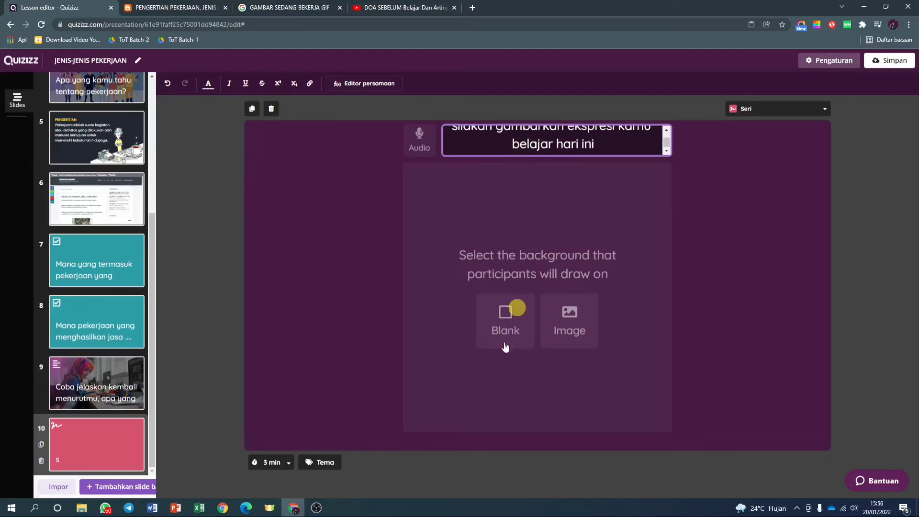
# Give the draw question a blank drawing background and open its trial canvas with the highlighter selected.
pyautogui.click(504, 325)
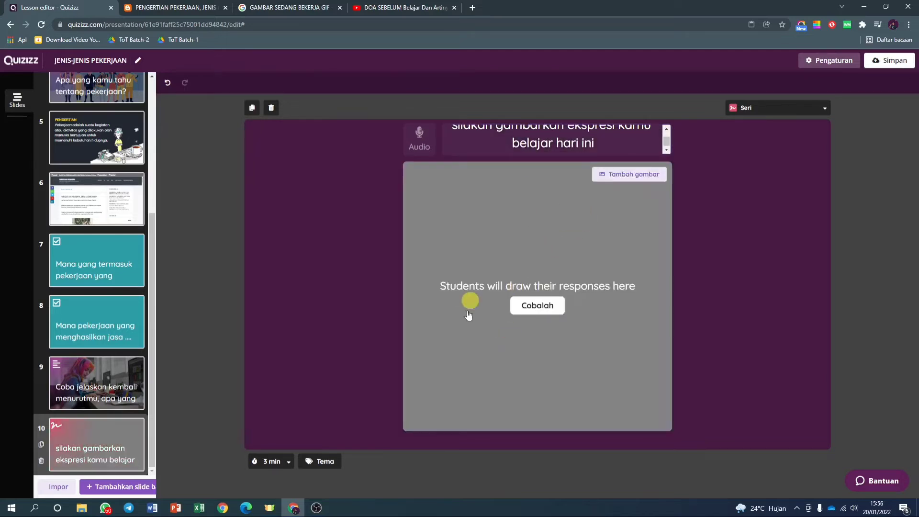
pyautogui.click(534, 313)
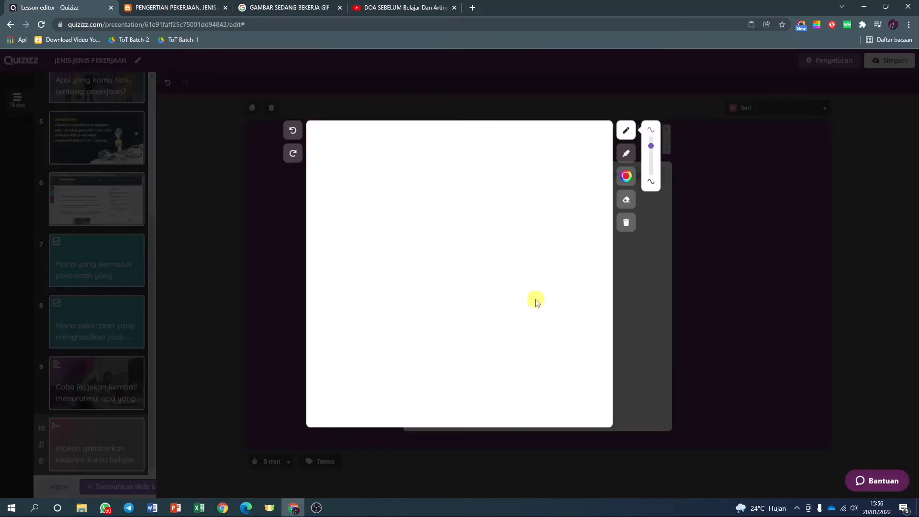
pyautogui.click(626, 153)
pyautogui.click(625, 176)
pyautogui.click(635, 206)
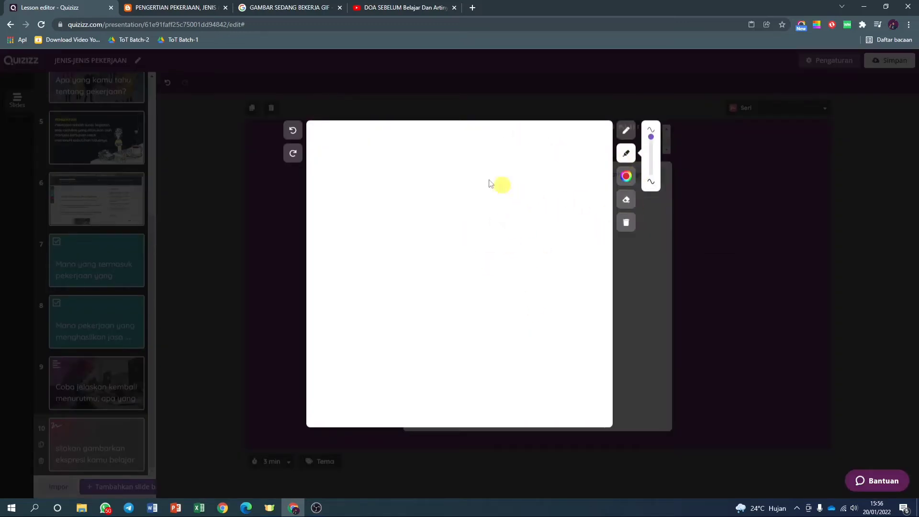
# Test the highlighter by sketching a round smiling face on the trial canvas, and clear the drawing.
pyautogui.moveTo(477, 180)
pyautogui.mouseDown()
pyautogui.moveTo(345, 205)
pyautogui.moveTo(460, 324)
pyautogui.mouseUp()
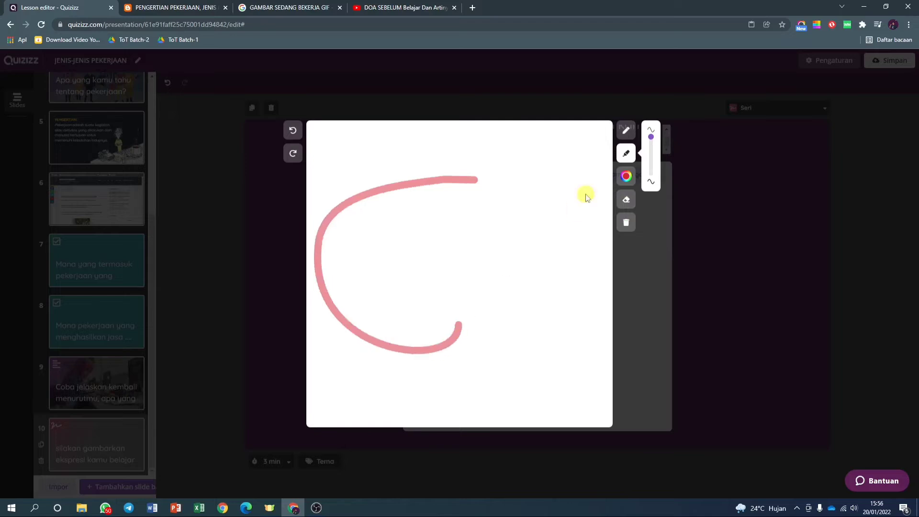
pyautogui.click(626, 222)
pyautogui.moveTo(465, 180)
pyautogui.mouseDown()
pyautogui.moveTo(381, 260)
pyautogui.moveTo(470, 324)
pyautogui.mouseUp()
pyautogui.moveTo(514, 300)
pyautogui.mouseDown()
pyautogui.moveTo(483, 181)
pyautogui.moveTo(450, 203)
pyautogui.mouseUp()
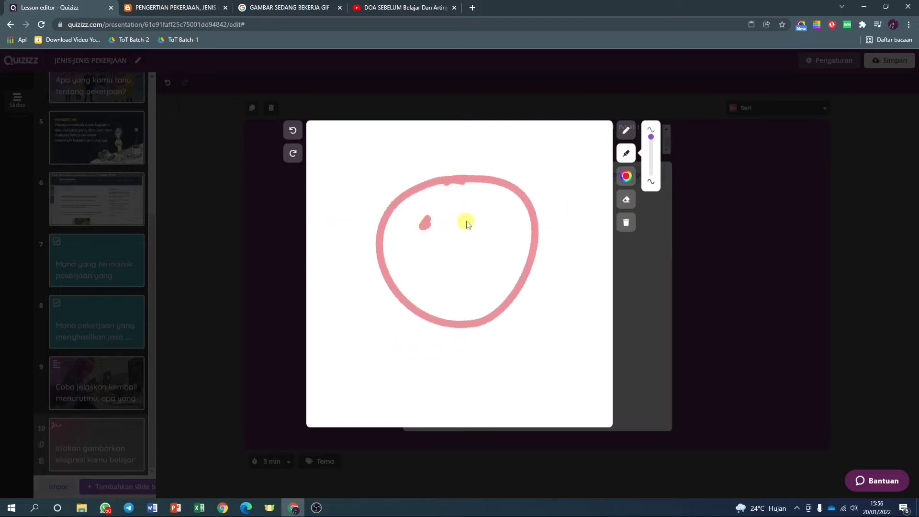
pyautogui.moveTo(413, 260)
pyautogui.mouseDown()
pyautogui.moveTo(496, 279)
pyautogui.moveTo(506, 268)
pyautogui.mouseUp()
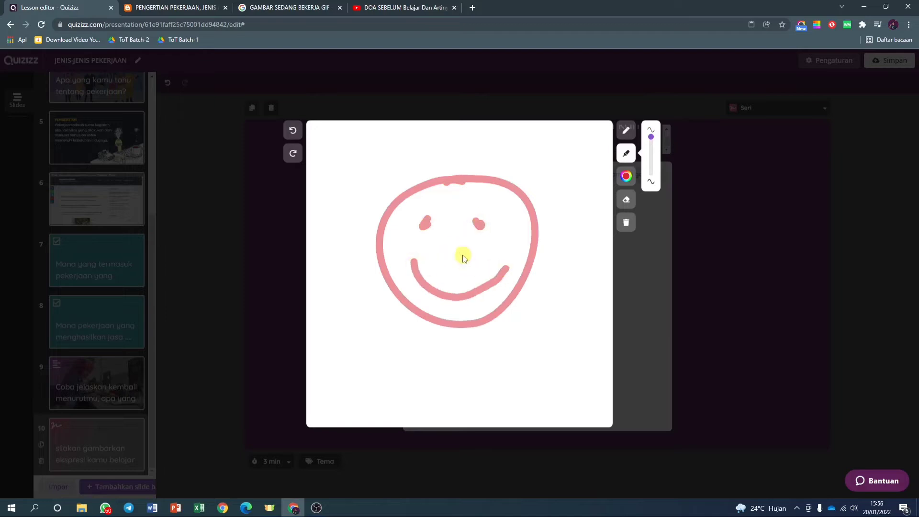
pyautogui.click(626, 223)
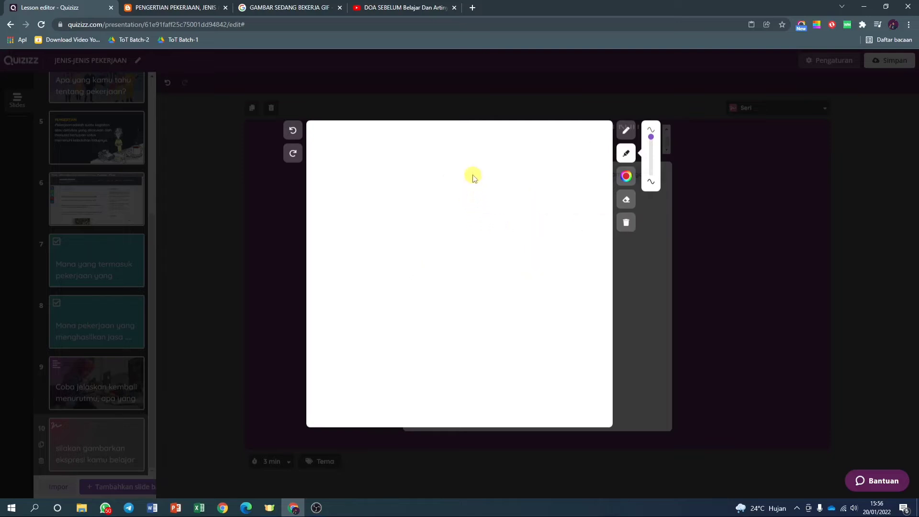
# Sketch a second trial face with an X-shaped eye, clear the drawing and close the trial canvas.
pyautogui.moveTo(469, 172)
pyautogui.mouseDown()
pyautogui.moveTo(388, 196)
pyautogui.moveTo(416, 339)
pyautogui.moveTo(535, 210)
pyautogui.moveTo(442, 175)
pyautogui.mouseUp()
pyautogui.moveTo(393, 221); pyautogui.dragTo(421, 234)
pyautogui.moveTo(410, 215); pyautogui.dragTo(388, 246)
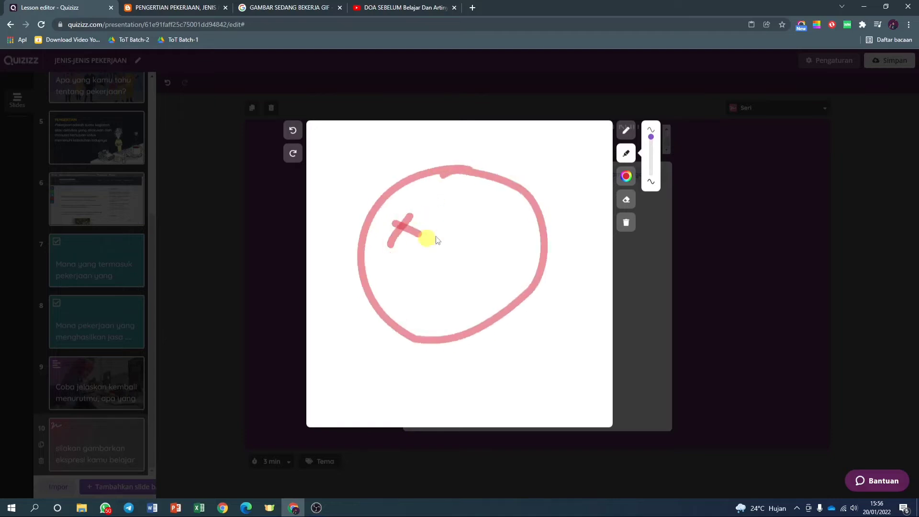
pyautogui.click(478, 223)
pyautogui.moveTo(477, 245); pyautogui.dragTo(472, 246)
pyautogui.moveTo(412, 304); pyautogui.dragTo(500, 286)
pyautogui.click(622, 225)
pyautogui.click(842, 185)
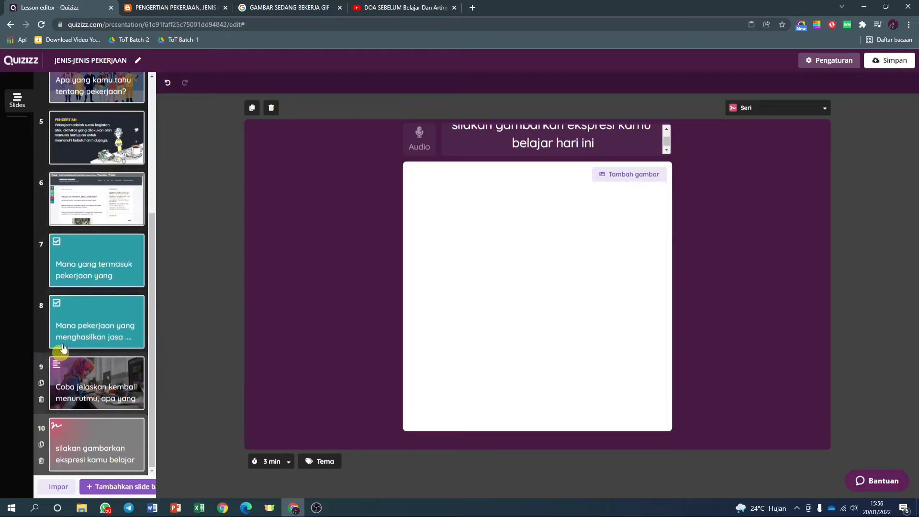
# Add a web page link slide after the draw question on slide 10.
pyautogui.click(108, 487)
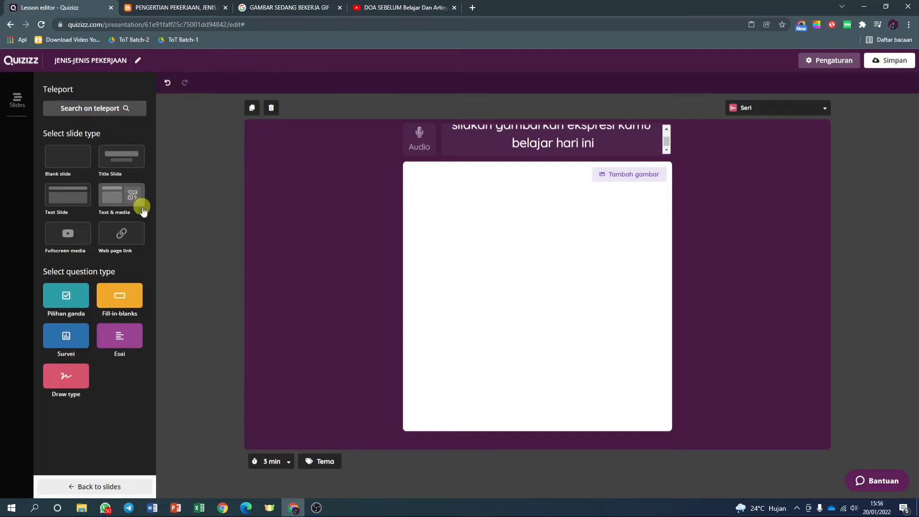
pyautogui.click(119, 236)
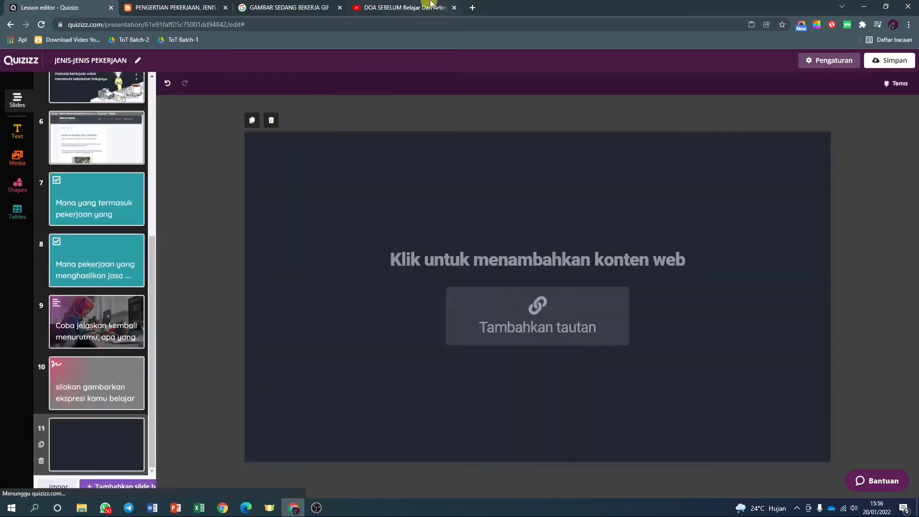
# Switch to Google Drive in a new browser tab and open the "Pengimbasan ToT Batch 2" folder.
pyautogui.click(473, 8)
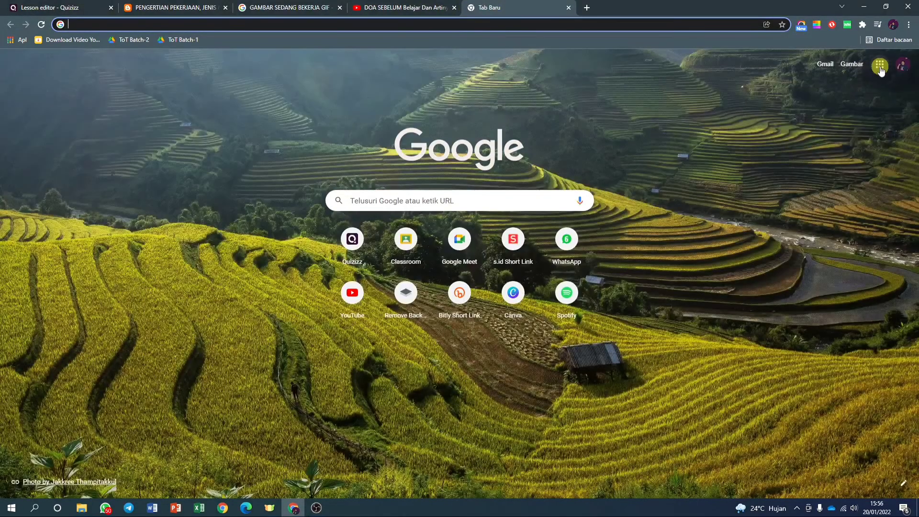
pyautogui.click(879, 64)
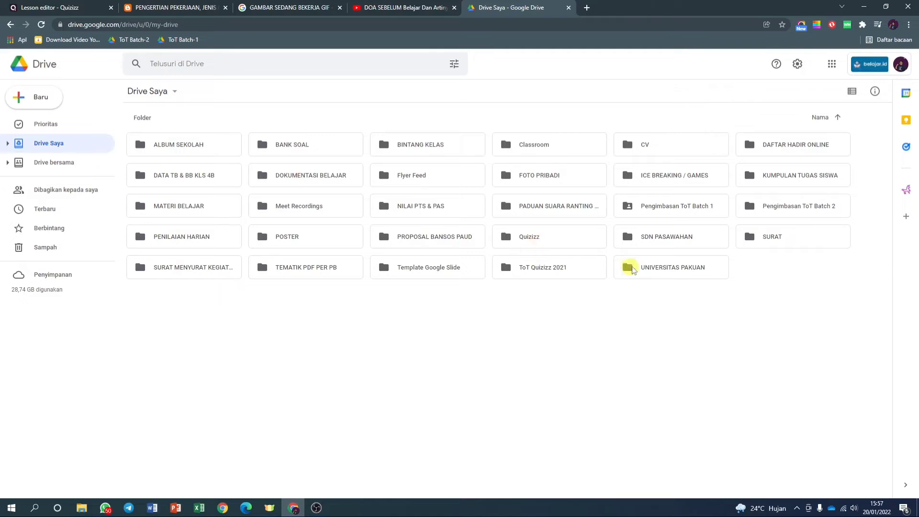
pyautogui.click(798, 208)
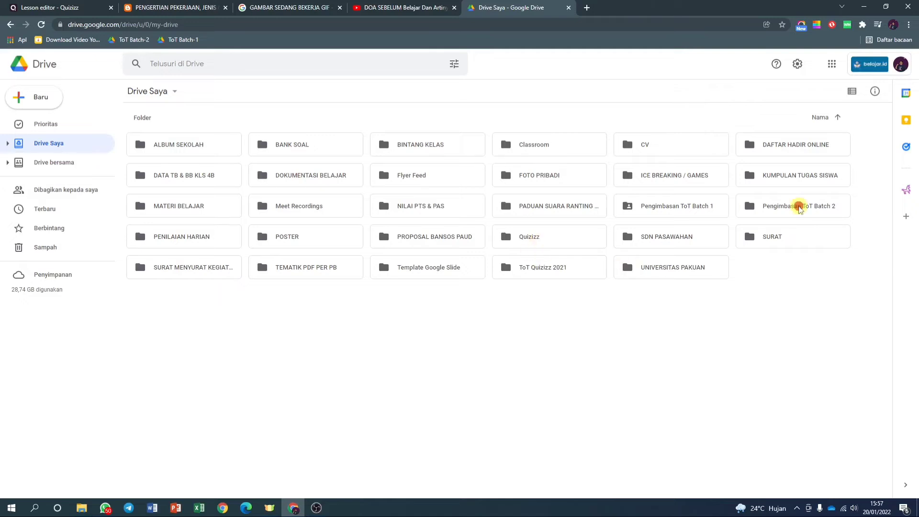
pyautogui.doubleClick(454, 238)
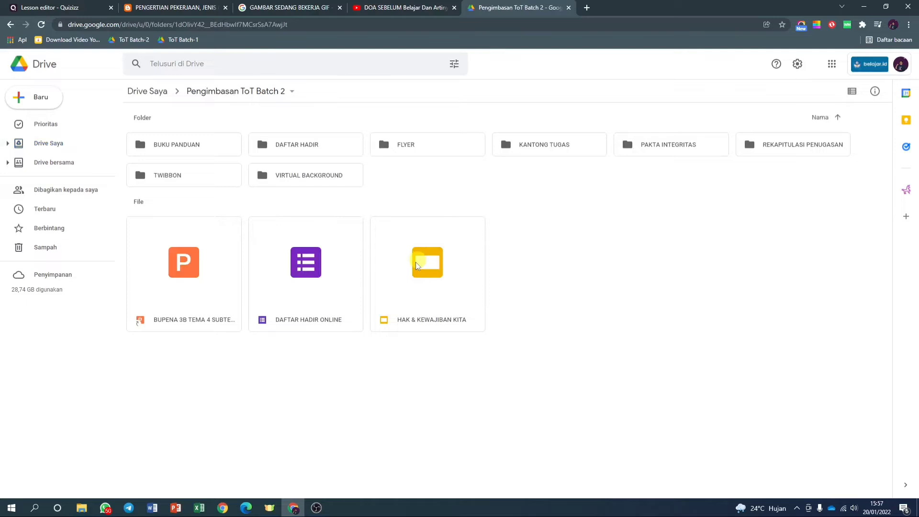
# Open the DAFTAR HADIR ONLINE form from the Drive folder and copy its full sharing link.
pyautogui.doubleClick(308, 262)
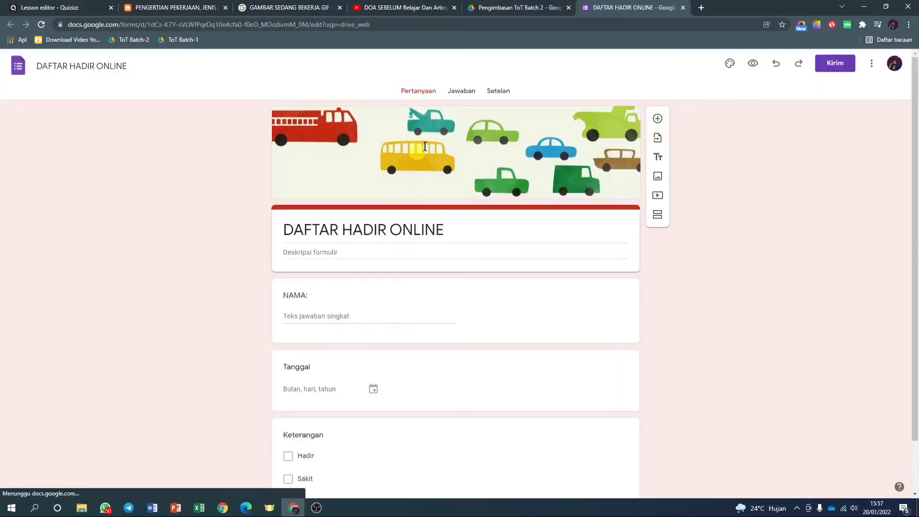
pyautogui.click(831, 66)
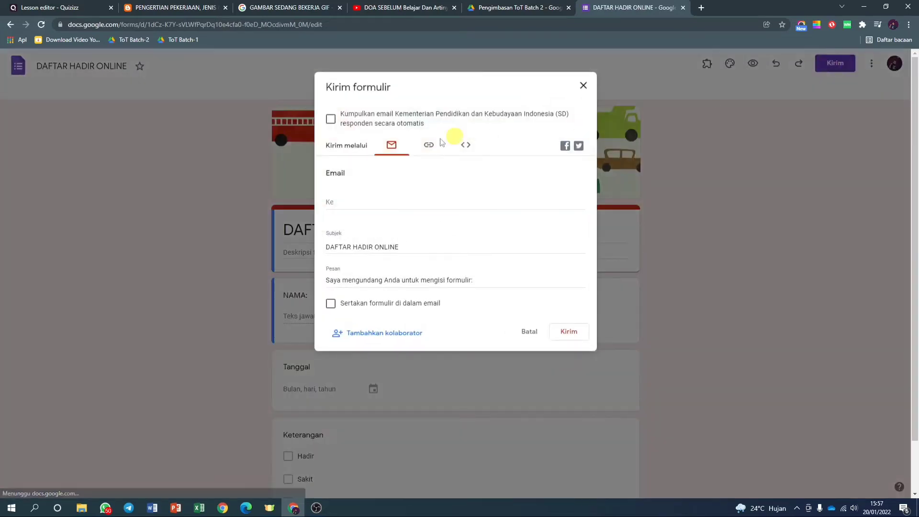
pyautogui.click(429, 145)
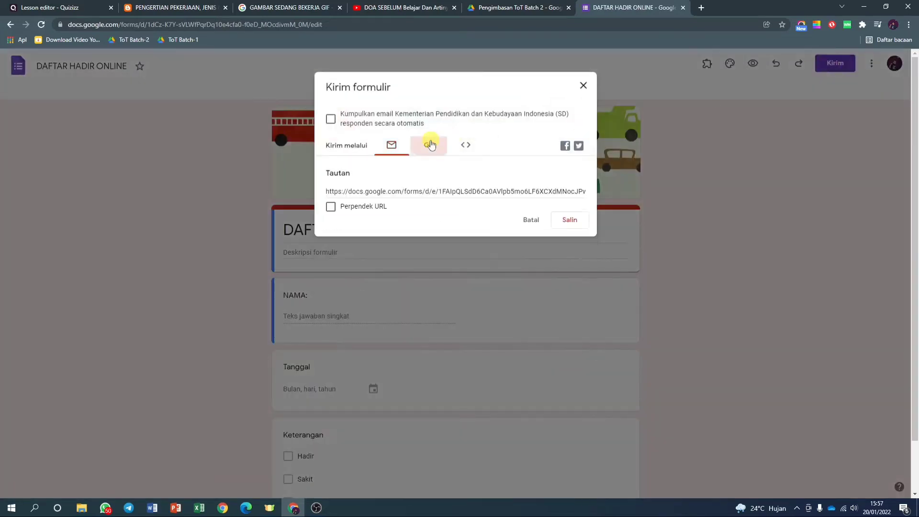
pyautogui.click(564, 221)
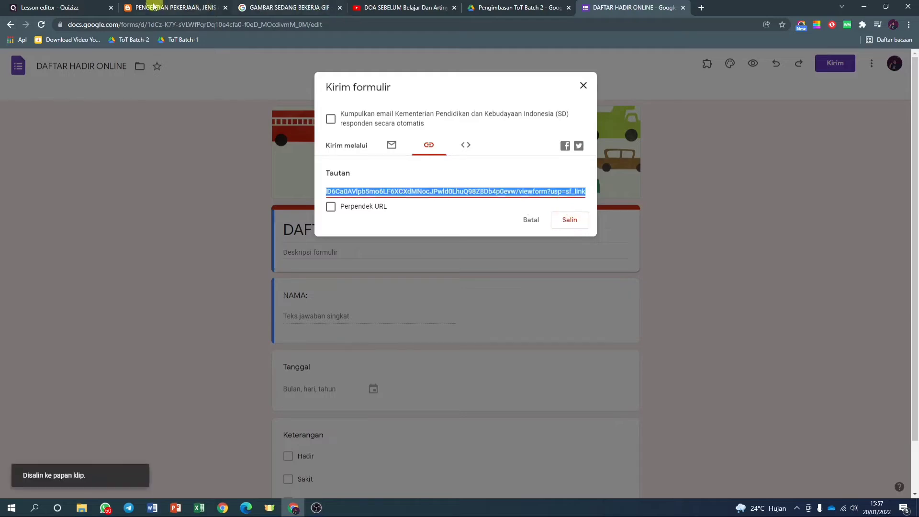
# Try to add the form's full link as web content on slide 11 of the Quizizz lesson, and discard it.
pyautogui.click(71, 13)
pyautogui.click(502, 306)
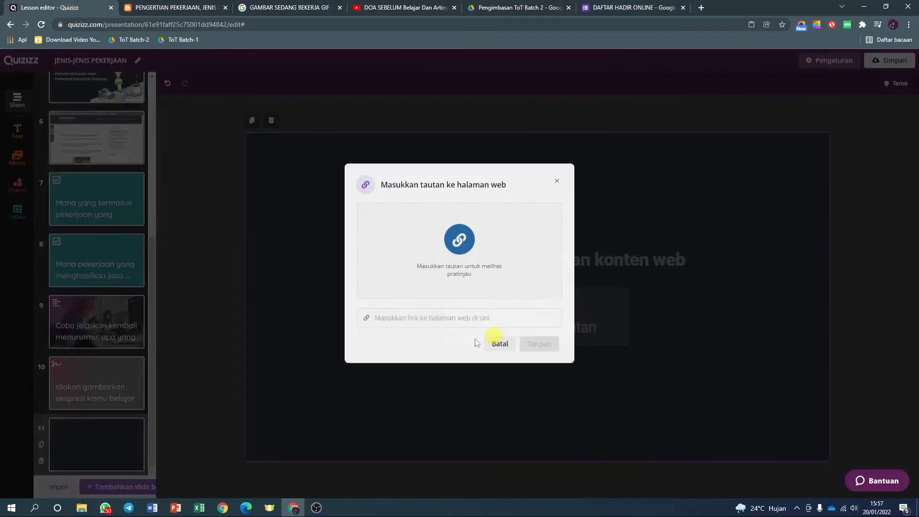
pyautogui.rightClick(427, 304)
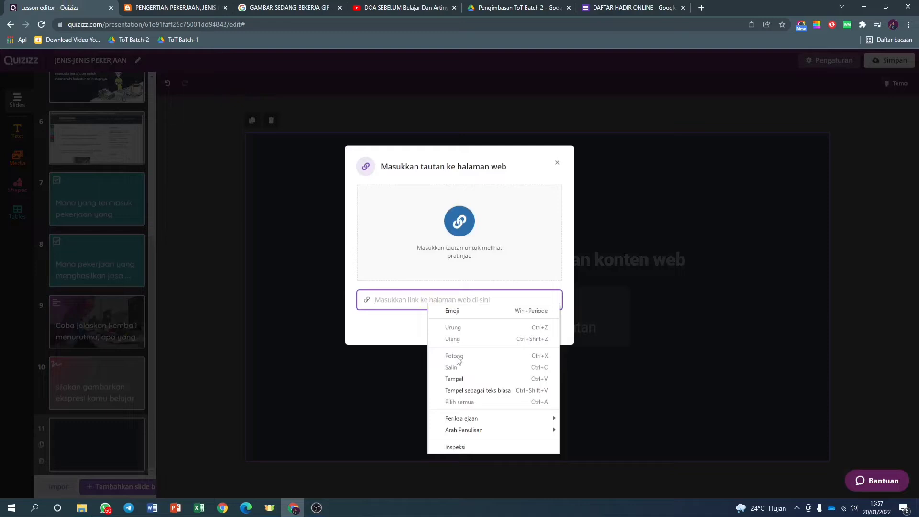
pyautogui.click(455, 378)
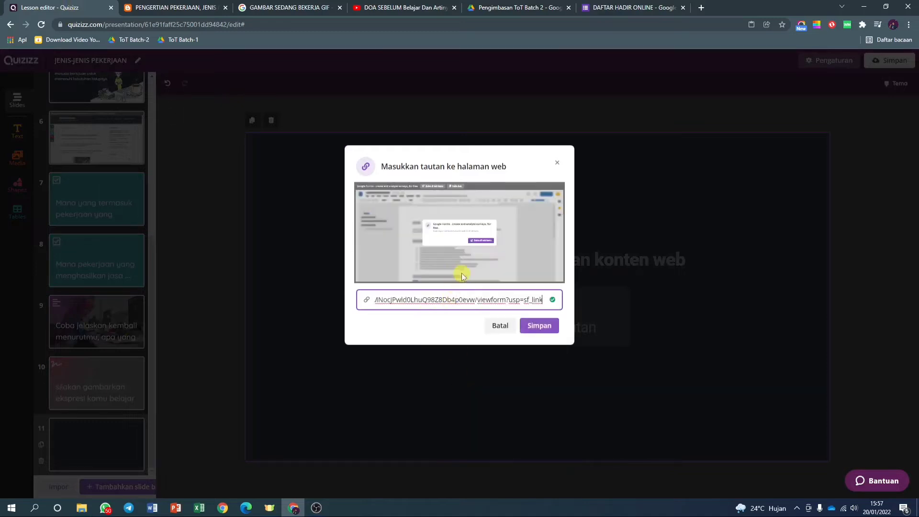
pyautogui.click(500, 326)
# Back in the form's sharing dialog, shorten the URL, check the HTML embed code, and copy the short link.
pyautogui.click(663, 3)
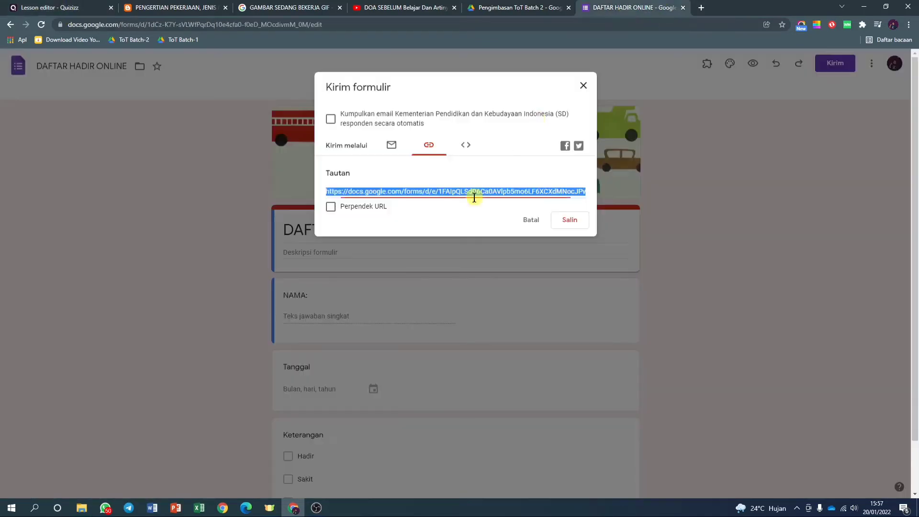
pyautogui.click(331, 207)
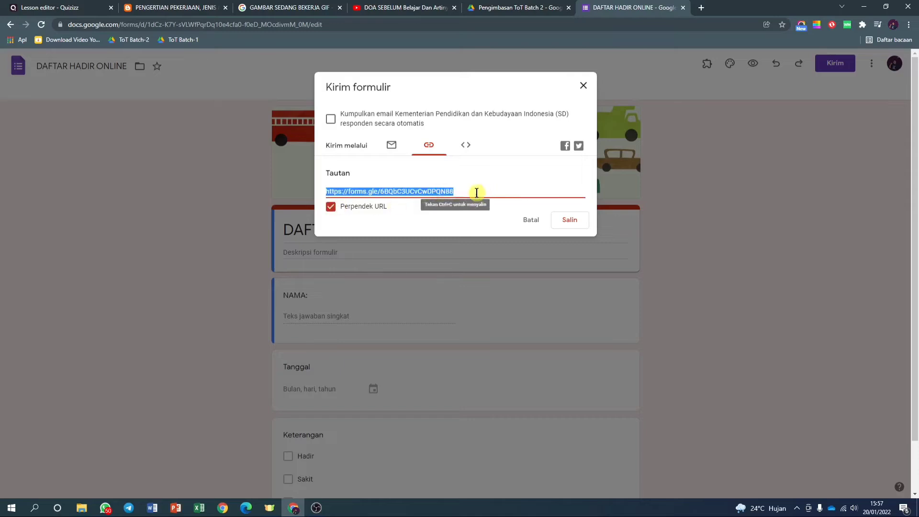
pyautogui.click(465, 145)
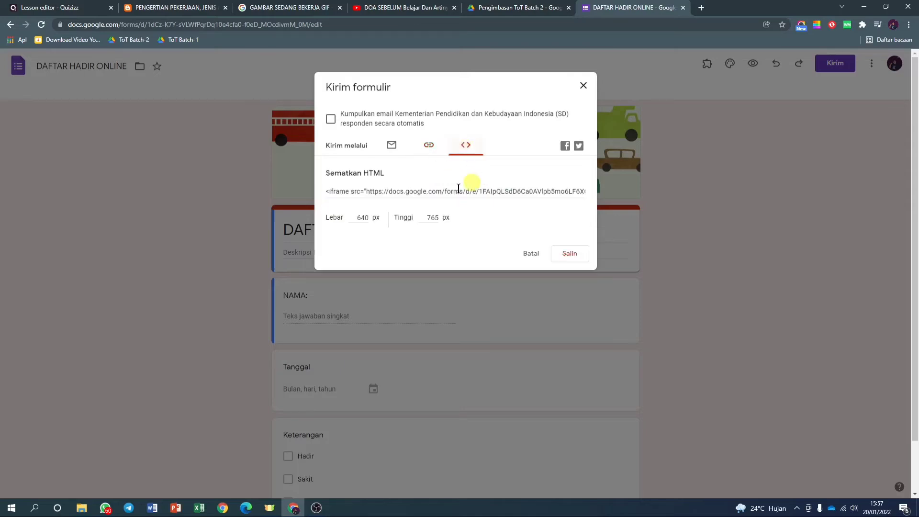
pyautogui.click(437, 190)
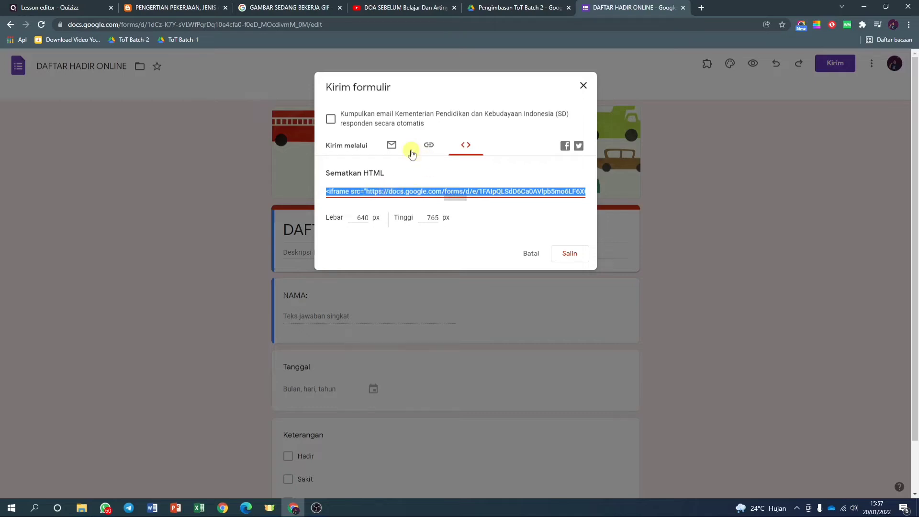
pyautogui.click(429, 145)
pyautogui.click(331, 207)
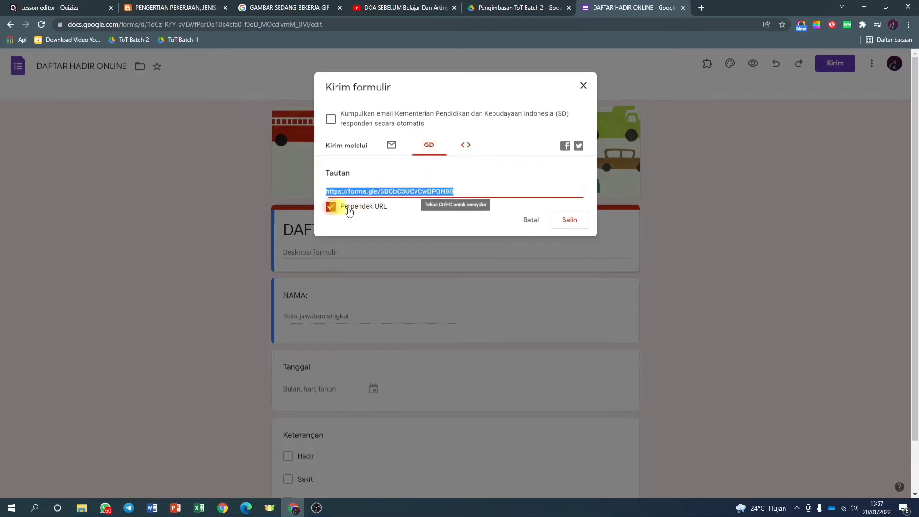
pyautogui.click(560, 219)
# Try the shortened form link as web content on slide 11 of the Quizizz lesson, and close without saving.
pyautogui.click(65, 4)
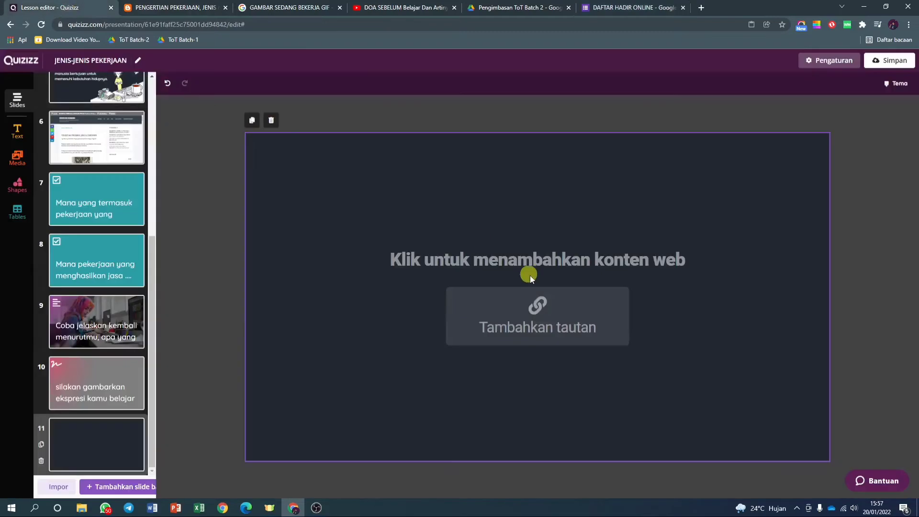
pyautogui.click(530, 298)
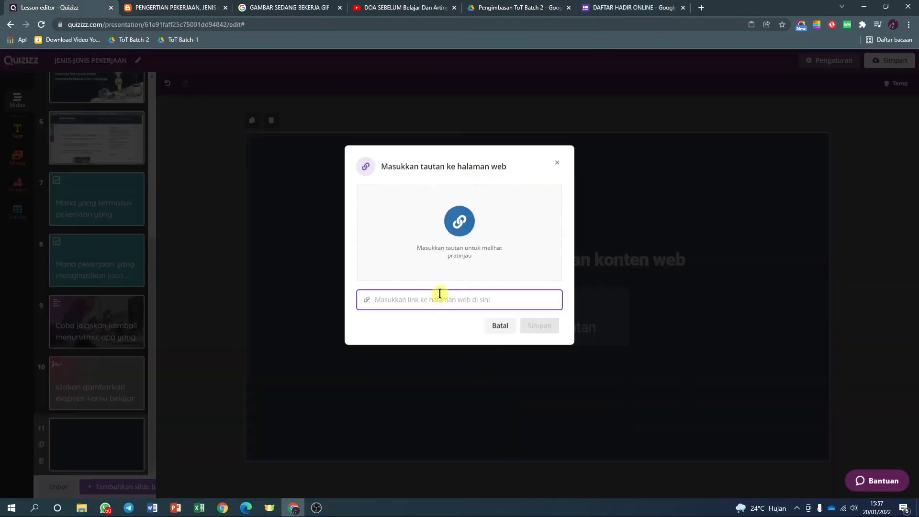
pyautogui.hotkey('ctrl', 'v')
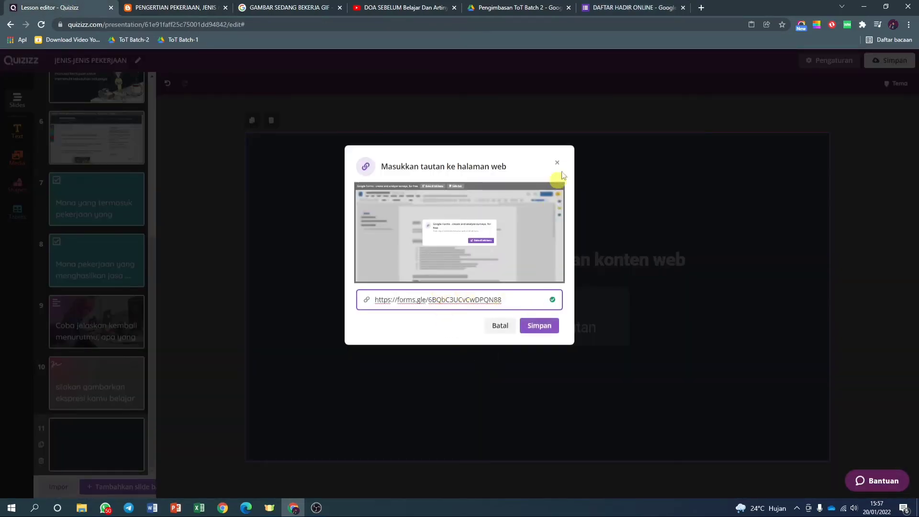
pyautogui.click(557, 162)
# Close the form's sharing dialog and return to the Drive Saya root folder in Google Drive.
pyautogui.click(611, 8)
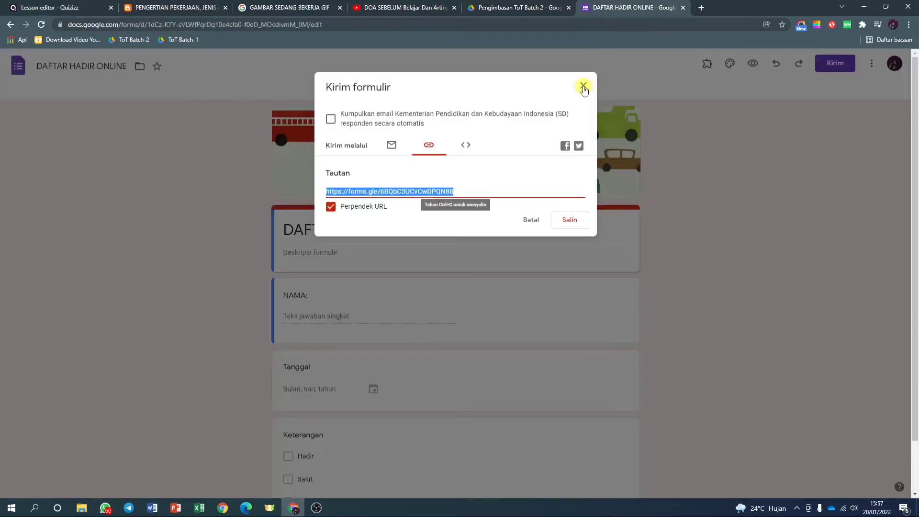
pyautogui.click(583, 87)
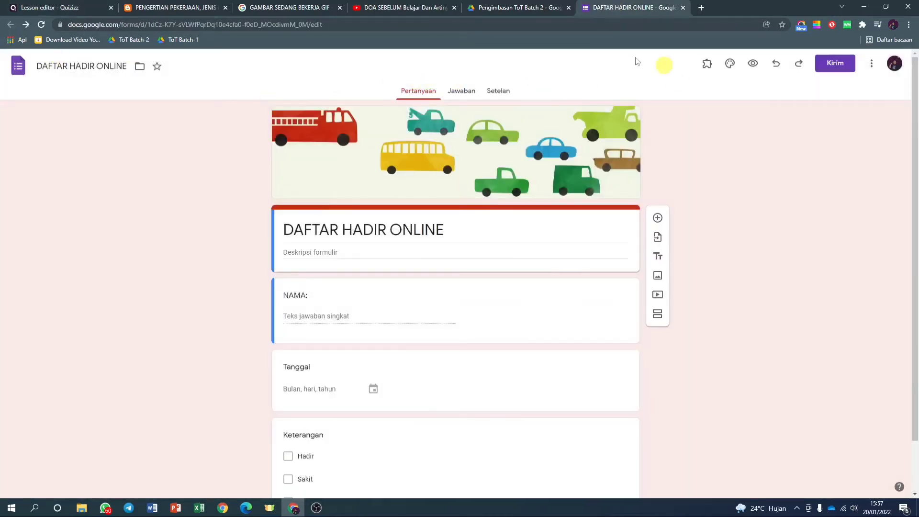
pyautogui.click(494, 7)
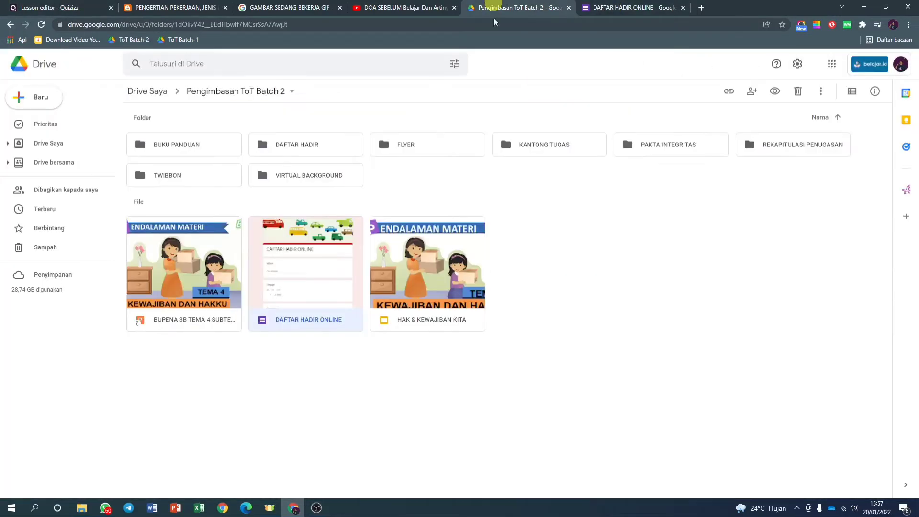
pyautogui.click(11, 25)
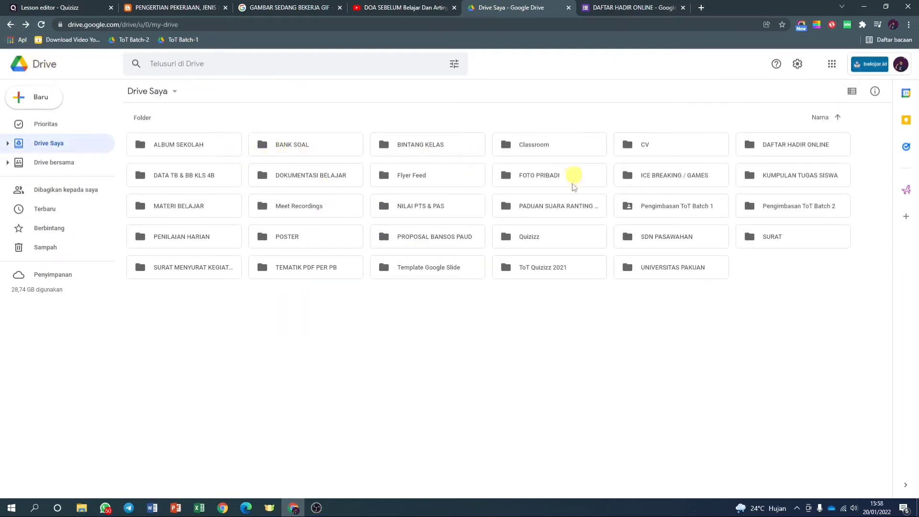
pyautogui.doubleClick(778, 143)
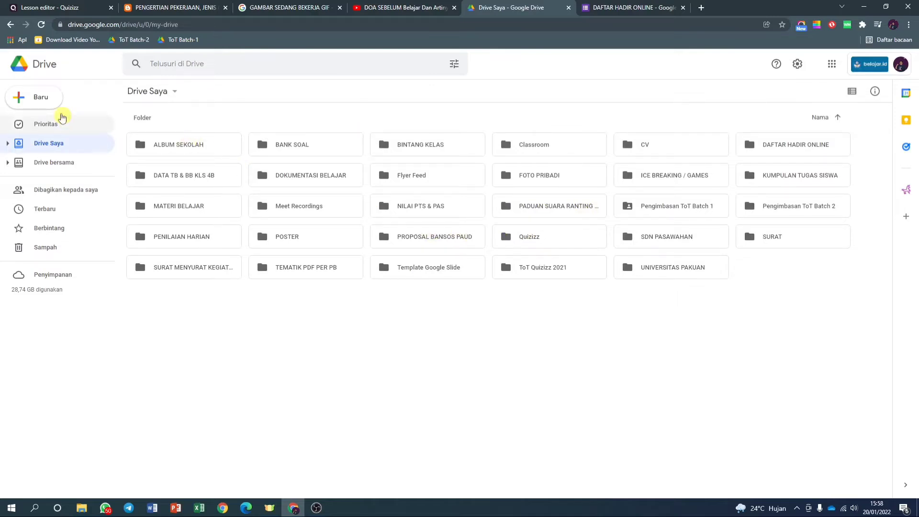
# Create a blank Google Form from Drive Saya and close the old DAFTAR HADIR ONLINE form.
pyautogui.click(41, 97)
pyautogui.click(86, 208)
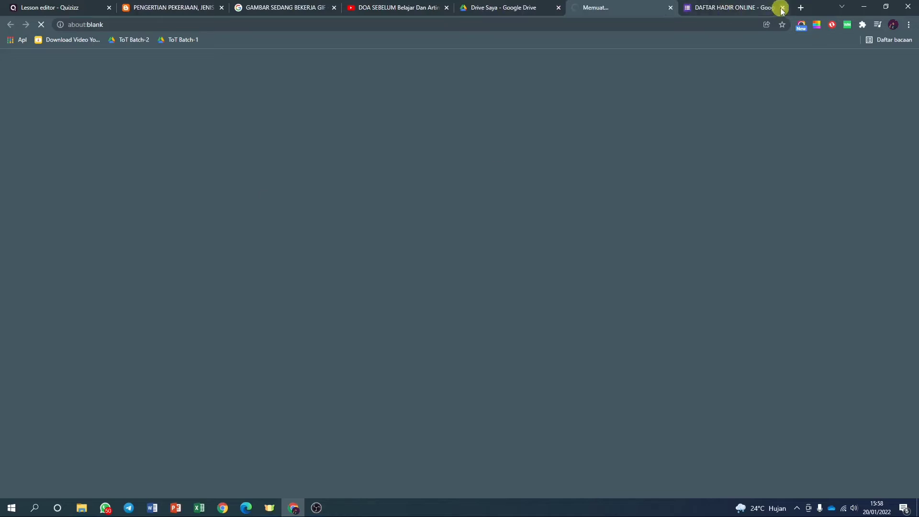
pyautogui.click(782, 8)
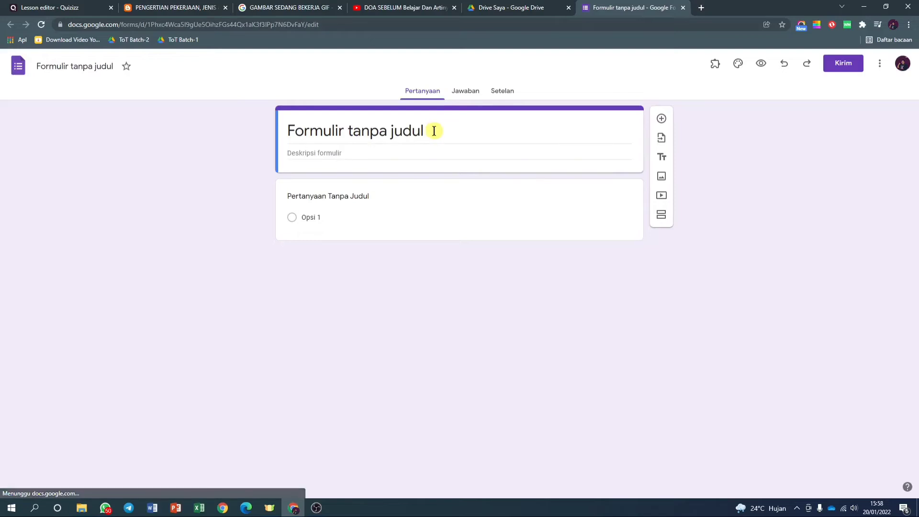
# Replace the form's title with "DAFTAR HADIR ONLINE KELAS 4 SDN PASAWAHAN".
pyautogui.moveTo(431, 130); pyautogui.dragTo(256, 133)
pyautogui.write('DA')
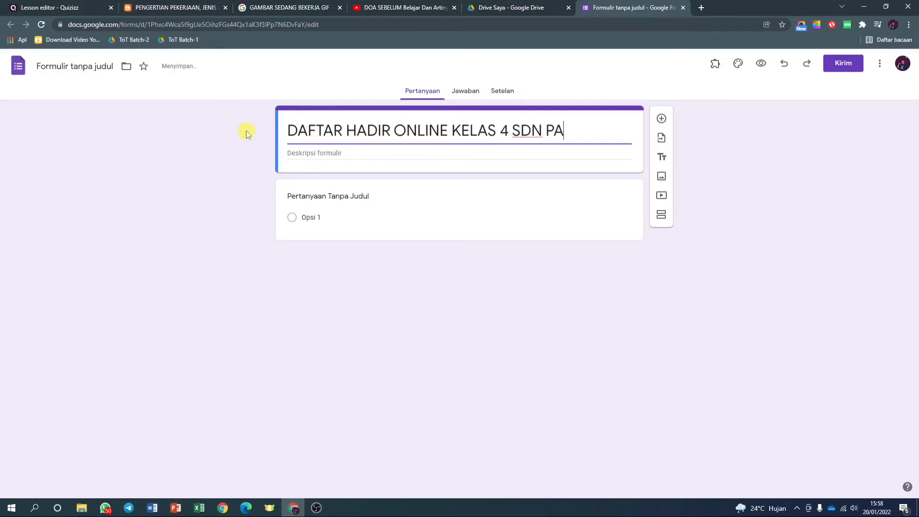
pyautogui.write('WAHAN')
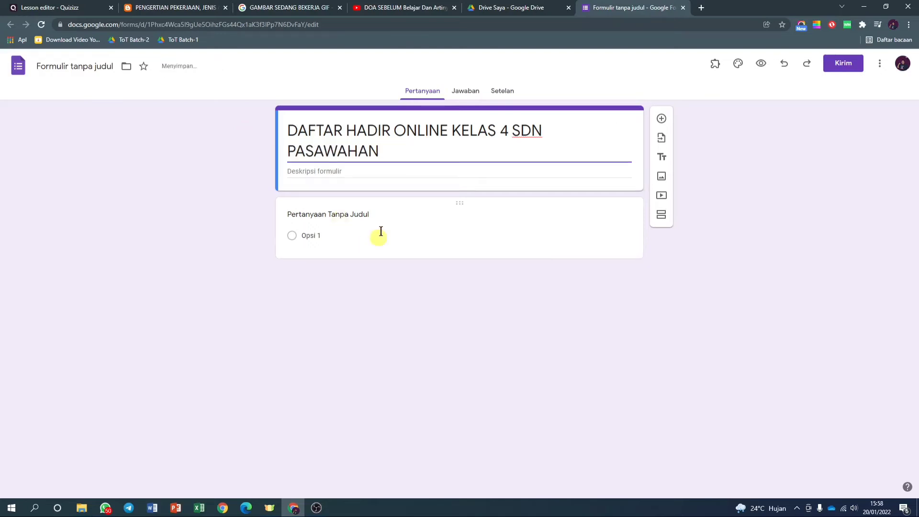
# Turn the first question into a required short-answer question titled "NAMA SISWA".
pyautogui.click(381, 220)
pyautogui.write('NAMA')
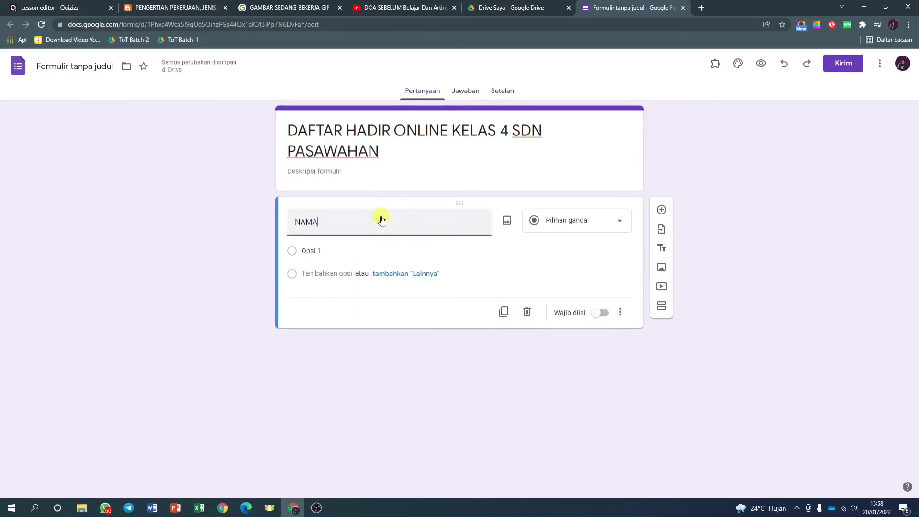
pyautogui.write(' SISWA')
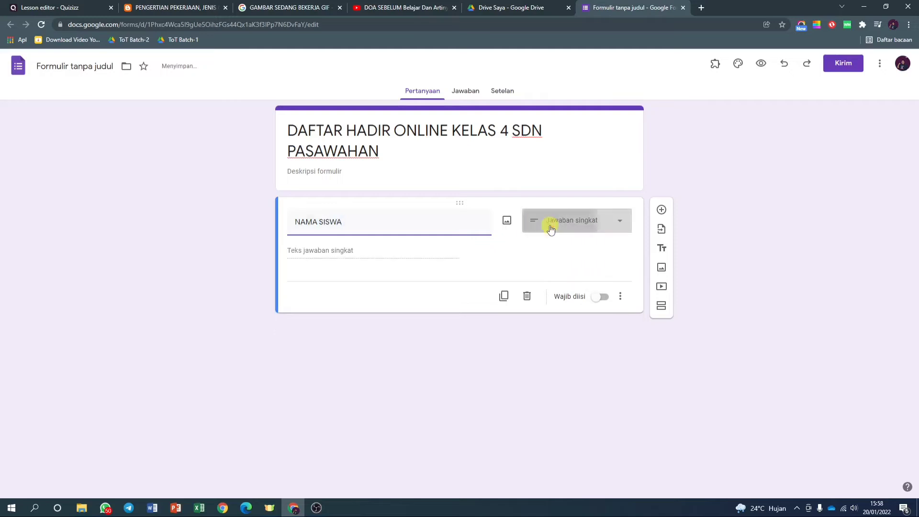
pyautogui.click(551, 226)
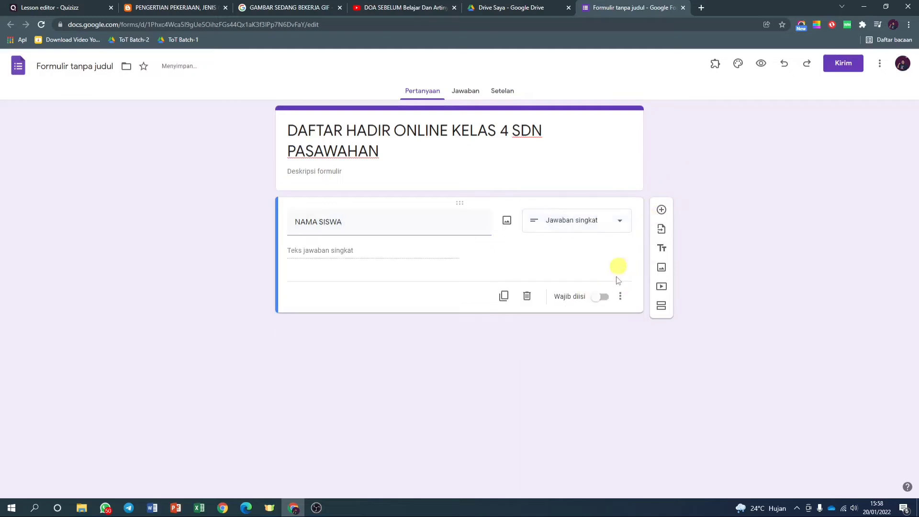
pyautogui.click(600, 297)
# Add a required second question titled "KELAS" with the short-answer type (Jawaban singkat).
pyautogui.click(661, 210)
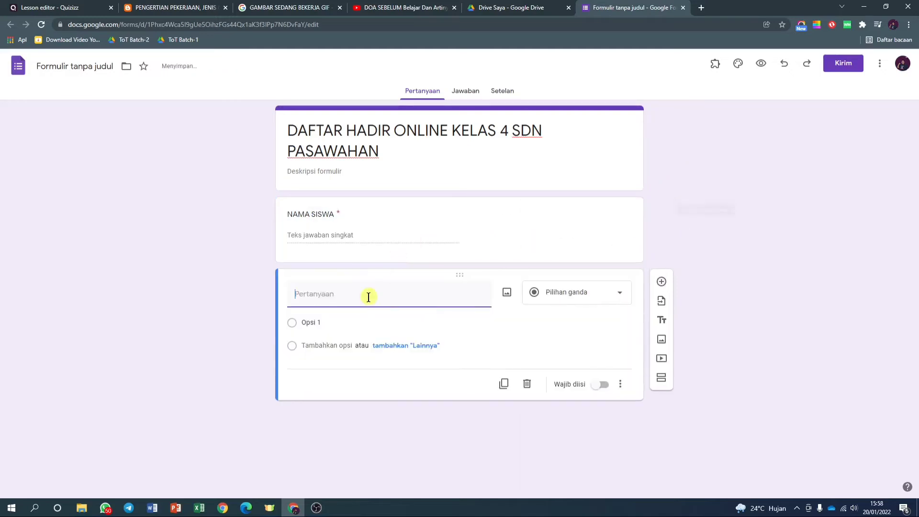
pyautogui.write('KELAS')
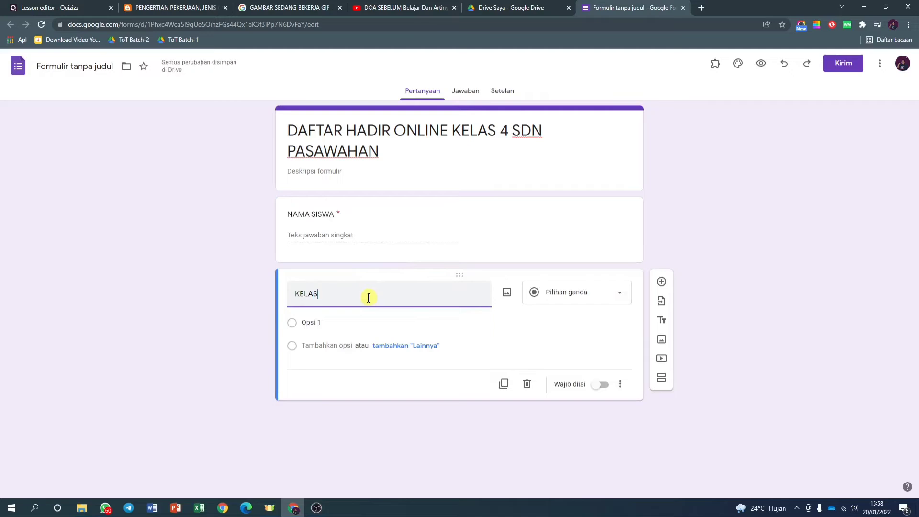
pyautogui.click(607, 295)
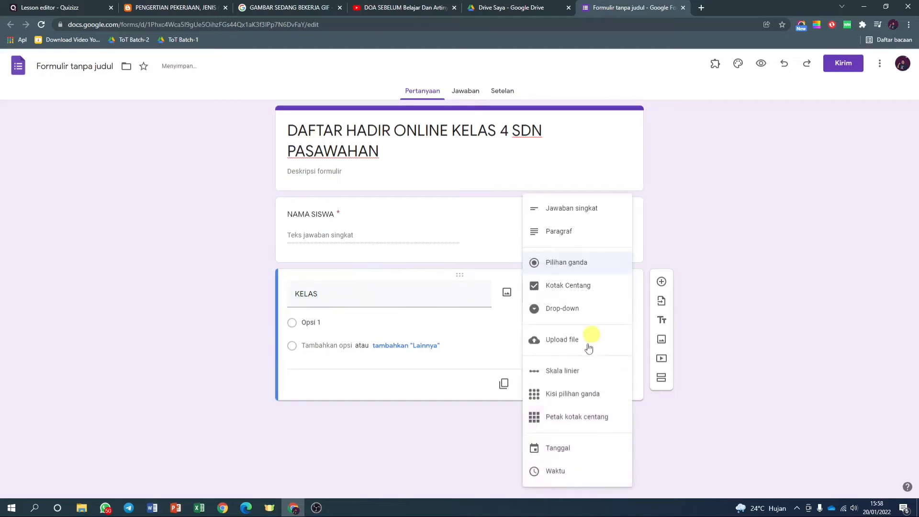
pyautogui.click(571, 208)
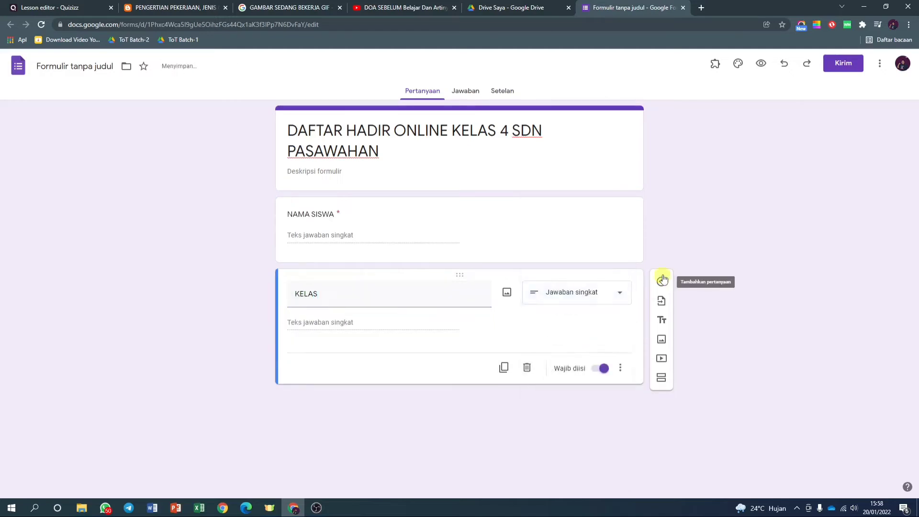
# Add a third question titled "KETERANGAN" with the checkbox type (Kotak Centang).
pyautogui.click(662, 283)
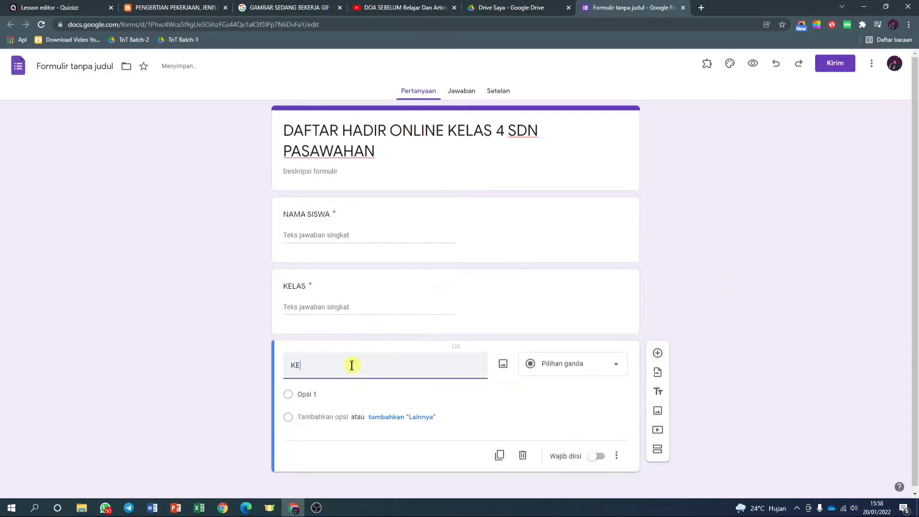
pyautogui.write('KETERANGAN')
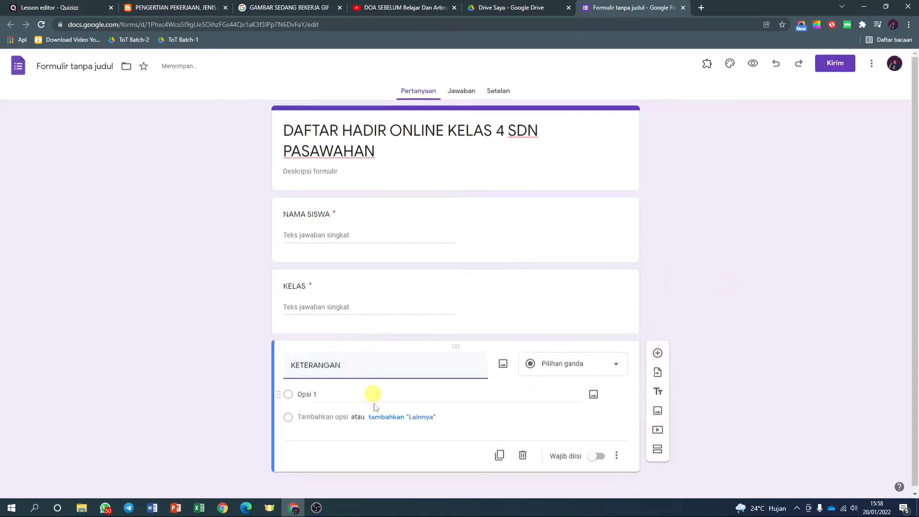
pyautogui.click(573, 366)
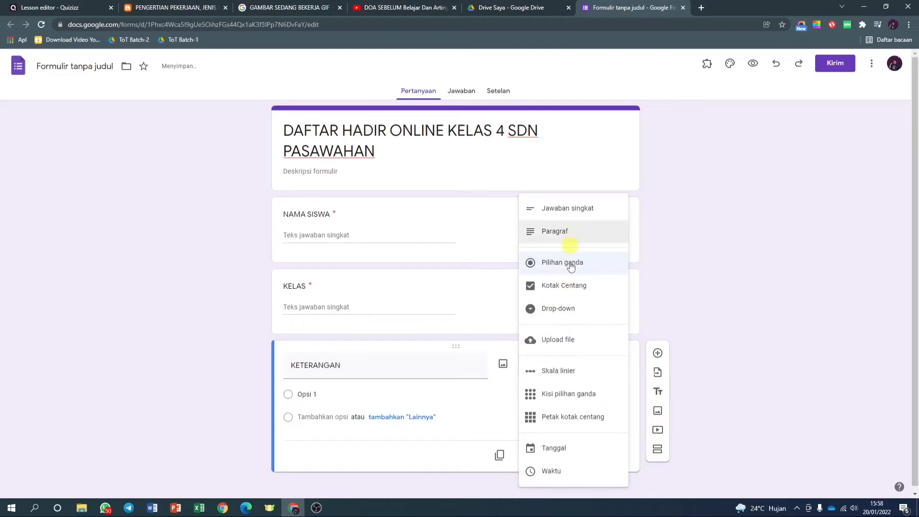
pyautogui.click(567, 289)
# Give the KETERANGAN question the options HADIR, SAKIT and IZIN, and make it required (Wajib diisi).
pyautogui.click(325, 395)
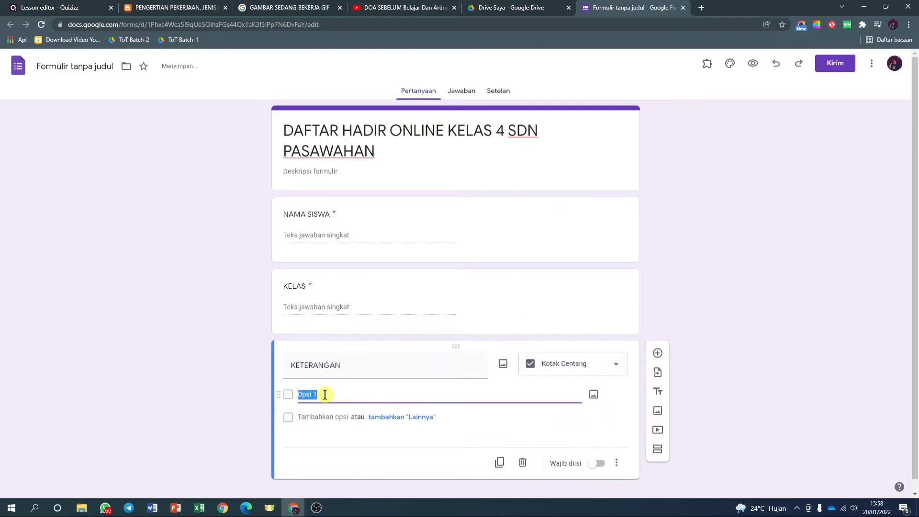
pyautogui.write('HADIR')
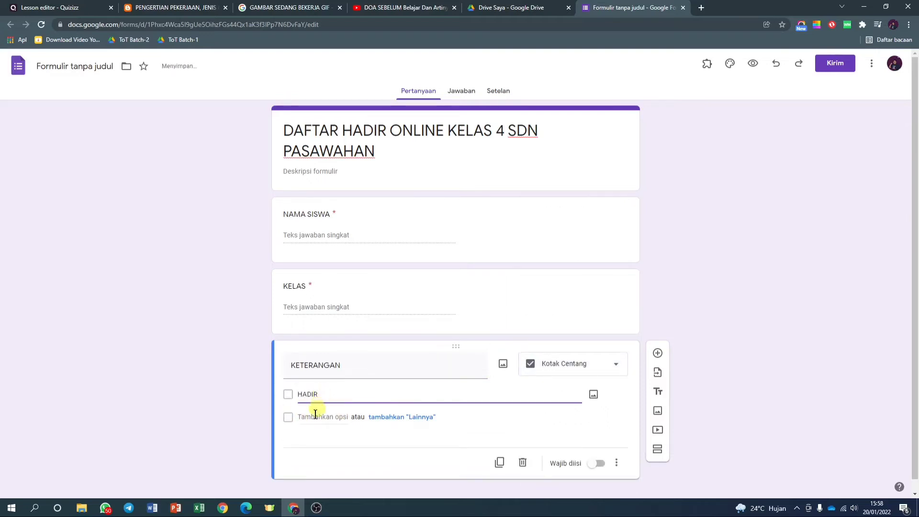
pyautogui.click(313, 418)
pyautogui.write('S')
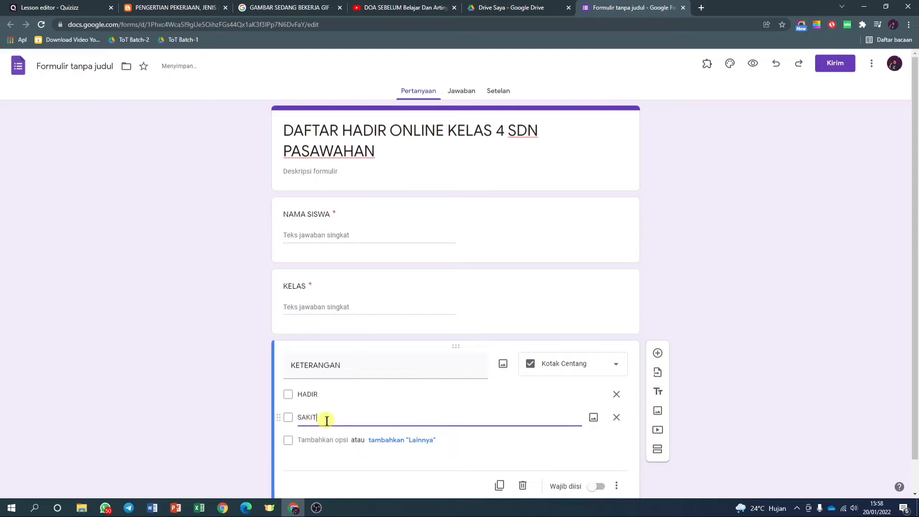
pyautogui.write('AKIT')
pyautogui.click(325, 439)
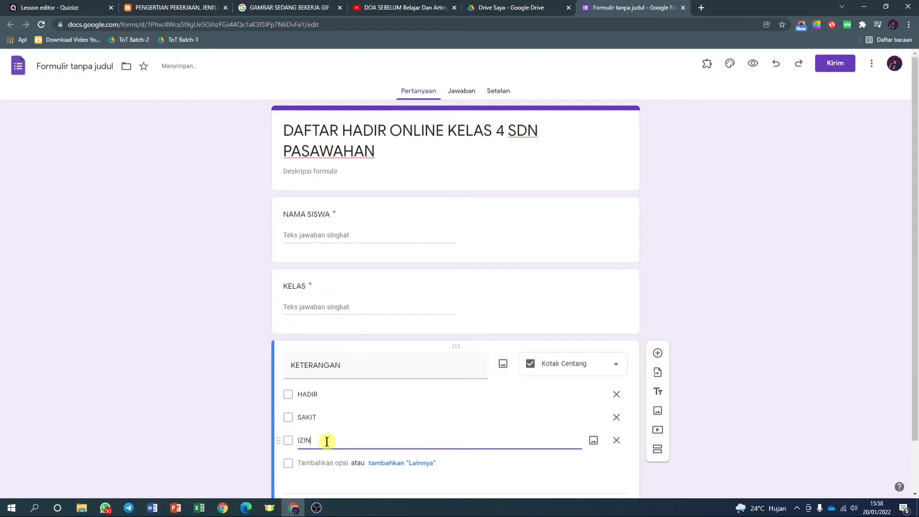
pyautogui.write('IZIN')
pyautogui.scroll(-1, 640, 379)
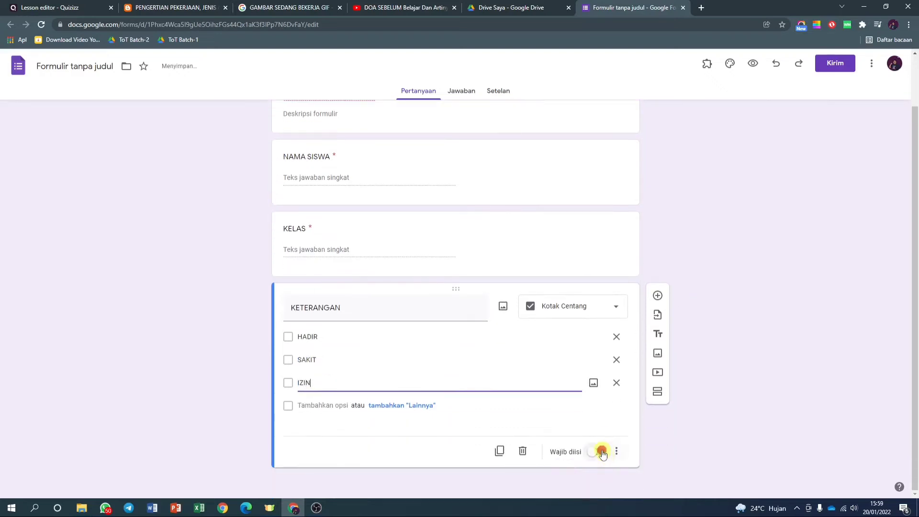
pyautogui.click(601, 451)
pyautogui.scroll(1, 772, 290)
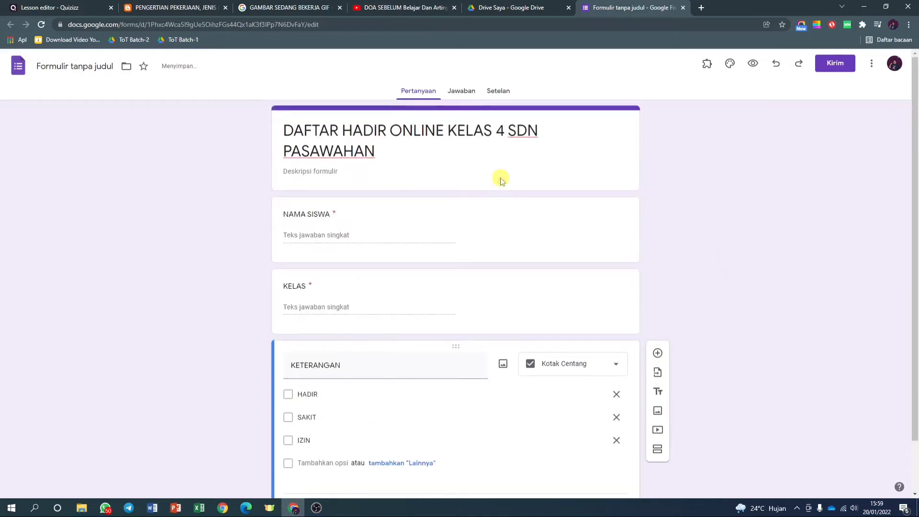
# Open the form's sending options and copy its shortened share link.
pyautogui.click(835, 63)
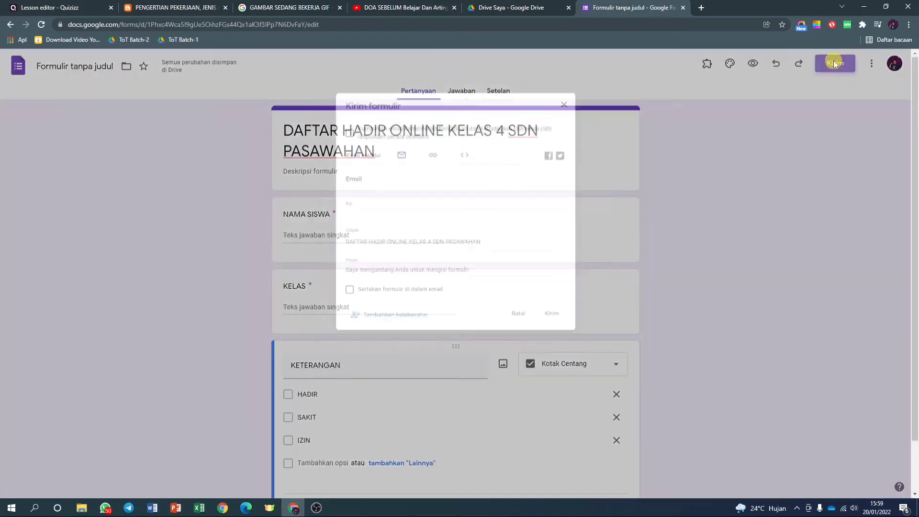
pyautogui.click(418, 148)
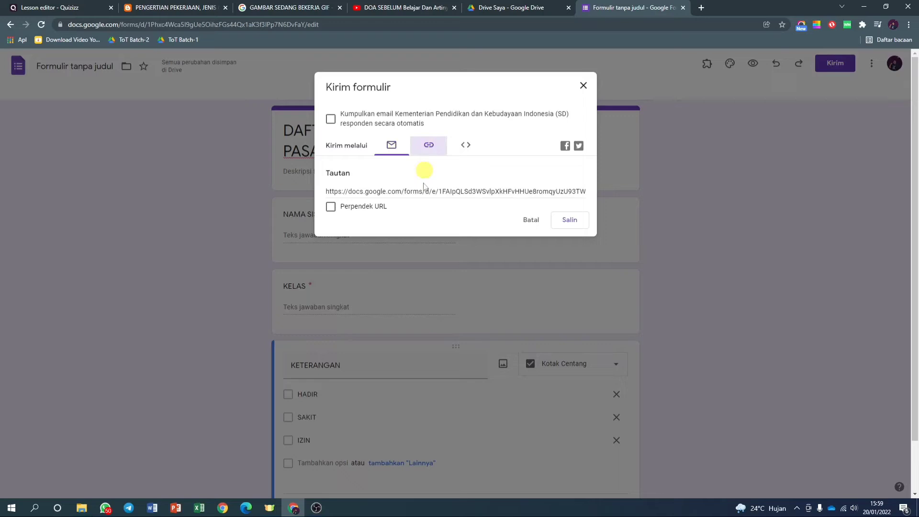
pyautogui.click(330, 206)
pyautogui.click(560, 219)
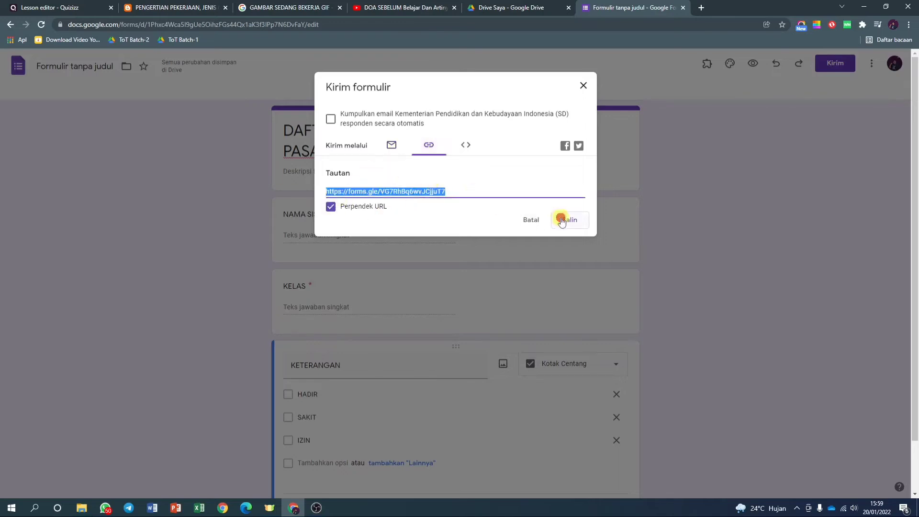
# Switch to the Quizizz lesson editor and save the shortened form link as the web content of slide 11.
pyautogui.click(62, 7)
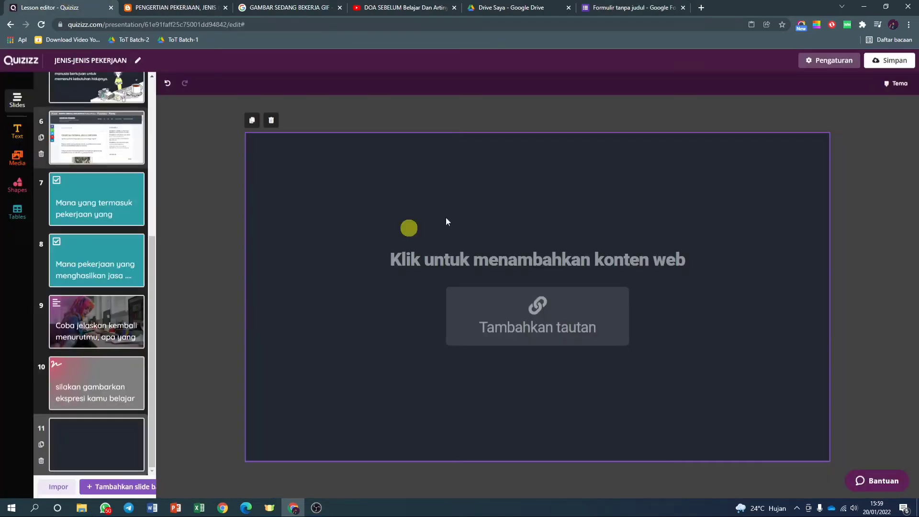
pyautogui.click(510, 303)
pyautogui.click(430, 310)
pyautogui.write('https://forms.gle/7G7RhBq6wvJCjuT7')
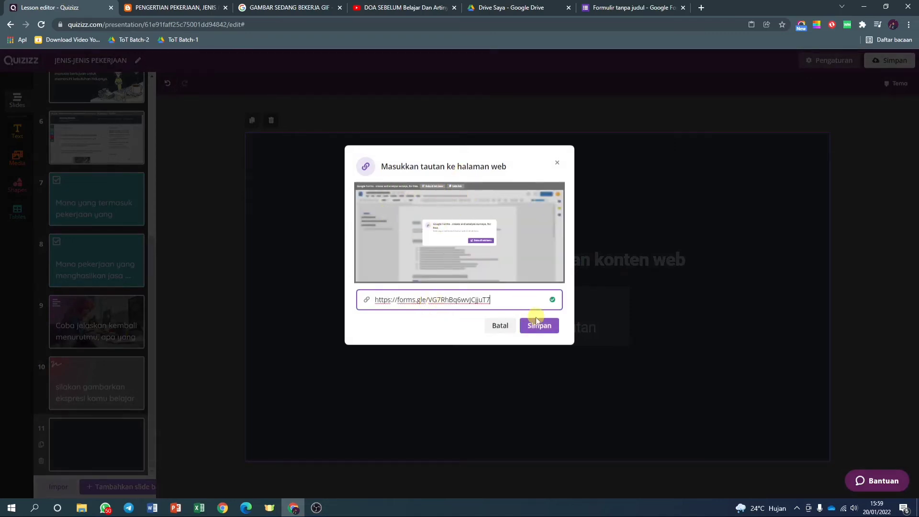
pyautogui.click(536, 319)
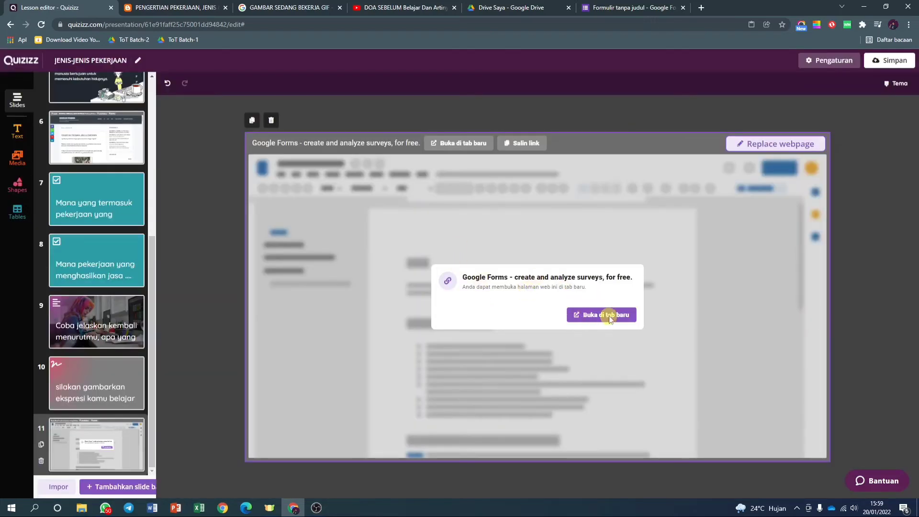
# Return to the Google Form's sending options and copy its HTML embed code.
pyautogui.click(780, 145)
pyautogui.click(617, 8)
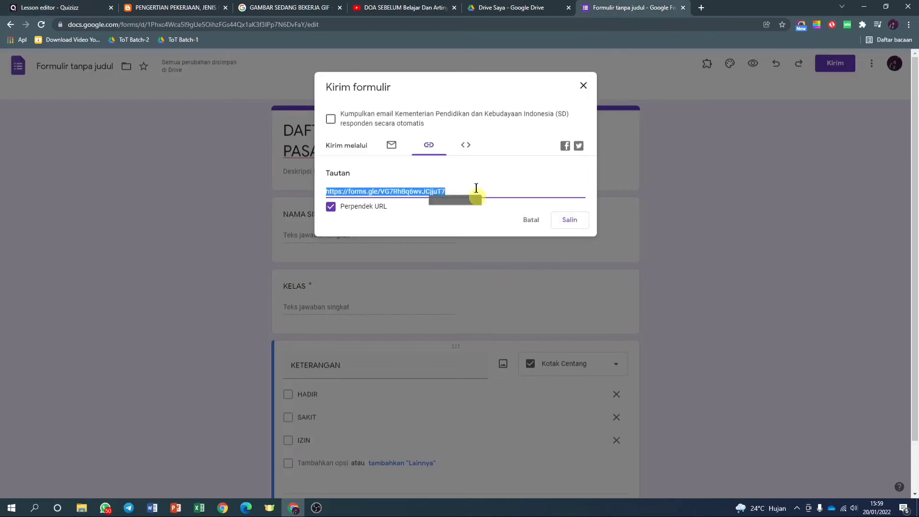
pyautogui.click(465, 145)
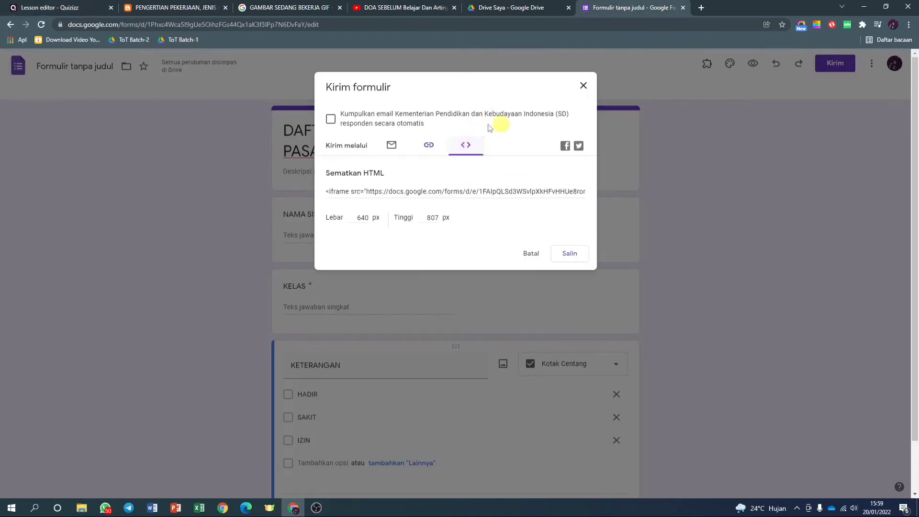
pyautogui.click(447, 191)
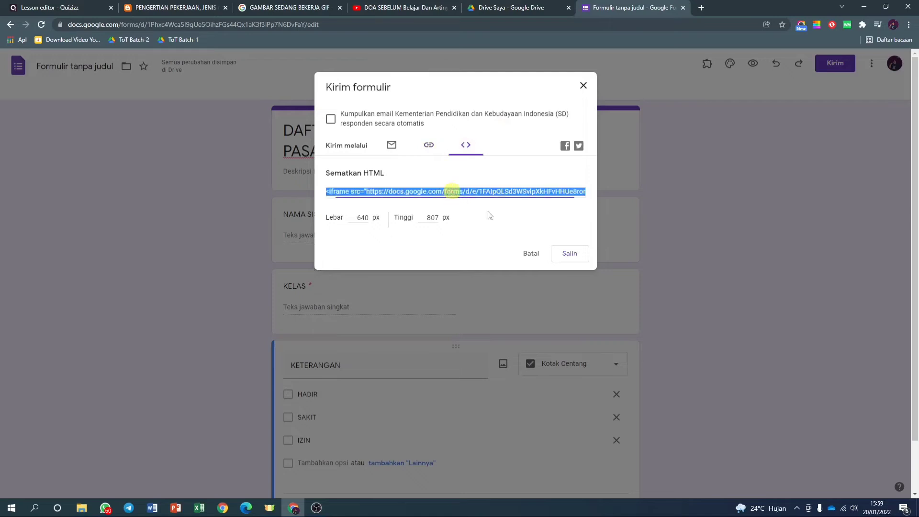
pyautogui.click(558, 253)
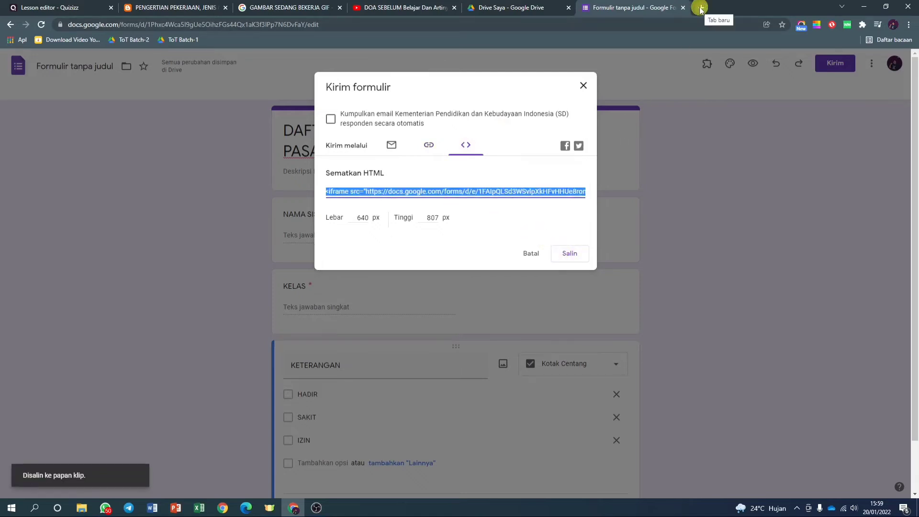
# Create a blank Word document and paste the form's iframe embed code into it.
pyautogui.click(153, 507)
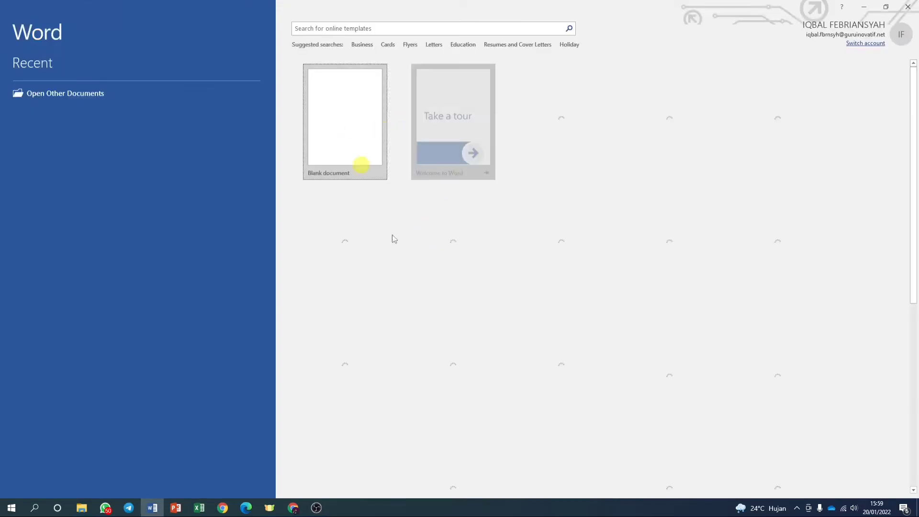
pyautogui.click(360, 137)
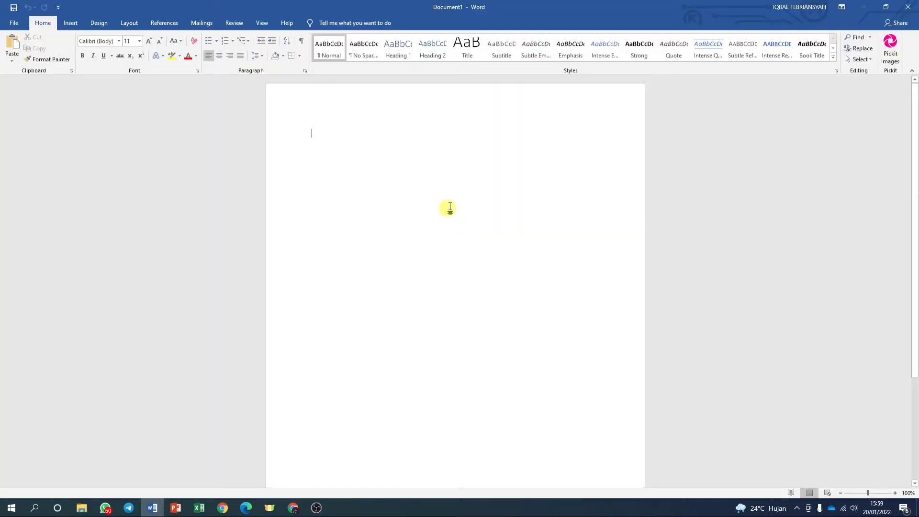
pyautogui.write('<iframe src="https://docs.google.com/forms/d/e/1FAIpQLSd3WSvlpXkHFvHHUe8romqyUzU93TWN8PjoND-psgXP5fRhOg/viewform?embedded=true" width="640" height="807" frameborder="0" marginheight="0" marginwidth="0">Memuat...</iframe>')
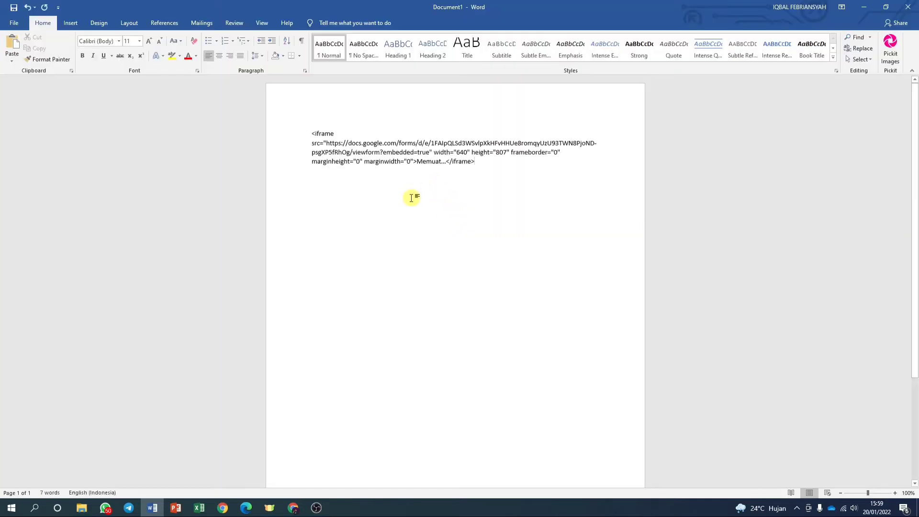
pyautogui.scroll(5, 410, 194)
pyautogui.scroll(1, 412, 198)
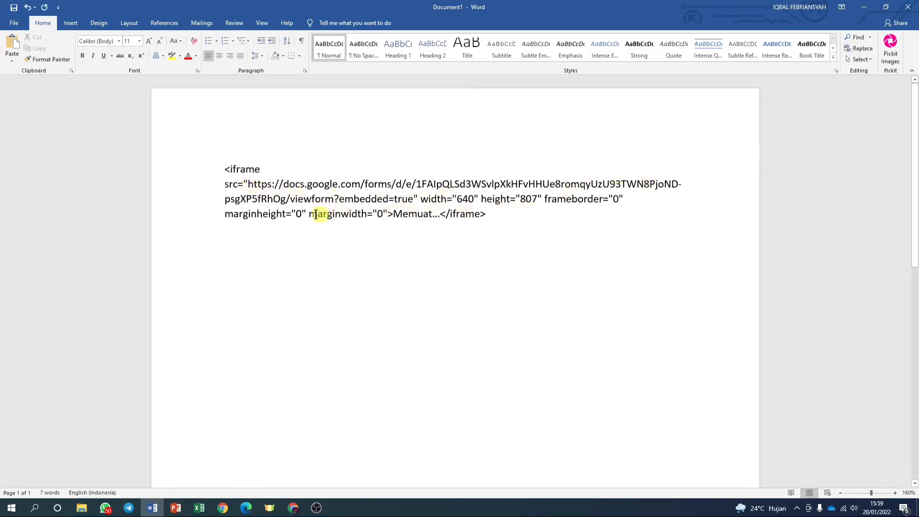
# Copy only the form URL inside the iframe's src quotes, from "https" through "embedded=true".
pyautogui.keyDown('shift'); pyautogui.click(412, 197); pyautogui.keyUp('shift')
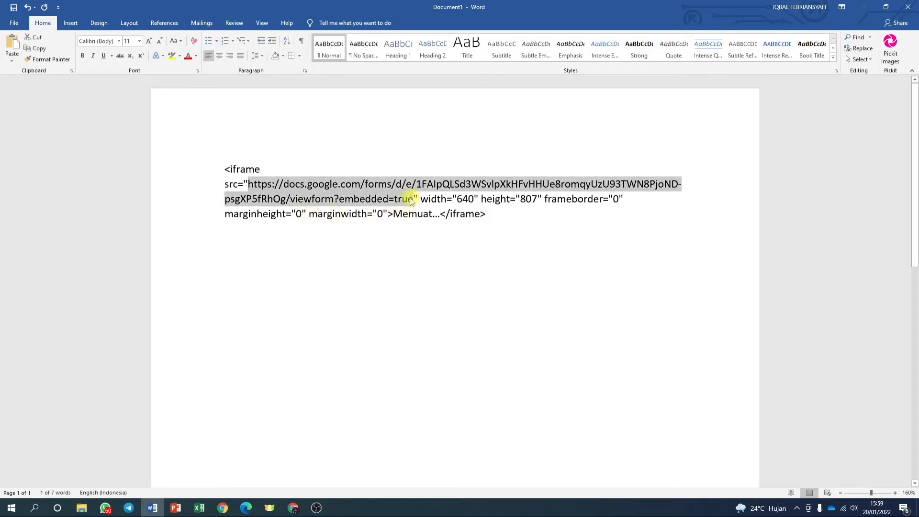
pyautogui.keyDown('shift'); pyautogui.click(385, 199); pyautogui.keyUp('shift')
pyautogui.click(385, 200)
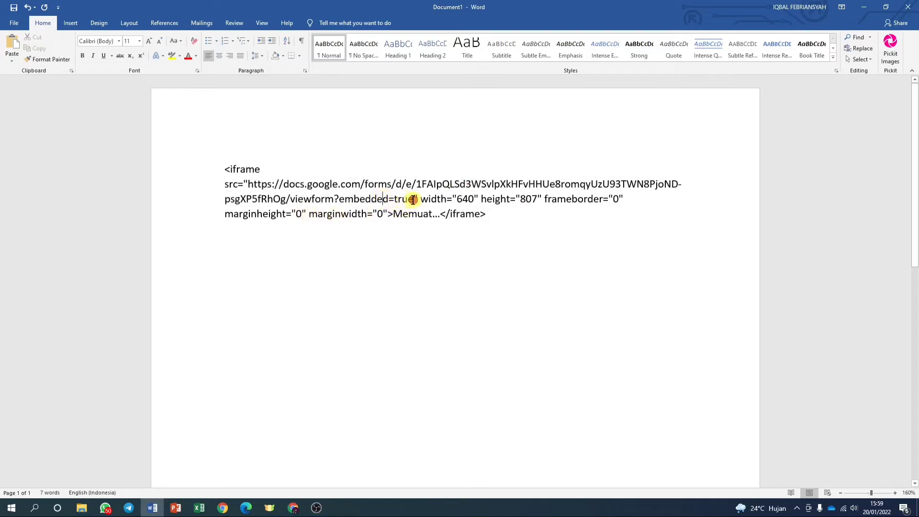
pyautogui.moveTo(412, 200); pyautogui.dragTo(248, 184)
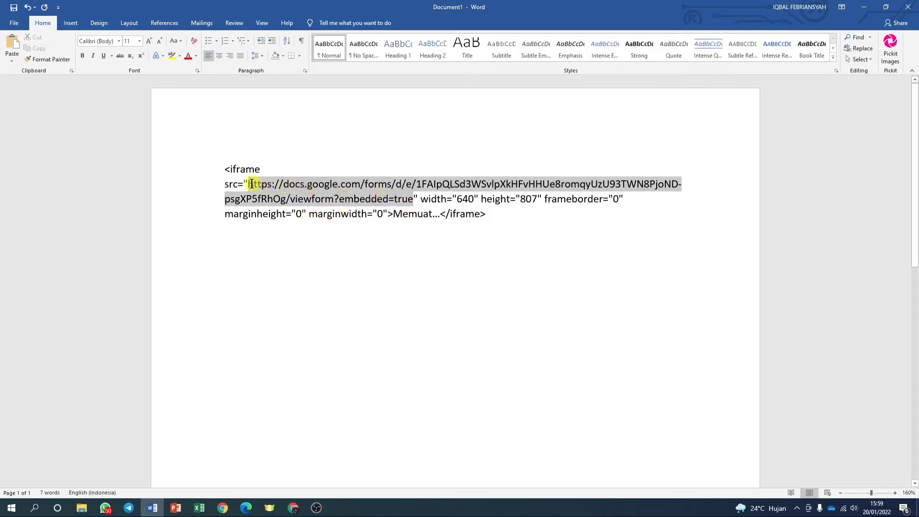
pyautogui.rightClick(285, 190)
pyautogui.click(306, 204)
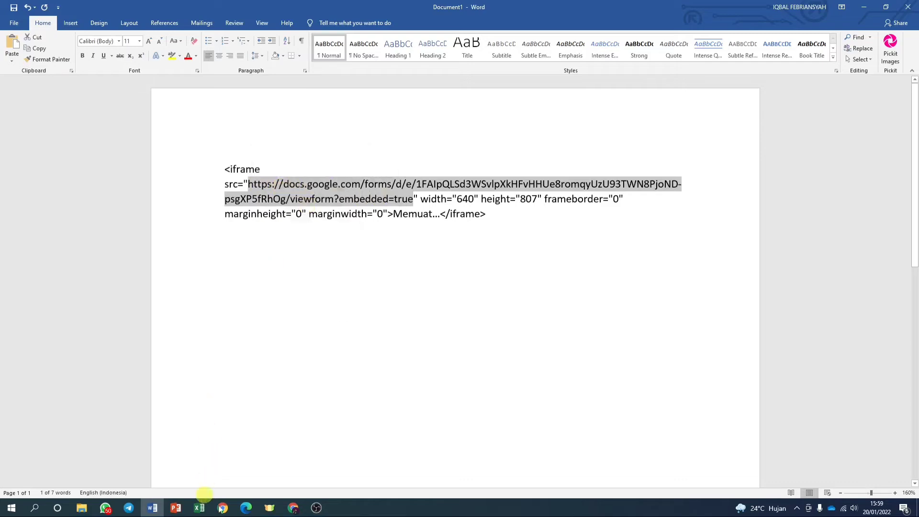
# In the Quizizz lesson editor, replace slide 11's webpage link with the copied form URL ending in "viewform?embedded=true" and save it.
pyautogui.click(292, 508)
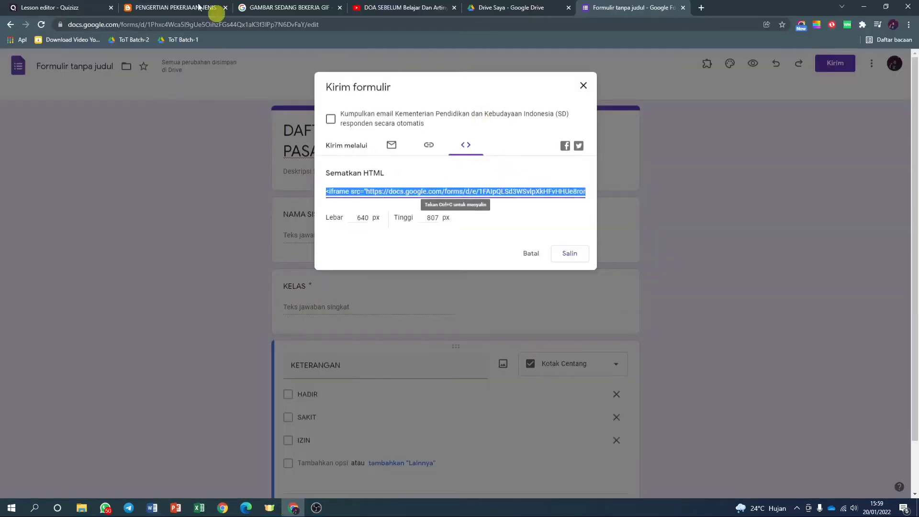
pyautogui.click(65, 6)
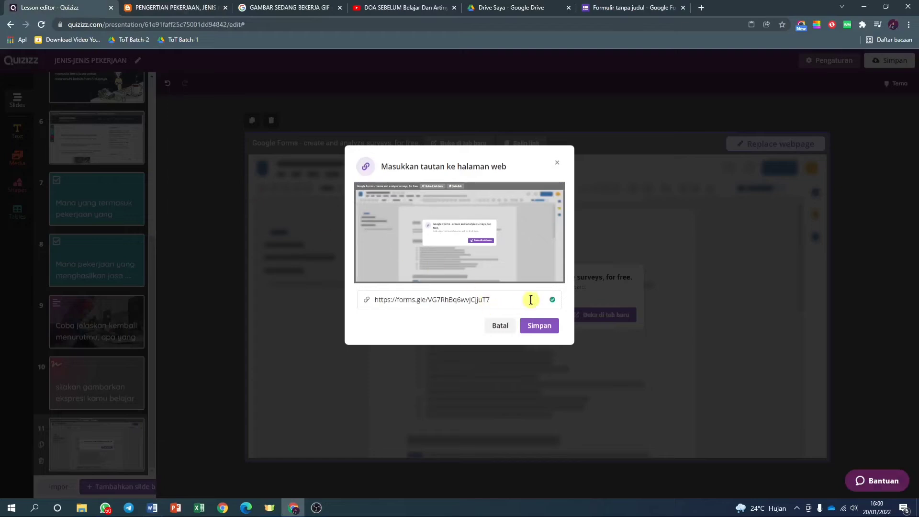
pyautogui.click(509, 327)
pyautogui.click(778, 145)
pyautogui.moveTo(493, 300); pyautogui.dragTo(336, 297)
pyautogui.press('BackSpace')
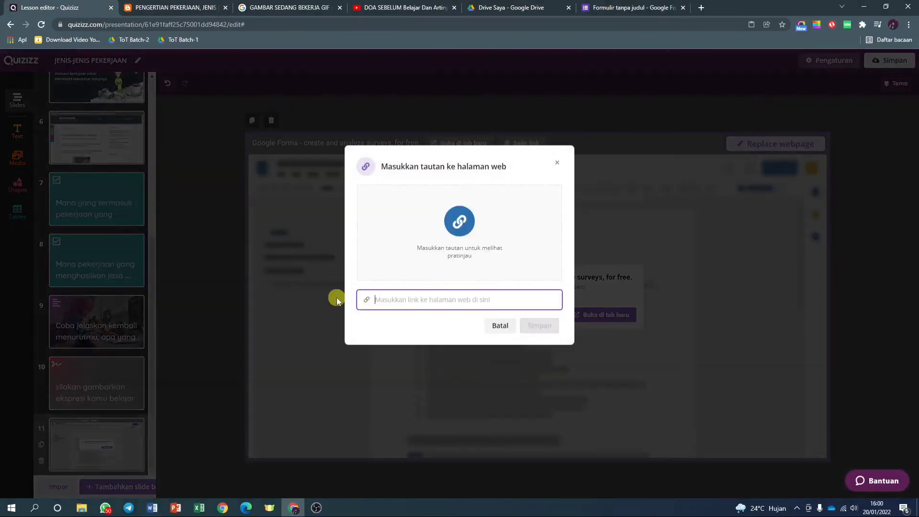
pyautogui.hotkey('ctrl', 'v')
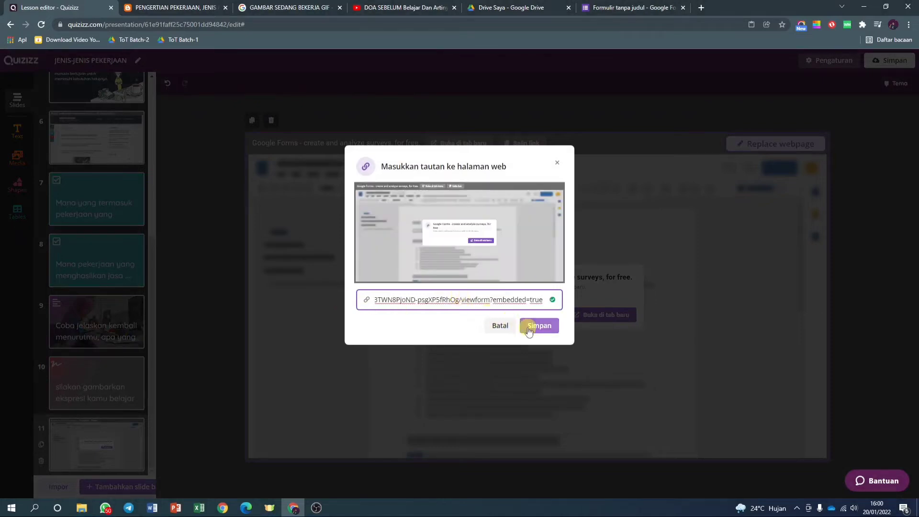
pyautogui.click(528, 328)
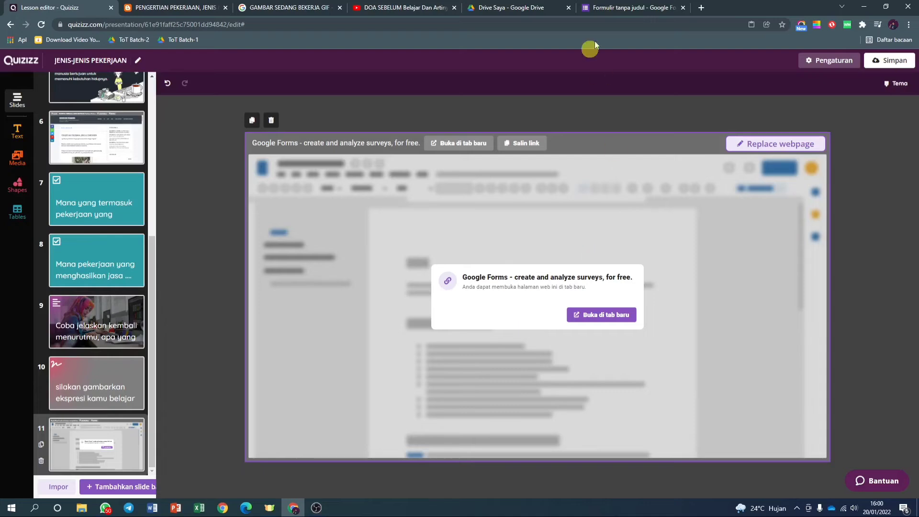
# In the Word document, copy the iframe code from "https" through "width=" and return to the form in Chrome.
pyautogui.click(618, 7)
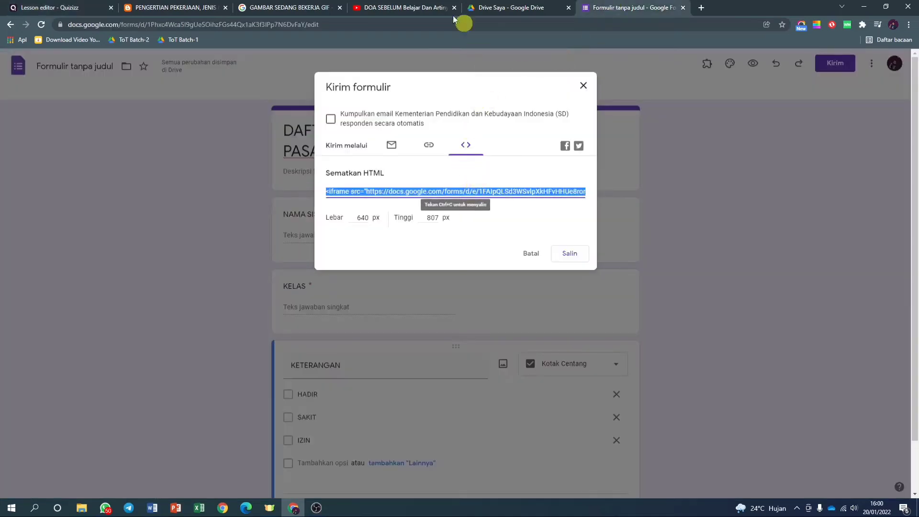
pyautogui.click(152, 507)
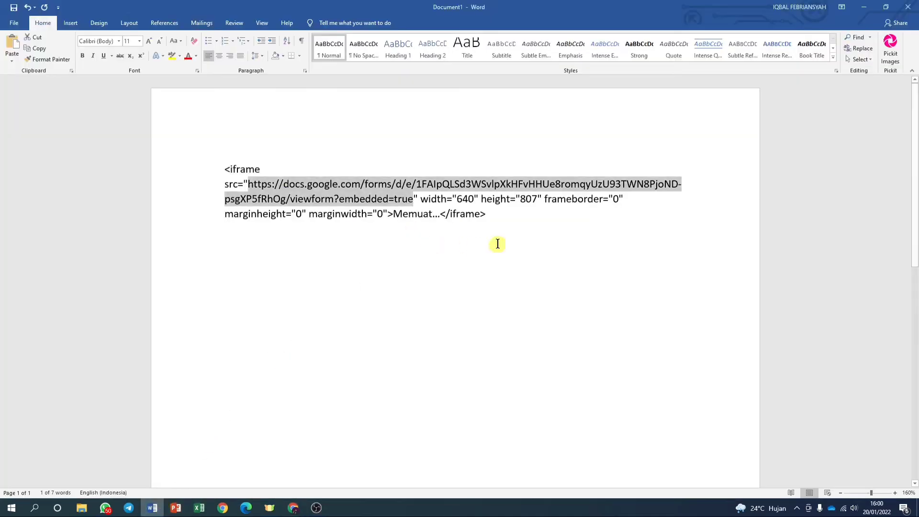
pyautogui.click(485, 212)
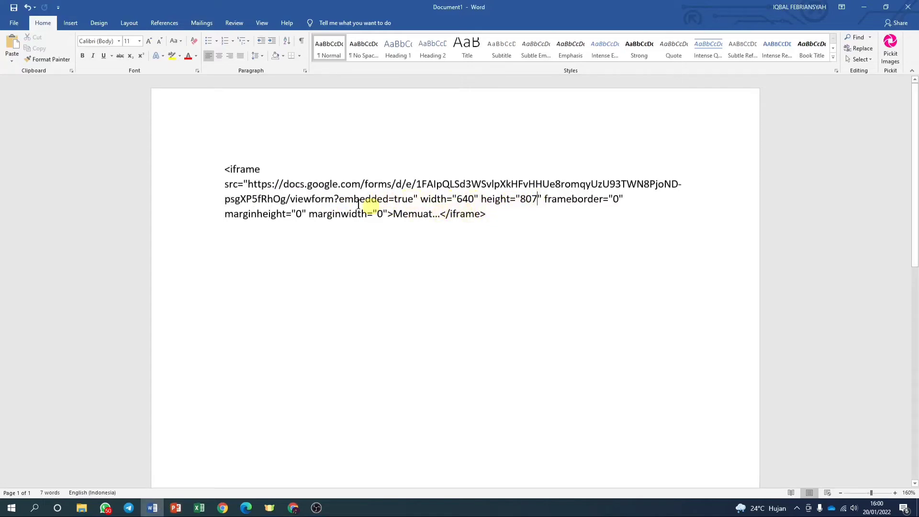
pyautogui.moveTo(248, 182); pyautogui.dragTo(455, 198)
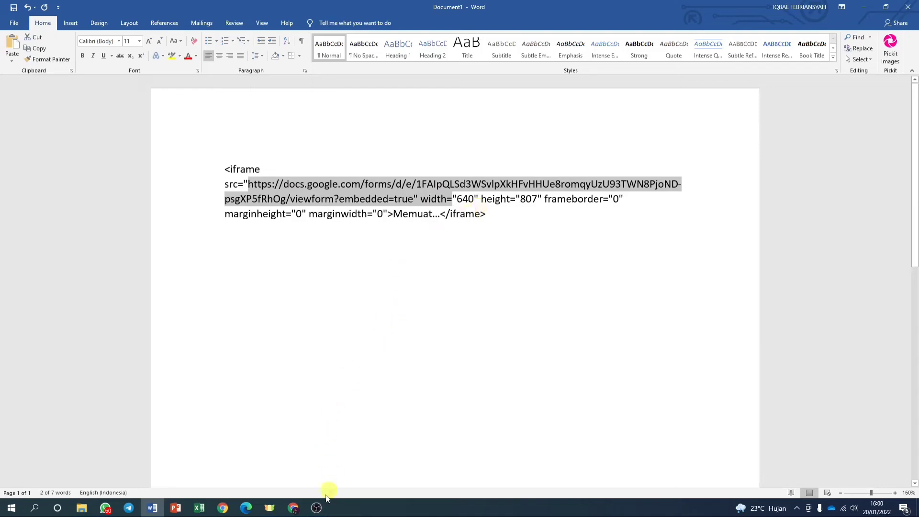
pyautogui.click(292, 507)
pyautogui.click(456, 191)
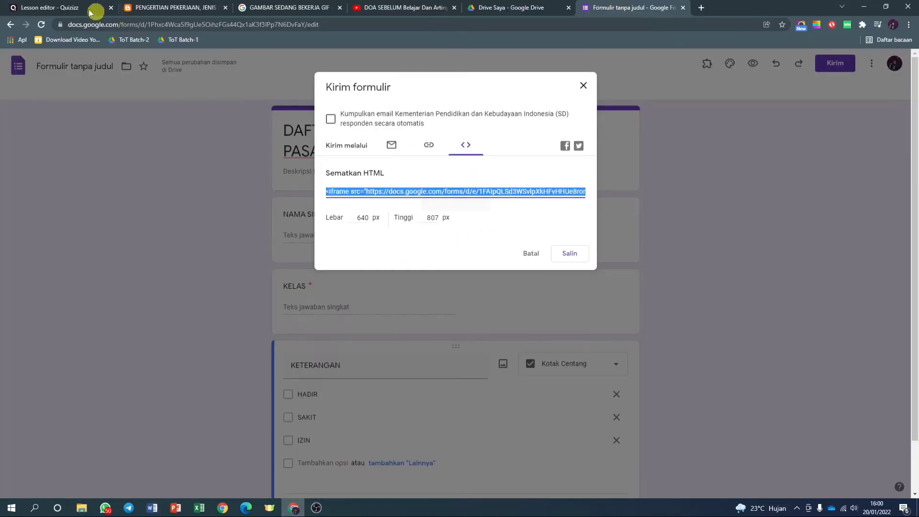
# Try to replace slide 11's webpage link with the copied text trimmed to end at "viewform?embedded=true", and cancel the change.
pyautogui.click(52, 7)
pyautogui.click(787, 144)
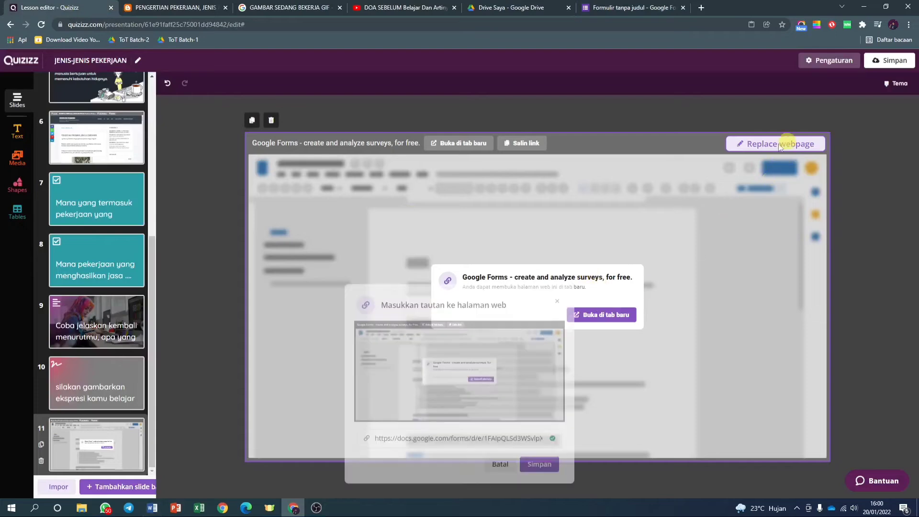
pyautogui.click(516, 299)
pyautogui.hotkey('ctrl', 'a')
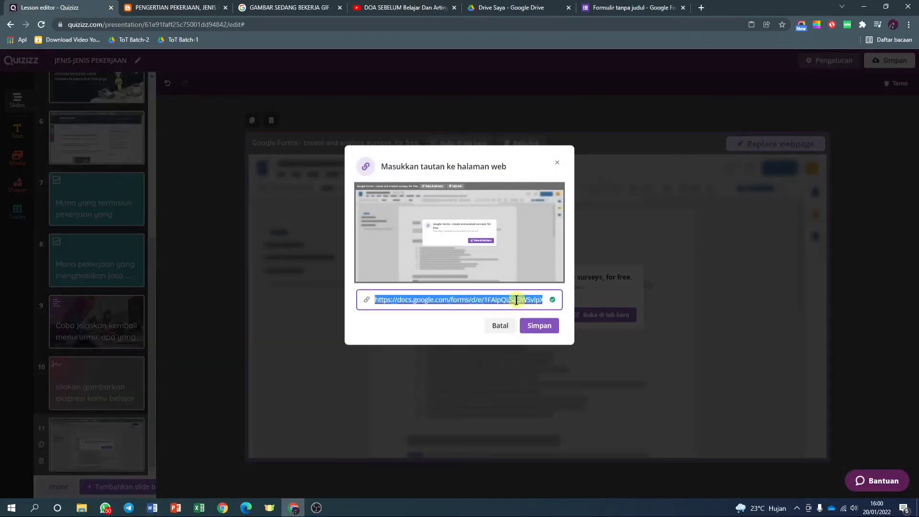
pyautogui.hotkey('ctrl', 'v')
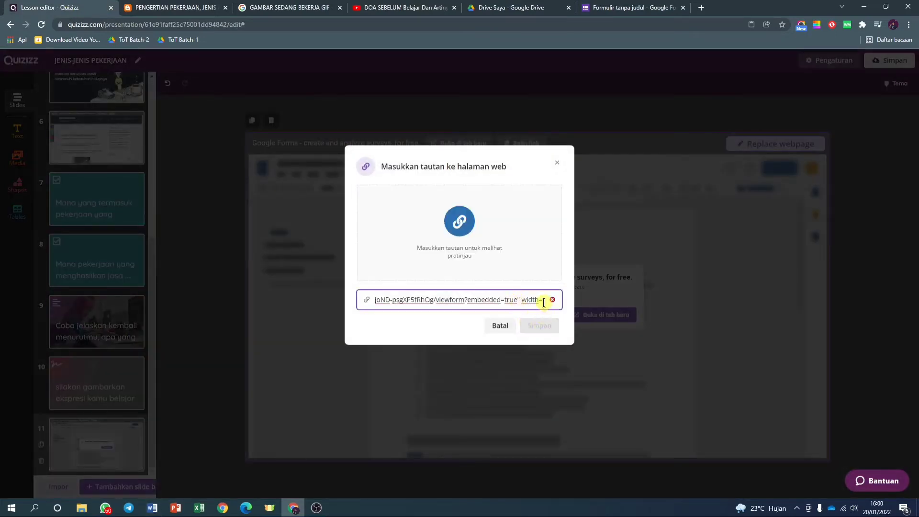
pyautogui.press('BackSpace')
pyautogui.press('BackSpace')
pyautogui.press('BackSpace')
pyautogui.press('BackSpace')
pyautogui.press('BackSpace')
pyautogui.press('BackSpace')
pyautogui.press('BackSpace')
pyautogui.press('BackSpace')
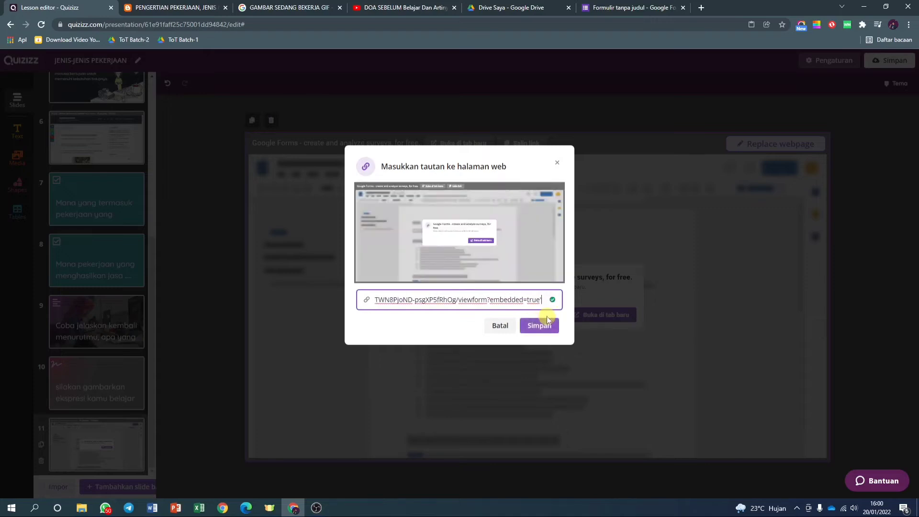
pyautogui.click(502, 326)
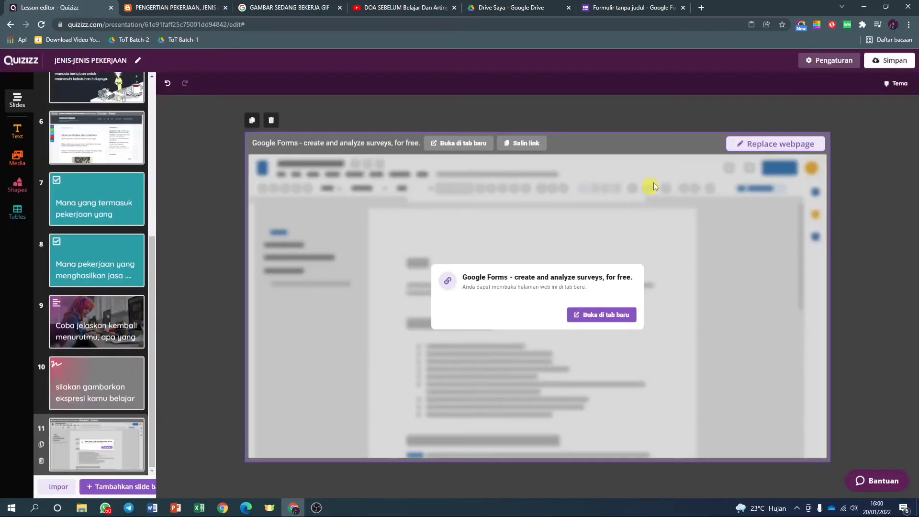
# In the Google Form's sending options, shorten the form's link and copy it.
pyautogui.click(624, 3)
pyautogui.click(574, 92)
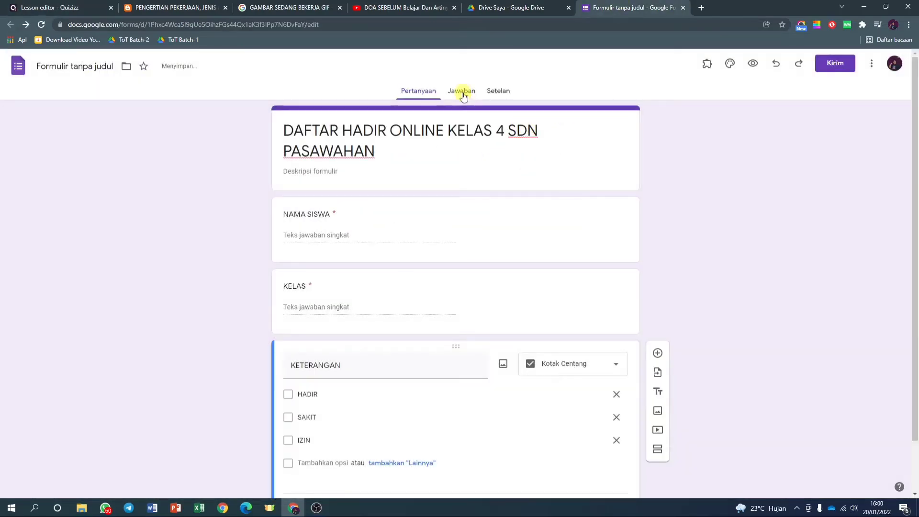
pyautogui.click(835, 65)
pyautogui.click(428, 145)
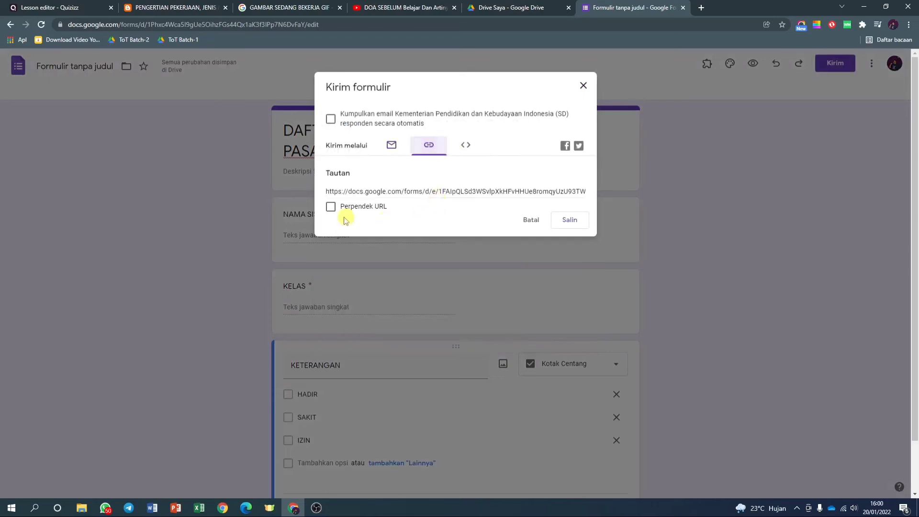
pyautogui.click(570, 220)
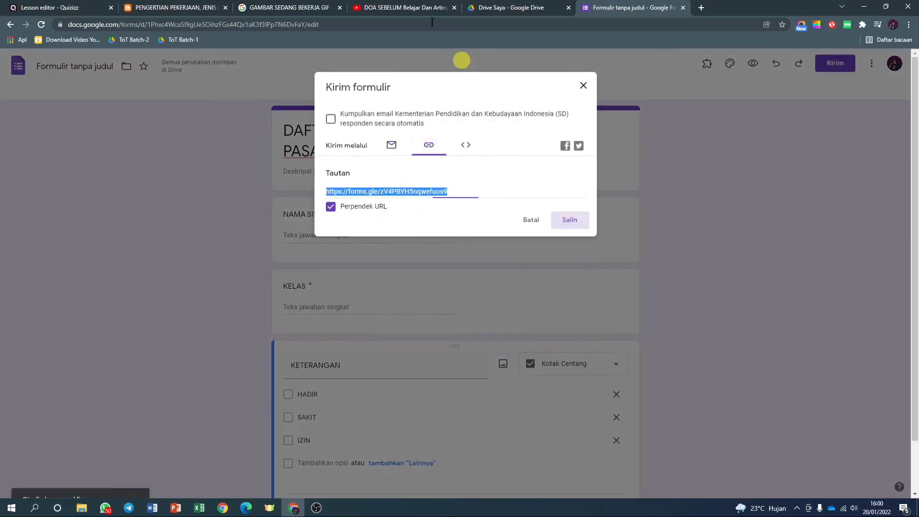
# Try the shortened form link as slide 11's webpage in the Quizizz lesson, discard the change and delete slide 11.
pyautogui.click(62, 4)
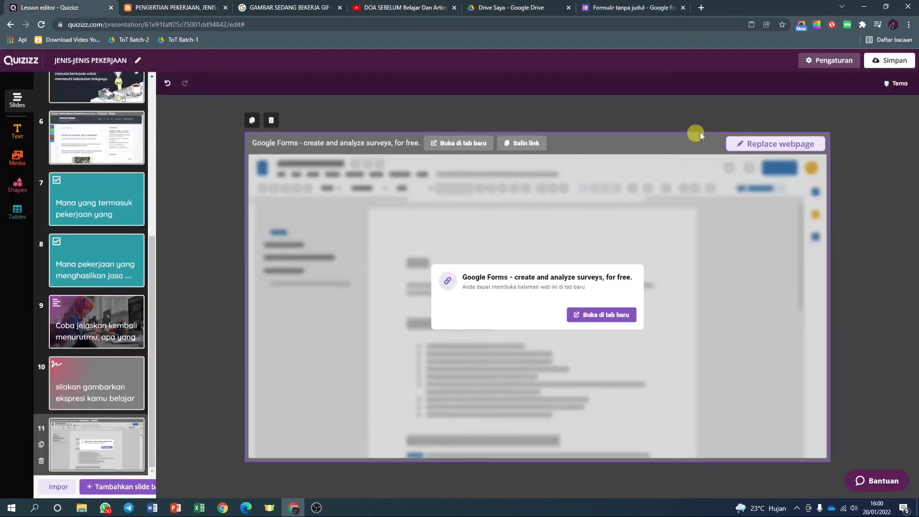
pyautogui.click(765, 143)
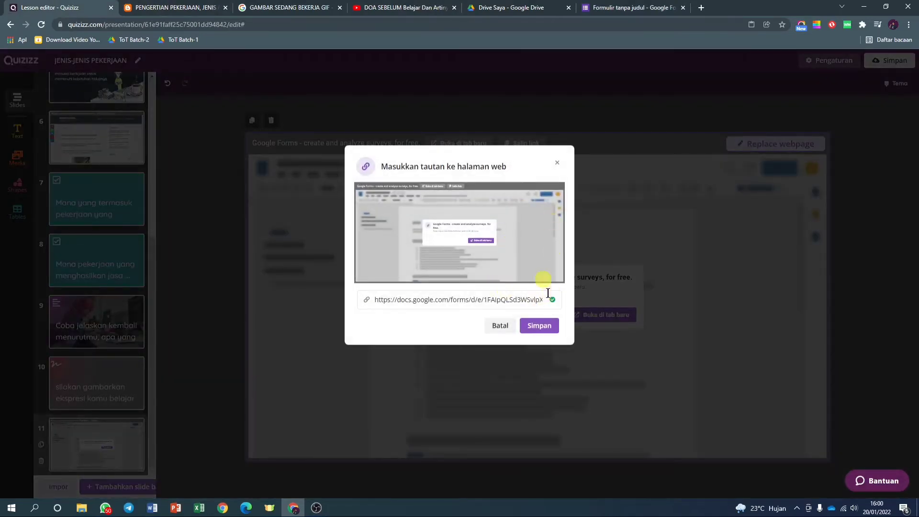
pyautogui.moveTo(546, 300); pyautogui.dragTo(349, 301)
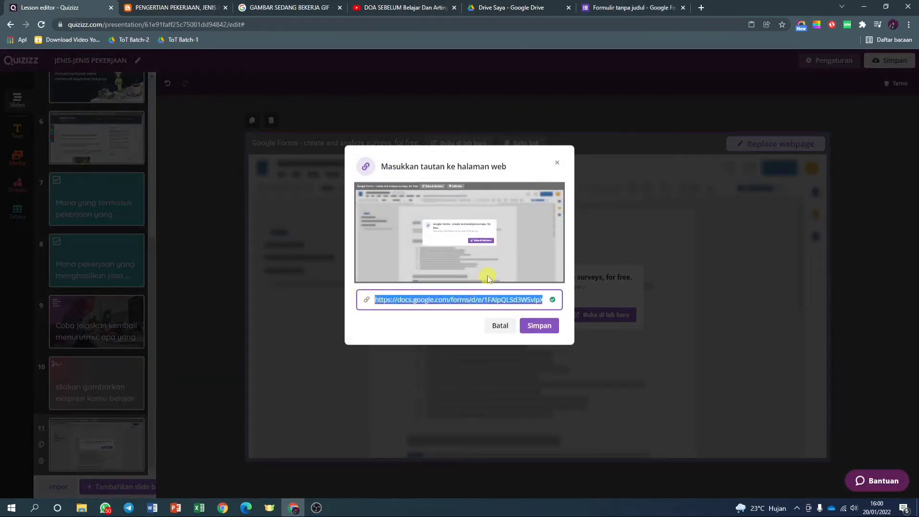
pyautogui.hotkey('ctrl', 'v')
pyautogui.click(552, 290)
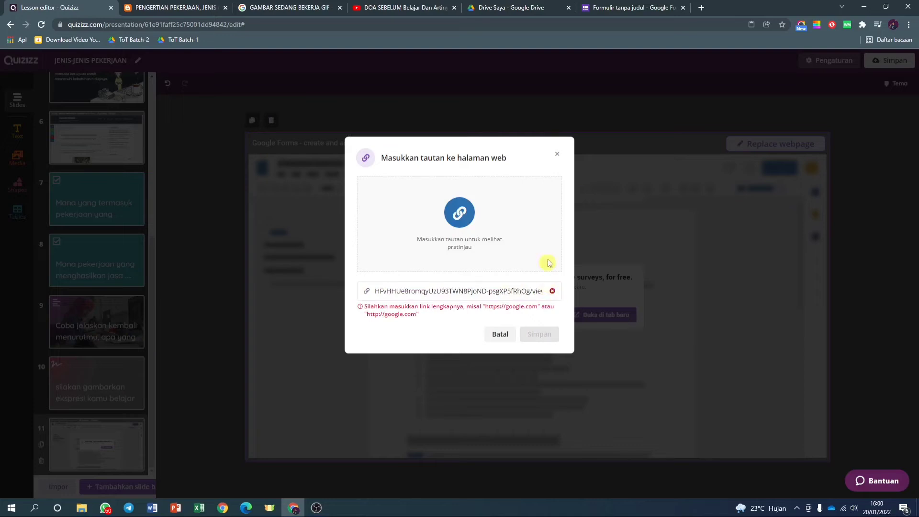
pyautogui.click(557, 154)
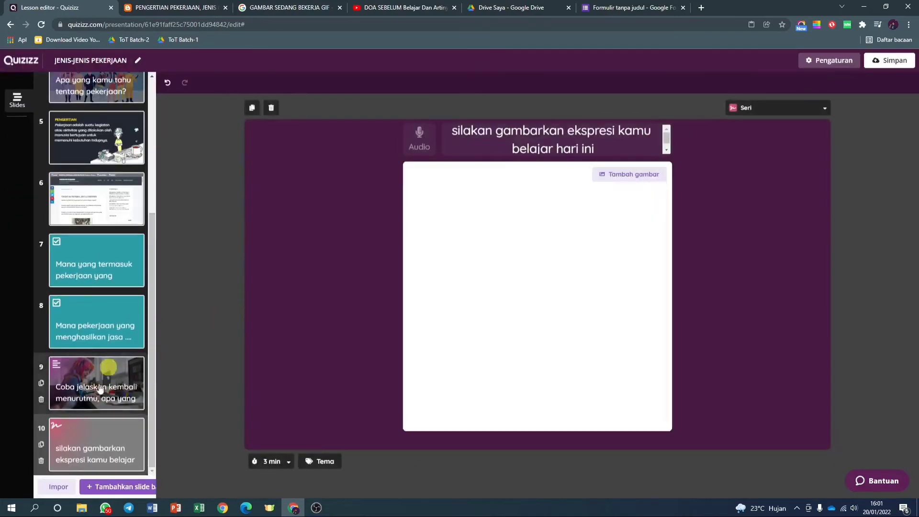
pyautogui.click(106, 486)
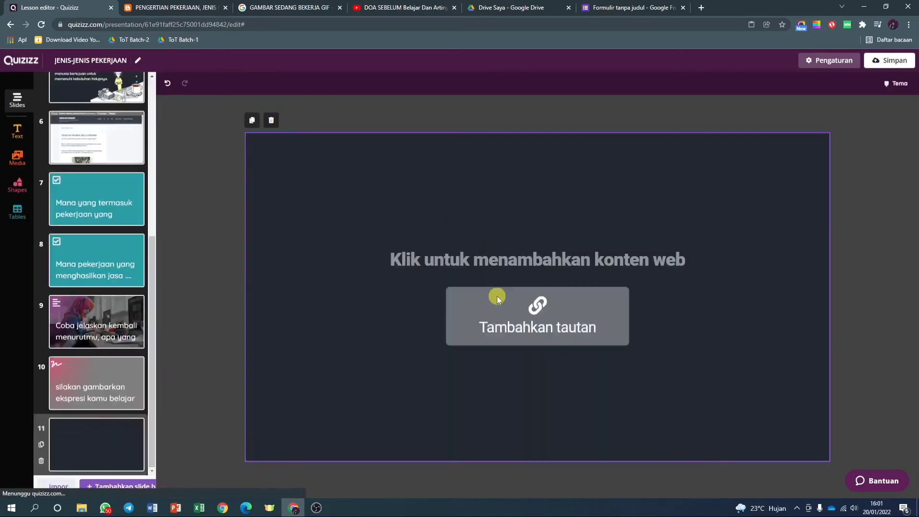
pyautogui.click(496, 296)
pyautogui.hotkey('ctrl', 'v')
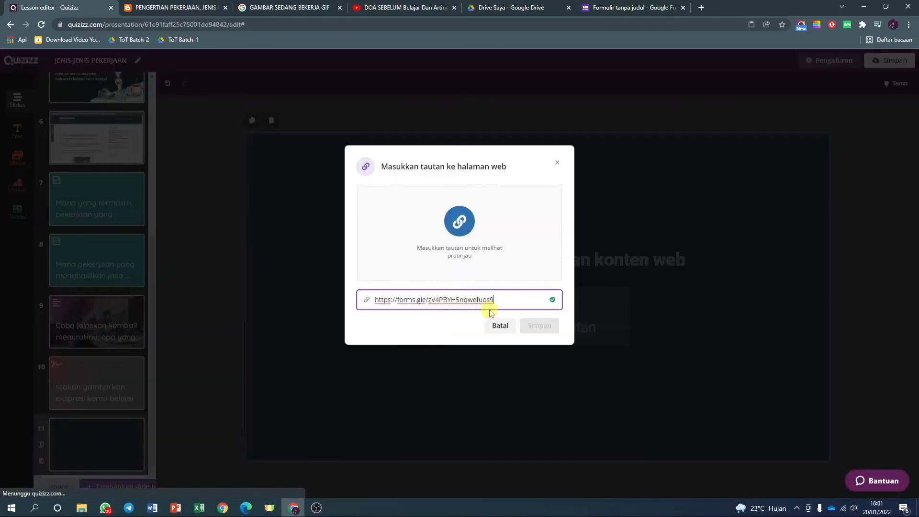
pyautogui.click(531, 324)
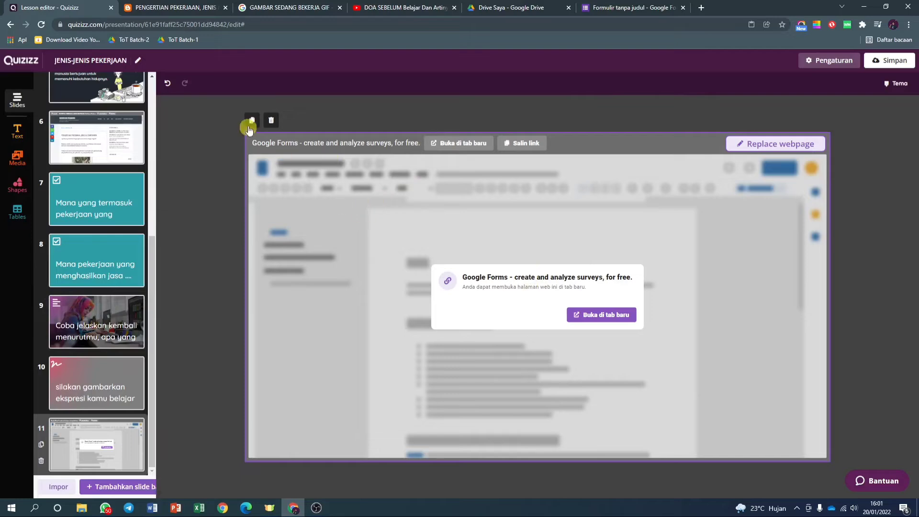
pyautogui.click(271, 120)
# Review the lesson's slides in order, from the title slide through the embedded webpage on slide 6.
pyautogui.scroll(1, 103, 441)
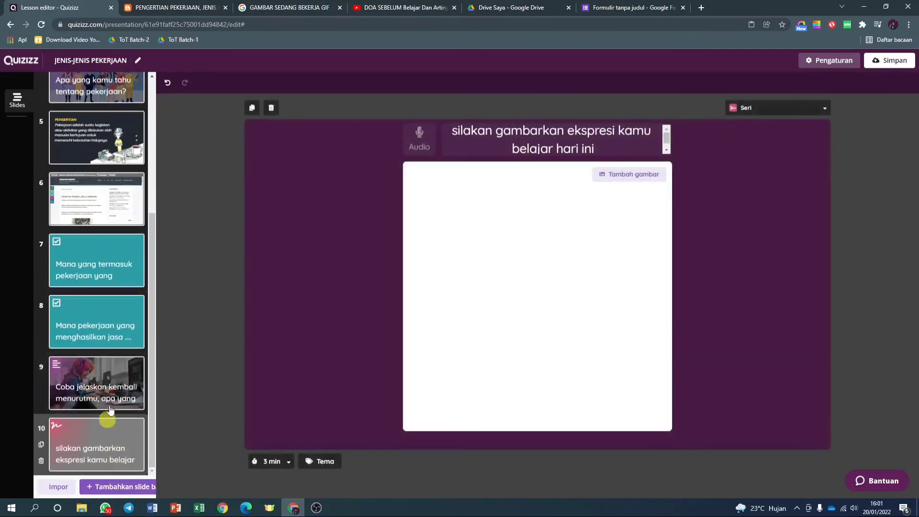
pyautogui.scroll(4, 110, 243)
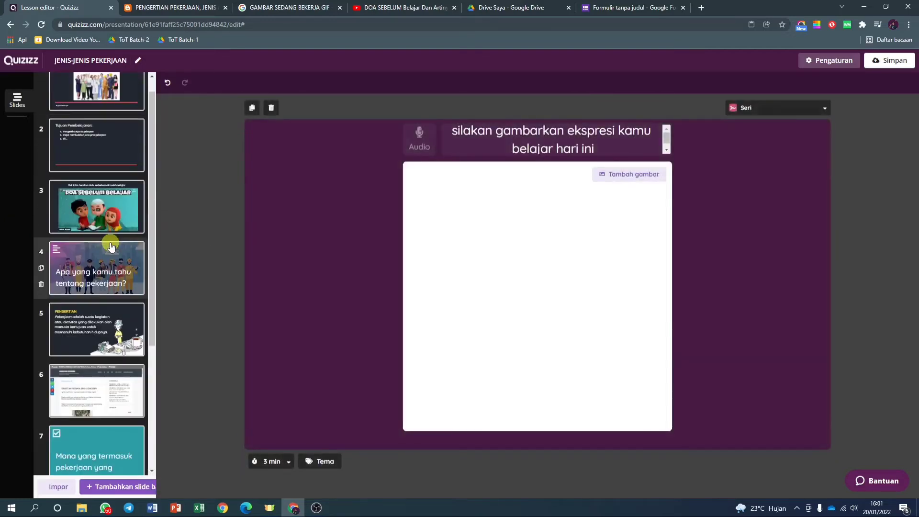
pyautogui.click(109, 105)
pyautogui.click(122, 170)
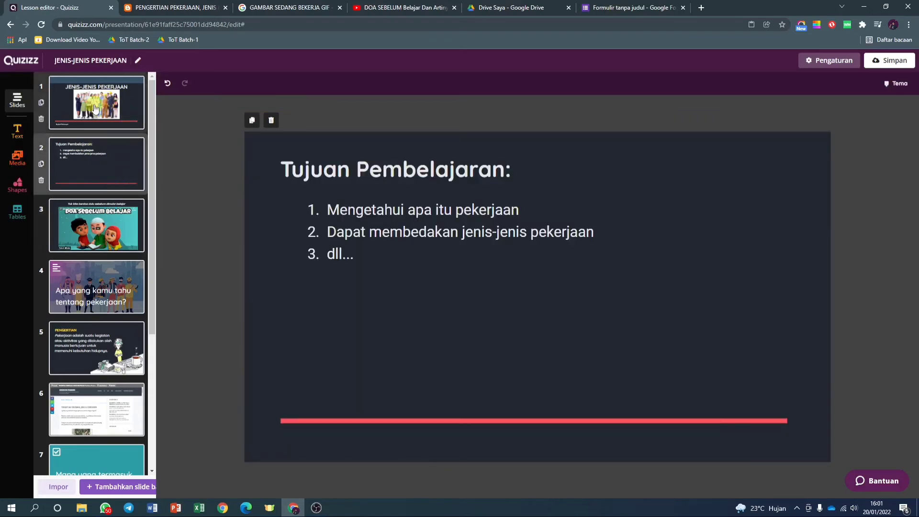
pyautogui.click(95, 109)
pyautogui.click(104, 159)
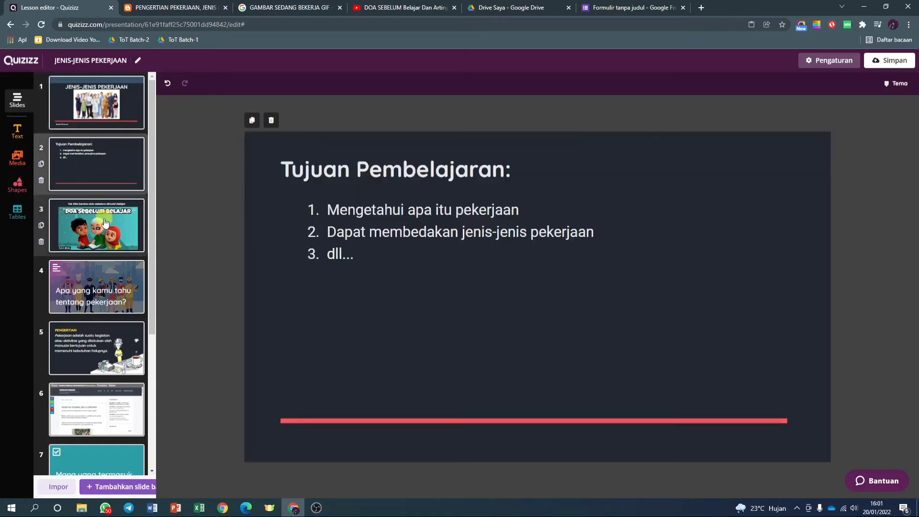
pyautogui.click(104, 229)
pyautogui.click(106, 283)
pyautogui.click(106, 330)
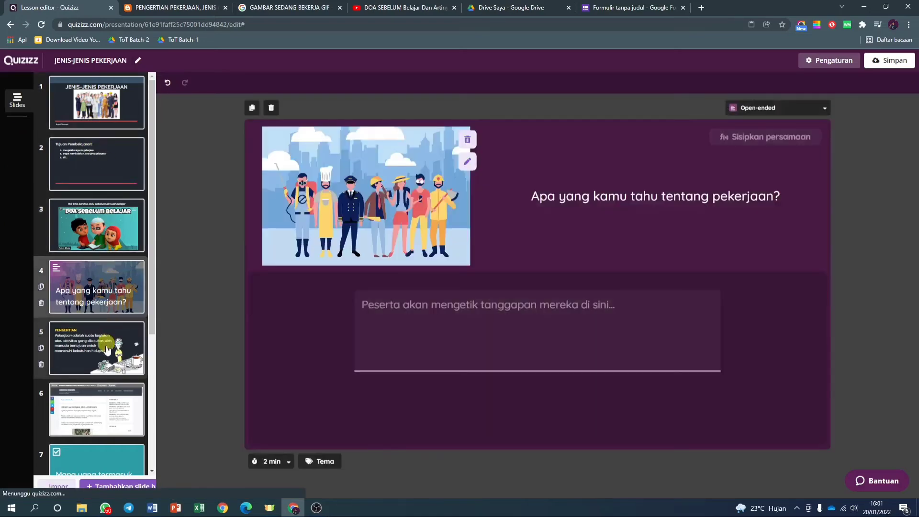
pyautogui.scroll(-3, 107, 287)
pyautogui.click(106, 282)
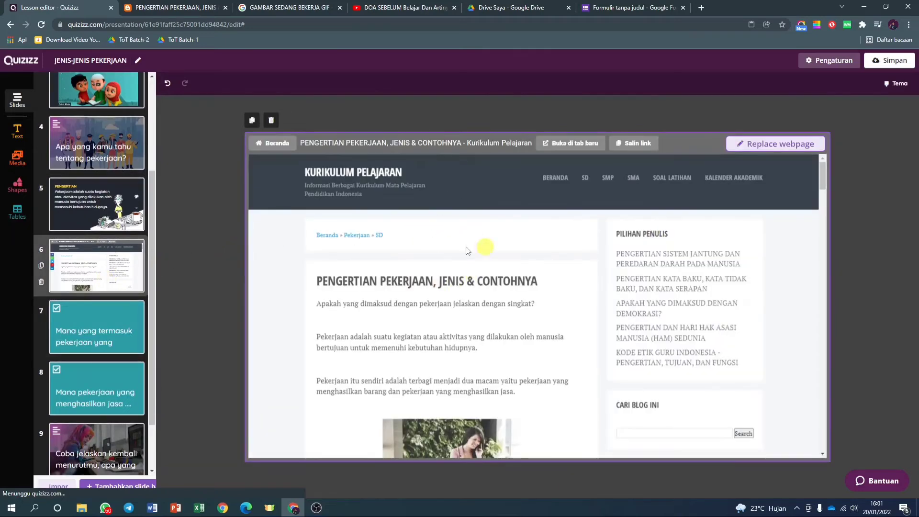
pyautogui.scroll(-2, 120, 311)
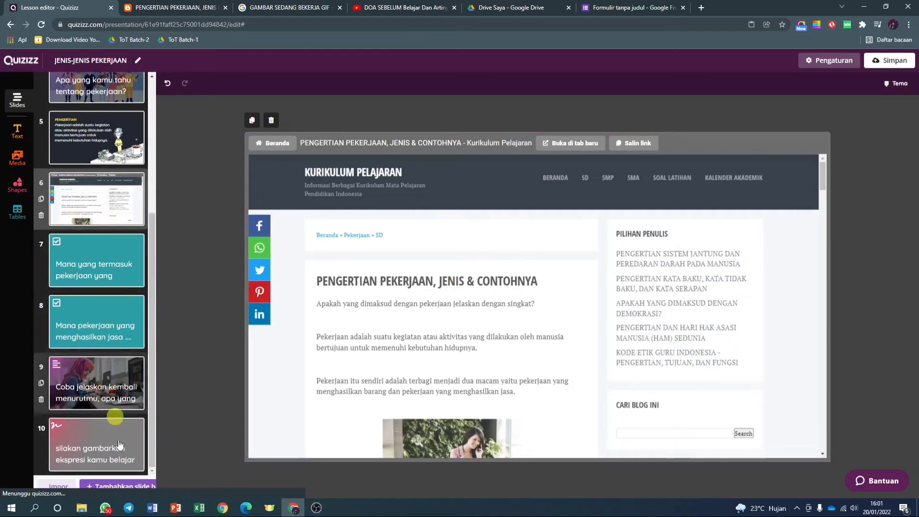
# Add a blank slide after slide 6 and look through the media and shapes available for it.
pyautogui.click(117, 486)
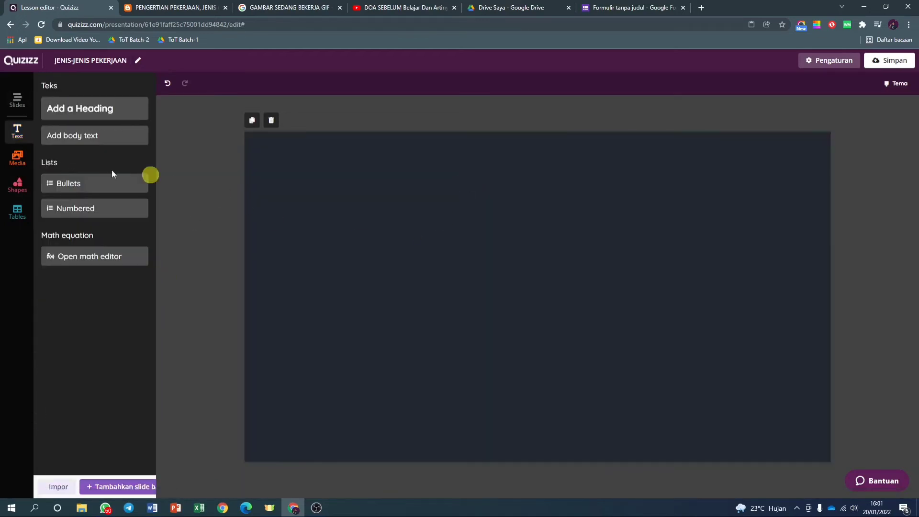
pyautogui.click(16, 156)
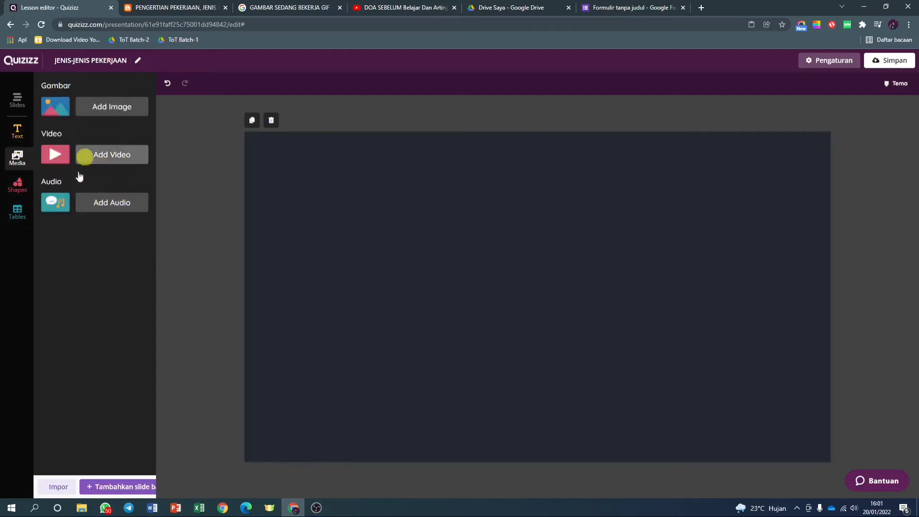
pyautogui.click(16, 188)
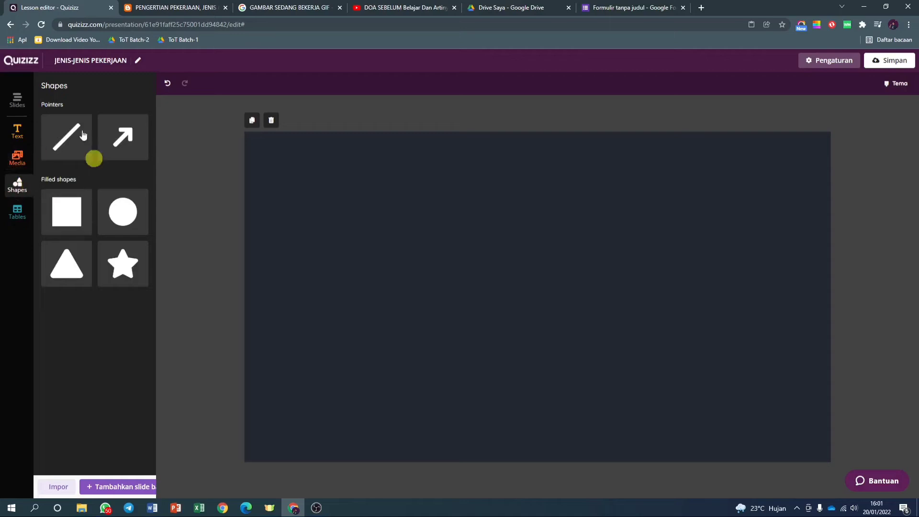
# Insert a straight line on the blank slide 7, lengthen it horizontally and delete it.
pyautogui.click(68, 149)
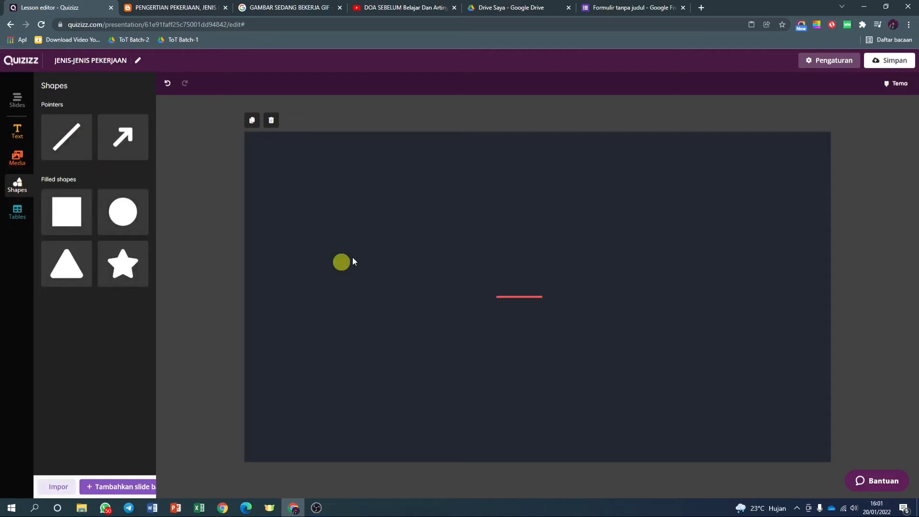
pyautogui.moveTo(541, 297); pyautogui.dragTo(699, 334)
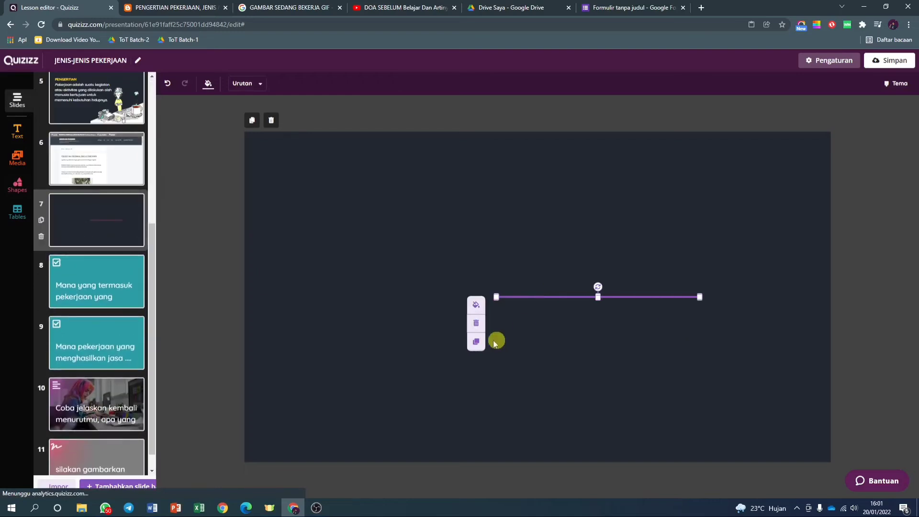
pyautogui.click(476, 324)
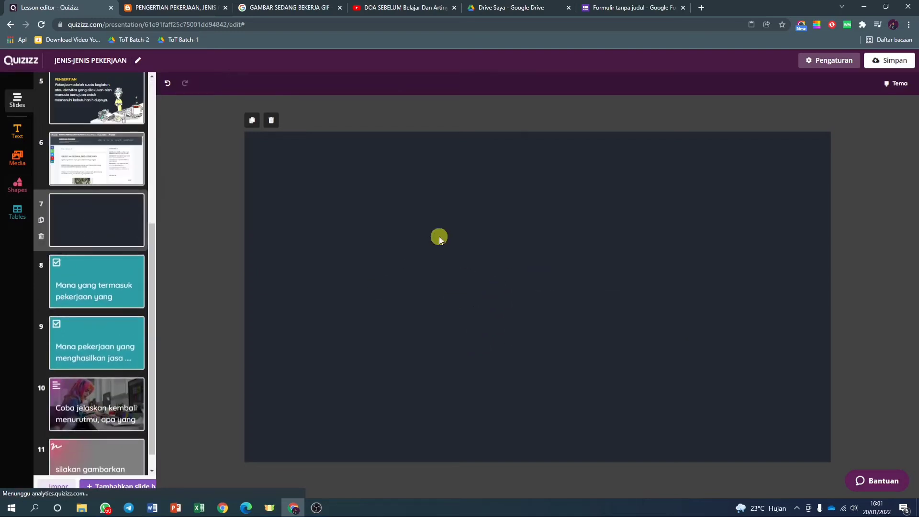
# Insert a filled square on the blank slide 7, move it toward the slide's upper left and delete it.
pyautogui.click(20, 191)
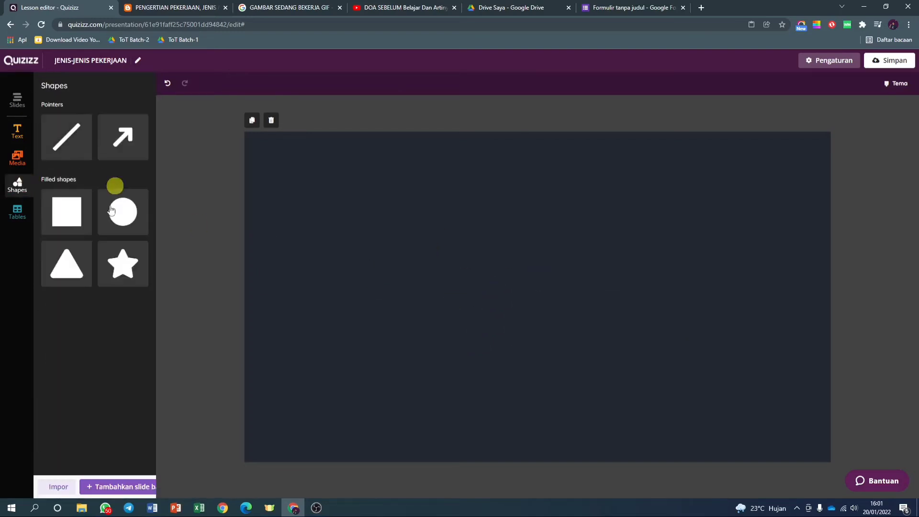
pyautogui.click(71, 216)
pyautogui.moveTo(522, 274); pyautogui.dragTo(353, 192)
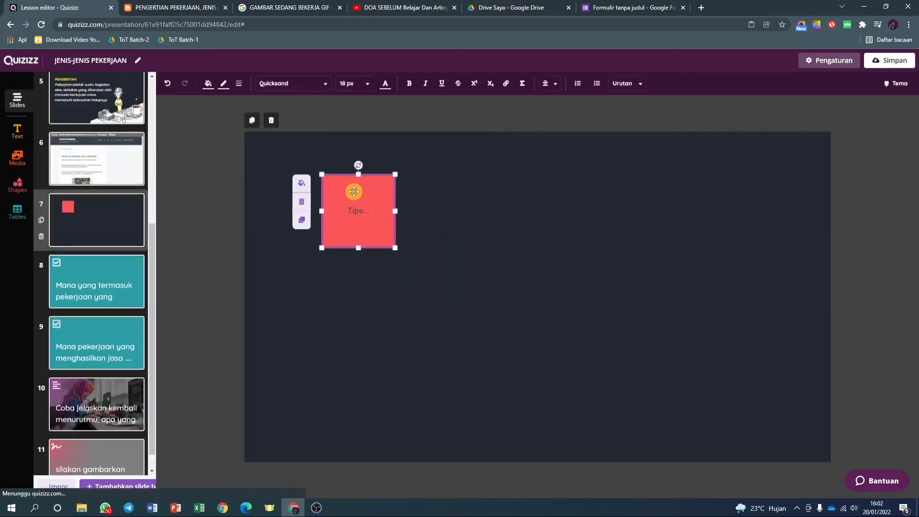
pyautogui.press('Delete')
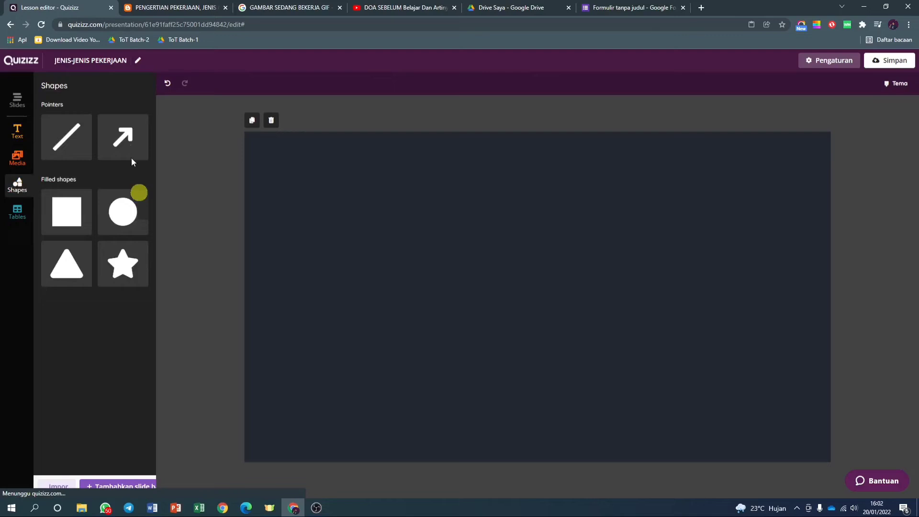
# Insert a filled star on slide 7, shift it slightly off the slide's centre and delete it.
pyautogui.click(123, 263)
pyautogui.moveTo(537, 287); pyautogui.dragTo(497, 268)
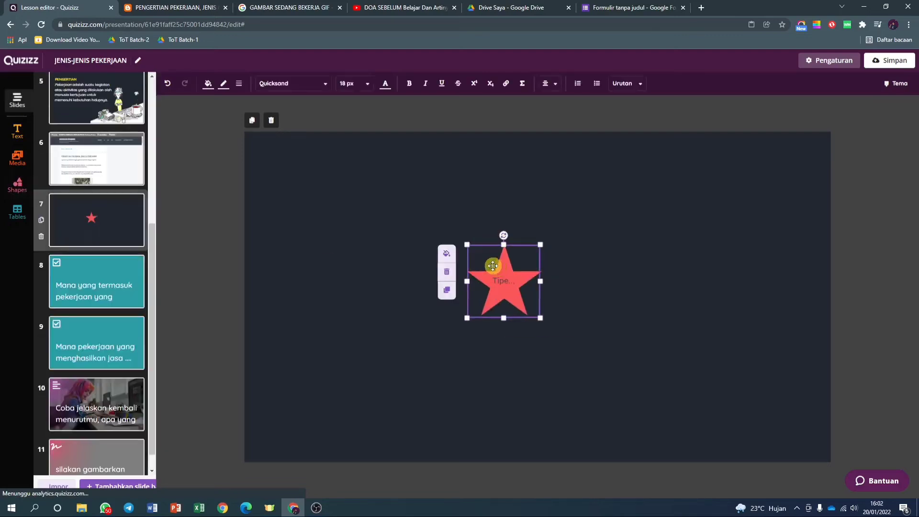
pyautogui.click(446, 271)
# Insert a table of 4 rows and 4 columns on slide 7, move it near the slide's top and widen it.
pyautogui.click(17, 212)
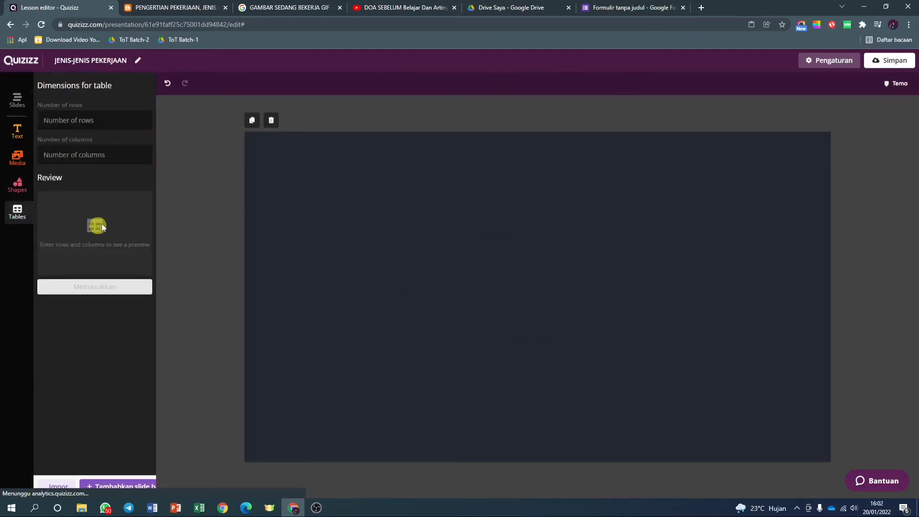
pyautogui.click(80, 118)
pyautogui.write('4')
pyautogui.click(101, 155)
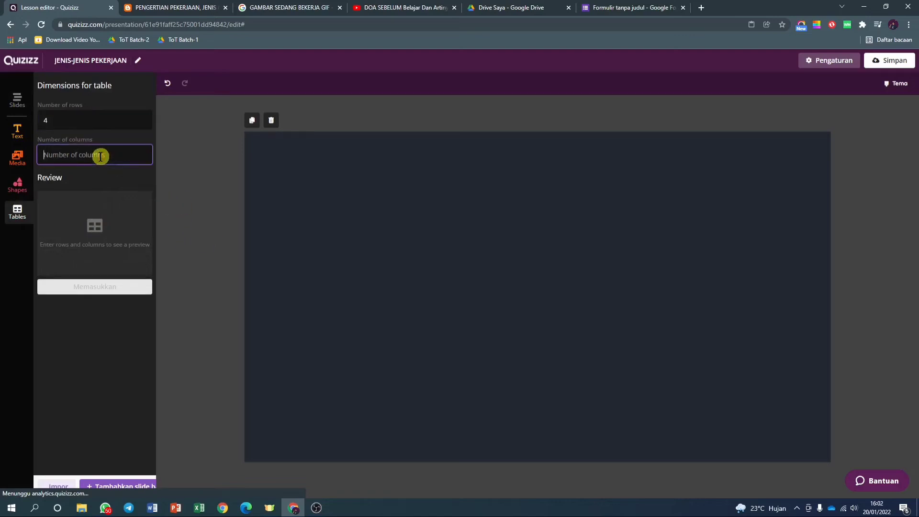
pyautogui.write('4')
pyautogui.click(111, 253)
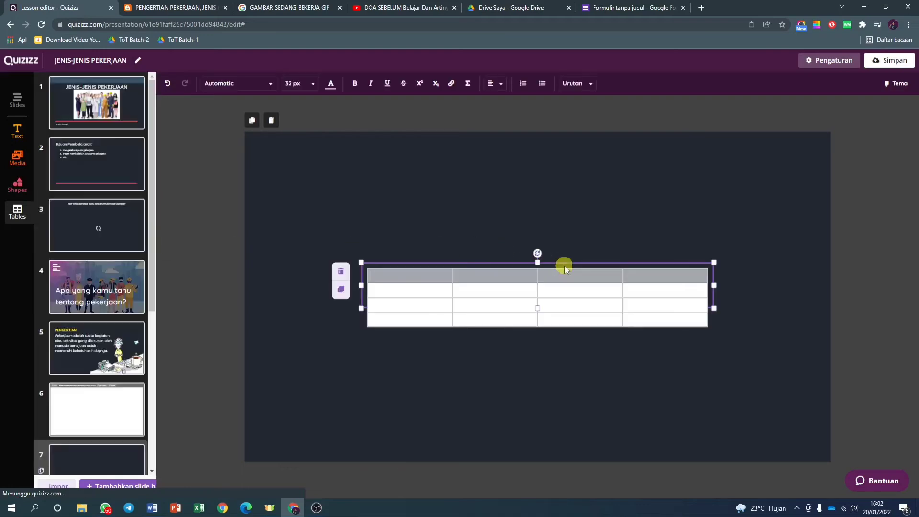
pyautogui.click(570, 280)
pyautogui.moveTo(554, 263); pyautogui.dragTo(476, 156)
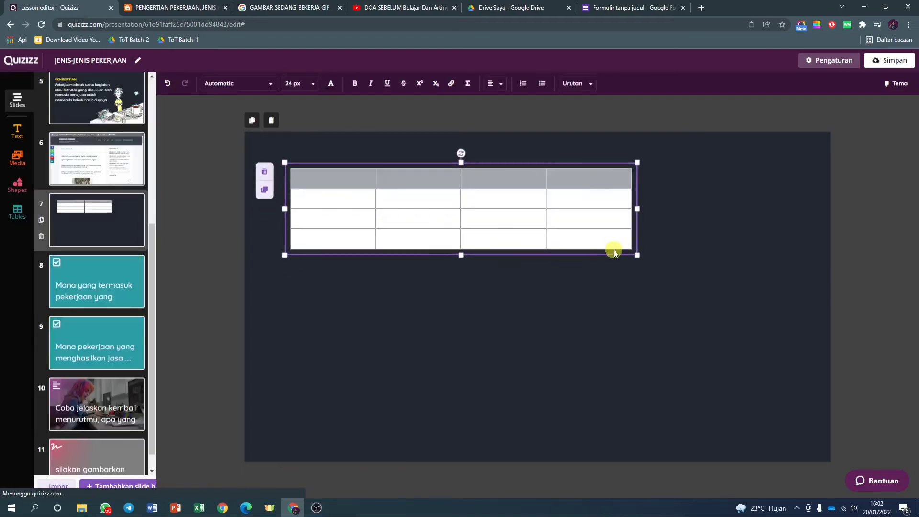
pyautogui.moveTo(635, 254); pyautogui.dragTo(780, 333)
# Move the table slide ahead of the embedded webpage slide and delete its four-column table.
pyautogui.scroll(2, 99, 224)
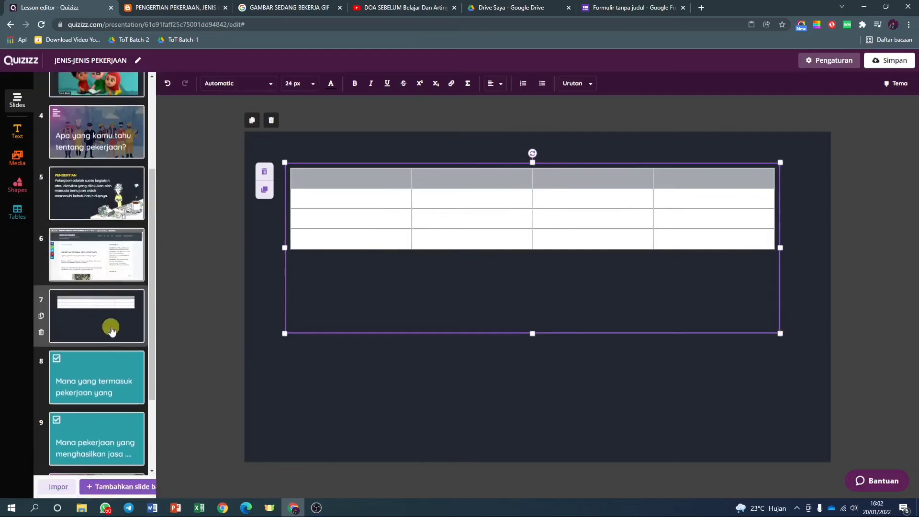
pyautogui.moveTo(107, 325); pyautogui.dragTo(102, 256)
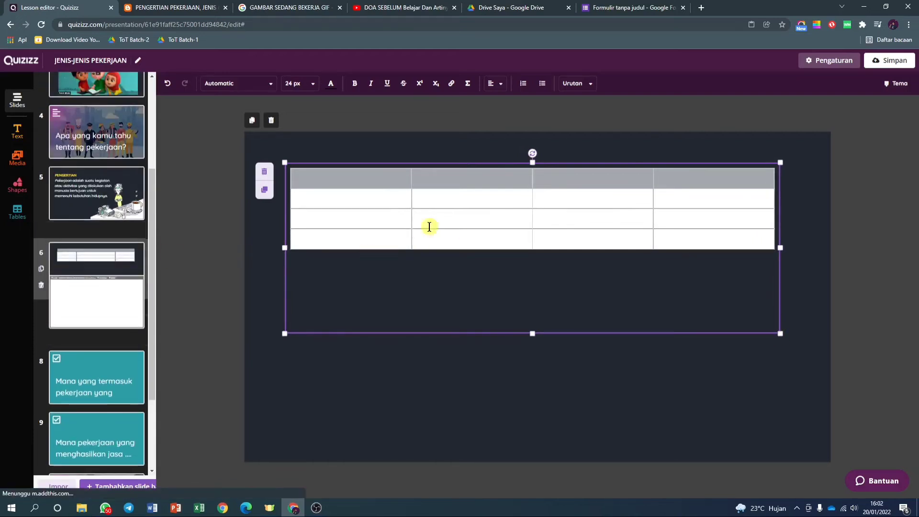
pyautogui.click(264, 172)
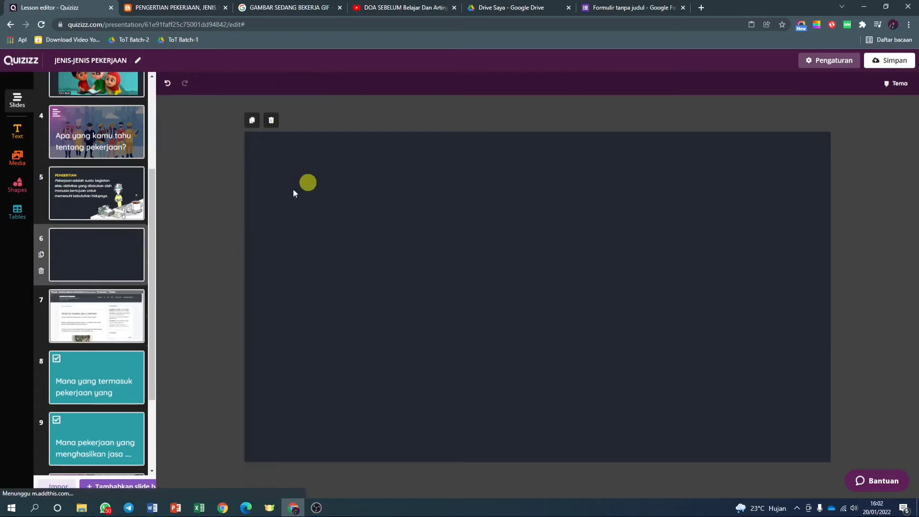
# Insert a table of 3 rows and 2 columns on the blank slide 6.
pyautogui.click(19, 209)
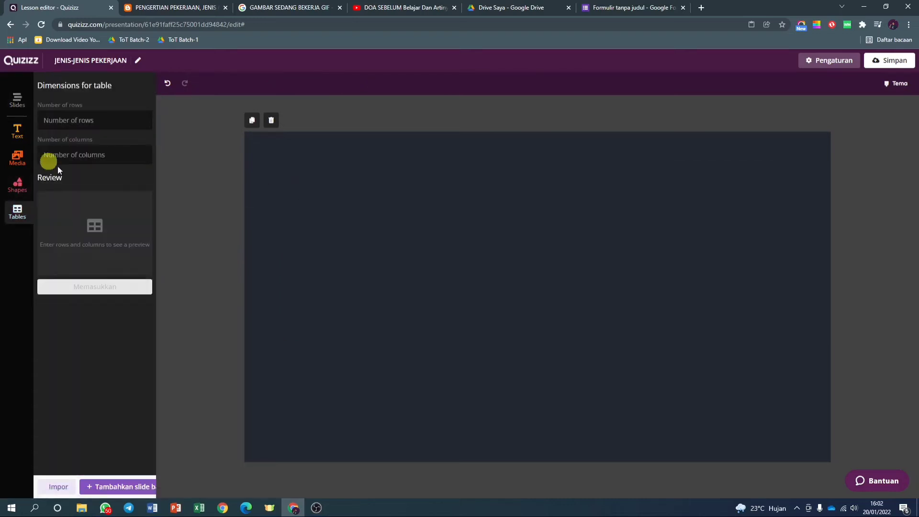
pyautogui.click(81, 117)
pyautogui.write('2')
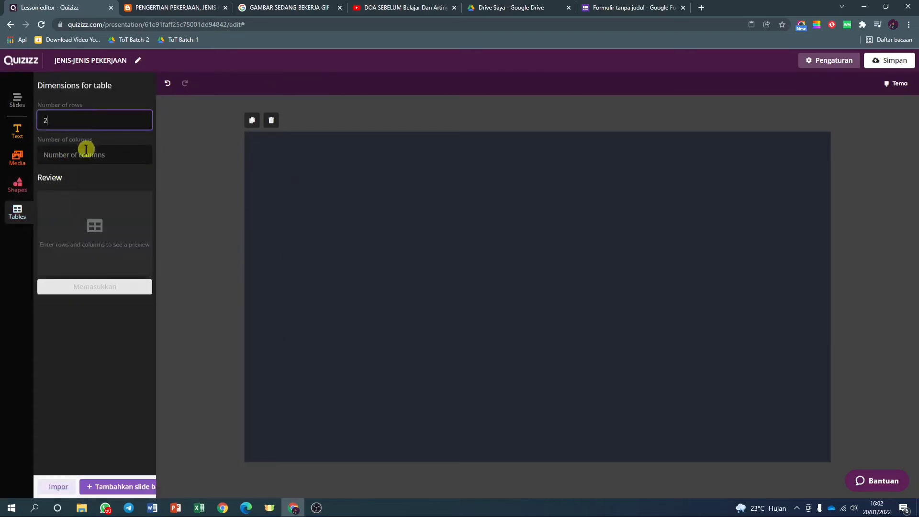
pyautogui.click(81, 154)
pyautogui.write('2')
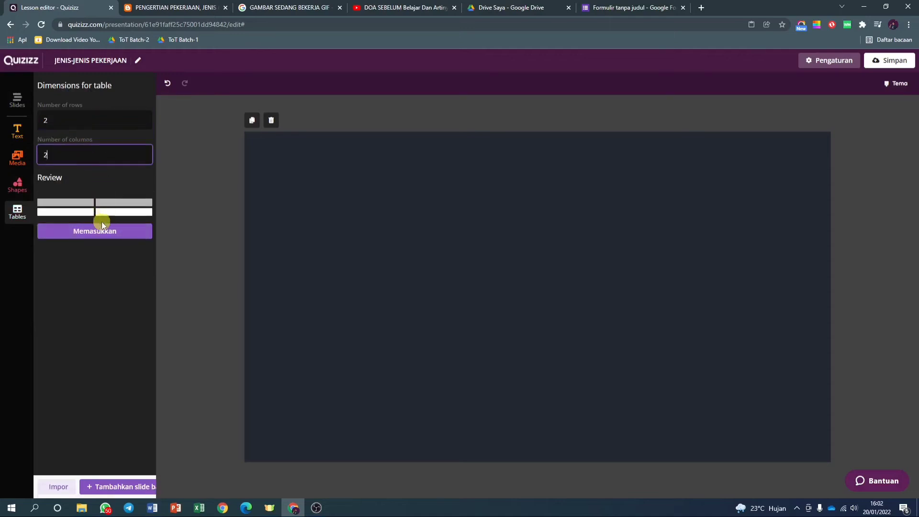
pyautogui.moveTo(65, 154); pyautogui.dragTo(37, 157)
pyautogui.moveTo(62, 121); pyautogui.dragTo(39, 119)
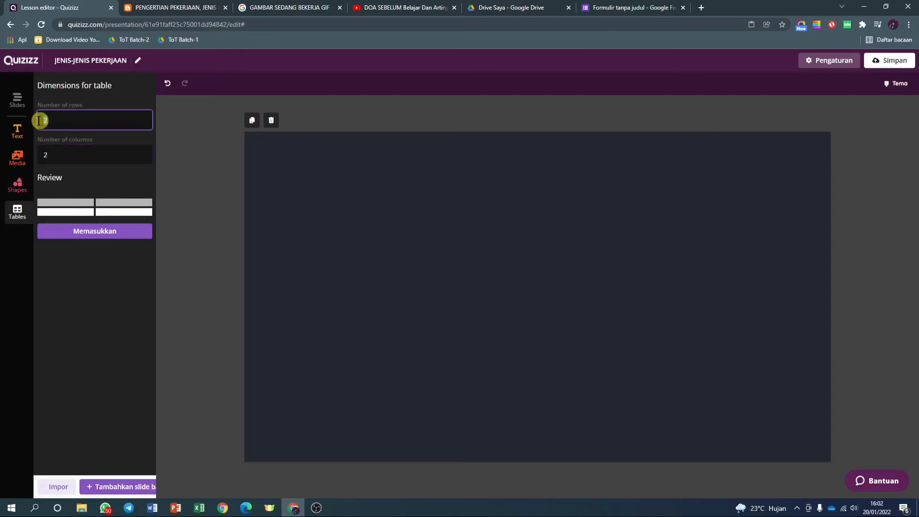
pyautogui.write('3')
pyautogui.click(96, 240)
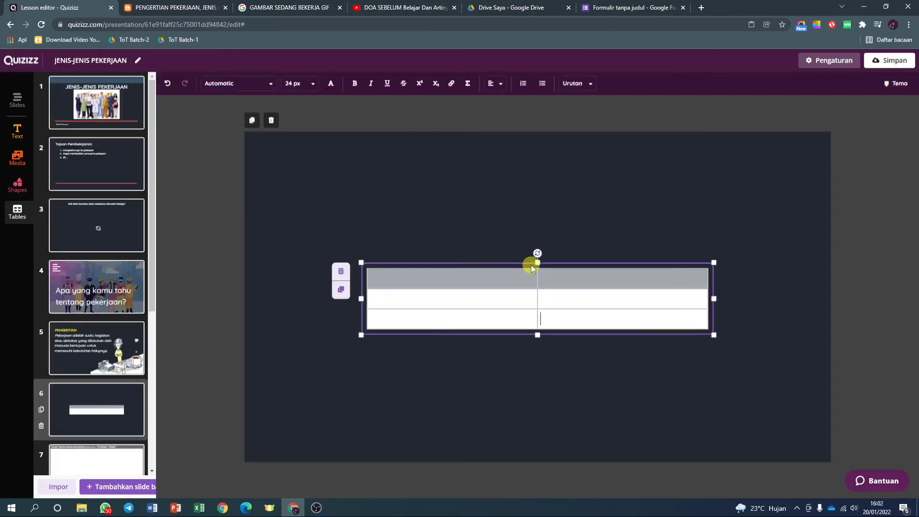
# Move the two-column table toward the upper part of slide 6 and stretch it across most of the slide's width.
pyautogui.moveTo(549, 260); pyautogui.dragTo(501, 187)
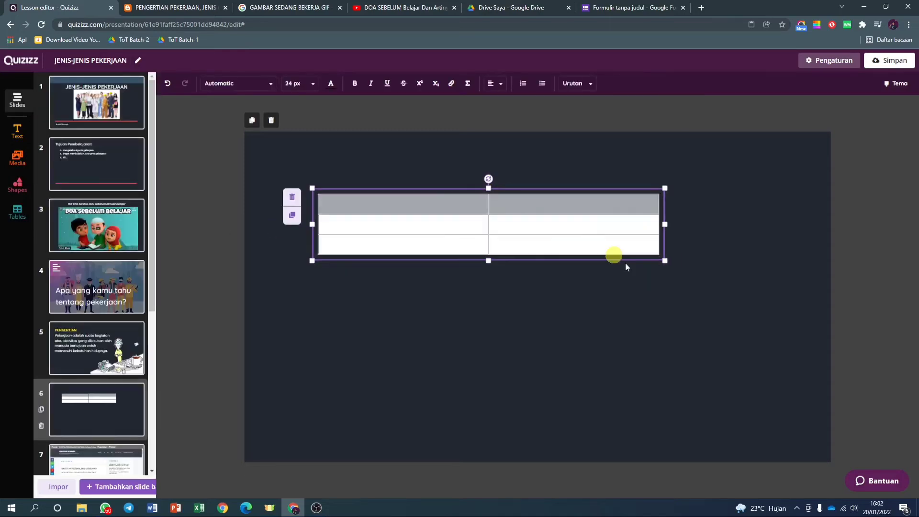
pyautogui.moveTo(665, 260); pyautogui.dragTo(775, 327)
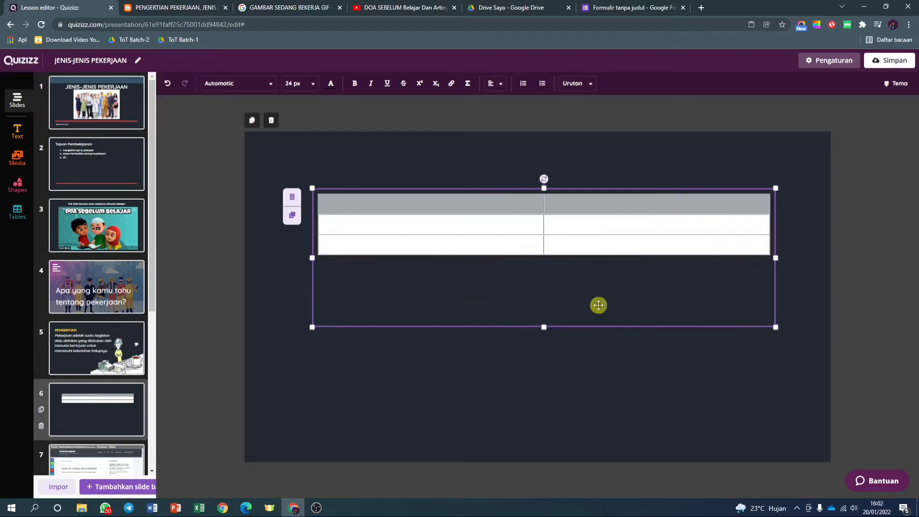
pyautogui.moveTo(563, 320); pyautogui.dragTo(561, 338)
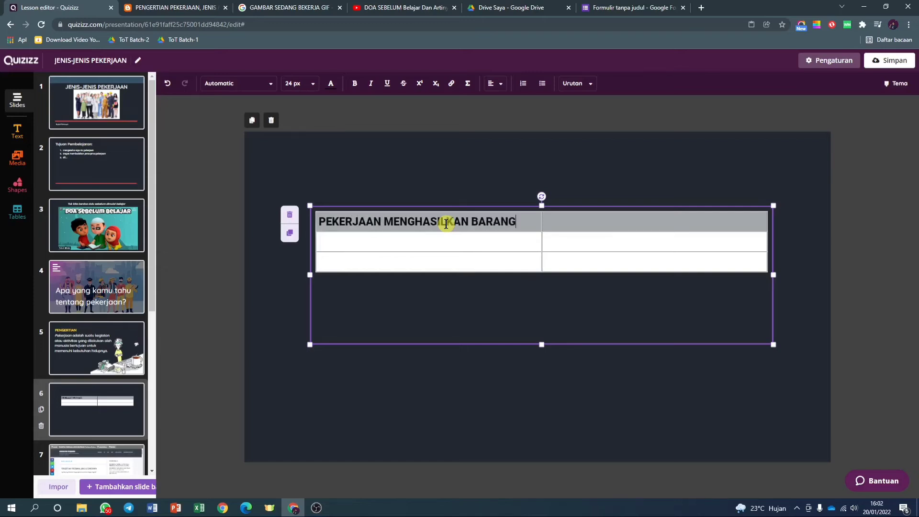
# Fill the header row with PEKERJAAN MENGHASILKAN BARANG and PEKERJAAN MENGHASILKAN JASA, and centre both headers.
pyautogui.click(602, 226)
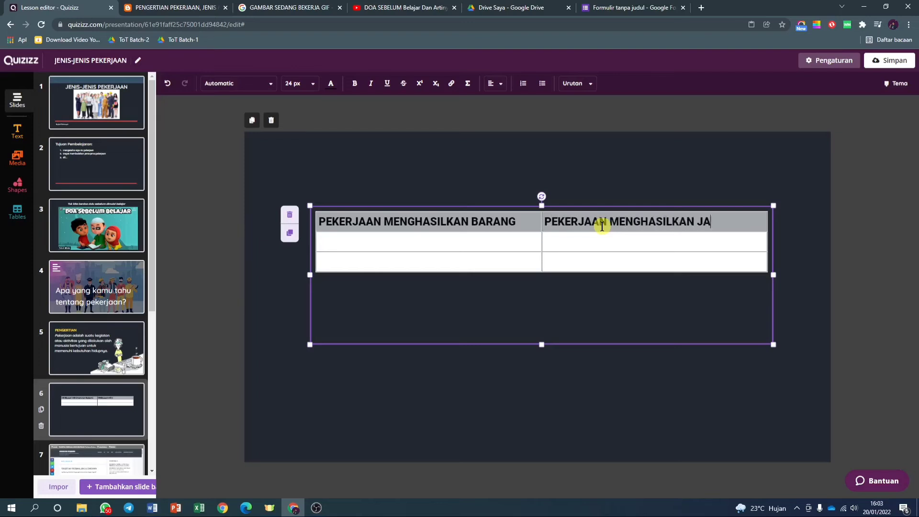
pyautogui.moveTo(732, 223); pyautogui.dragTo(509, 209)
pyautogui.click(497, 84)
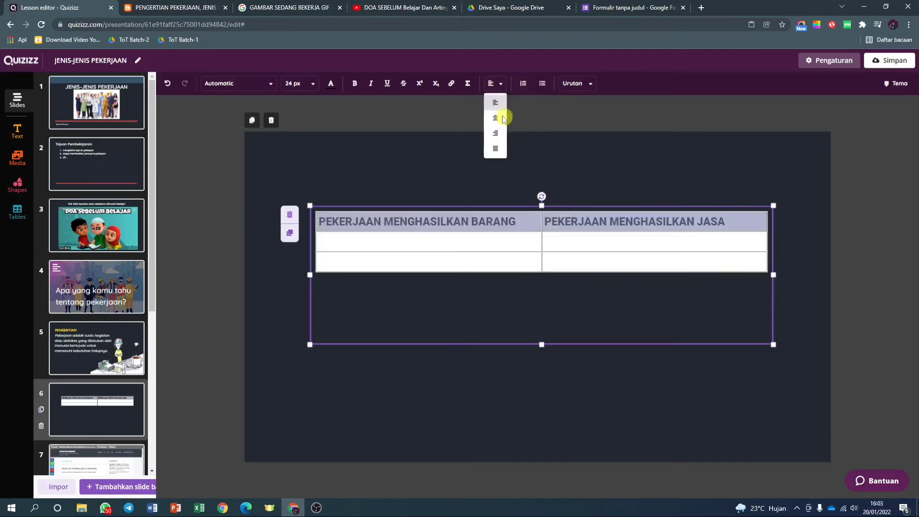
pyautogui.click(497, 118)
# Fill the first column's cells with Pelukis and Petani, and the second column's cells with Polisi and Guru.
pyautogui.click(589, 243)
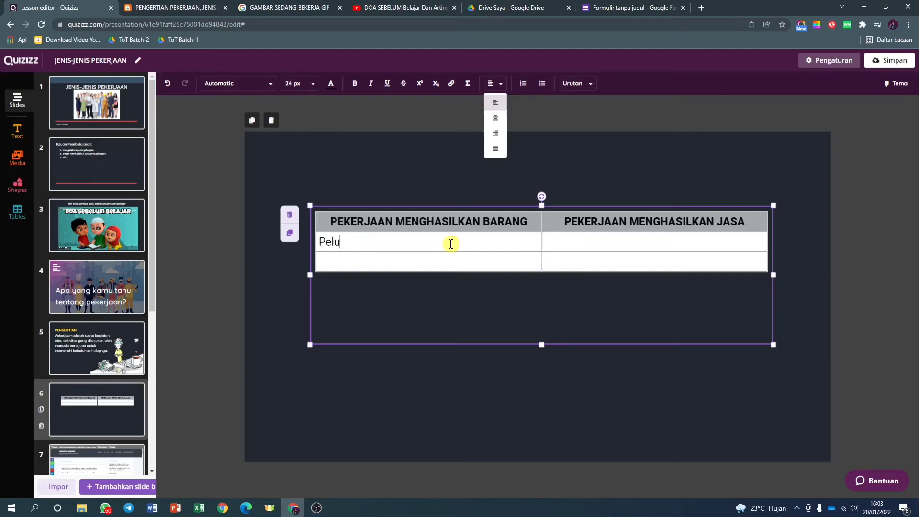
pyautogui.press('Return')
pyautogui.press('BackSpace')
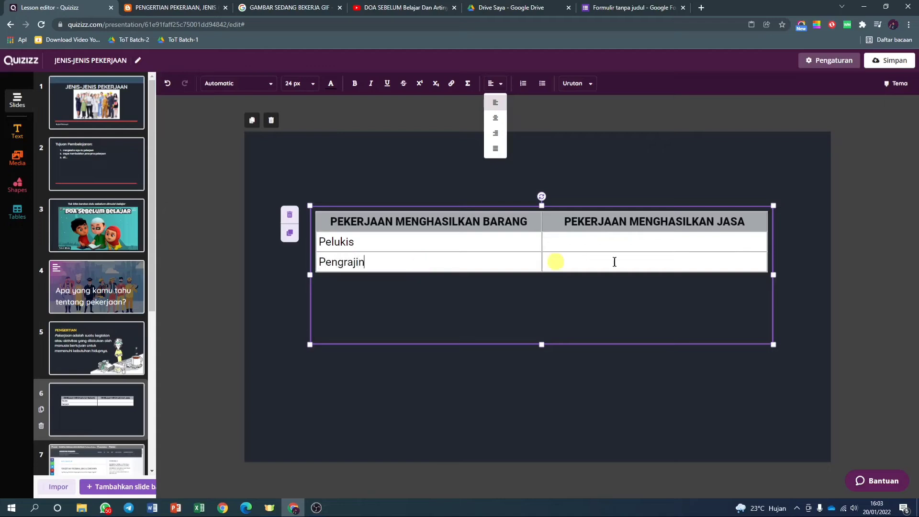
pyautogui.moveTo(382, 255); pyautogui.dragTo(314, 268)
pyautogui.click(370, 267)
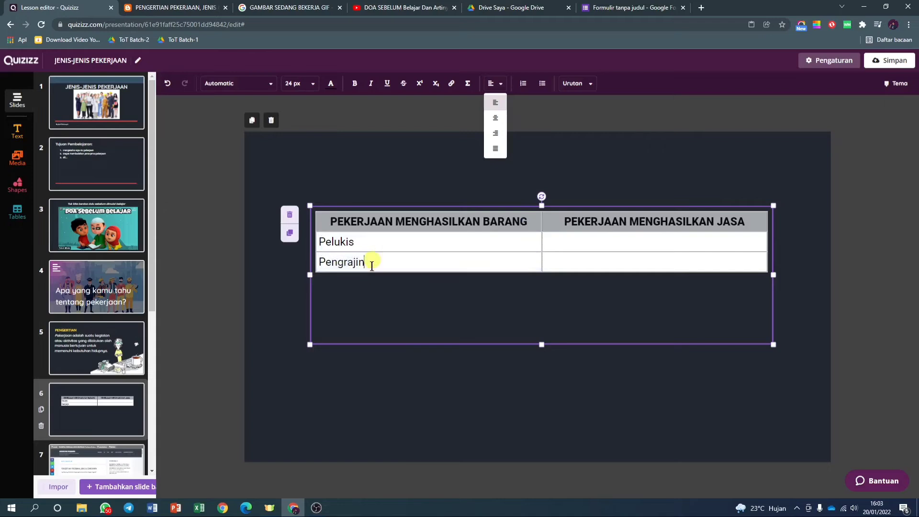
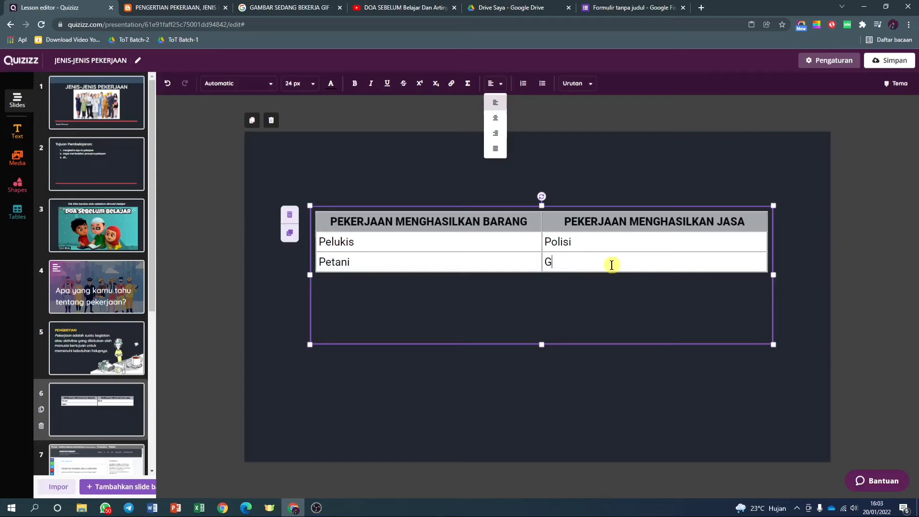
# Centre the text in all four cells below the table's header row.
pyautogui.moveTo(606, 265); pyautogui.dragTo(544, 242)
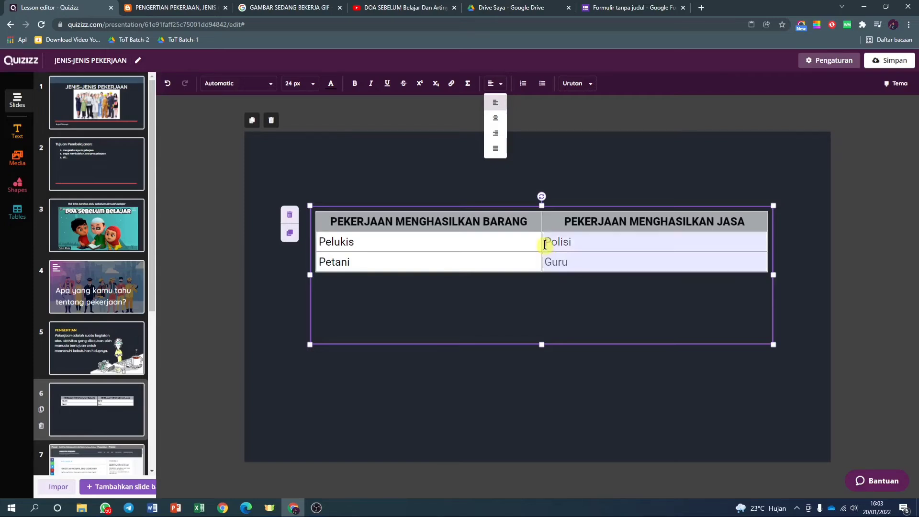
pyautogui.click(495, 118)
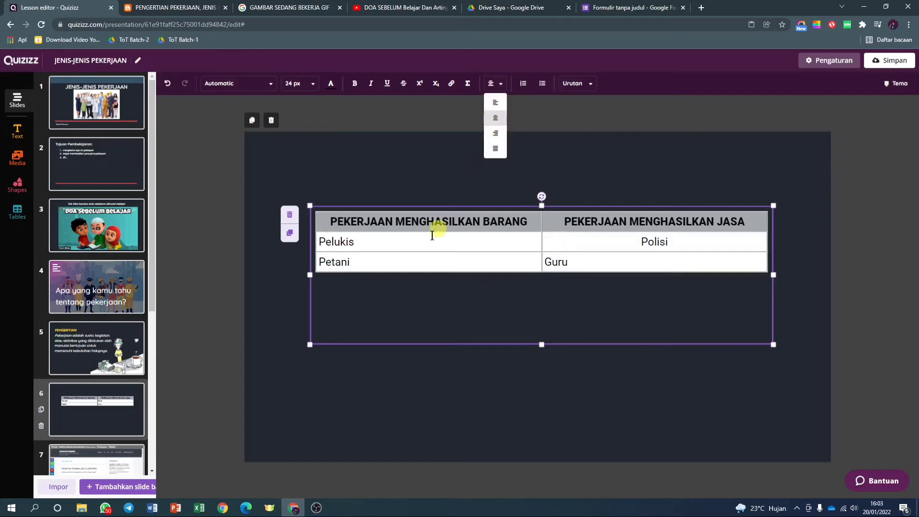
pyautogui.moveTo(573, 260); pyautogui.dragTo(426, 195)
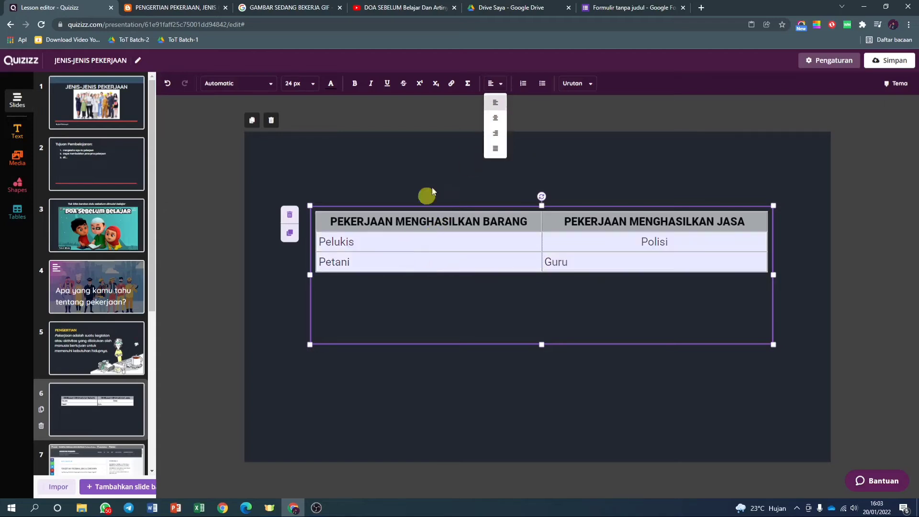
pyautogui.click(495, 117)
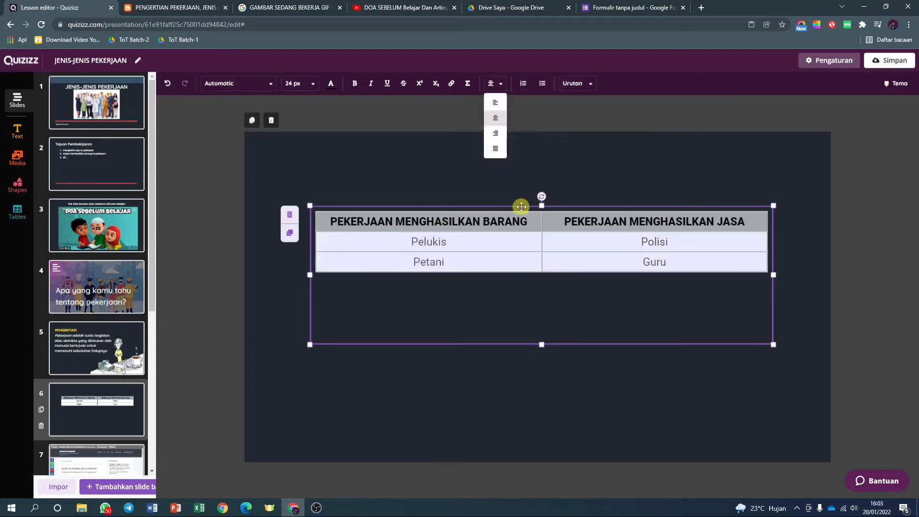
# Reposition the table near the middle of slide 6, leaving room for a heading above it.
pyautogui.moveTo(512, 205); pyautogui.dragTo(500, 183)
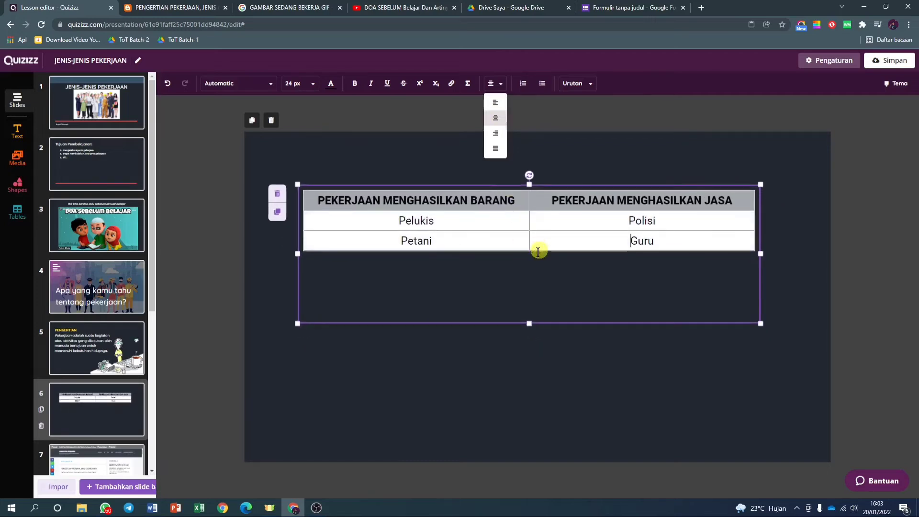
pyautogui.moveTo(531, 252); pyautogui.dragTo(533, 293)
pyautogui.moveTo(533, 364); pyautogui.dragTo(531, 294)
pyautogui.click(571, 181)
# Add a heading above the table on slide 6 reading "Jenis-jenis pekerjaan yang menghasilkan barang dan jasa".
pyautogui.click(17, 131)
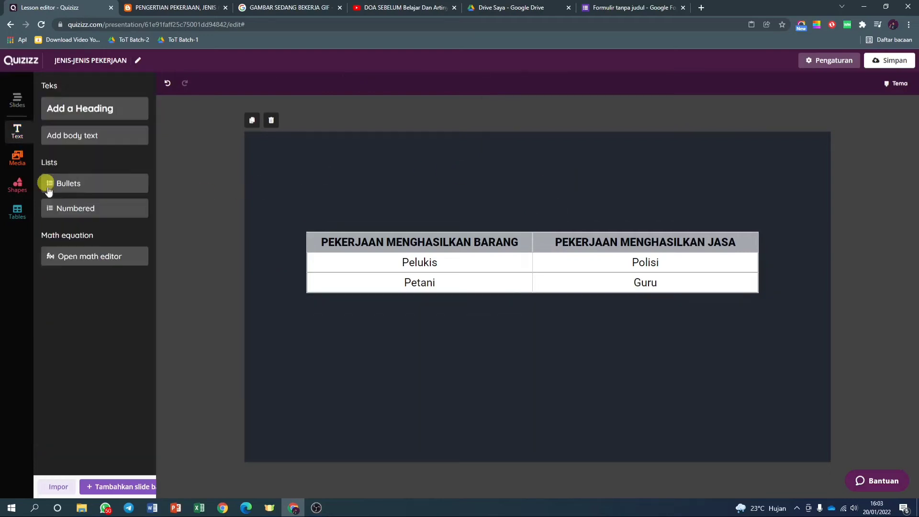
pyautogui.click(88, 108)
pyautogui.click(468, 287)
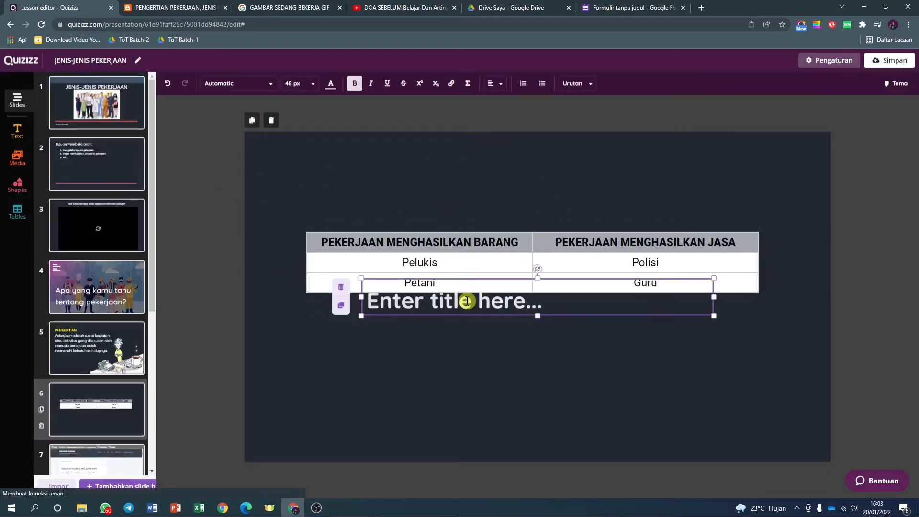
pyautogui.moveTo(467, 277); pyautogui.dragTo(414, 164)
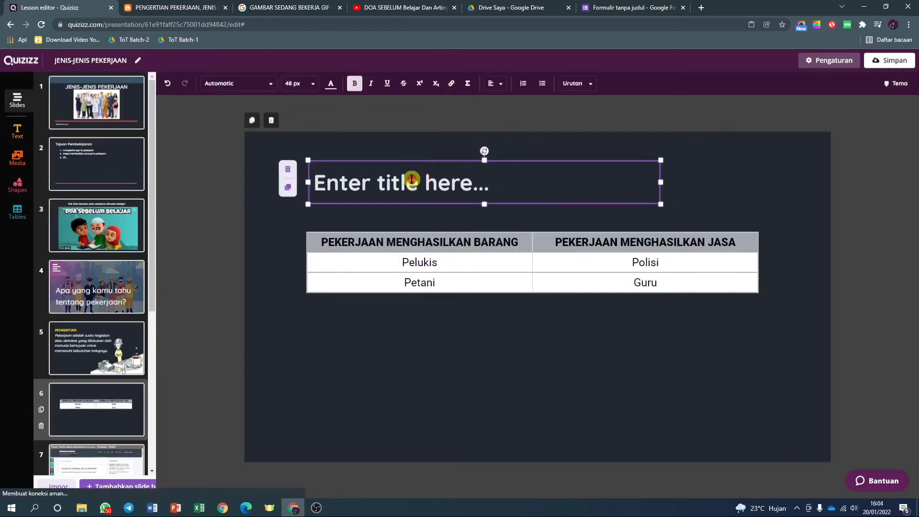
pyautogui.click(411, 180)
pyautogui.write('Jenis')
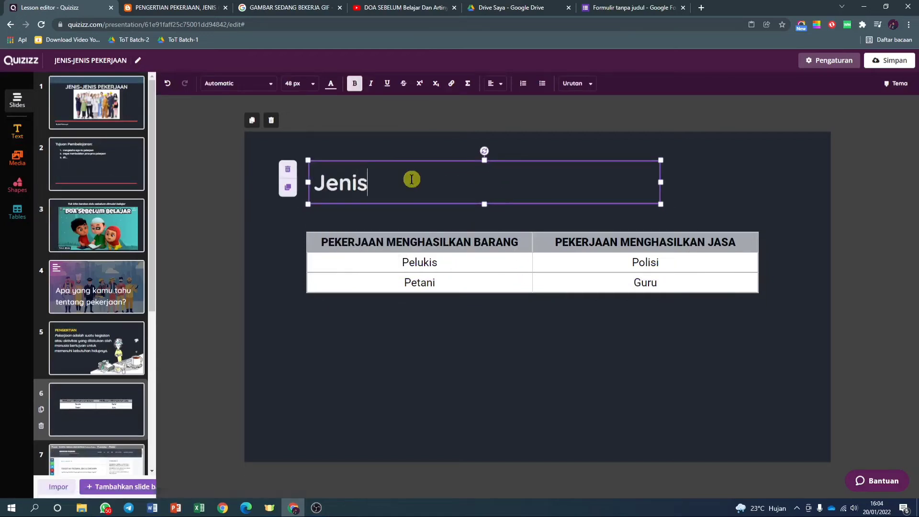
pyautogui.write('-jenis pekerj')
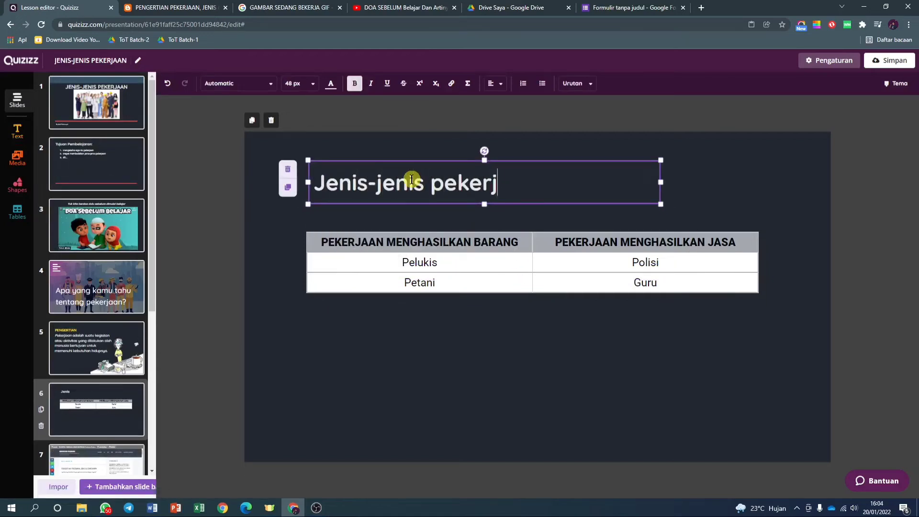
pyautogui.write('aan yang meng')
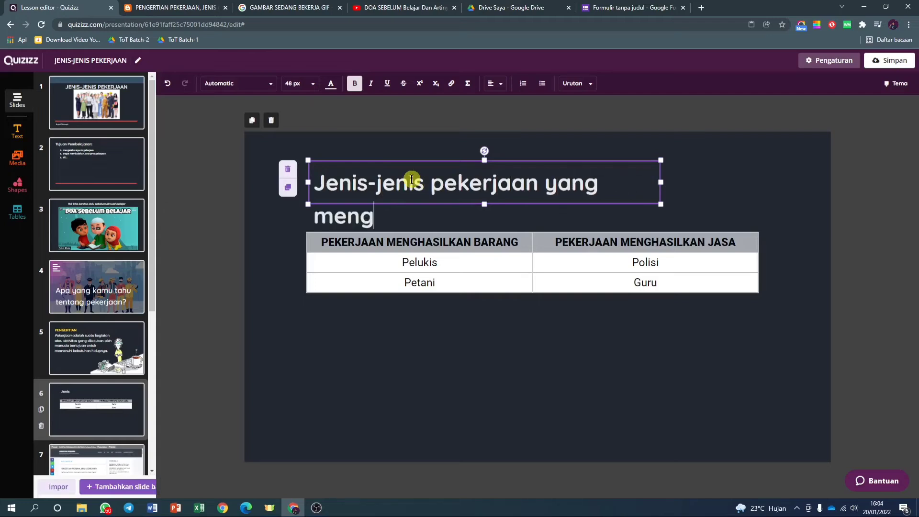
pyautogui.write('hasilkan barang dan jasa')
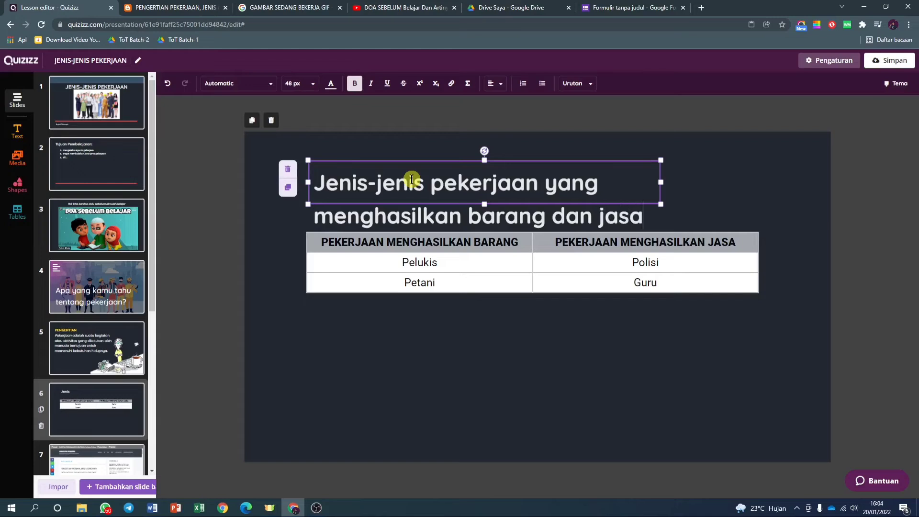
# Widen the heading's text box beyond the table's width and set its font size to 36 px.
pyautogui.moveTo(659, 198); pyautogui.dragTo(761, 198)
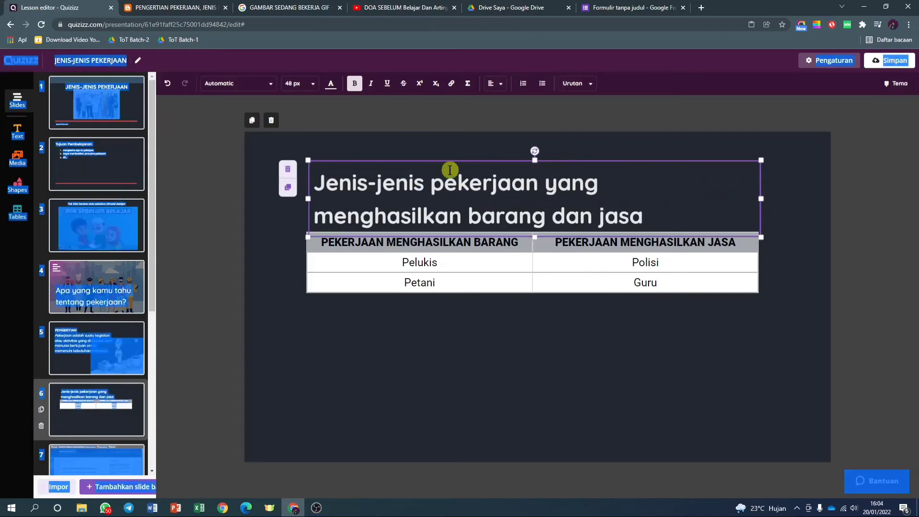
pyautogui.hotkey('ctrl', 'a')
pyautogui.click(309, 84)
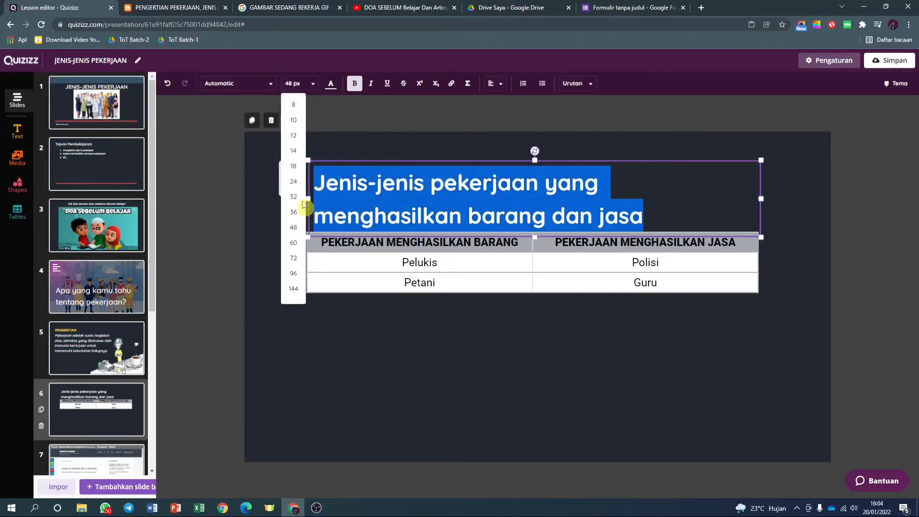
pyautogui.click(299, 198)
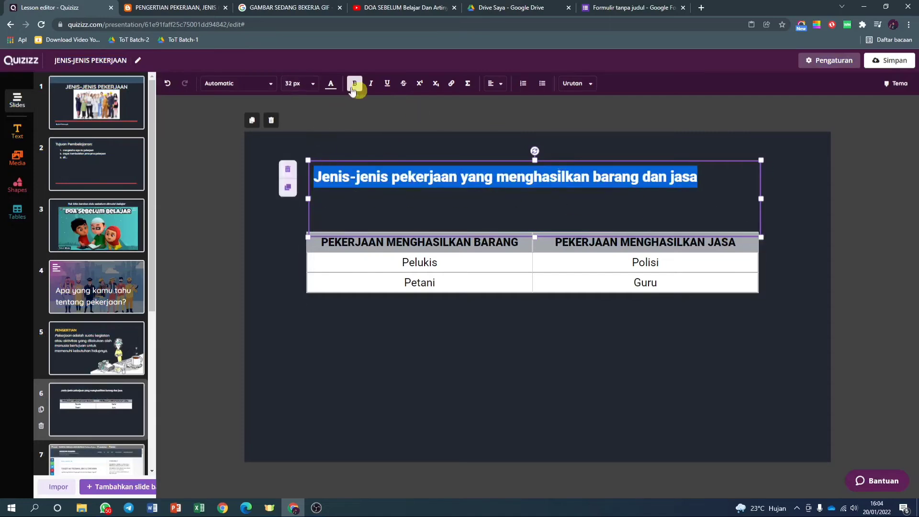
pyautogui.click(311, 84)
pyautogui.click(297, 212)
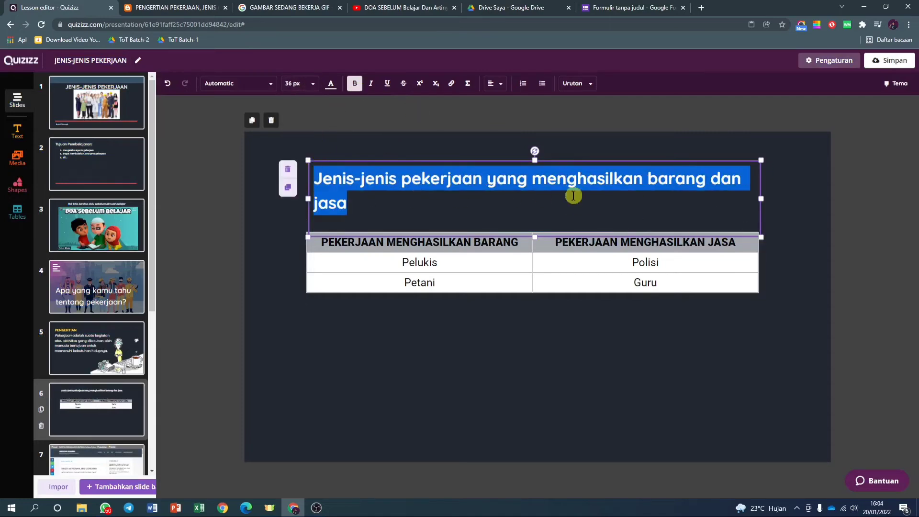
pyautogui.moveTo(759, 199); pyautogui.dragTo(788, 199)
# Fit the heading's text box to a single line near the slide's upper edge and move the table up just beneath it.
pyautogui.moveTo(548, 237); pyautogui.dragTo(553, 156)
pyautogui.click(562, 170)
pyautogui.moveTo(565, 233); pyautogui.dragTo(568, 204)
pyautogui.click(450, 340)
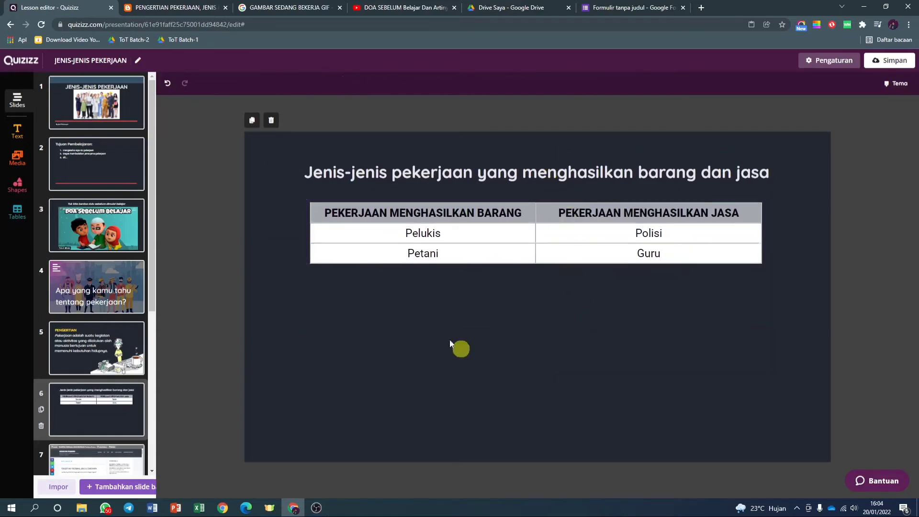
# Insert the teal illustration of seven workers from an image search for "gambar pekerjaan" and enlarge it, centred beneath the table.
pyautogui.click(17, 157)
pyautogui.click(101, 114)
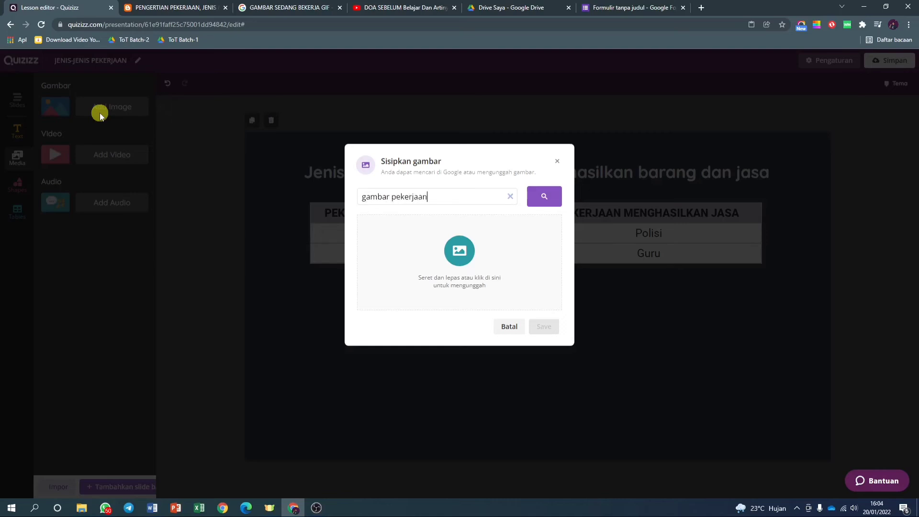
pyautogui.write('gambar pekerjaan')
pyautogui.press('Return')
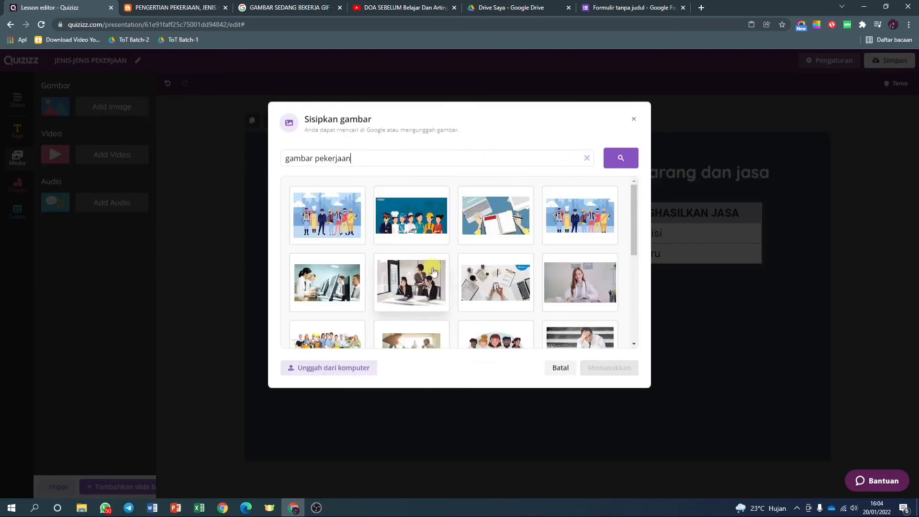
pyautogui.click(410, 230)
pyautogui.click(609, 367)
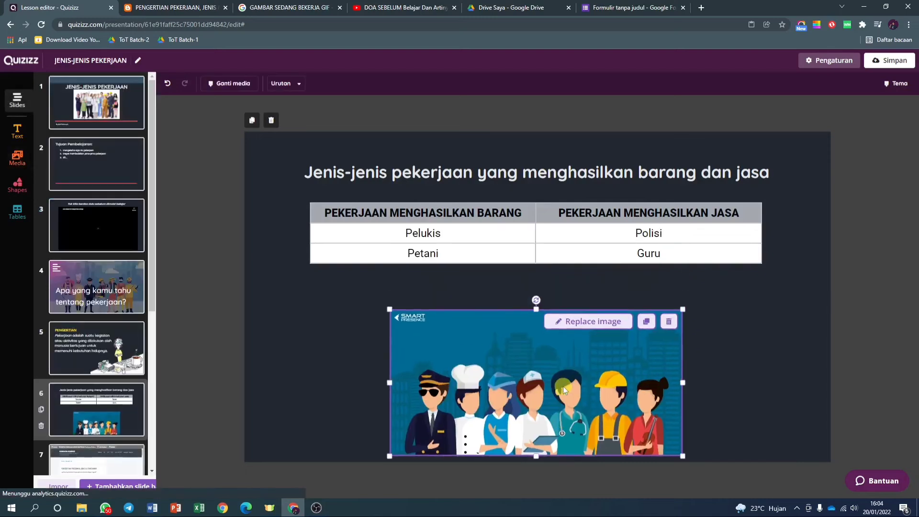
pyautogui.moveTo(683, 309); pyautogui.dragTo(762, 263)
pyautogui.moveTo(653, 358); pyautogui.dragTo(613, 357)
# Change the heading to "Contoh jenis-jenis pekerjaan yang menghasilkan barang dan jasa" and move it up so both lines clear the table.
pyautogui.click(324, 177)
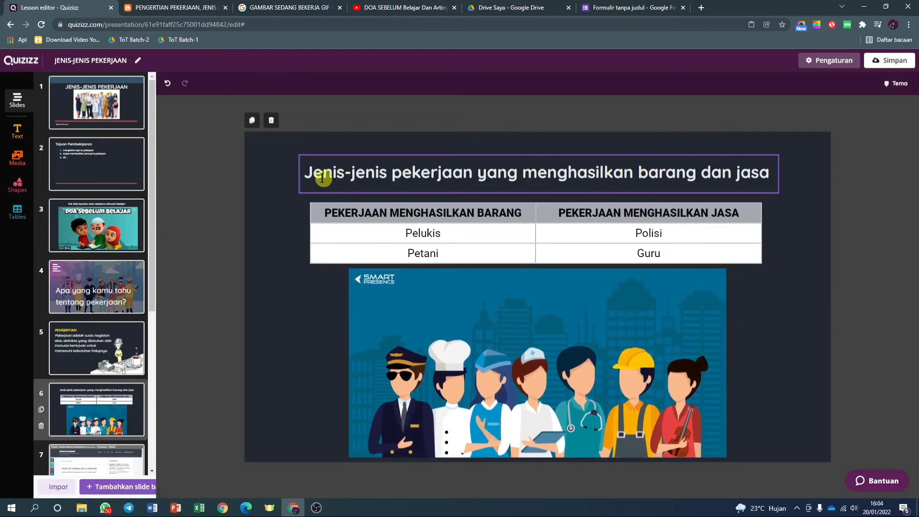
pyautogui.click(313, 171)
pyautogui.press('BackSpace')
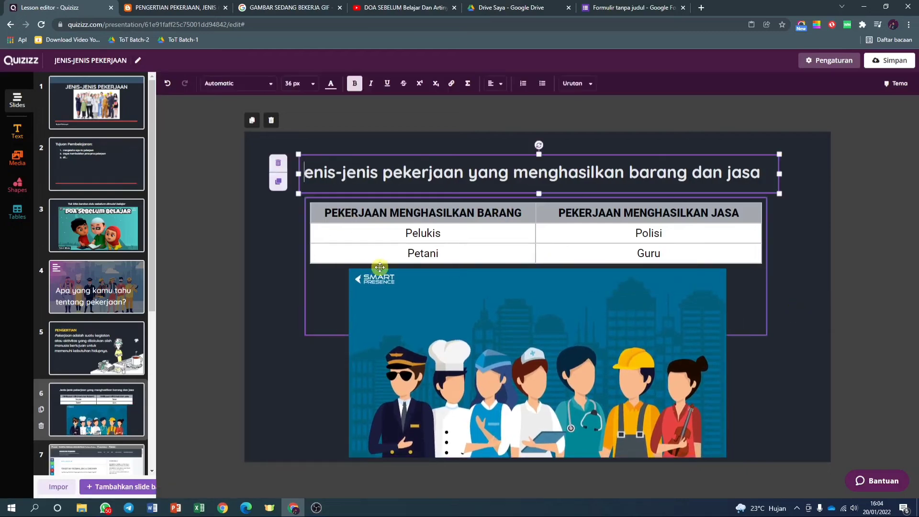
pyautogui.write('Contoh ')
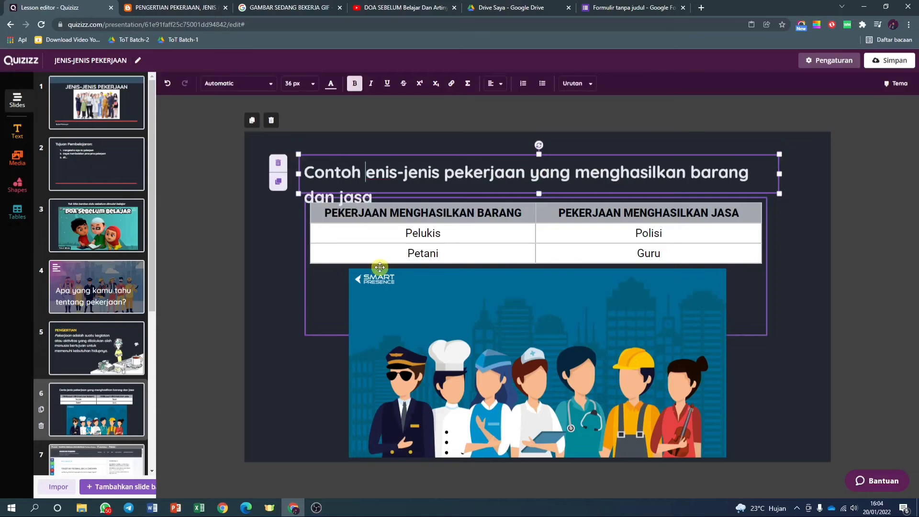
pyautogui.write('j')
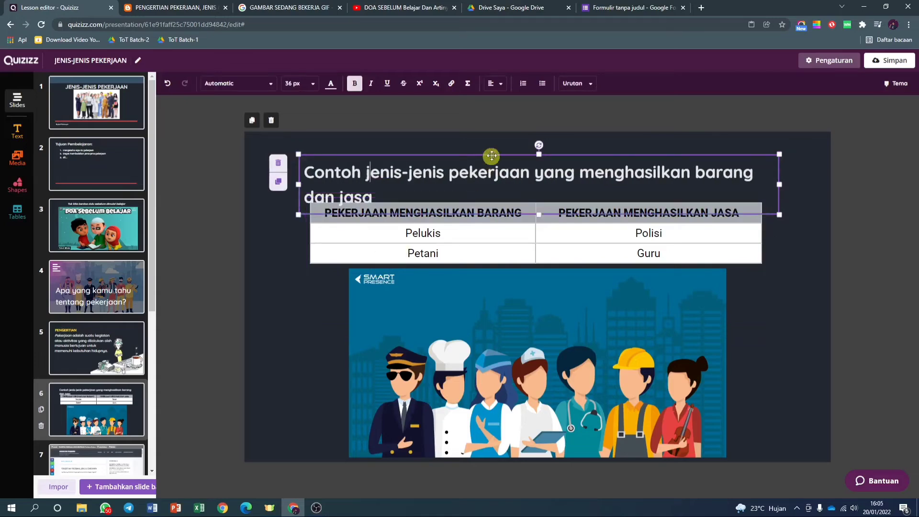
pyautogui.moveTo(492, 153); pyautogui.dragTo(495, 138)
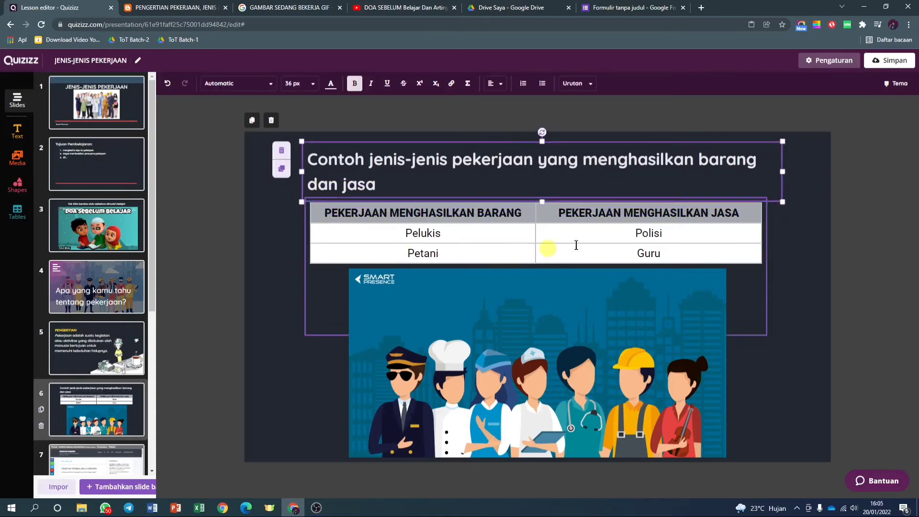
pyautogui.click(849, 269)
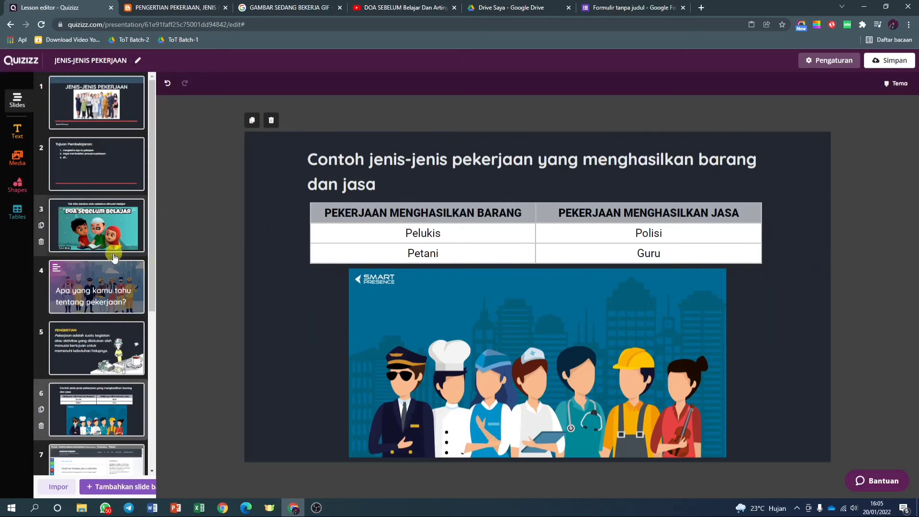
# Start saving the lesson and set its title image to the light-blue workers illustration from an image search for "pekerjaan".
pyautogui.scroll(-5, 117, 251)
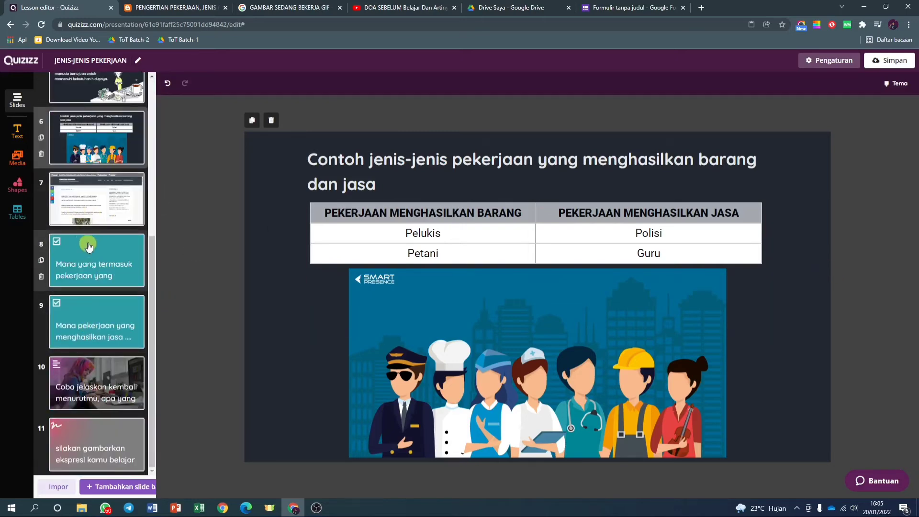
pyautogui.scroll(5, 89, 243)
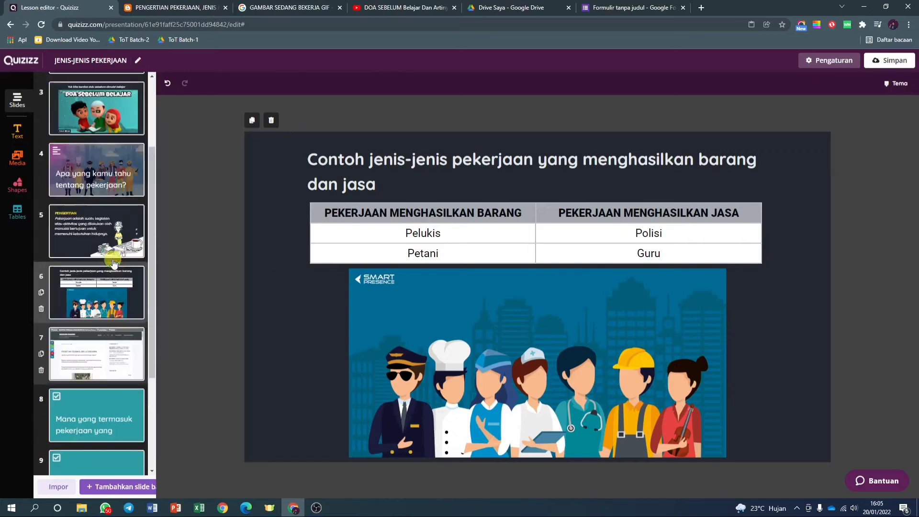
pyautogui.click(894, 61)
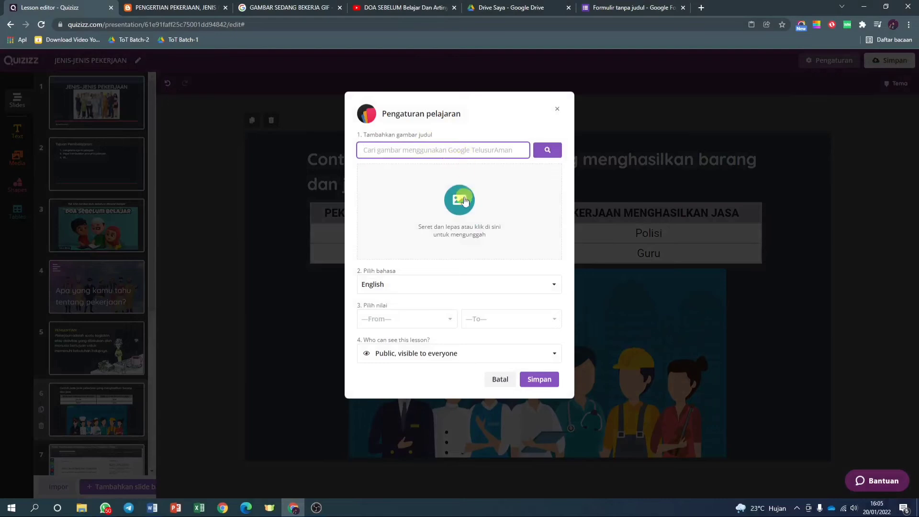
pyautogui.write('p')
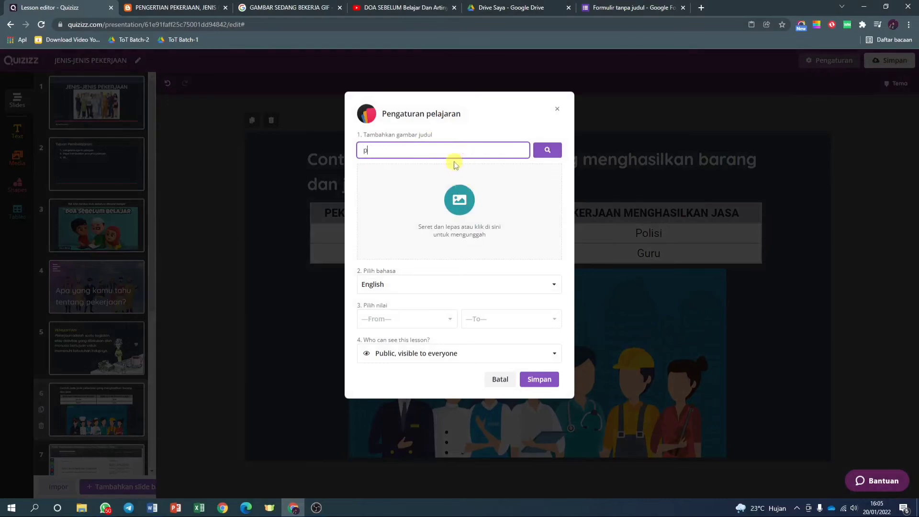
pyautogui.write('ekerjaan')
pyautogui.press('Return')
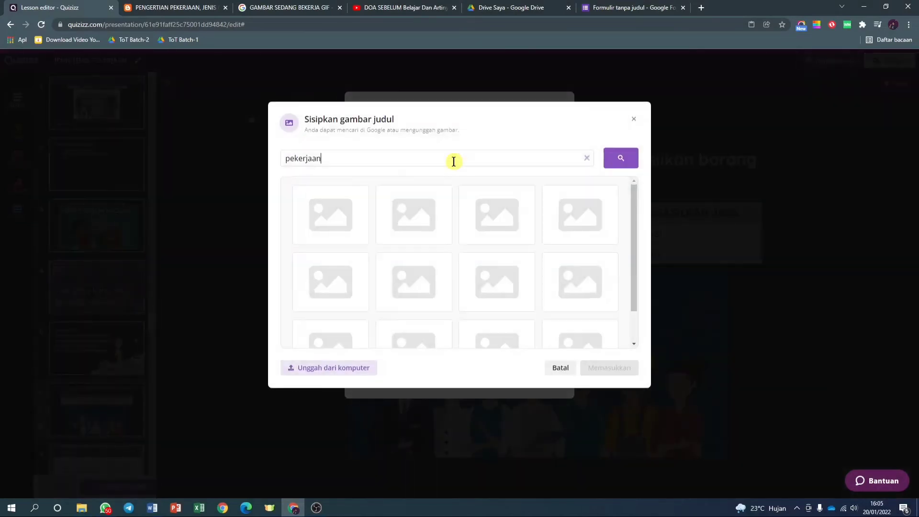
pyautogui.click(332, 234)
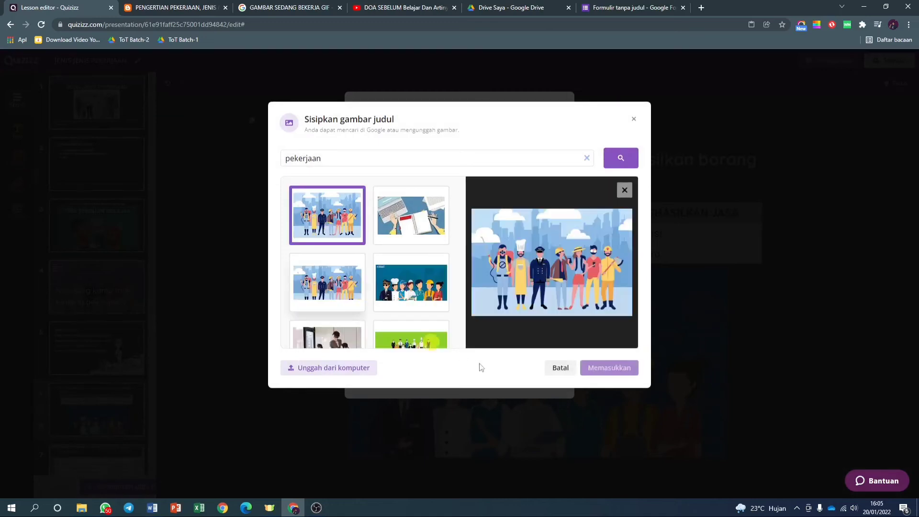
pyautogui.click(629, 368)
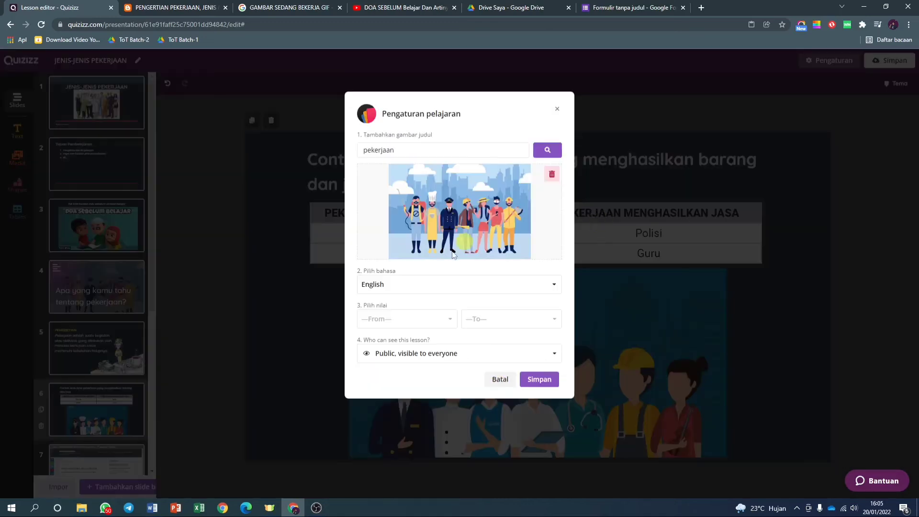
# Set the lesson's language to Indonesian and its grade to 4th, and save it with these settings.
pyautogui.click(419, 286)
pyautogui.click(396, 344)
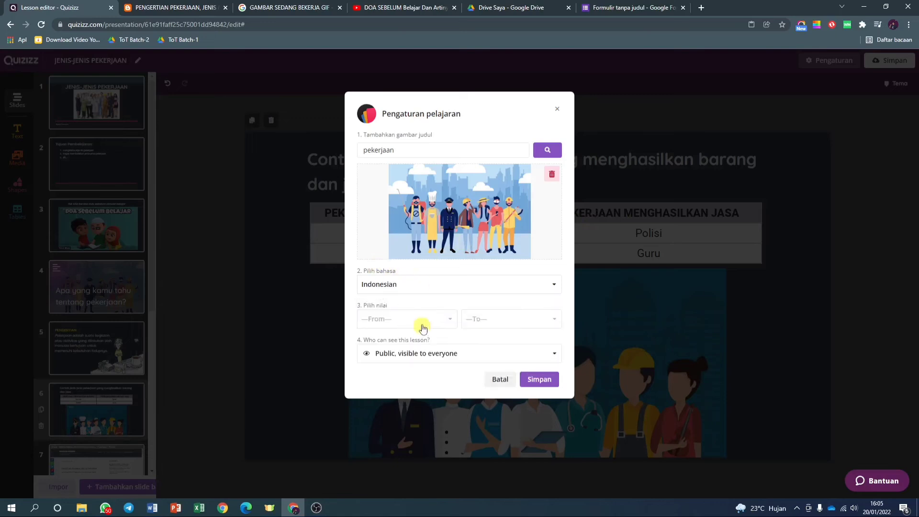
pyautogui.click(419, 320)
pyautogui.scroll(-2, 390, 369)
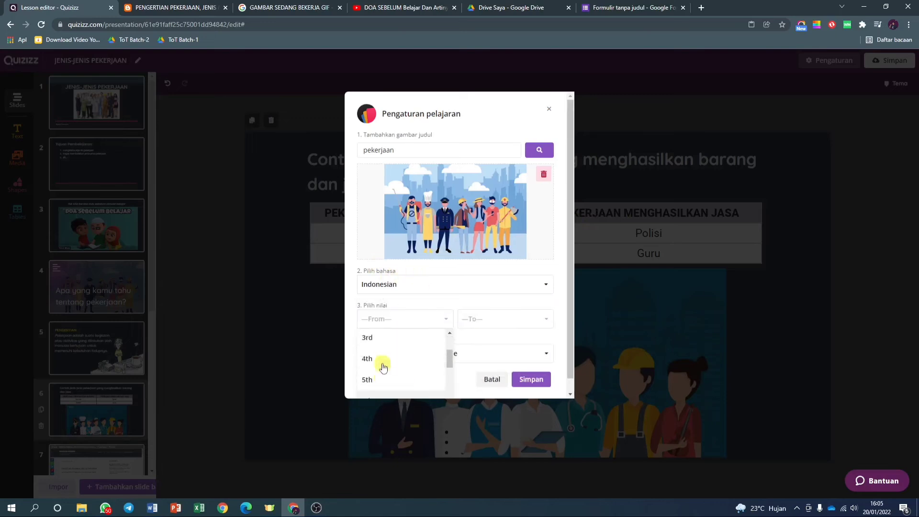
pyautogui.click(381, 377)
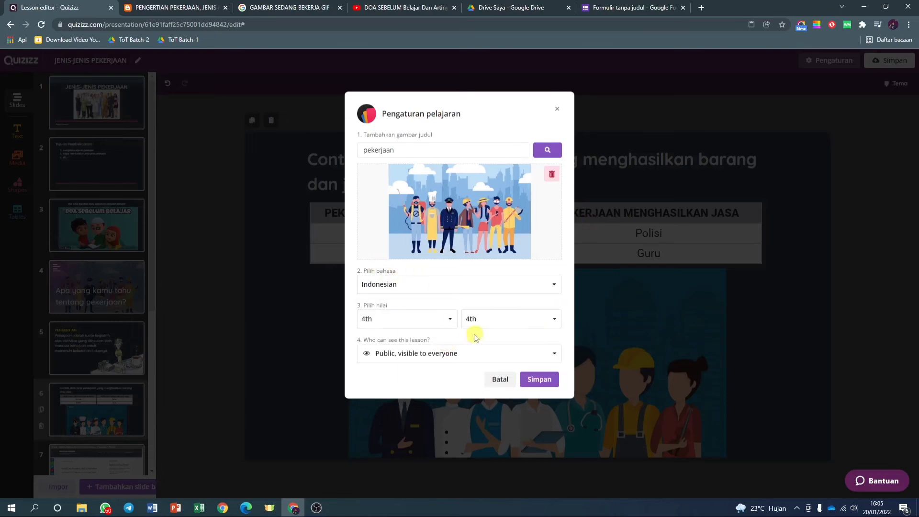
pyautogui.click(540, 380)
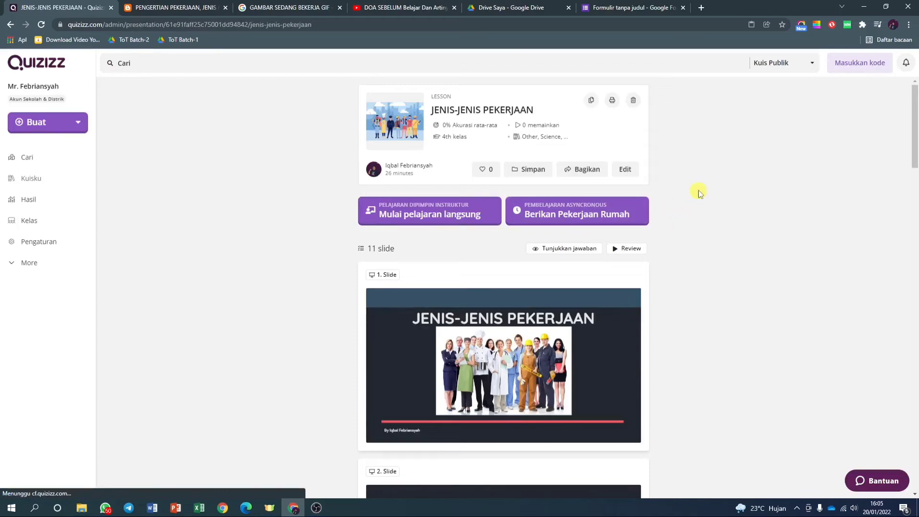
# Preview the first slide of the saved JENIS-JENIS PEKERJAAN lesson and close the preview.
pyautogui.scroll(-4, 642, 203)
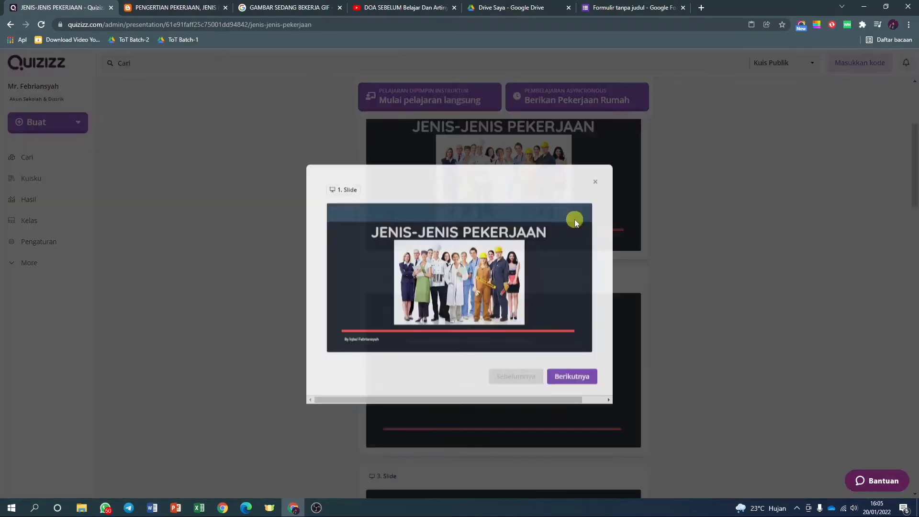
pyautogui.click(550, 217)
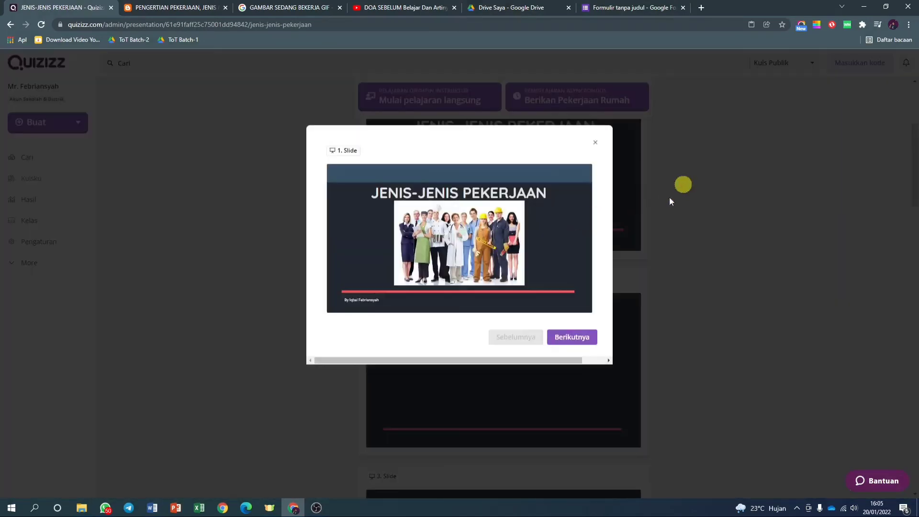
pyautogui.click(592, 142)
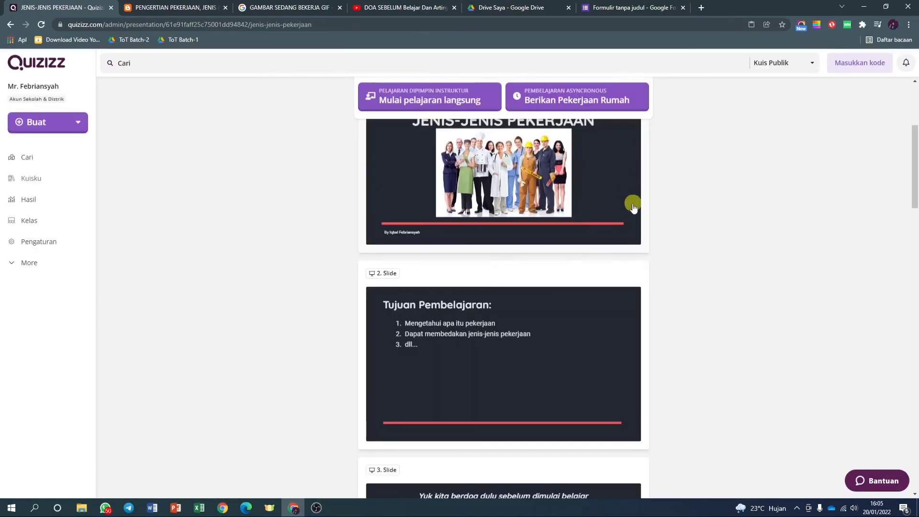
# Review slides 2 and 3 of the saved lesson, briefly playing and pausing the prayer video embedded in slide 3.
pyautogui.scroll(-3, 535, 249)
pyautogui.scroll(-3, 524, 255)
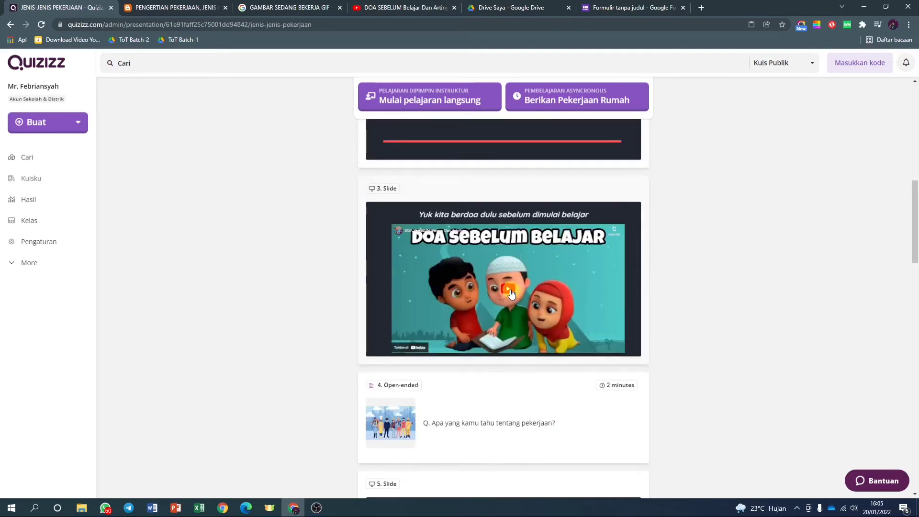
pyautogui.click(508, 293)
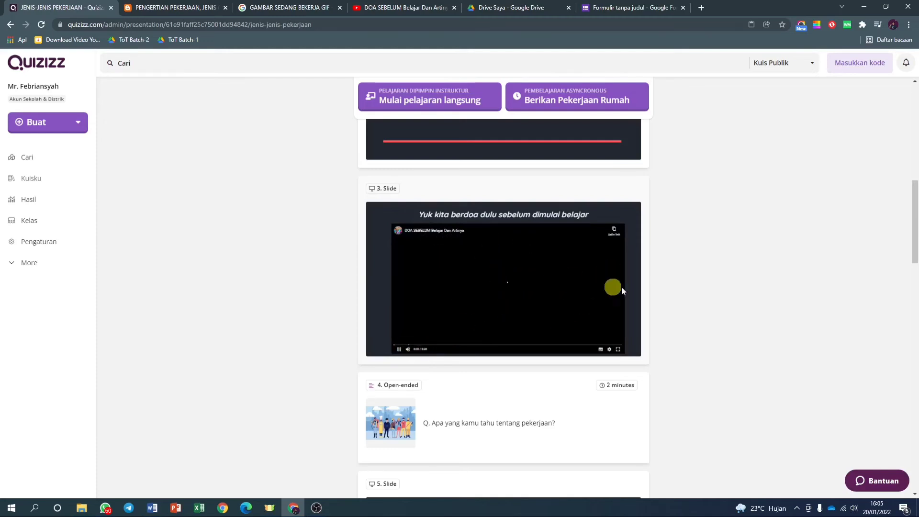
pyautogui.scroll(-1, 682, 287)
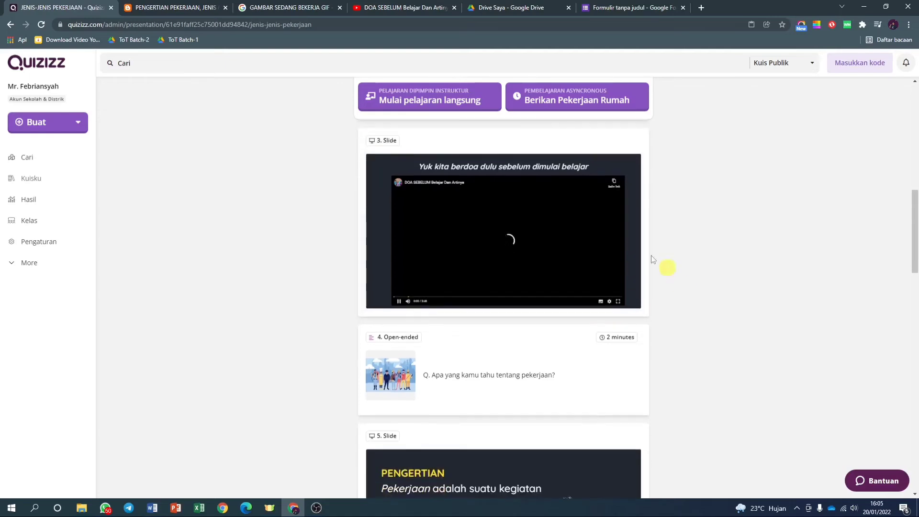
pyautogui.click(399, 301)
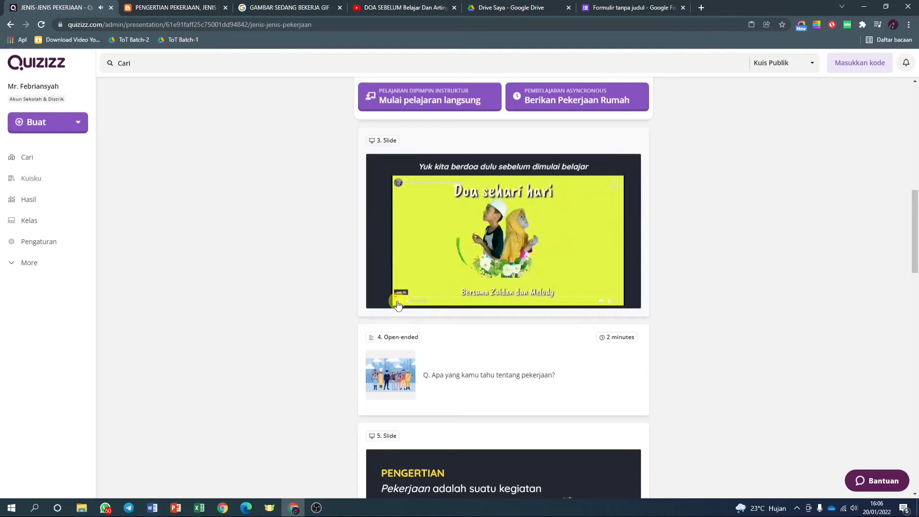
pyautogui.click(501, 271)
pyautogui.scroll(-2, 541, 278)
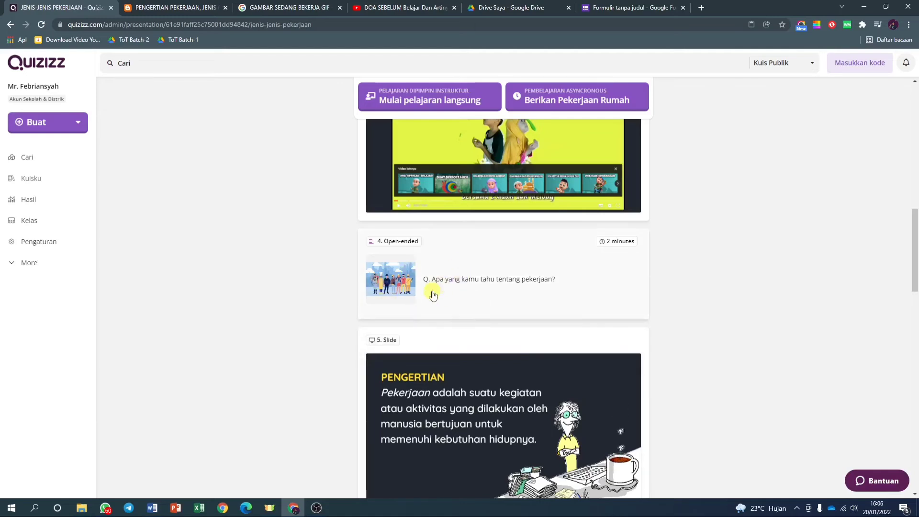
# Review the lesson's remaining slides and questions 4 to 11, reading through the web page embedded in slide 7.
pyautogui.scroll(-3, 493, 293)
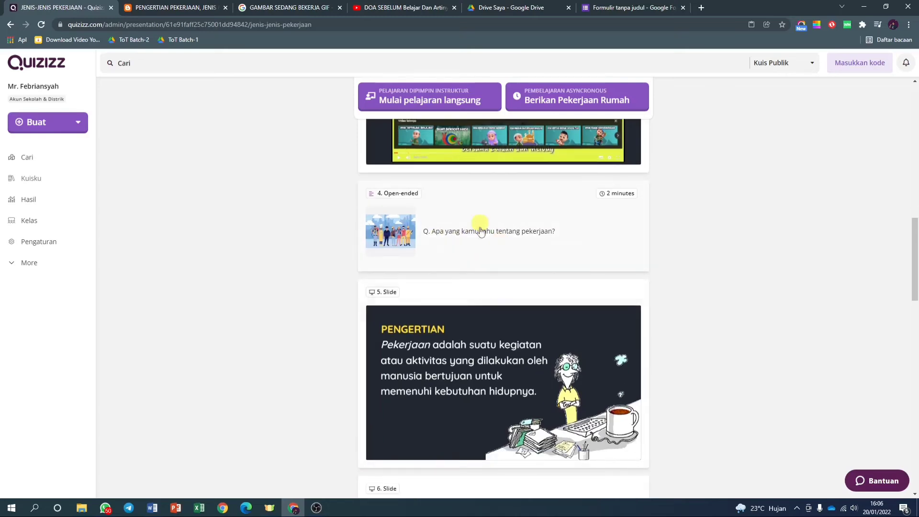
pyautogui.scroll(-5, 503, 277)
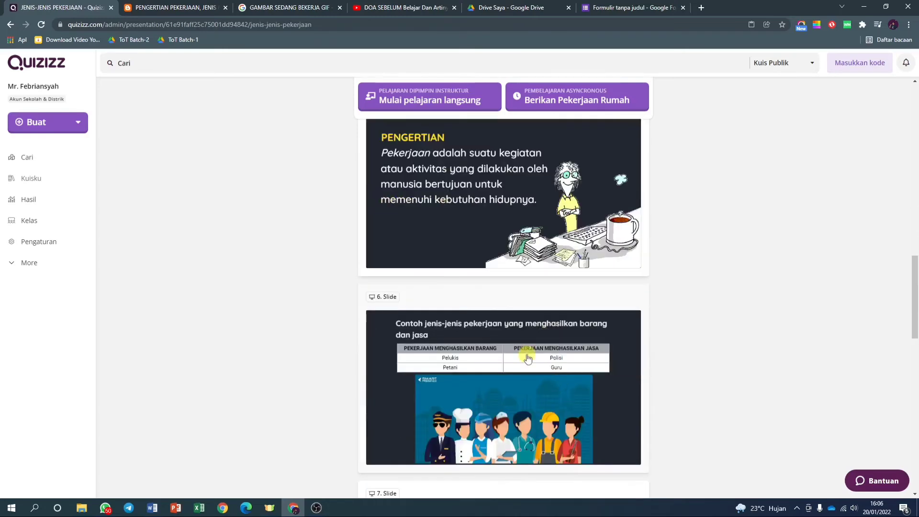
pyautogui.scroll(-3, 574, 301)
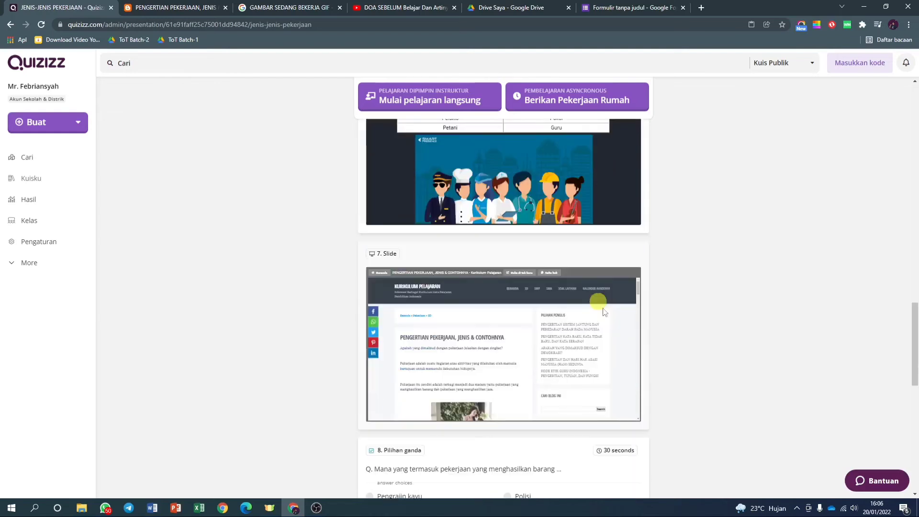
pyautogui.scroll(-1, 739, 293)
pyautogui.scroll(-5, 429, 316)
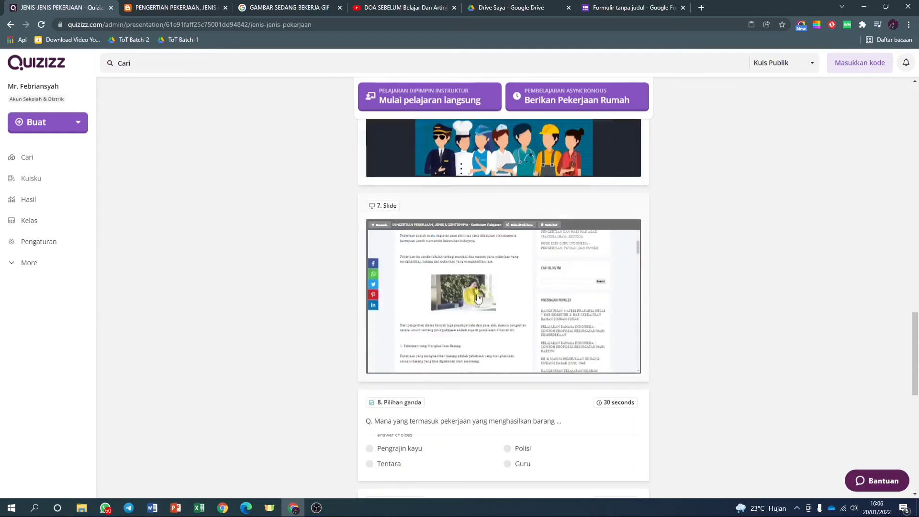
pyautogui.scroll(-8, 484, 296)
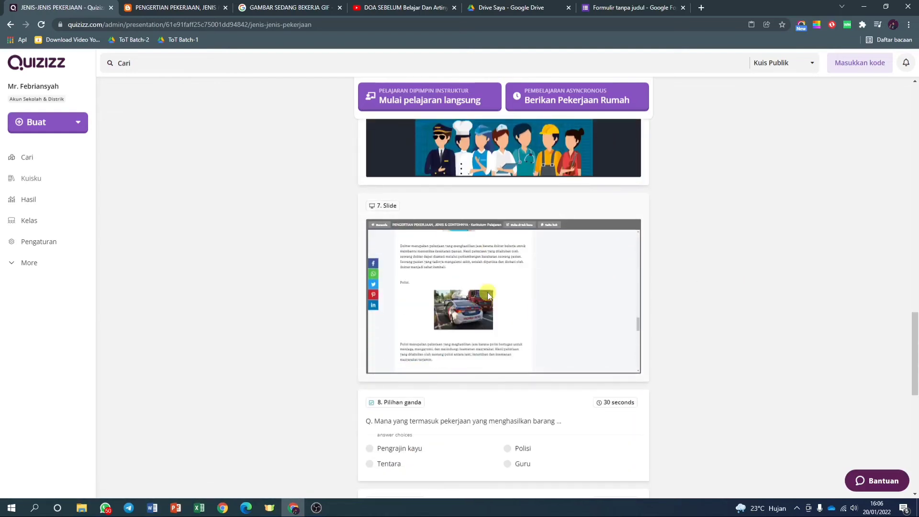
pyautogui.scroll(2, 487, 293)
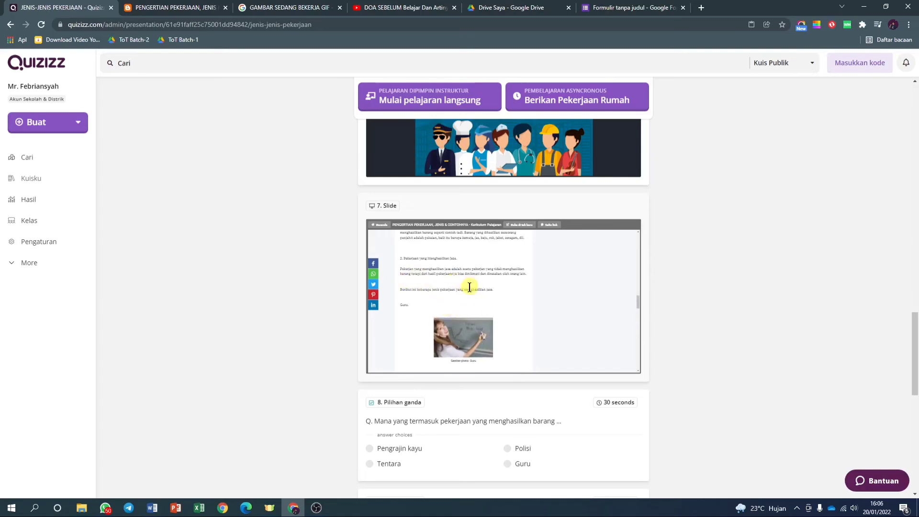
pyautogui.scroll(-5, 468, 287)
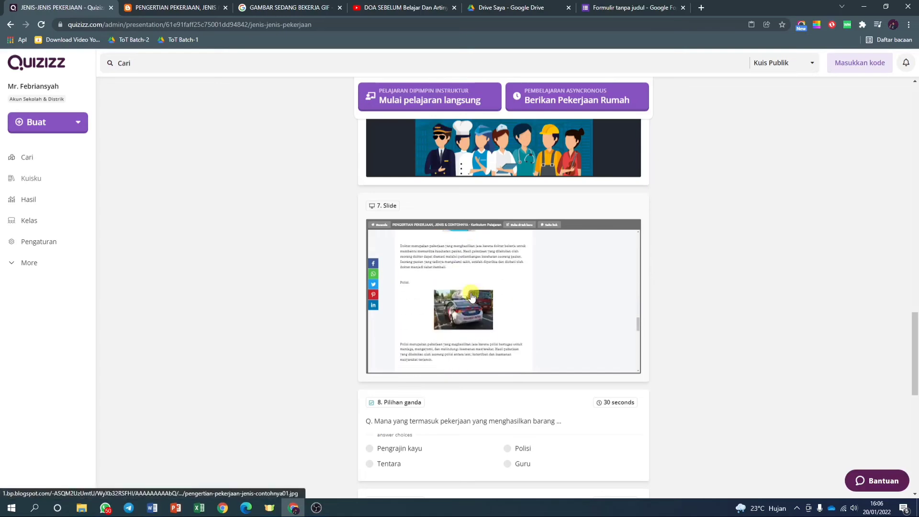
pyautogui.scroll(-5, 471, 296)
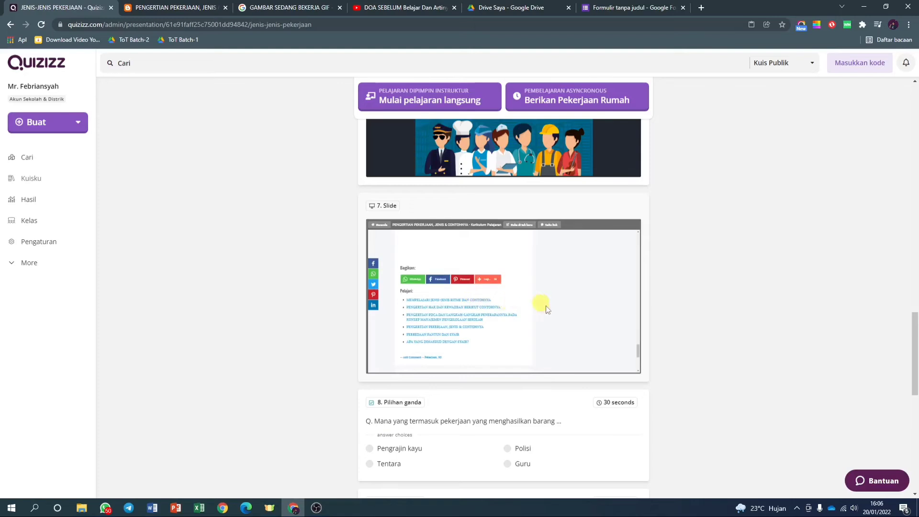
pyautogui.scroll(-3, 548, 308)
pyautogui.scroll(15, 553, 318)
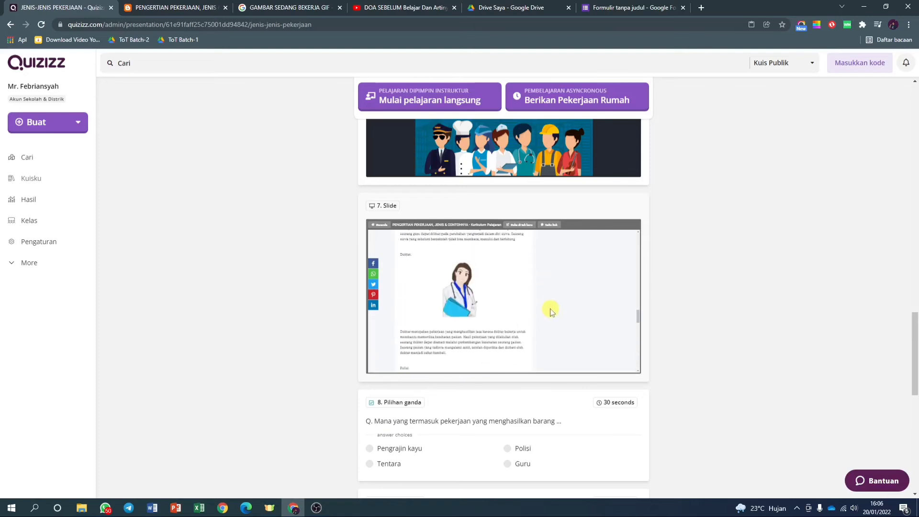
pyautogui.scroll(-4, 725, 303)
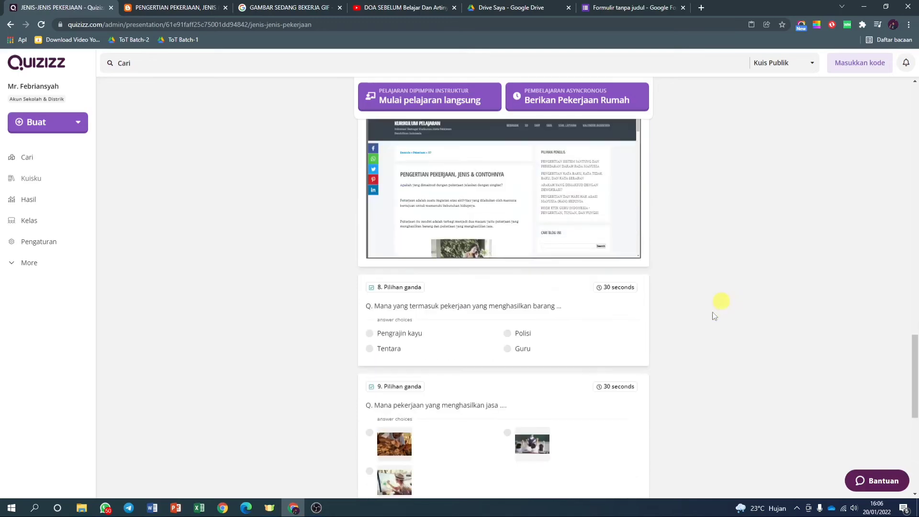
pyautogui.scroll(-6, 478, 327)
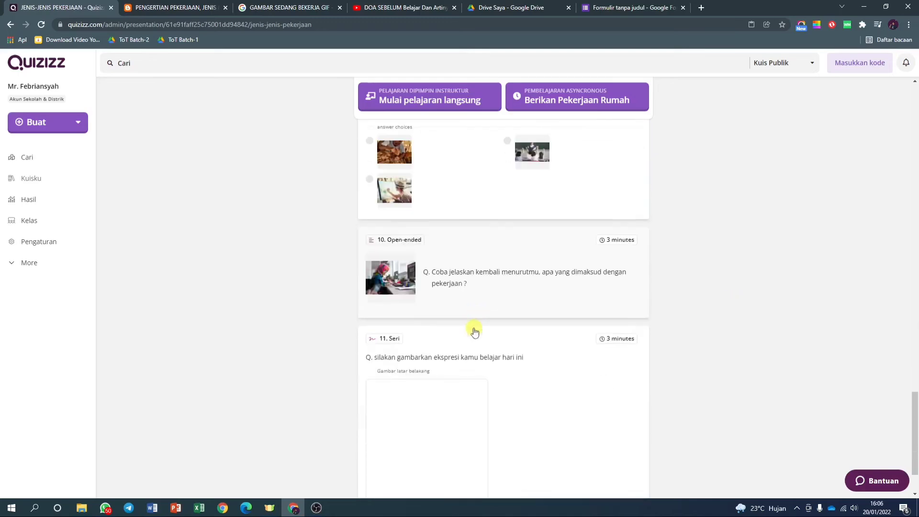
# Look at the settings for an instructor-led live session of the lesson and return to the lesson page.
pyautogui.scroll(20, 496, 352)
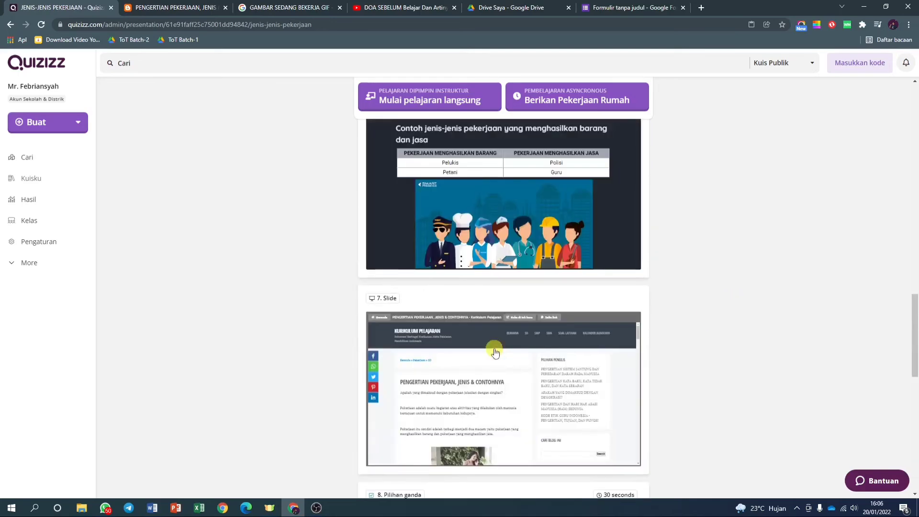
pyautogui.scroll(2, 495, 351)
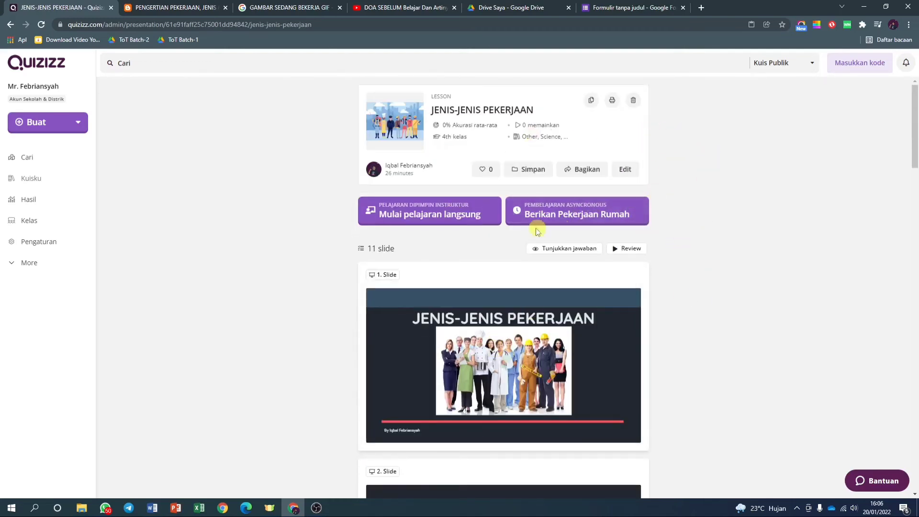
pyautogui.click(472, 211)
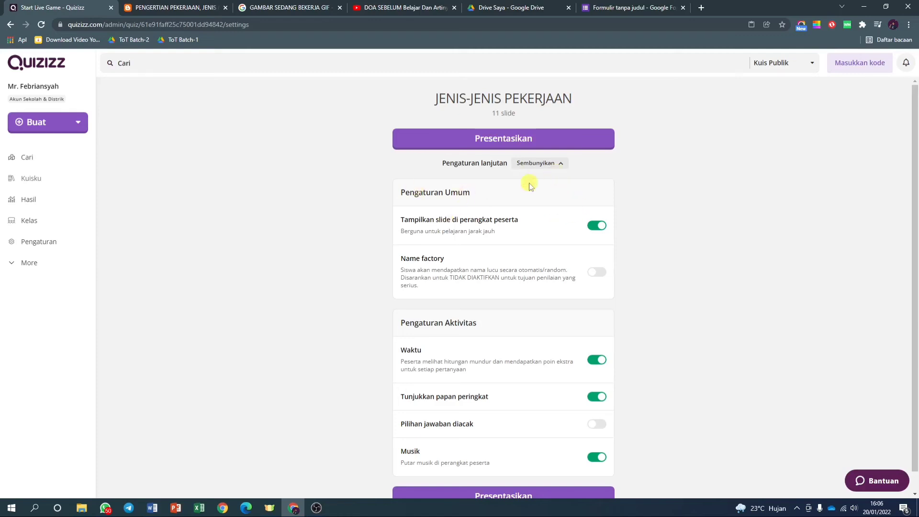
pyautogui.click(11, 25)
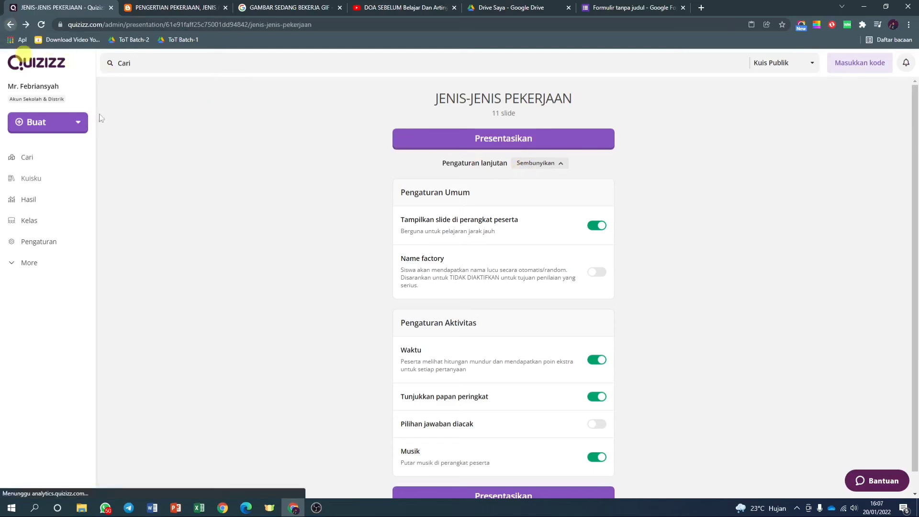
# Assign the lesson as asynchronous homework with a custom deadline after checking the due-date calendar and the activity settings.
pyautogui.click(547, 226)
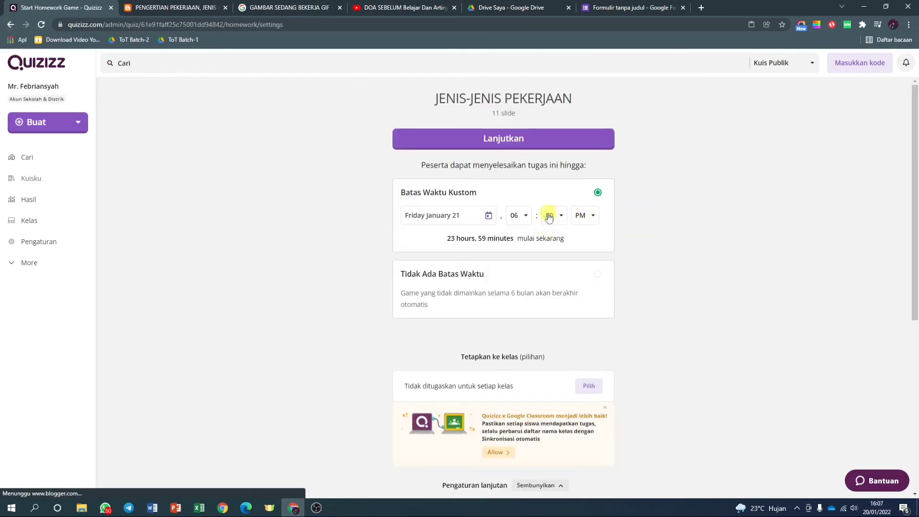
pyautogui.click(522, 218)
pyautogui.click(489, 217)
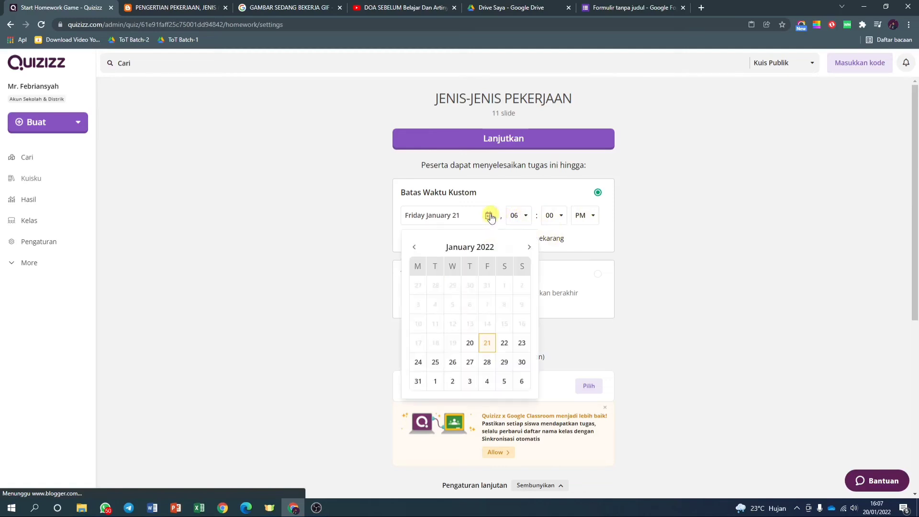
pyautogui.click(635, 321)
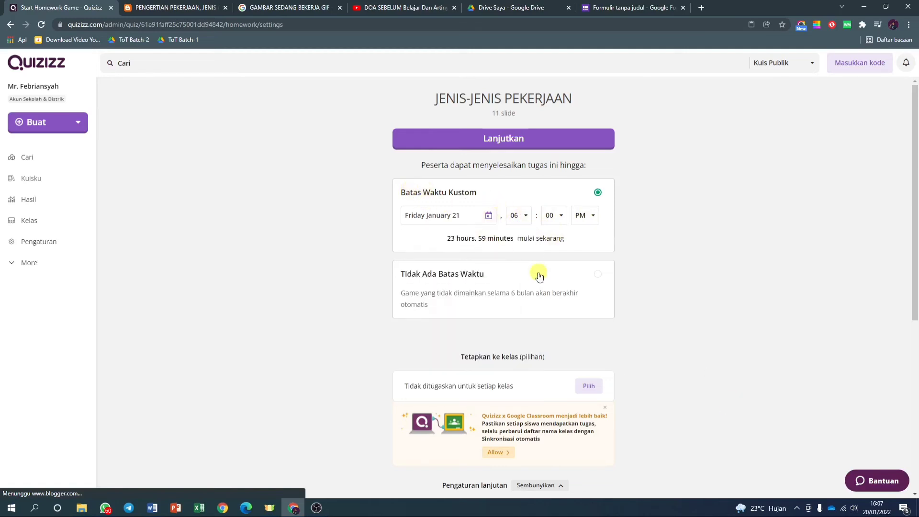
pyautogui.scroll(-6, 539, 276)
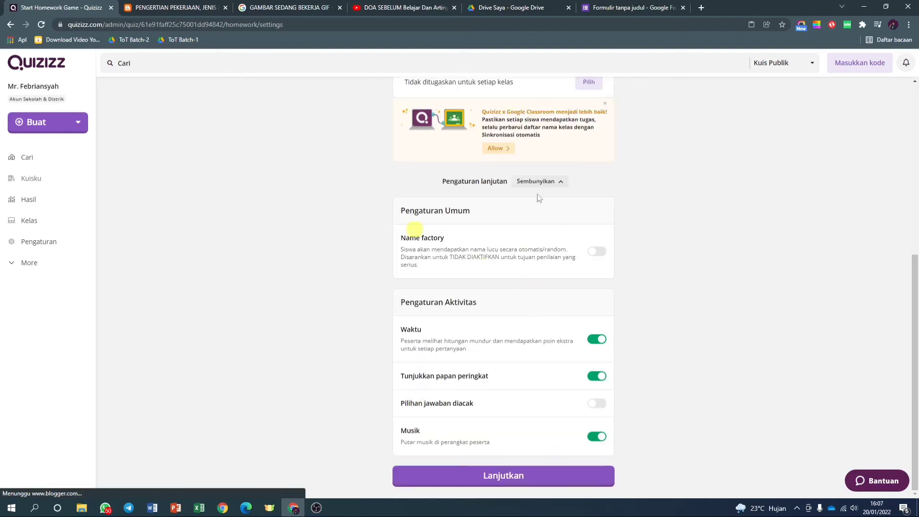
pyautogui.scroll(6, 498, 351)
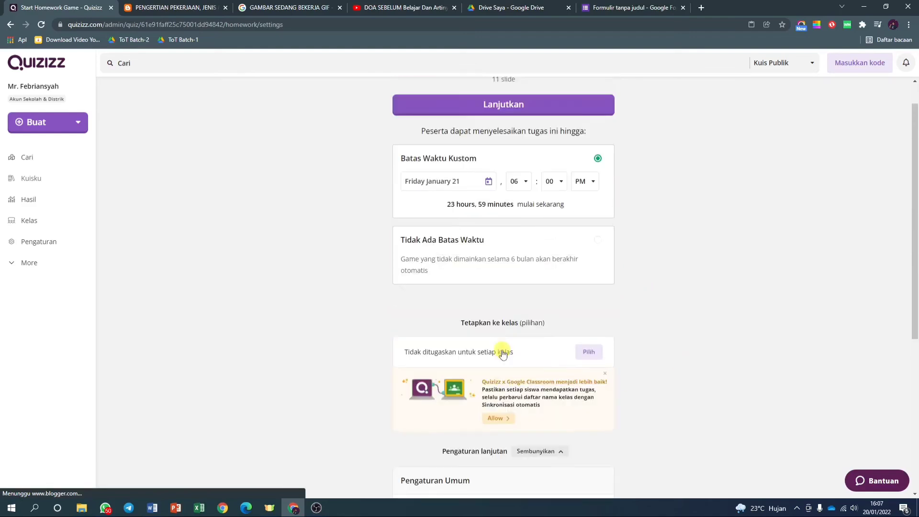
pyautogui.click(510, 146)
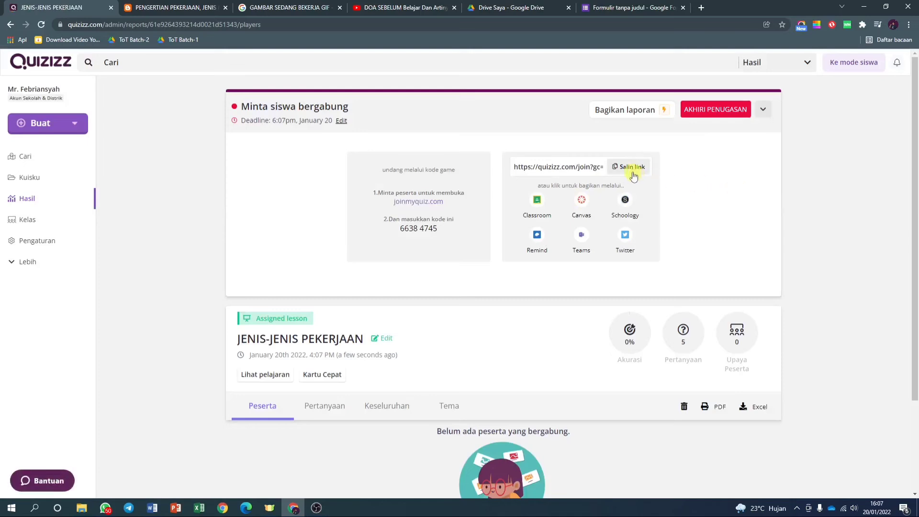
# Copy the assignment's join link, open it in a new browser tab and start the lesson as a participant.
pyautogui.click(631, 168)
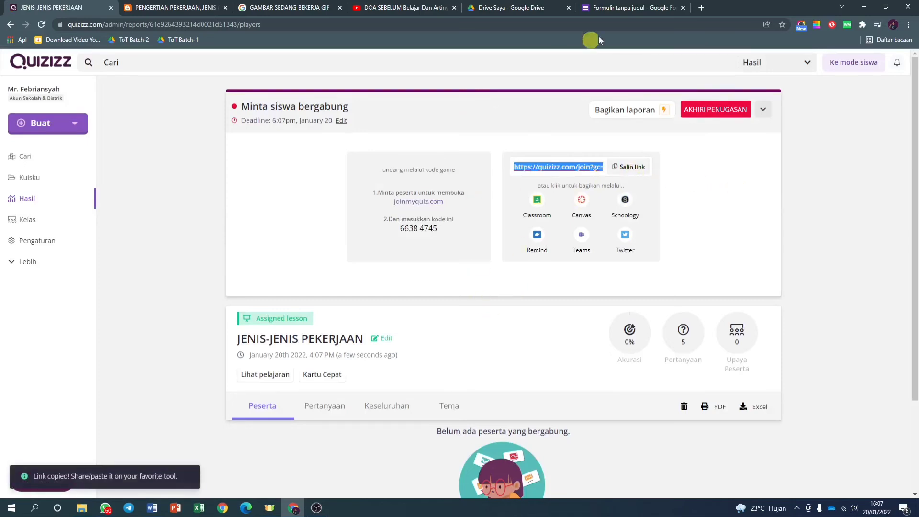
pyautogui.click(631, 166)
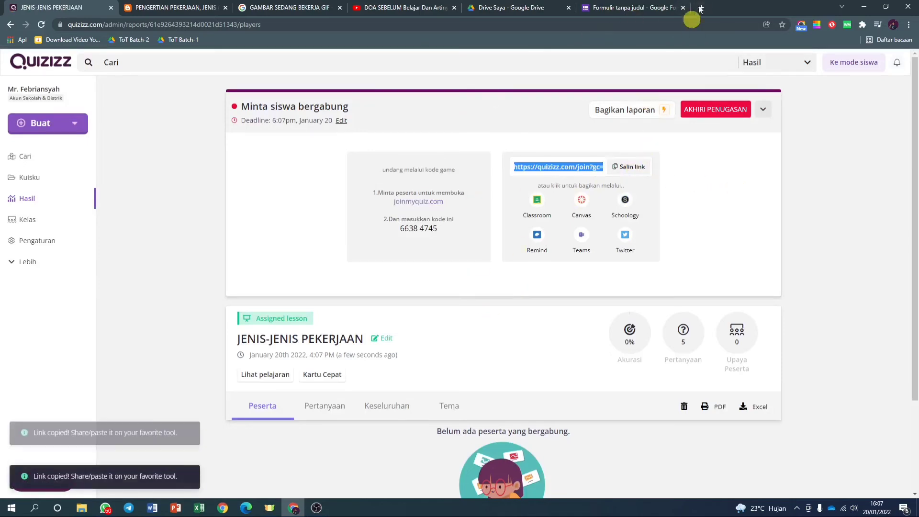
pyautogui.click(699, 8)
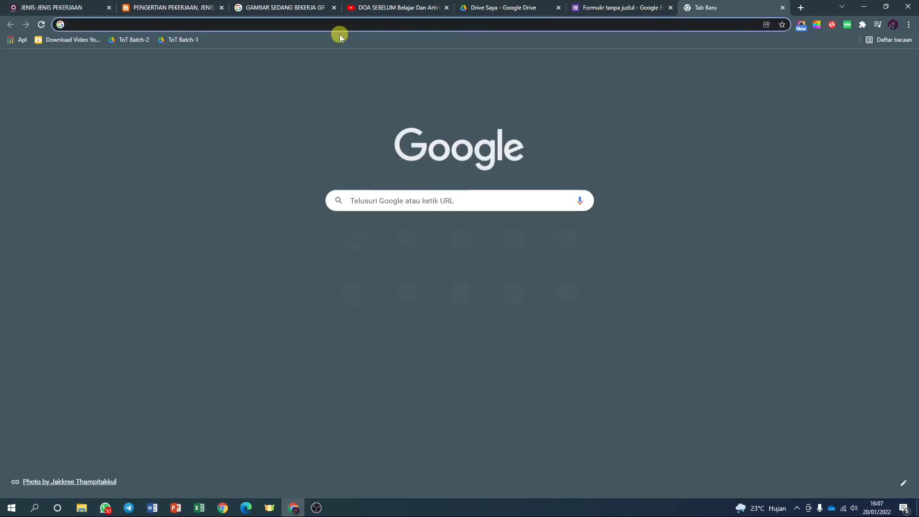
pyautogui.hotkey('ctrl', 'v')
pyautogui.press('Return')
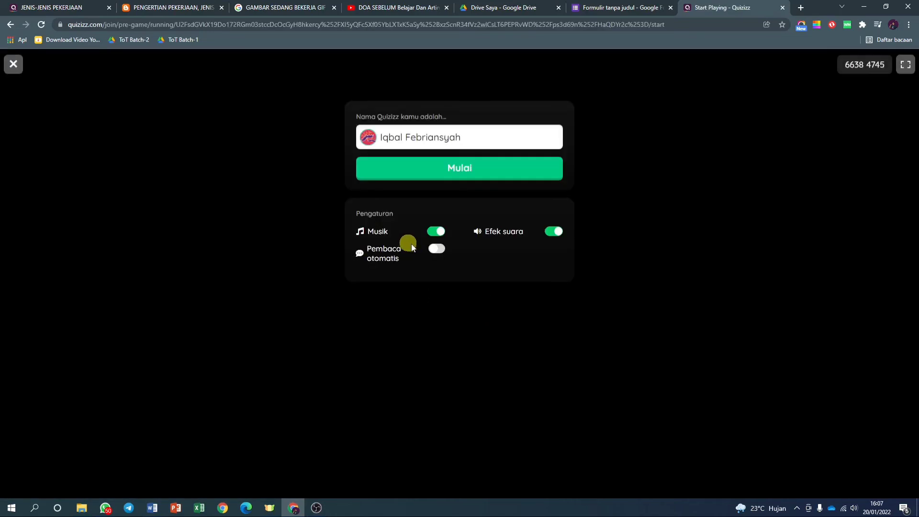
pyautogui.click(447, 175)
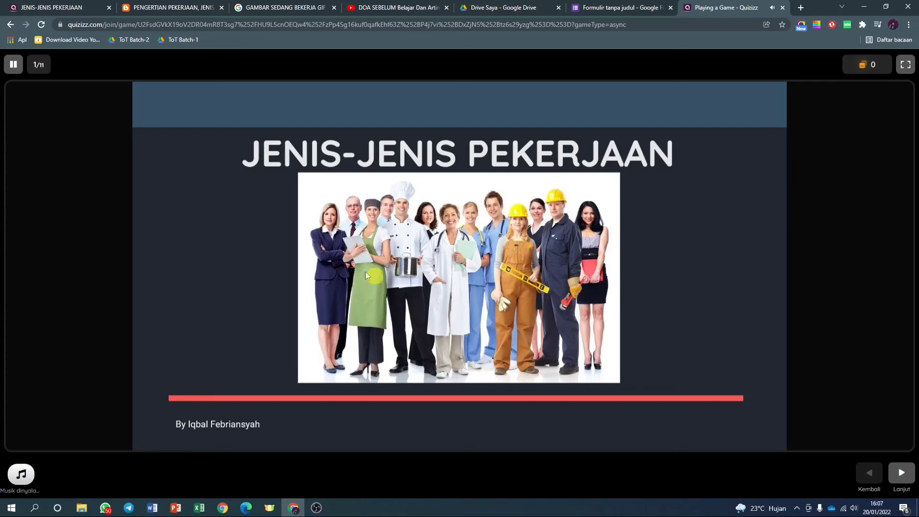
# Mute the lesson's background music and advance to the prayer video slide, number 3 of 11.
pyautogui.click(22, 479)
pyautogui.click(900, 472)
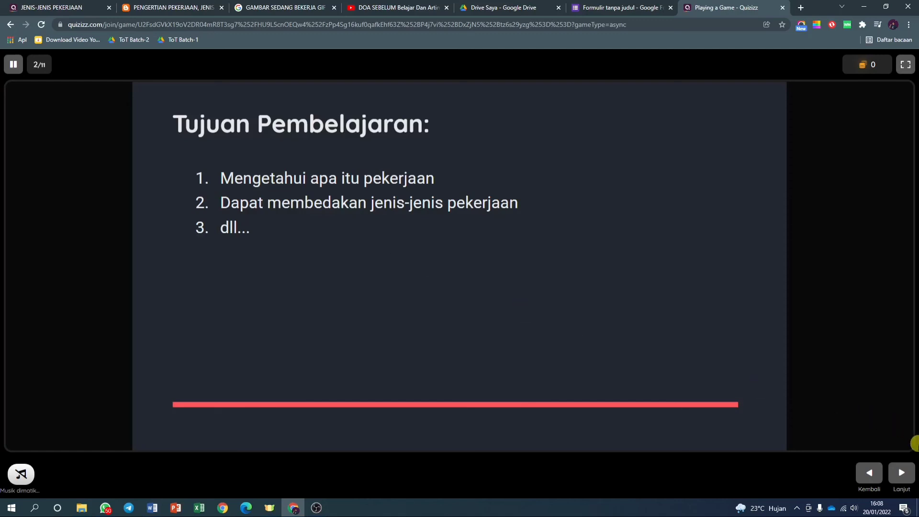
pyautogui.click(904, 474)
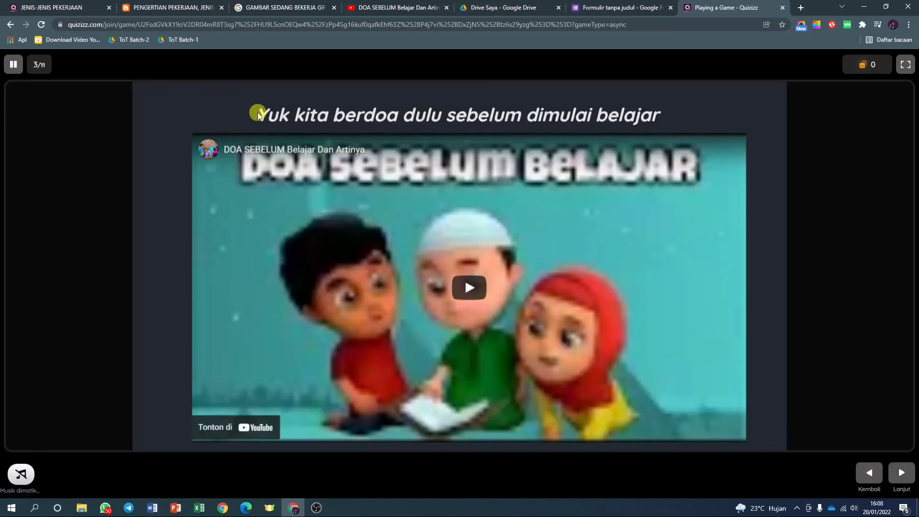
# Play the DOA SEBELUM Belajar Dan Artinya video on the slide and close its advertisement banner.
pyautogui.click(469, 289)
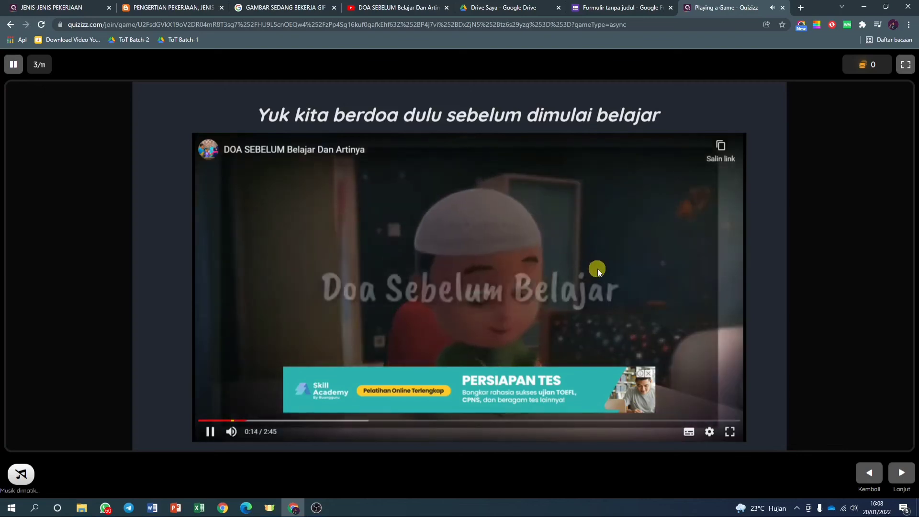
pyautogui.click(648, 373)
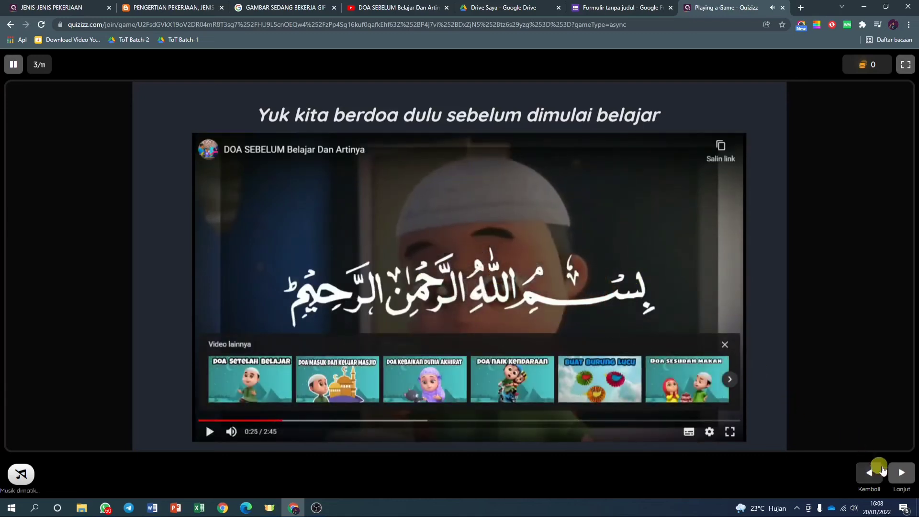
# Advance to slide 4 and submit "memperoleh sesuatu" as the answer to the open question about pekerjaan.
pyautogui.click(900, 473)
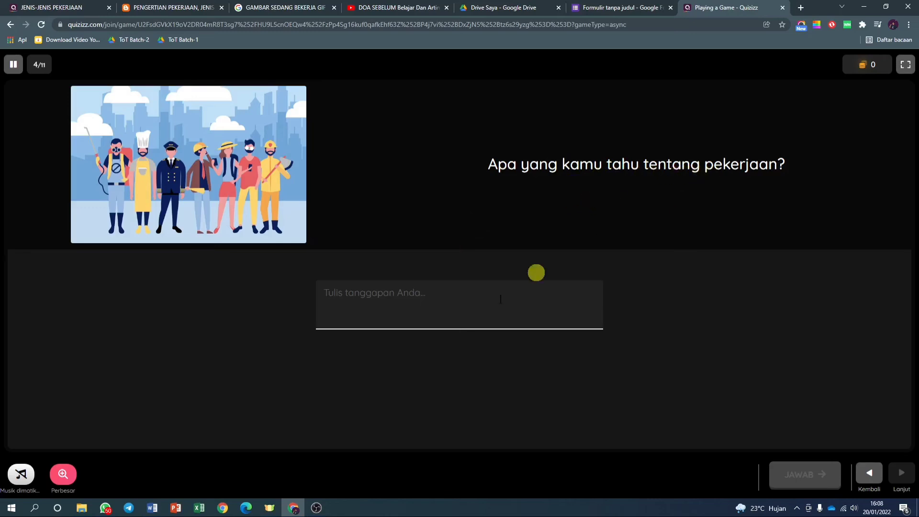
pyautogui.click(435, 314)
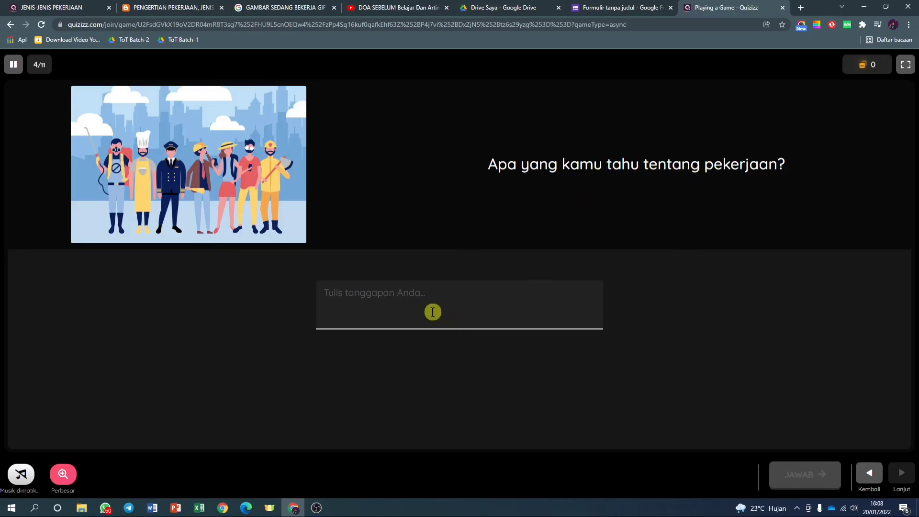
pyautogui.write('memperoleh sesuatu')
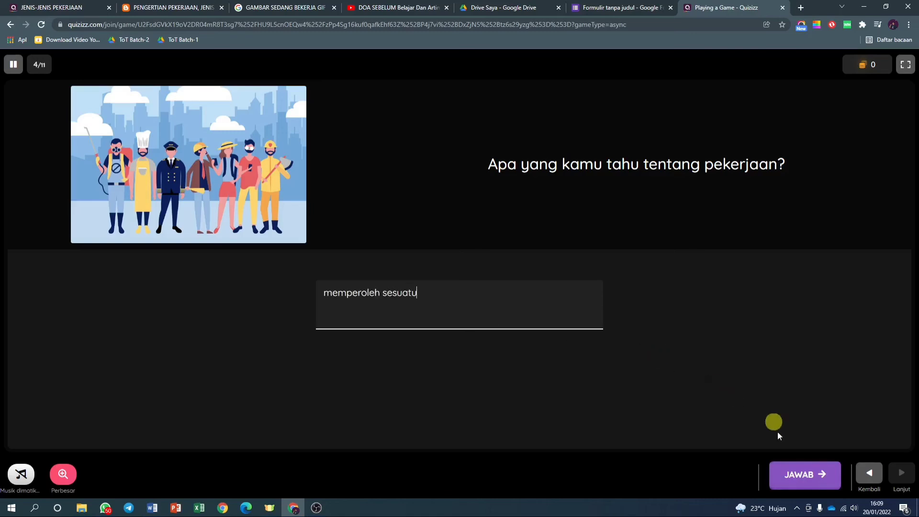
pyautogui.click(791, 474)
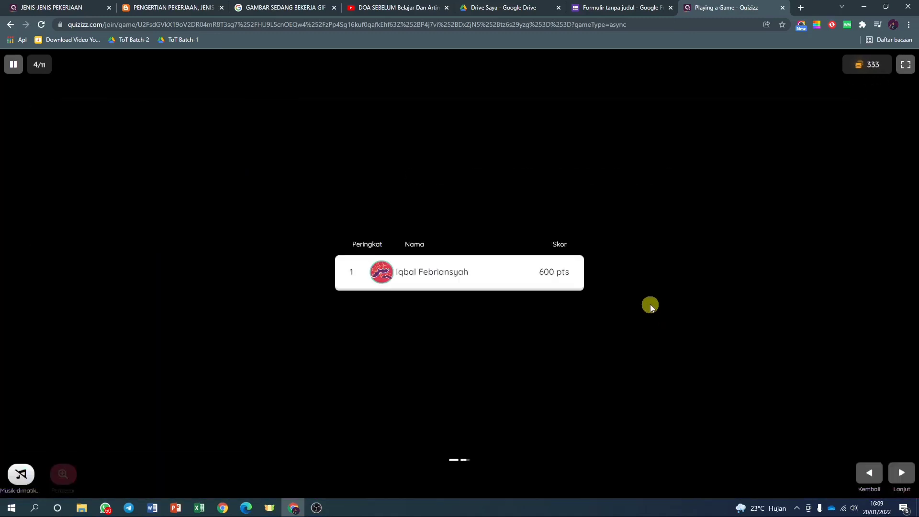
# Advance past the leaderboard, the PENGERTIAN slide and the job examples table to the embedded web page on slide 7.
pyautogui.click(900, 472)
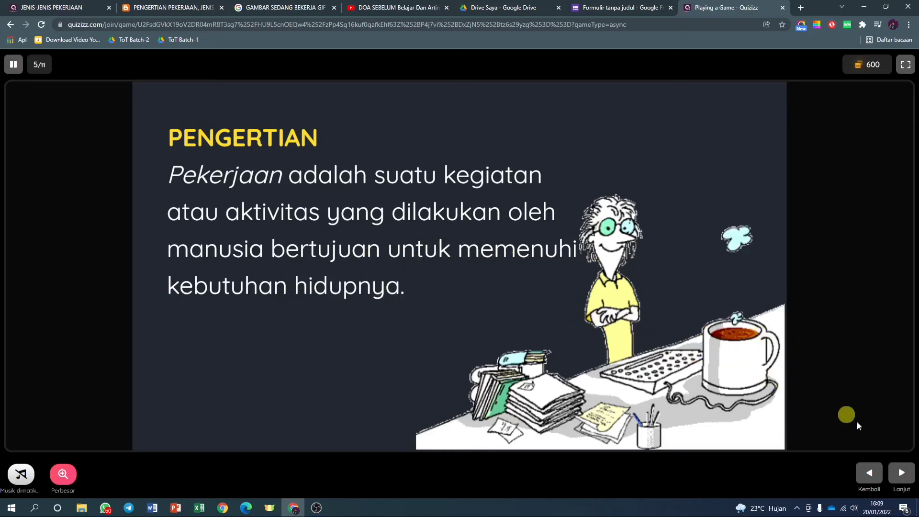
pyautogui.click(901, 473)
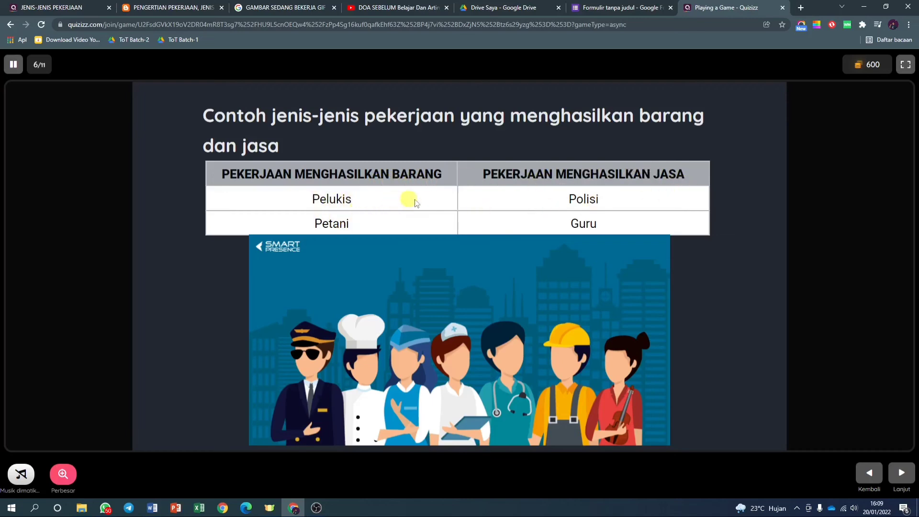
pyautogui.click(908, 466)
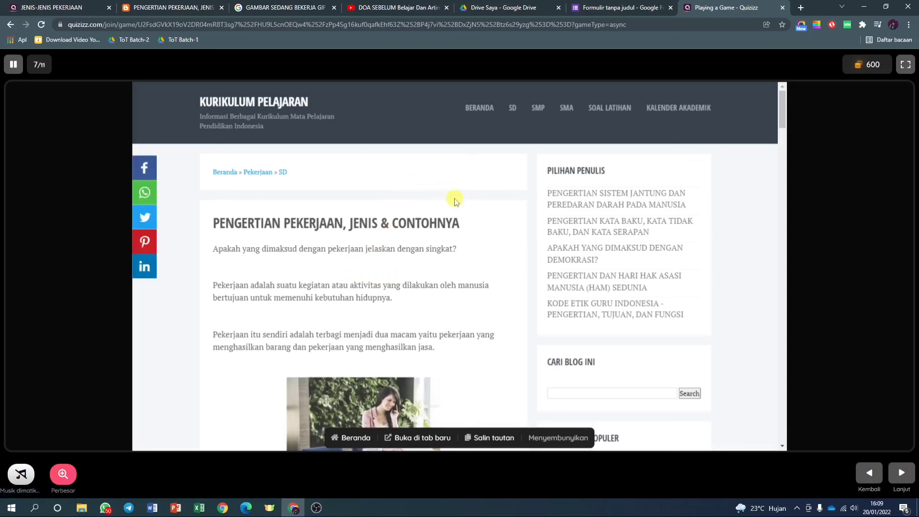
# Read through the embedded article PENGERTIAN PEKERJAAN, JENIS & CONTOHNYA, including its paragraph about the Montir job.
pyautogui.scroll(-2, 359, 215)
pyautogui.scroll(-2, 487, 234)
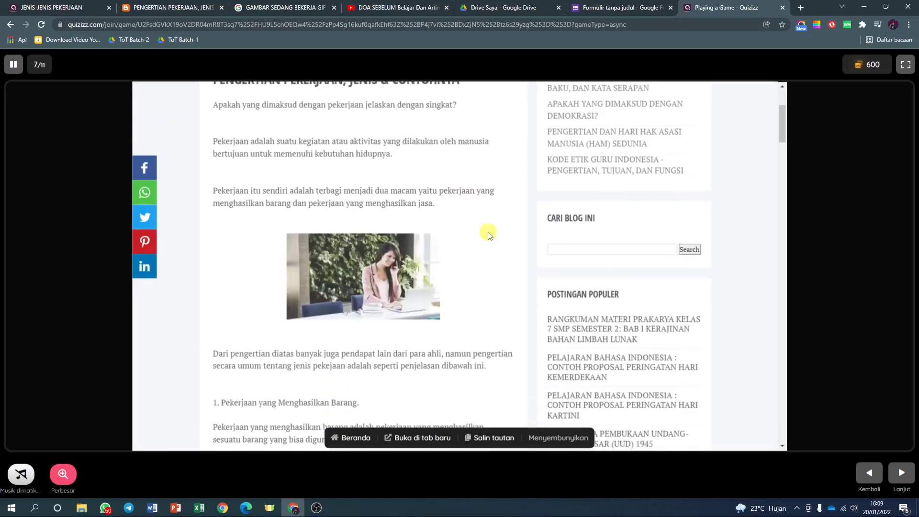
pyautogui.scroll(2, 479, 231)
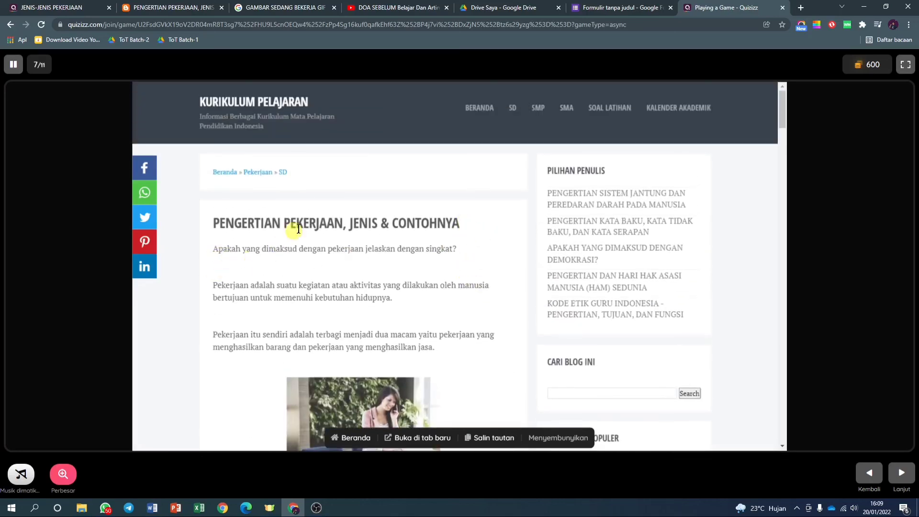
pyautogui.scroll(-10, 355, 235)
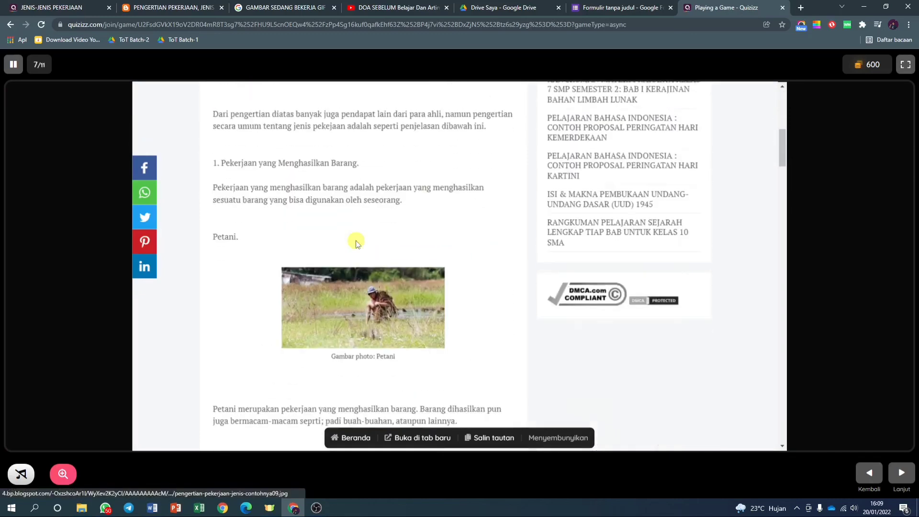
pyautogui.scroll(-12, 355, 242)
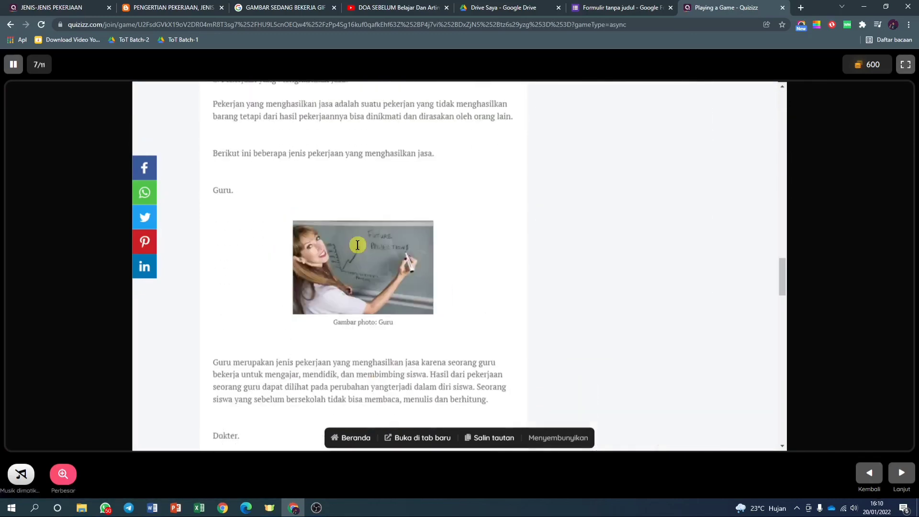
pyautogui.scroll(-12, 357, 245)
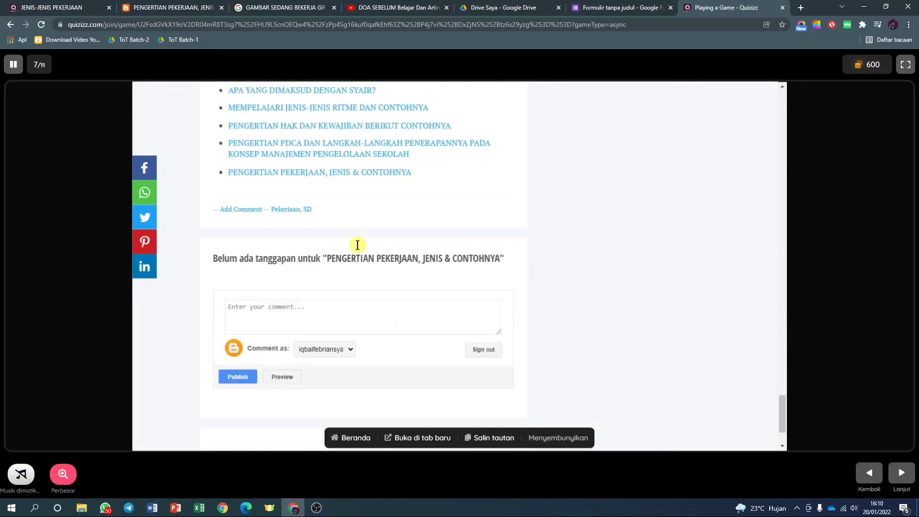
pyautogui.scroll(5, 358, 244)
pyautogui.moveTo(416, 174)
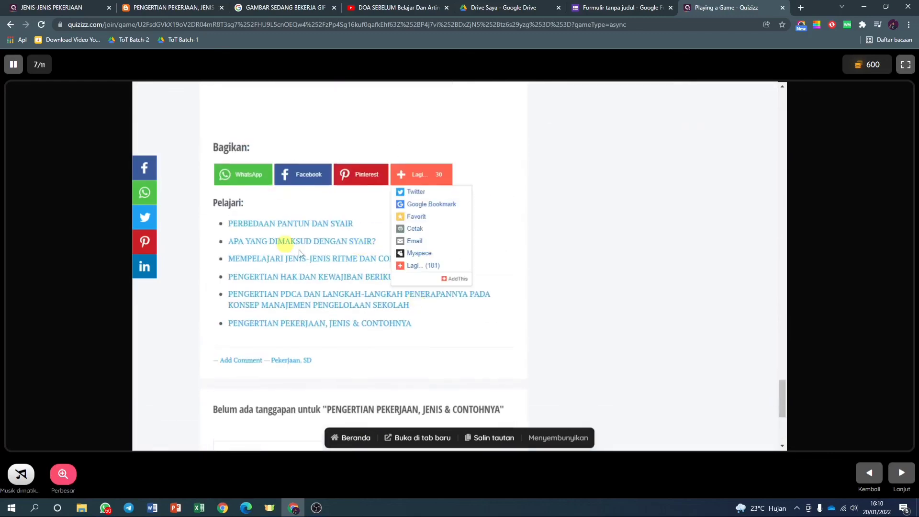
pyautogui.scroll(5, 570, 230)
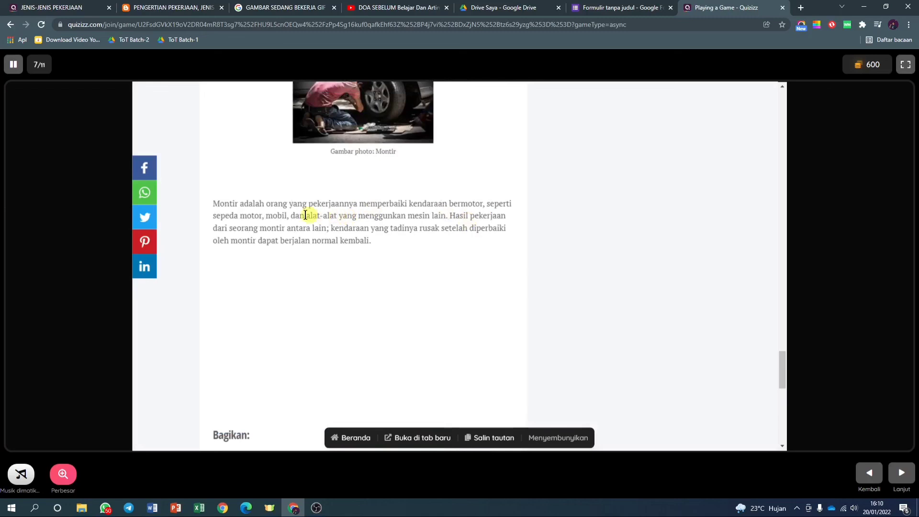
pyautogui.moveTo(215, 203); pyautogui.dragTo(372, 238)
pyautogui.click(433, 225)
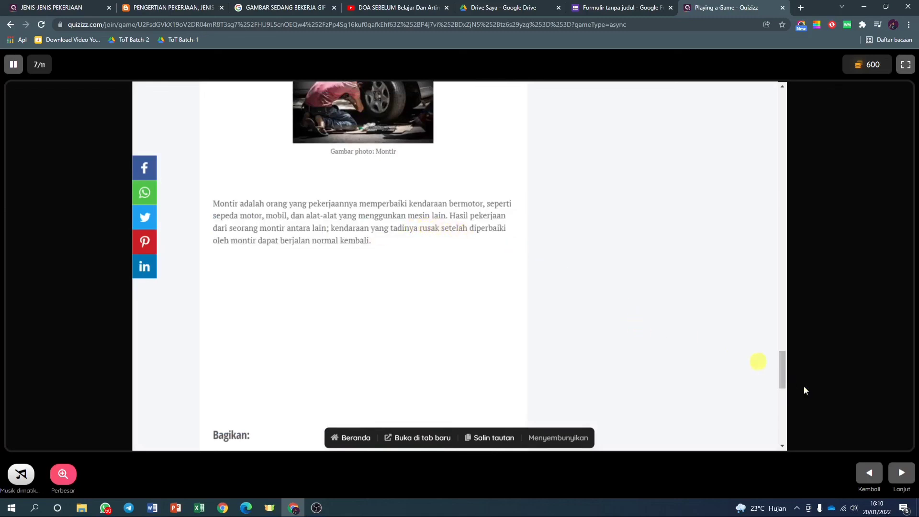
# Continue to the multiple-choice questions, answering Pengrajin kayu for goods-producing work and the classroom teacher picture for service work.
pyautogui.click(900, 473)
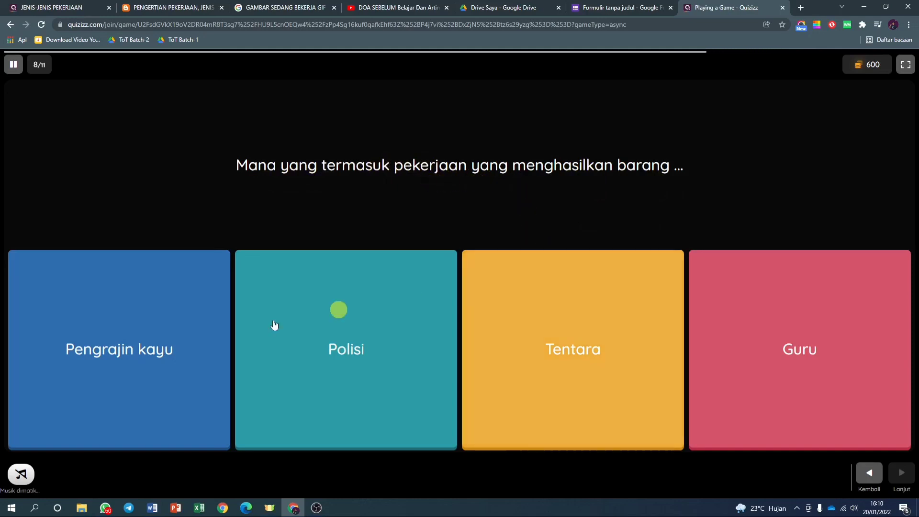
pyautogui.click(186, 333)
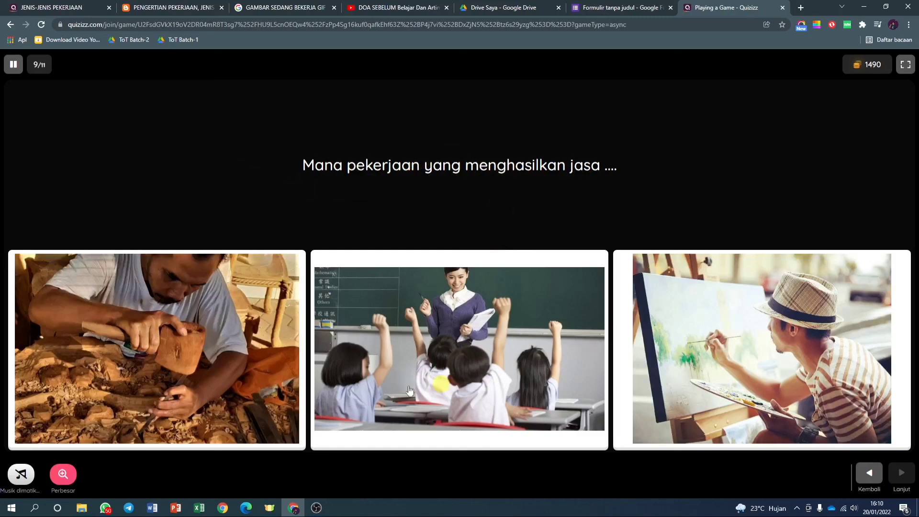
pyautogui.click(414, 357)
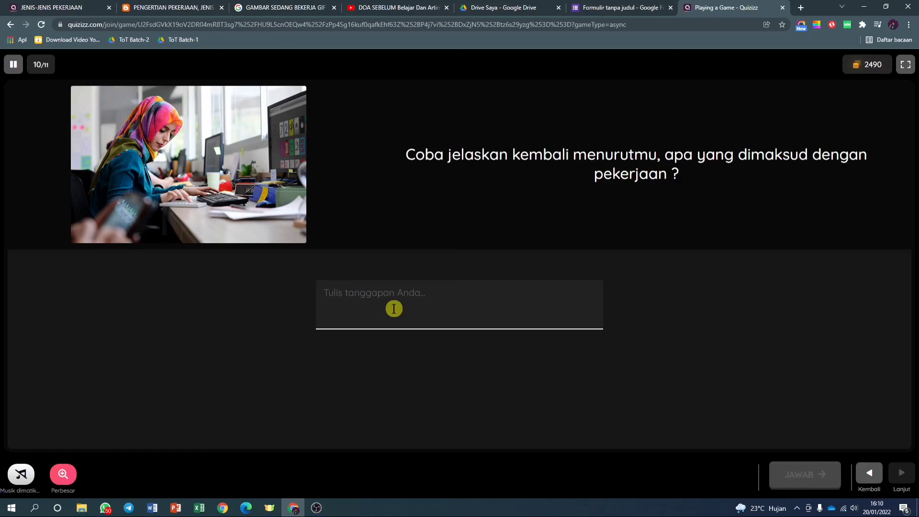
# Submit "Pekerjaan adalah ,,,,,,," as the answer to the open question on explaining what pekerjaan means.
pyautogui.write('Pekerjaan adalah ,,,,,,')
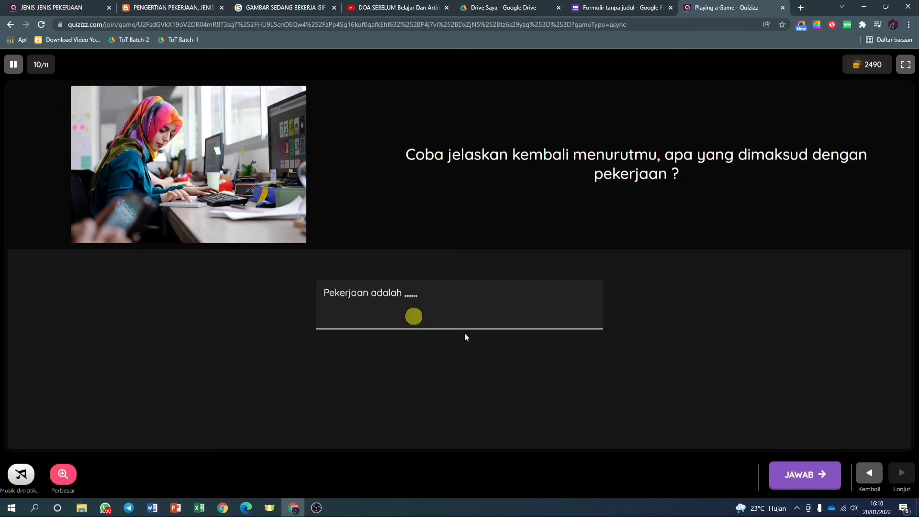
pyautogui.click(821, 470)
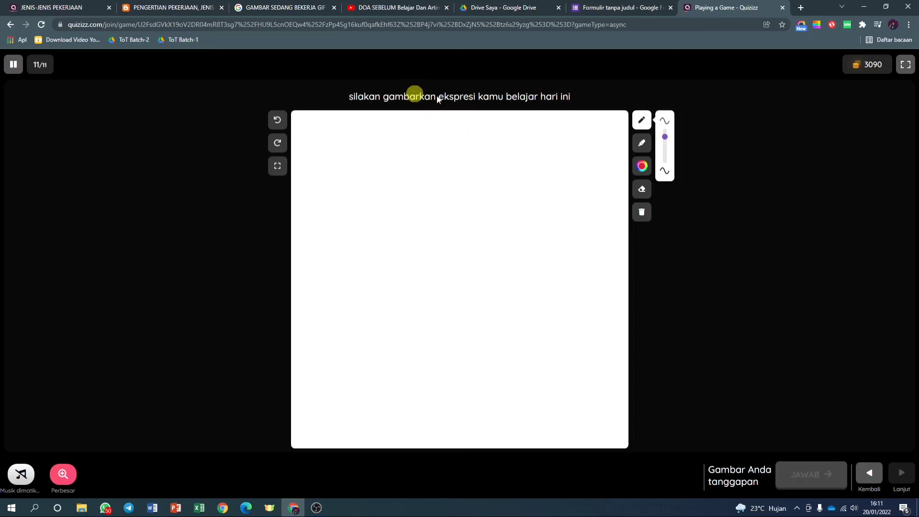
pyautogui.click(641, 143)
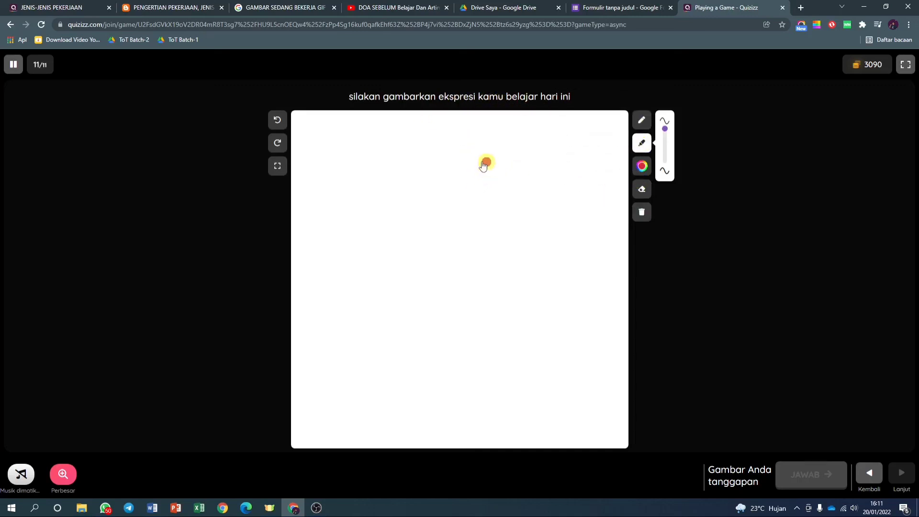
pyautogui.moveTo(482, 165)
pyautogui.mouseDown()
pyautogui.moveTo(377, 240)
pyautogui.moveTo(496, 360)
pyautogui.moveTo(558, 187)
pyautogui.moveTo(472, 166)
pyautogui.moveTo(431, 224)
pyautogui.moveTo(433, 213)
pyautogui.mouseUp()
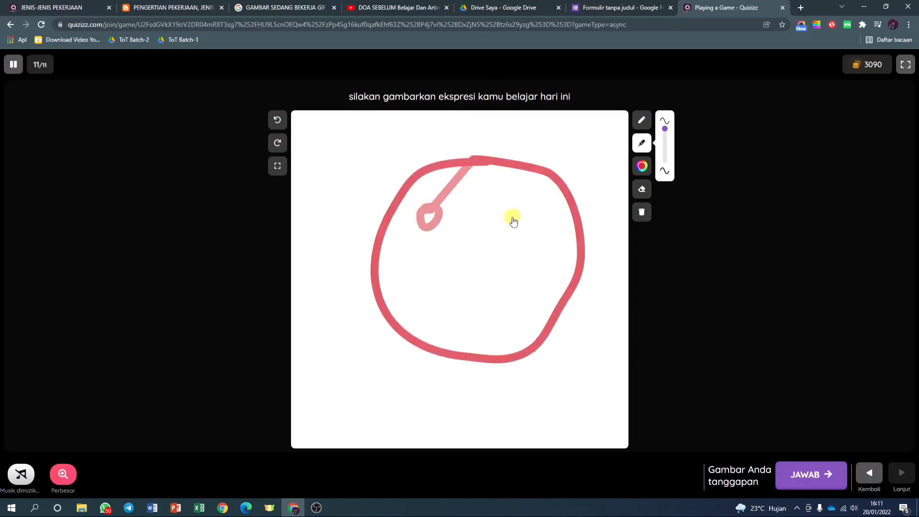
pyautogui.moveTo(512, 228); pyautogui.dragTo(513, 219)
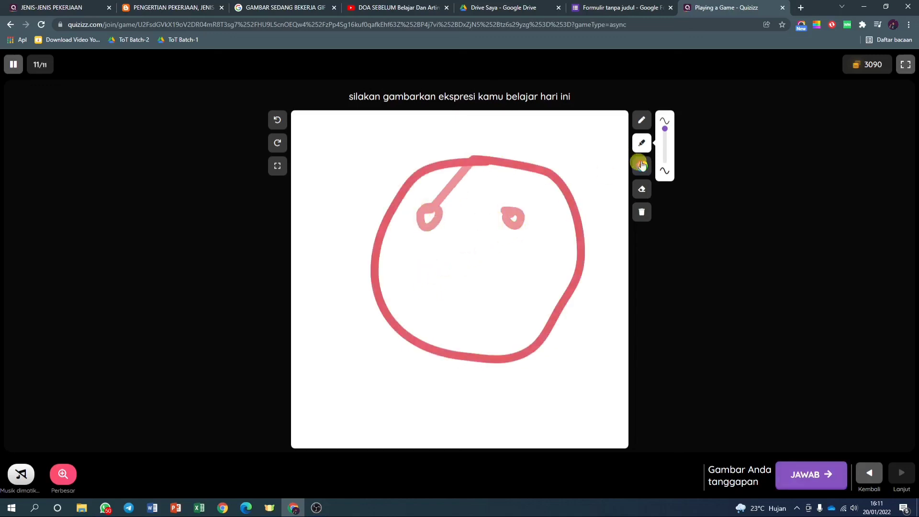
pyautogui.click(631, 213)
# Draw a red smiley face with the pen on the canvas: a large round outline, two eyes, a nose and a smiling mouth.
pyautogui.click(641, 119)
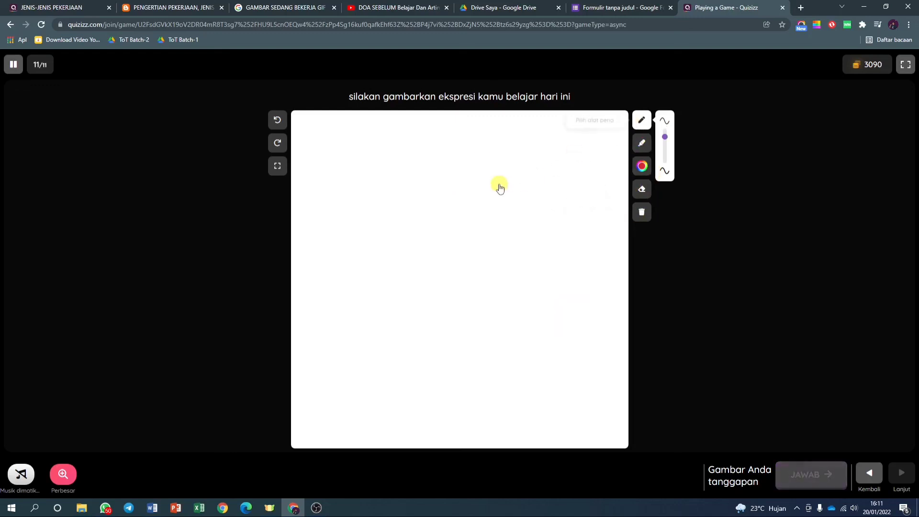
pyautogui.moveTo(455, 171)
pyautogui.mouseDown()
pyautogui.moveTo(345, 228)
pyautogui.moveTo(473, 371)
pyautogui.moveTo(524, 187)
pyautogui.moveTo(435, 180)
pyautogui.mouseUp()
pyautogui.moveTo(410, 223)
pyautogui.mouseDown()
pyautogui.moveTo(407, 205)
pyautogui.moveTo(411, 221)
pyautogui.moveTo(473, 209)
pyautogui.mouseUp()
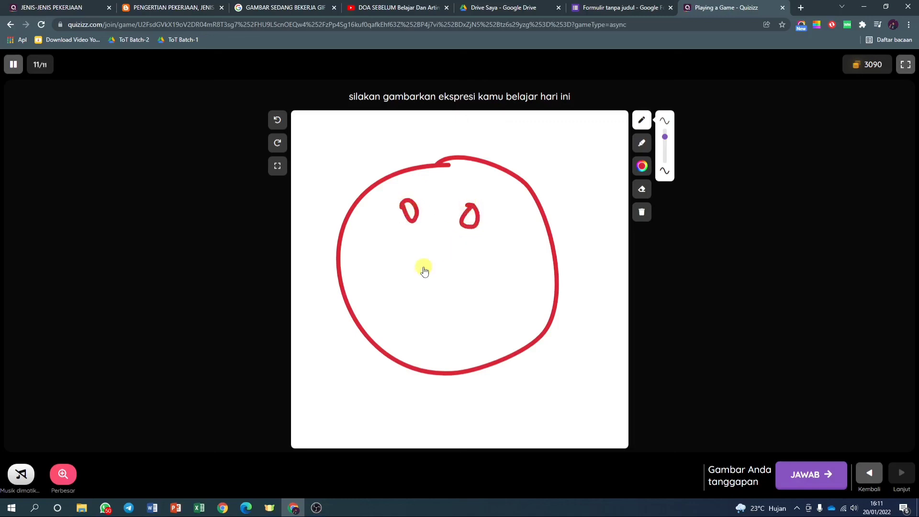
pyautogui.moveTo(434, 281); pyautogui.dragTo(446, 288)
pyautogui.moveTo(374, 305)
pyautogui.mouseDown()
pyautogui.moveTo(468, 329)
pyautogui.moveTo(492, 295)
pyautogui.mouseUp()
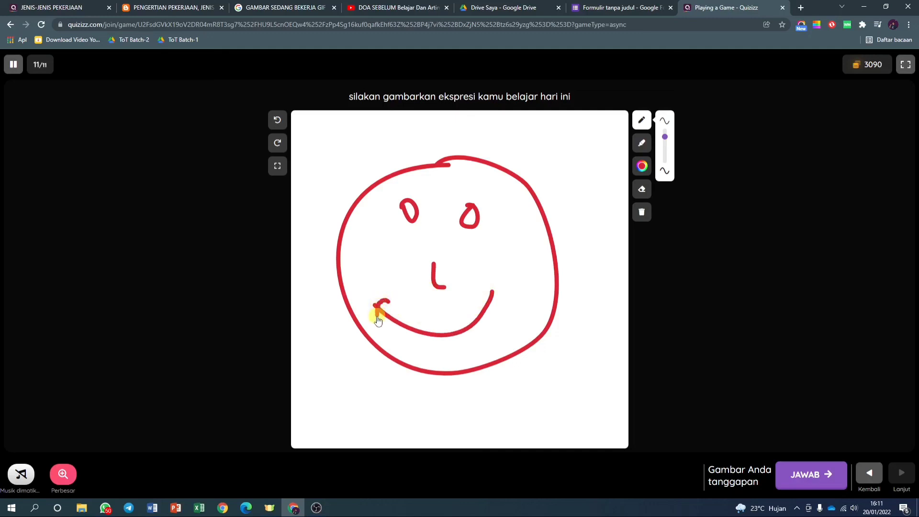
pyautogui.moveTo(494, 291); pyautogui.dragTo(501, 301)
# Add two arms with hands, a body line and two legs with feet to the smiley, and submit the drawing.
pyautogui.moveTo(381, 364)
pyautogui.mouseDown()
pyautogui.moveTo(334, 344)
pyautogui.moveTo(330, 316)
pyautogui.moveTo(317, 341)
pyautogui.moveTo(334, 335)
pyautogui.mouseUp()
pyautogui.moveTo(511, 355); pyautogui.dragTo(608, 341)
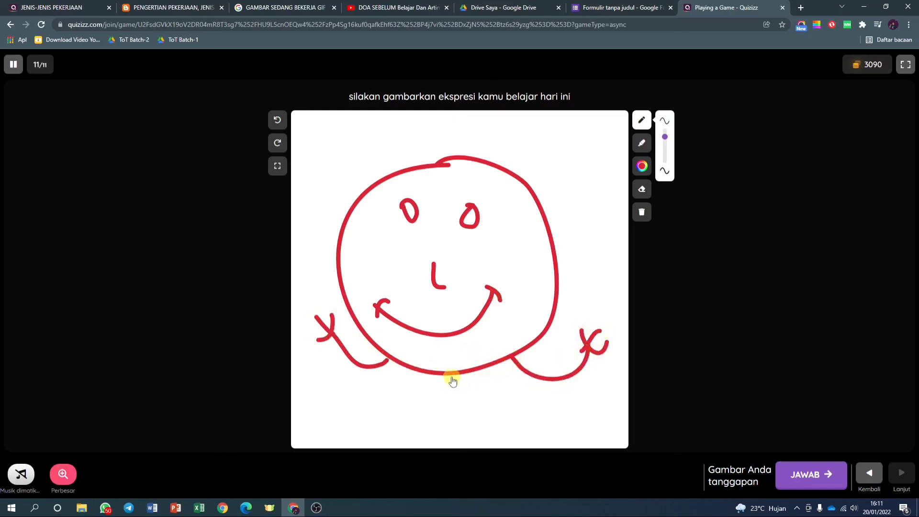
pyautogui.moveTo(451, 374)
pyautogui.mouseDown()
pyautogui.moveTo(455, 424)
pyautogui.moveTo(480, 441)
pyautogui.mouseUp()
pyautogui.moveTo(452, 413)
pyautogui.mouseDown()
pyautogui.moveTo(407, 433)
pyautogui.moveTo(417, 426)
pyautogui.moveTo(412, 439)
pyautogui.moveTo(396, 424)
pyautogui.mouseUp()
pyautogui.moveTo(477, 439); pyautogui.dragTo(501, 434)
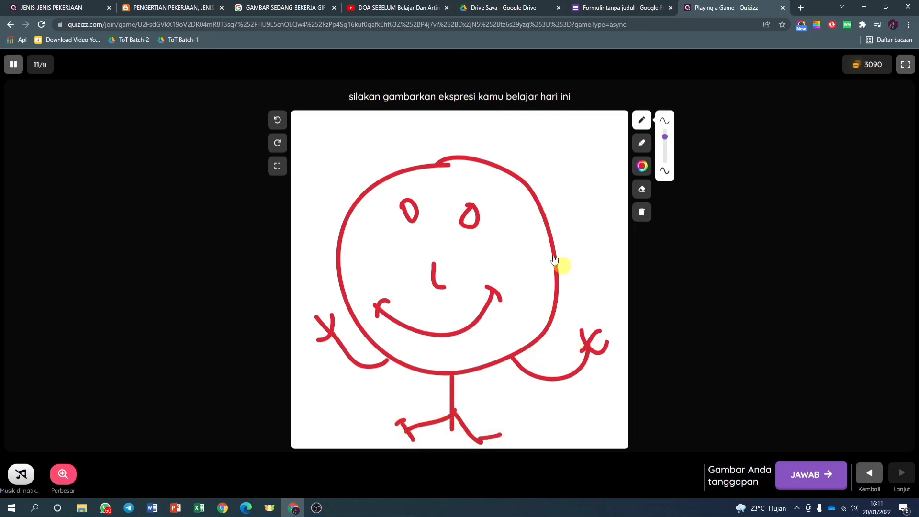
pyautogui.click(812, 482)
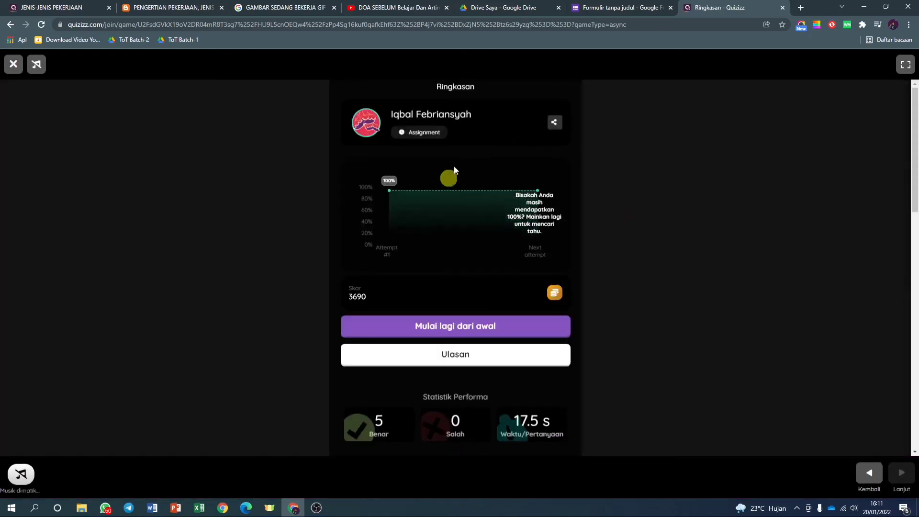
# Exit the participant's summary, close the game's browser tab and reload the JENIS-JENIS PEKERJAAN assignment report.
pyautogui.click(13, 67)
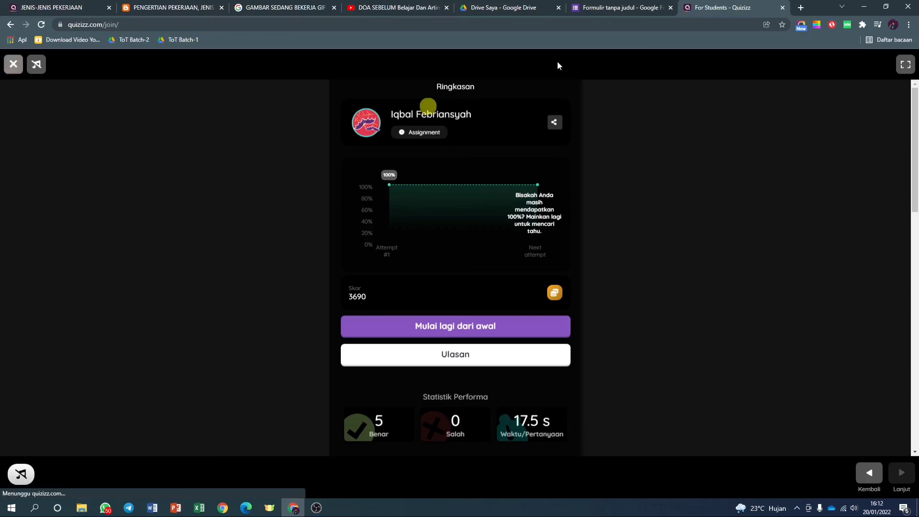
pyautogui.click(782, 8)
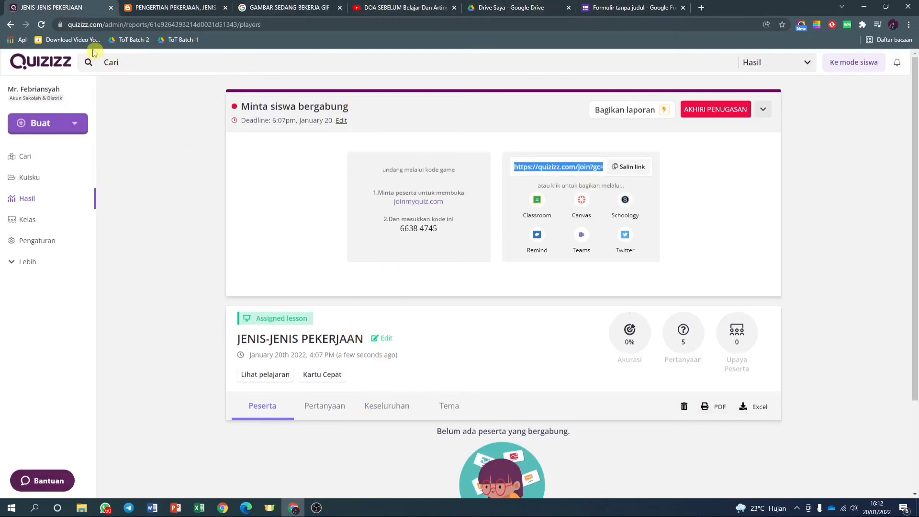
pyautogui.click(41, 25)
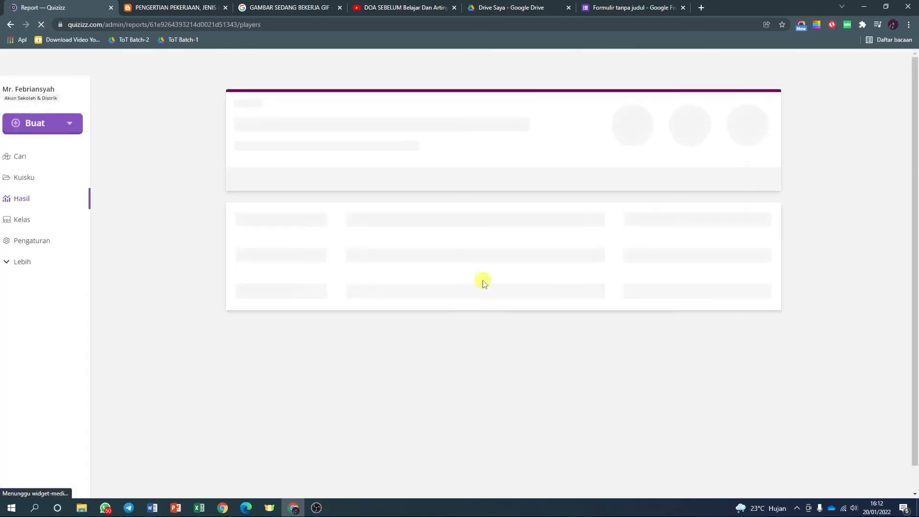
# Open the participant's detailed results from the JENIS-JENIS PEKERJAAN report and examine the responses to questions 1 and 2.
pyautogui.scroll(-2, 482, 279)
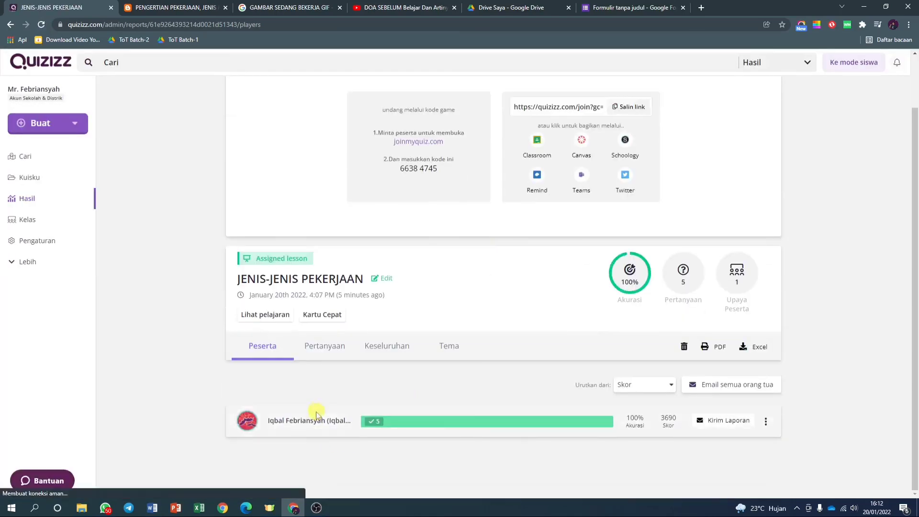
pyautogui.click(318, 417)
pyautogui.scroll(-3, 386, 297)
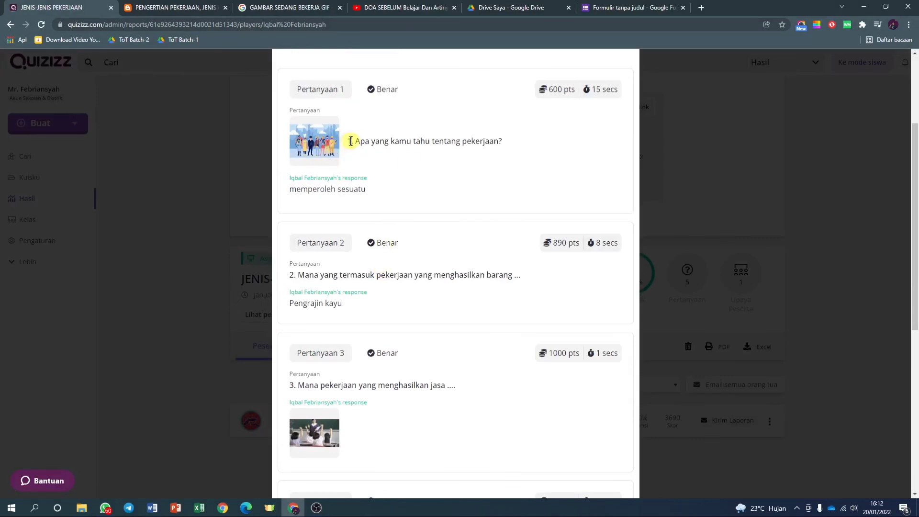
pyautogui.moveTo(354, 141); pyautogui.dragTo(504, 146)
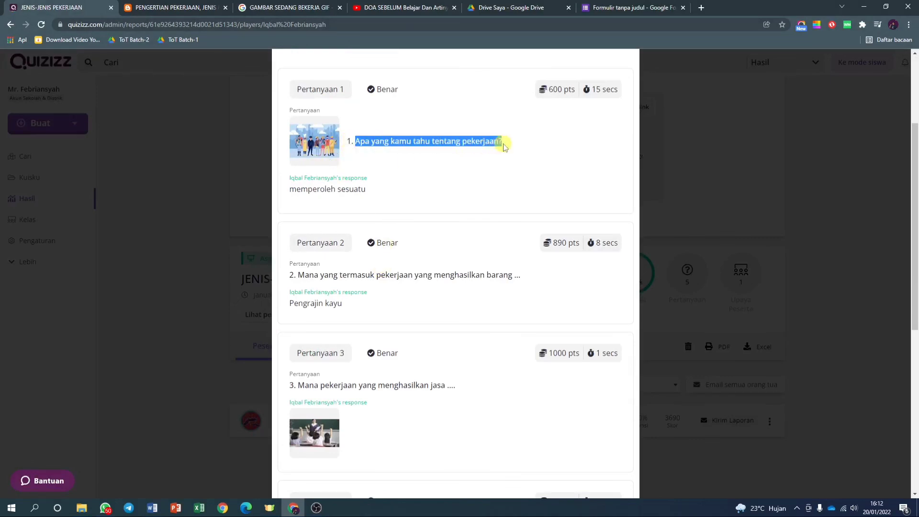
pyautogui.click(331, 189)
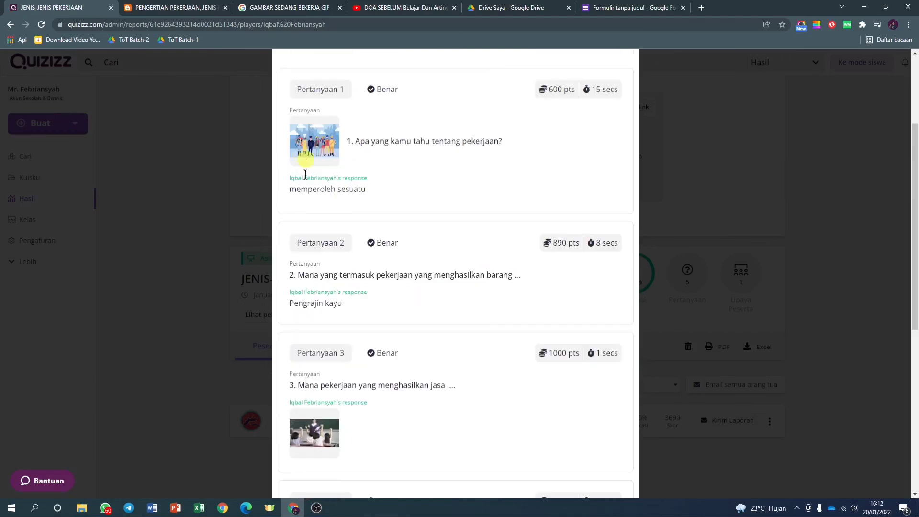
pyautogui.moveTo(300, 276); pyautogui.dragTo(475, 270)
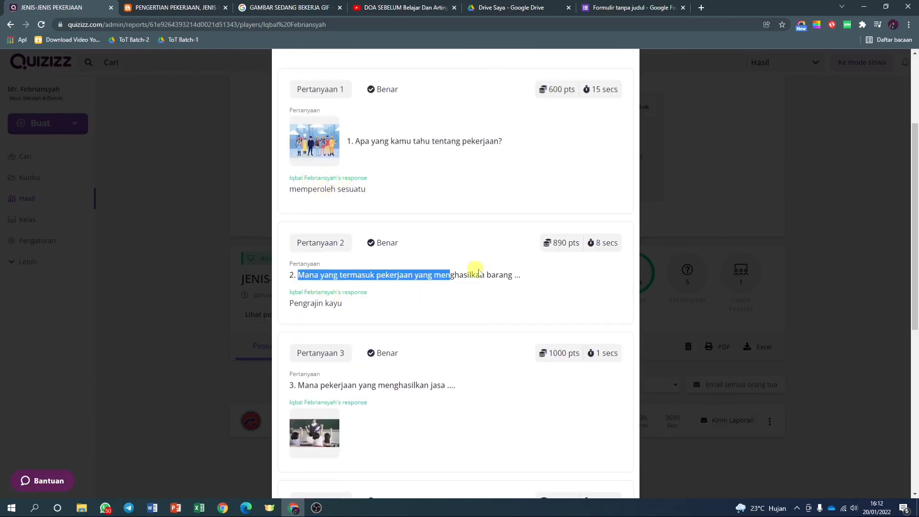
pyautogui.click(366, 303)
# Examine the participant's responses to questions 3 to 5, including the submitted drawing, and close the detailed results.
pyautogui.scroll(-3, 355, 334)
pyautogui.scroll(-3, 361, 334)
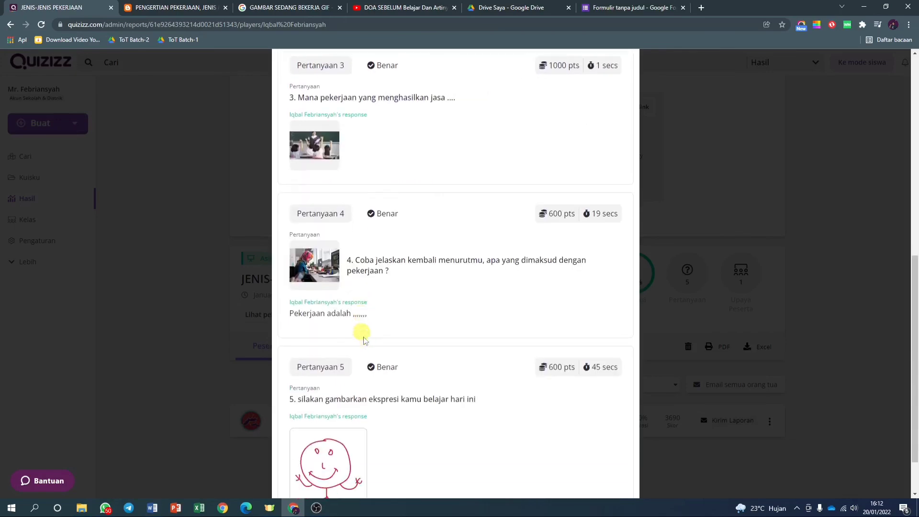
pyautogui.scroll(-1, 371, 338)
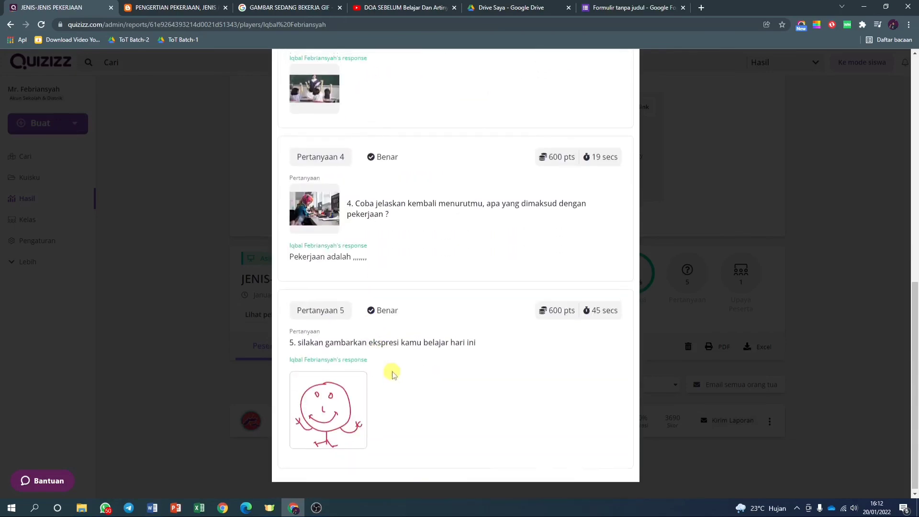
pyautogui.scroll(6, 391, 374)
pyautogui.scroll(4, 392, 374)
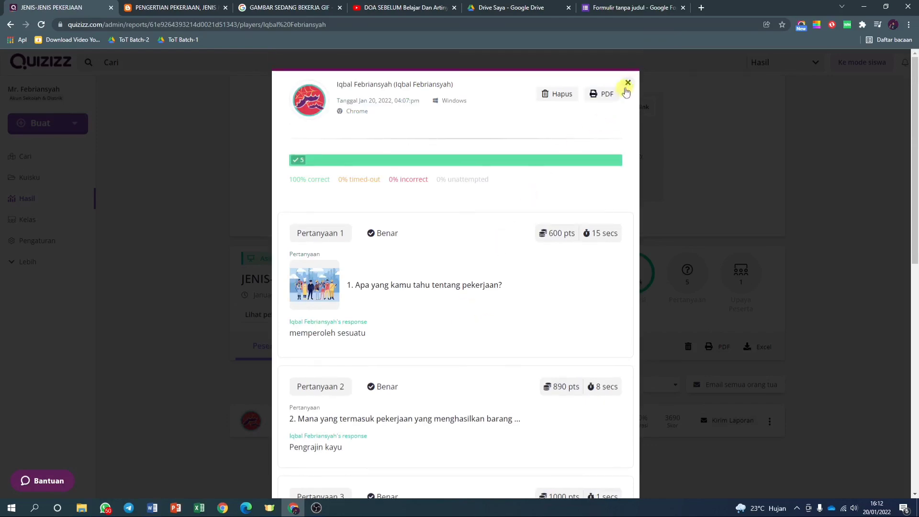
pyautogui.click(628, 84)
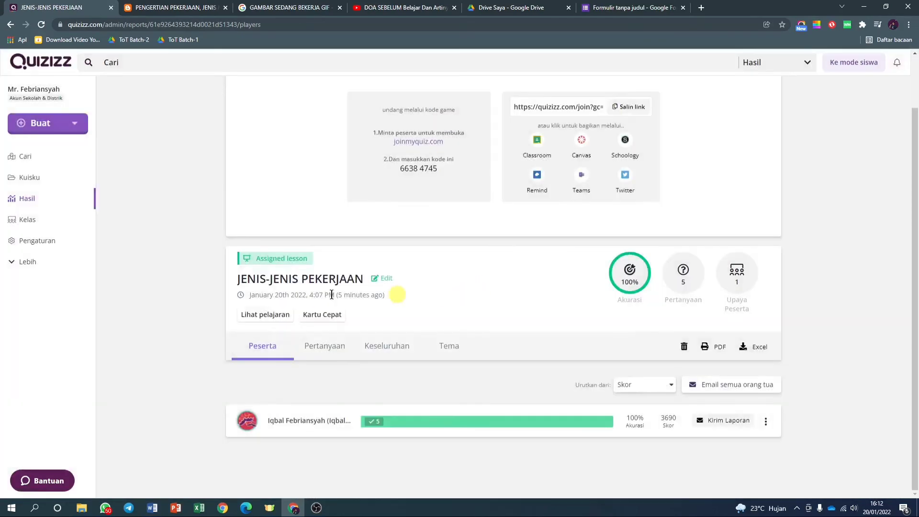
pyautogui.click(75, 124)
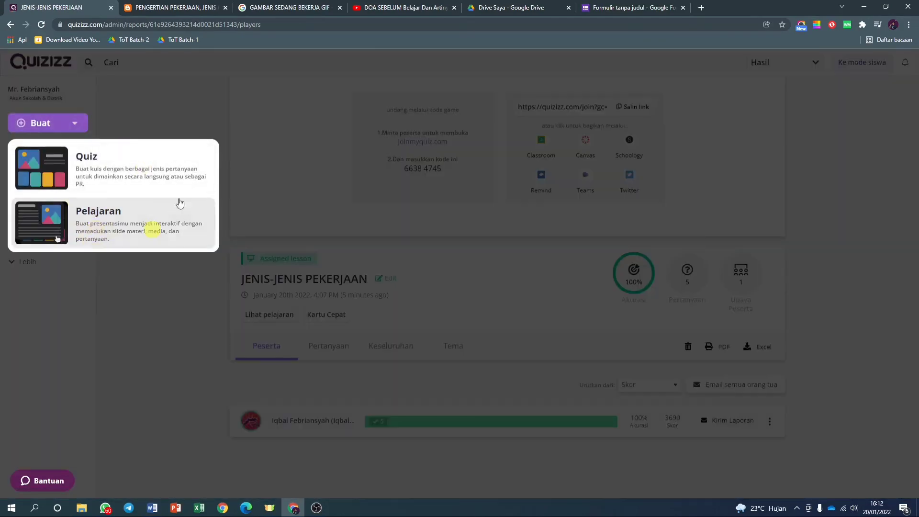
pyautogui.click(185, 115)
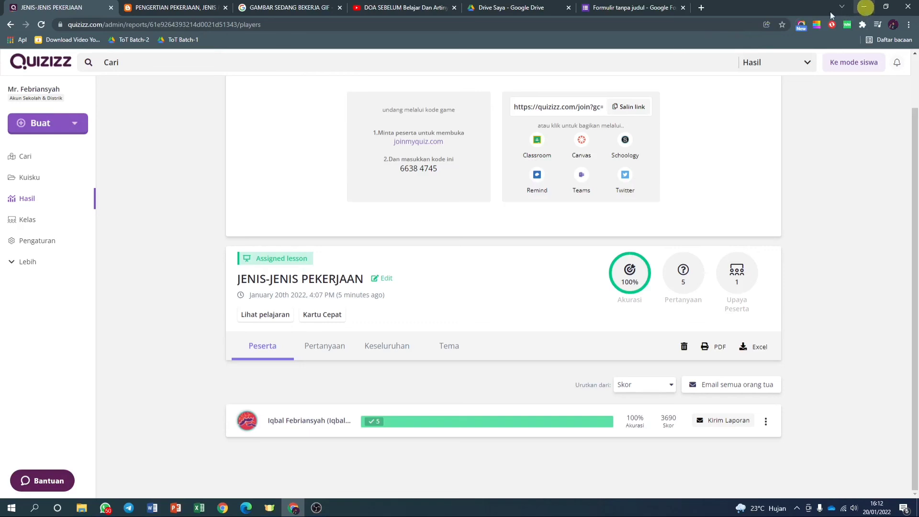
pyautogui.scroll(1, 437, 243)
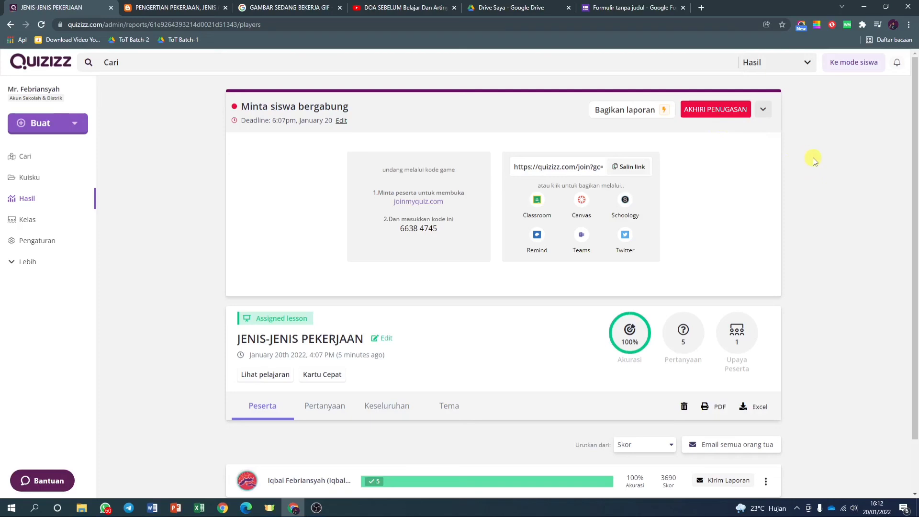
# Minimize the browser and the Word document to show the desktop.
pyautogui.click(864, 7)
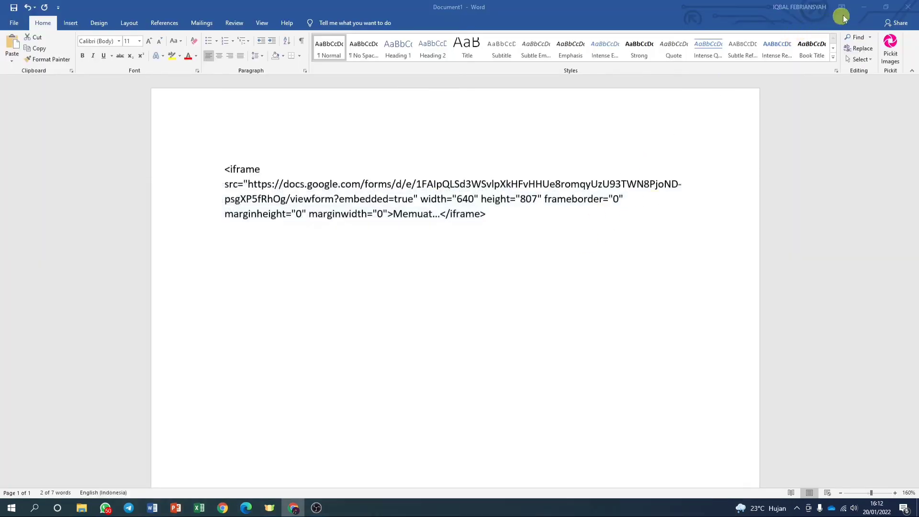
pyautogui.click(864, 7)
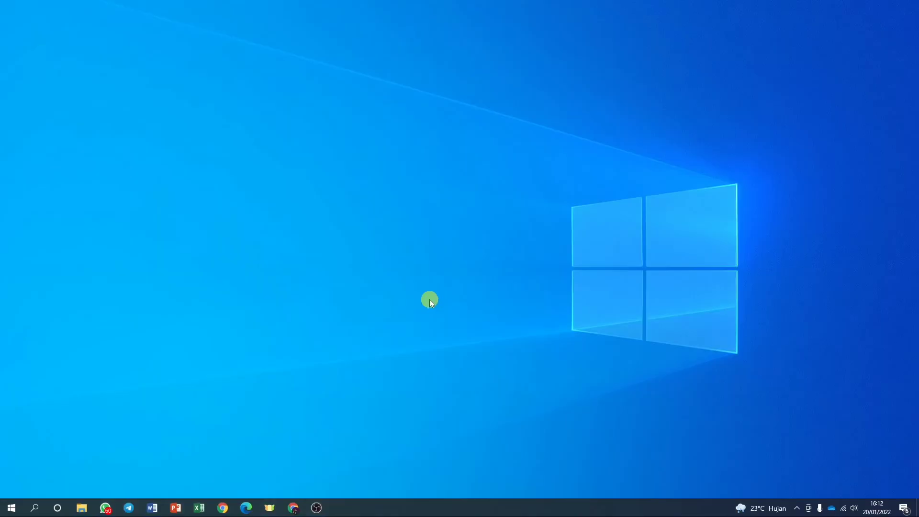